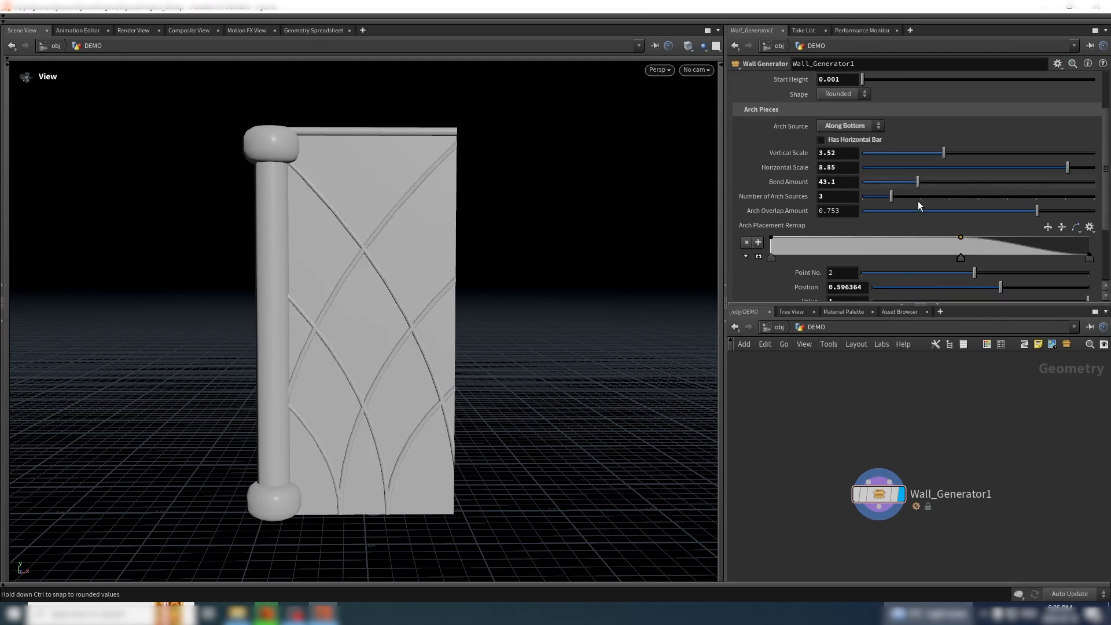
Add a spiral piece and a diamond center piece to the wall, with the center piece's vertical offset at 2.19
scroll(926, 220, "down", 5)
left_click(820, 220)
left_click(833, 276)
left_click_drag(888, 248, 913, 248)
middle_click_drag(859, 263, 840, 263)
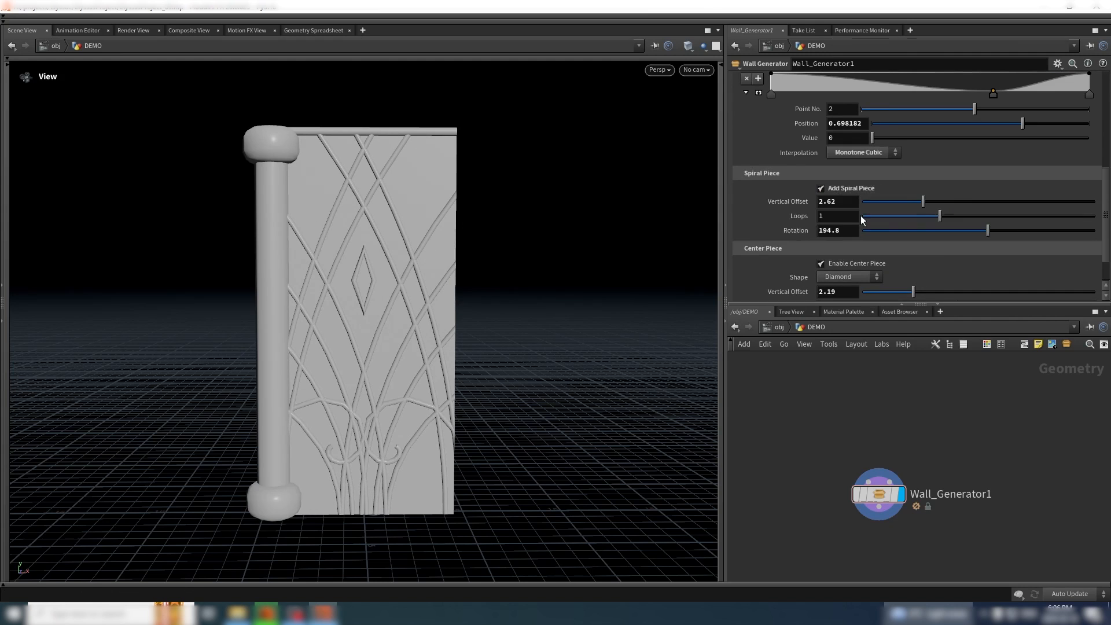
scroll(790, 136, "up", 3)
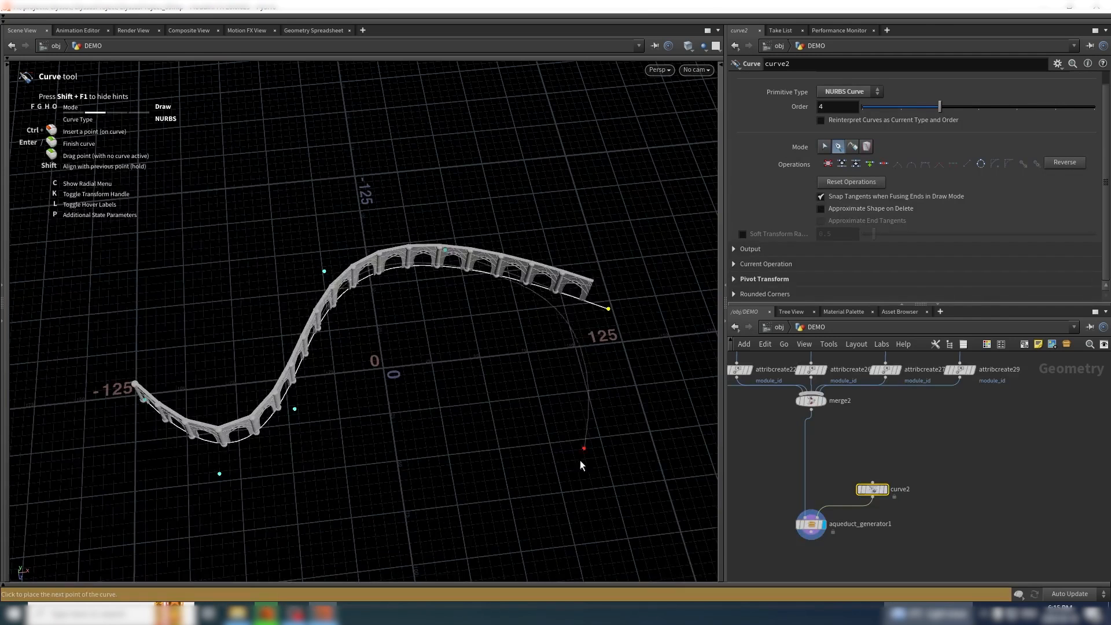
Extend the aqueduct's NURBS path curve2 with one more point and finish the curve
left_click(581, 463)
key("Escape")
mouse_move(546, 468)
left_mouse_down()
mouse_move(514, 426)
mouse_move(501, 332)
left_mouse_up()
Set the module pattern of aqueduct_generator1 to 0 1
left_click(811, 523)
left_click(889, 111)
type("1")
key("Return")
Try the module patterns 3 4, 1 4, 2 4 and 2 3 on the aqueduct generator
double_click(889, 110)
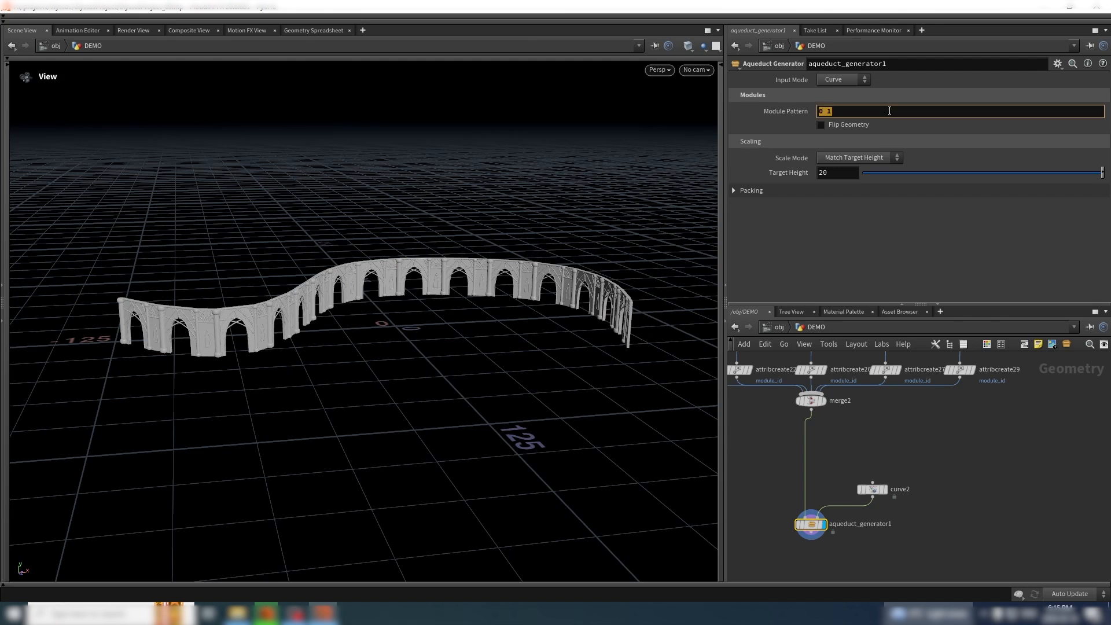
type("3 4")
key("Return")
double_click(889, 111)
type("1 4")
key("Return")
left_click(889, 111)
type("2 4")
key("Return")
type("2 3")
key("Return")
Set the aqueduct generator's module pattern to 0 2 and inspect the wall modules up close
type("0 2")
key("Return")
scroll(370, 289, "up", 8)
left_click_drag(371, 324, 364, 280)
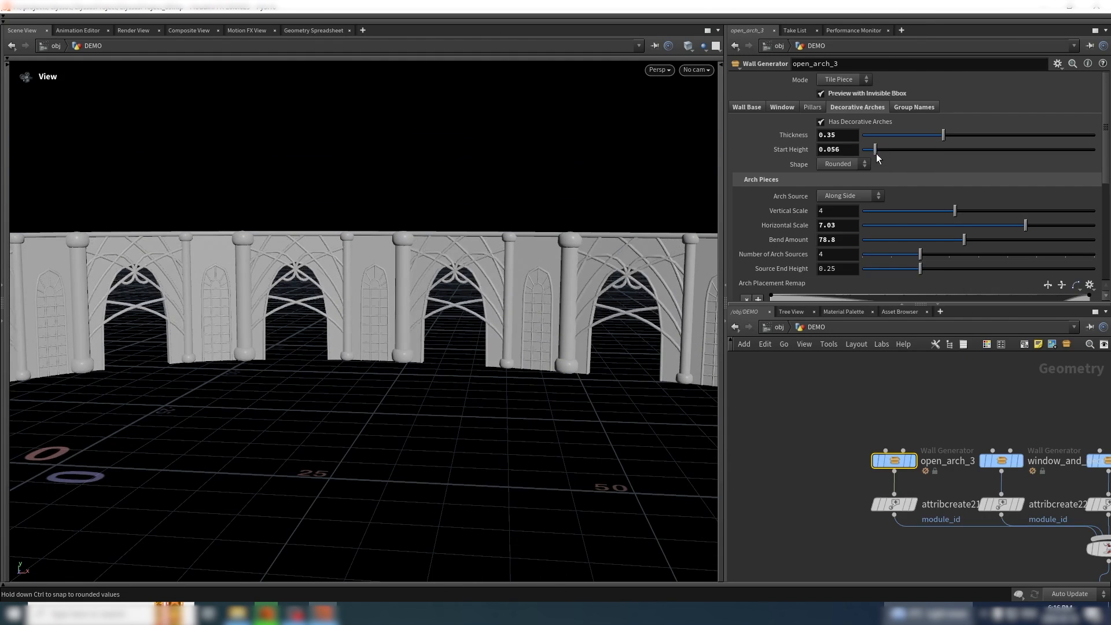
Raise the start height of the decorative arches on open_arch_3 and fine-tune its arch settings
left_click_drag(876, 154, 920, 166)
scroll(917, 250, "down", 5)
left_click_drag(917, 250, 895, 247)
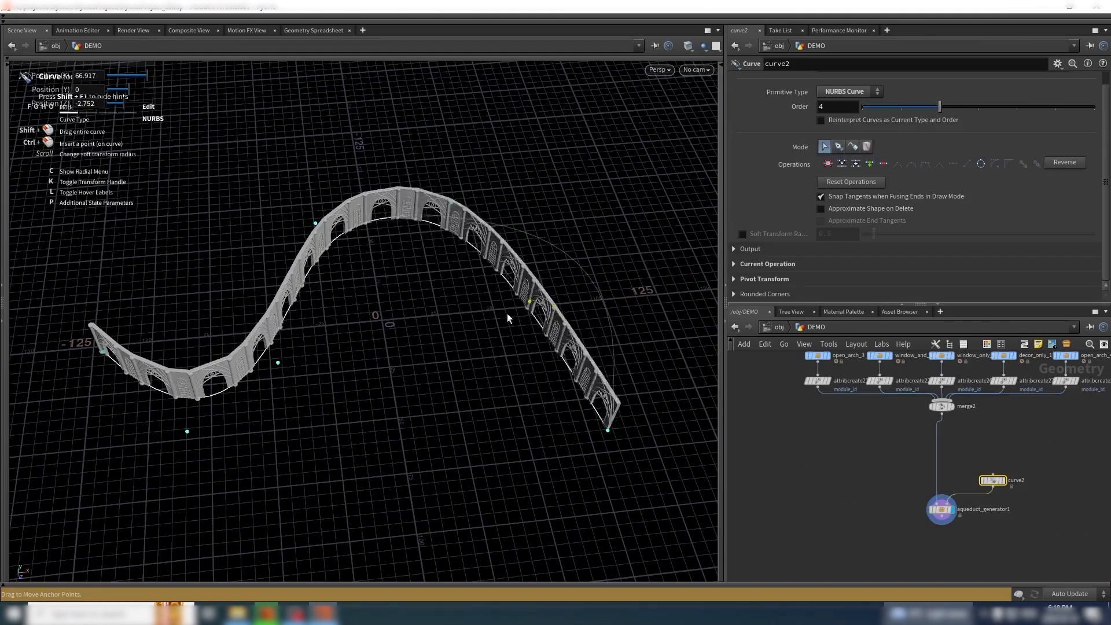
Reshape the aqueduct's path by moving the anchor points of curve2 into a wider, more winding layout
left_click_drag(564, 301, 583, 263)
left_click_drag(608, 431, 689, 347)
left_click_drag(570, 372, 476, 397, "alt")
left_click_drag(513, 291, 504, 394)
left_click_drag(407, 221, 544, 196)
left_click_drag(294, 240, 221, 202)
left_click_drag(262, 367, 346, 337)
left_click_drag(586, 362, 676, 330)
left_click_drag(529, 409, 475, 317)
scroll(475, 317, "up", 3, "alt")
scroll(475, 317, "down", 3)
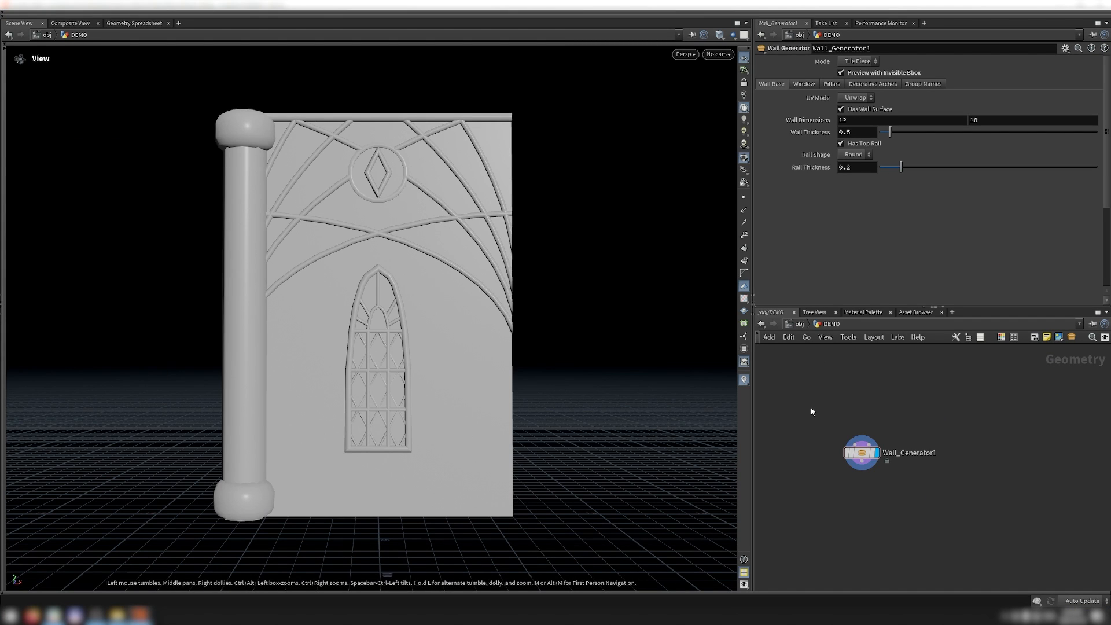
Preview Wall_Generator1 without its wall surface and without its window, restoring each one
left_click(853, 111)
left_click(852, 111)
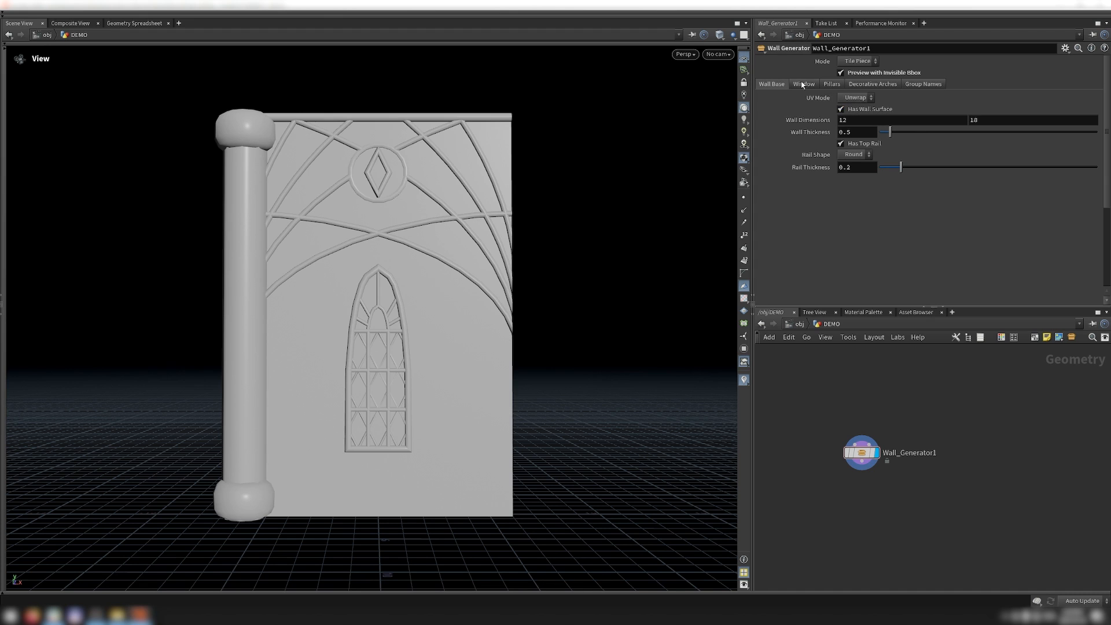
left_click(803, 84)
left_click(840, 96)
left_click(841, 96)
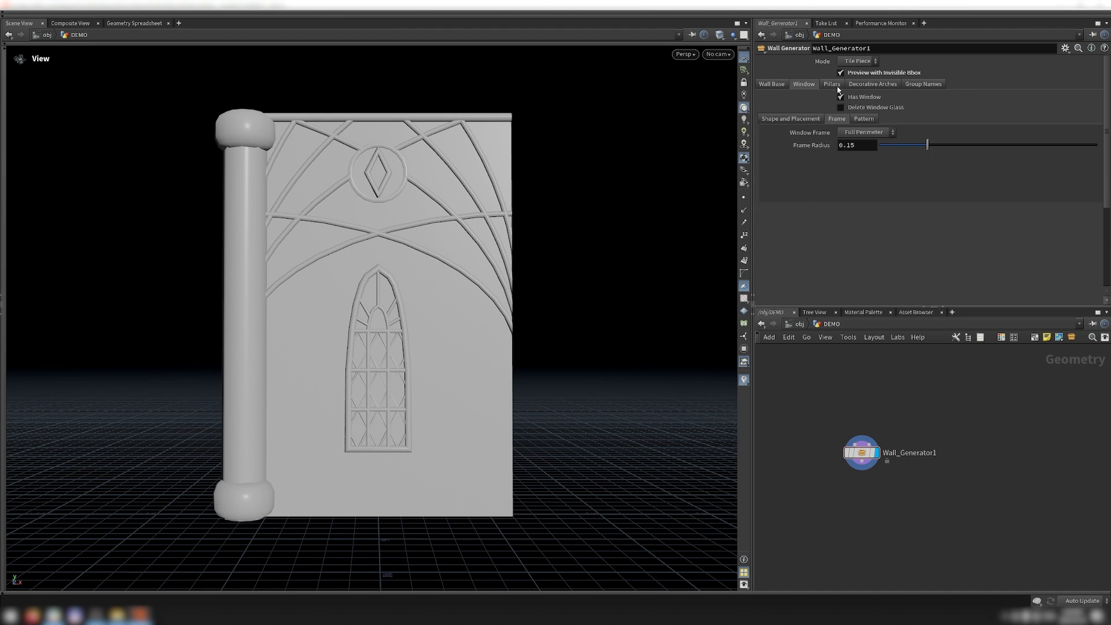
Preview Wall_Generator1 without its pillars and without its decorative arches, restoring each, and return to the wall base parameters
left_click(832, 85)
left_click(854, 98)
left_click(854, 98)
left_click(873, 84)
left_click(866, 98)
left_click(866, 100)
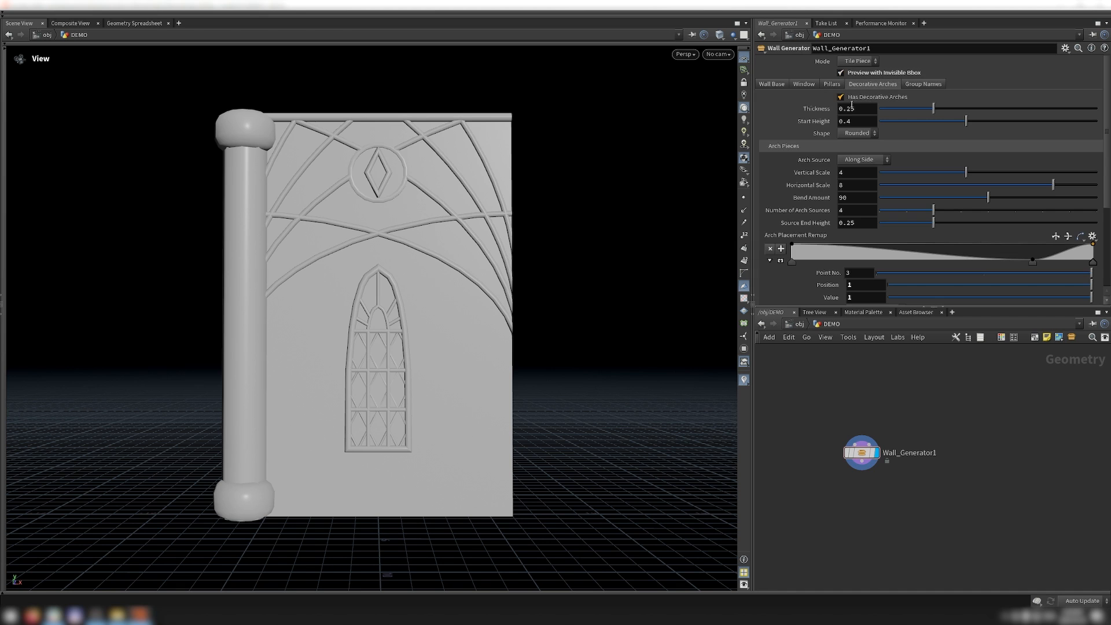
left_click(773, 86)
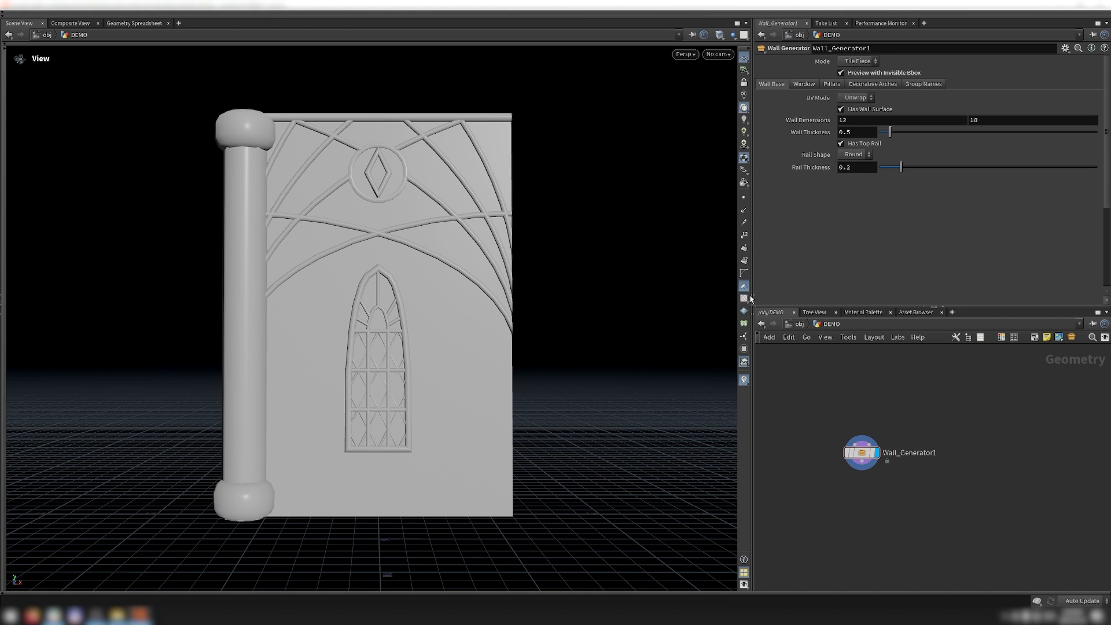
Add a second parameter pane beside the viewport that stays pinned to Wall_Generator1
left_click(749, 296)
left_click_drag(826, 404, 918, 509)
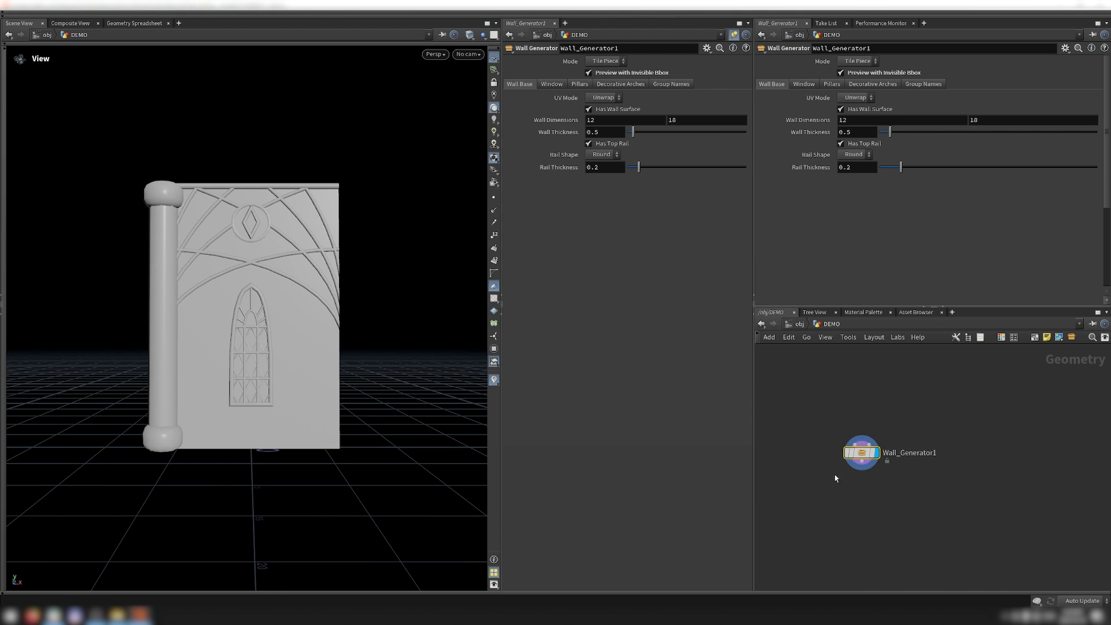
Unlock the contents of Wall_Generator1 for editing and enter its internal network
mouse_move(862, 457)
right_click(861, 455)
left_click(888, 548)
double_click(859, 456)
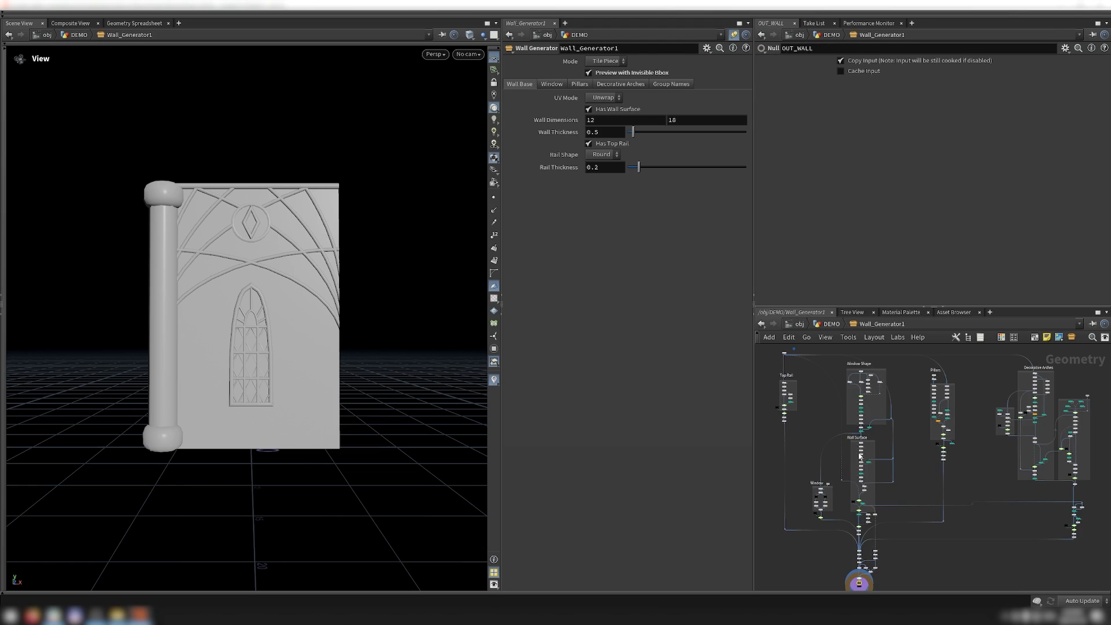
Display the wall_base grid node at the start of the internal network
scroll(809, 391, "up", 4)
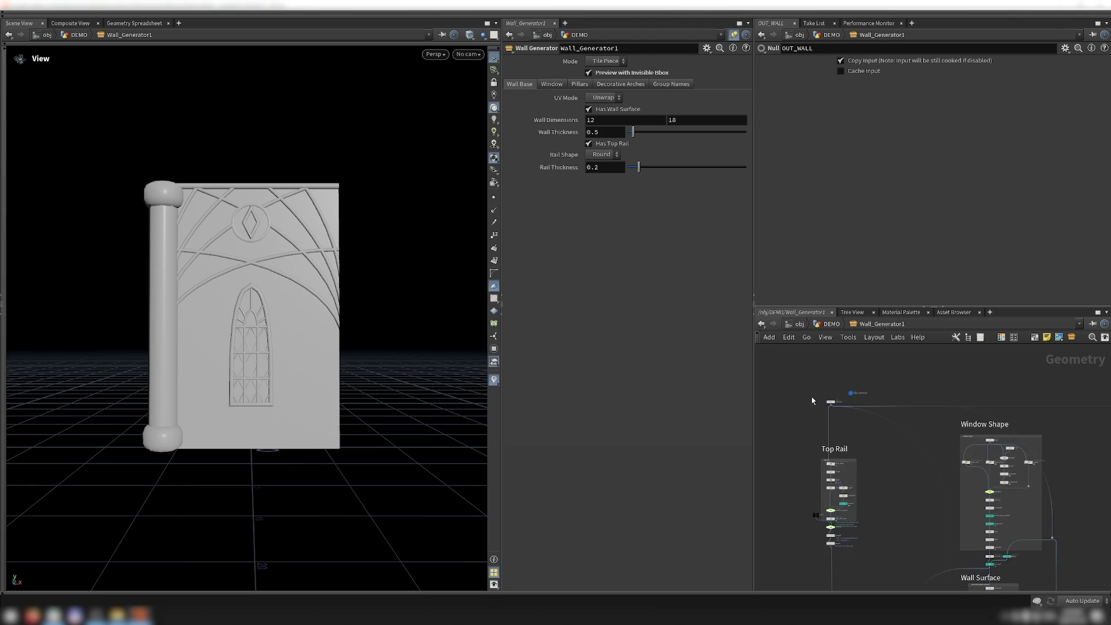
scroll(836, 399, "up", 8)
left_click(806, 425)
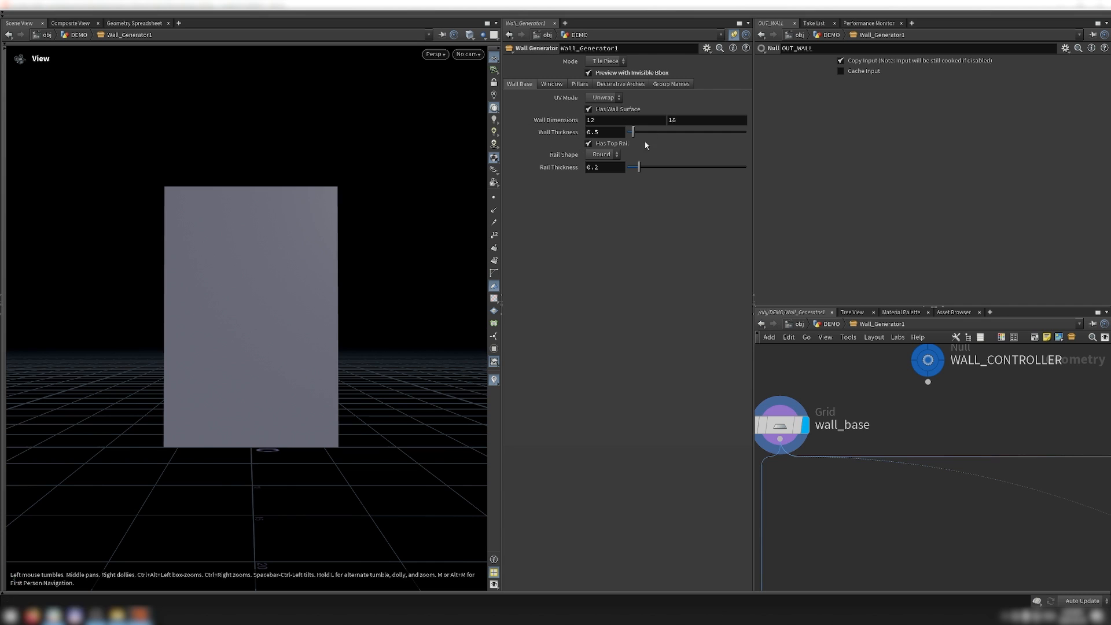
Examine the network branches for the top rail, window shape, wall surface, pillars and decorative arches
scroll(824, 423, "down", 10)
scroll(824, 423, "up", 4)
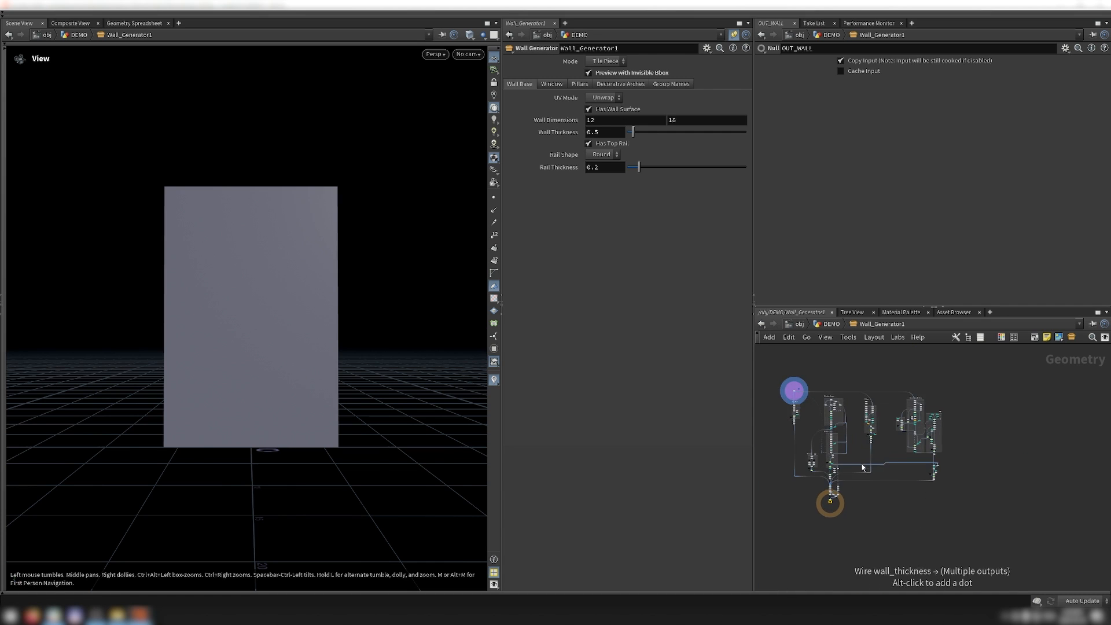
left_click_drag(764, 381, 787, 514)
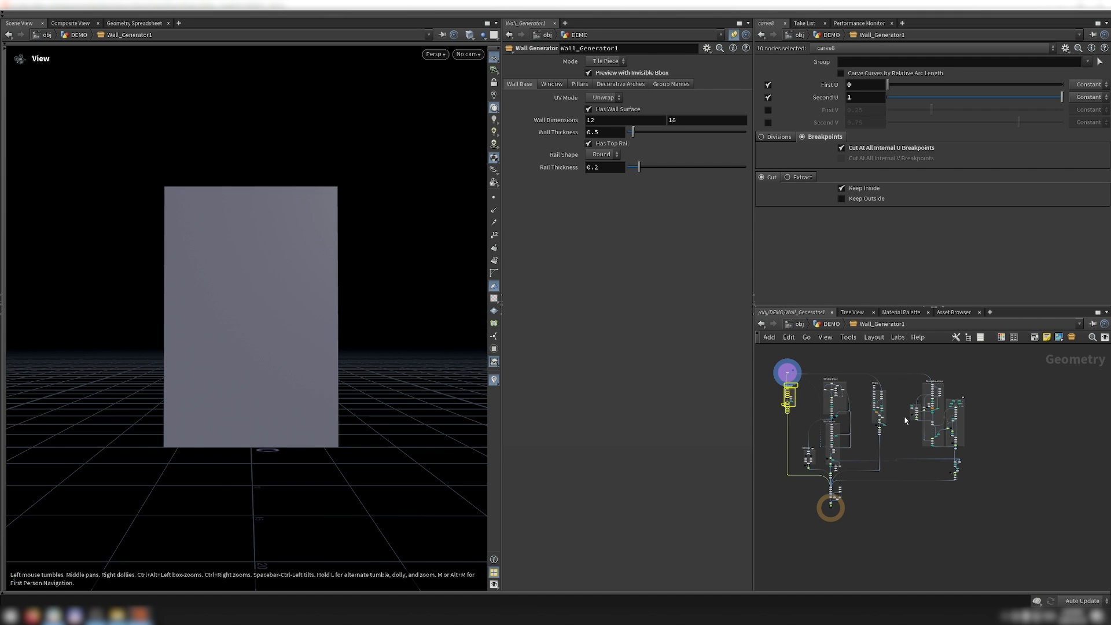
scroll(797, 393, "up", 3)
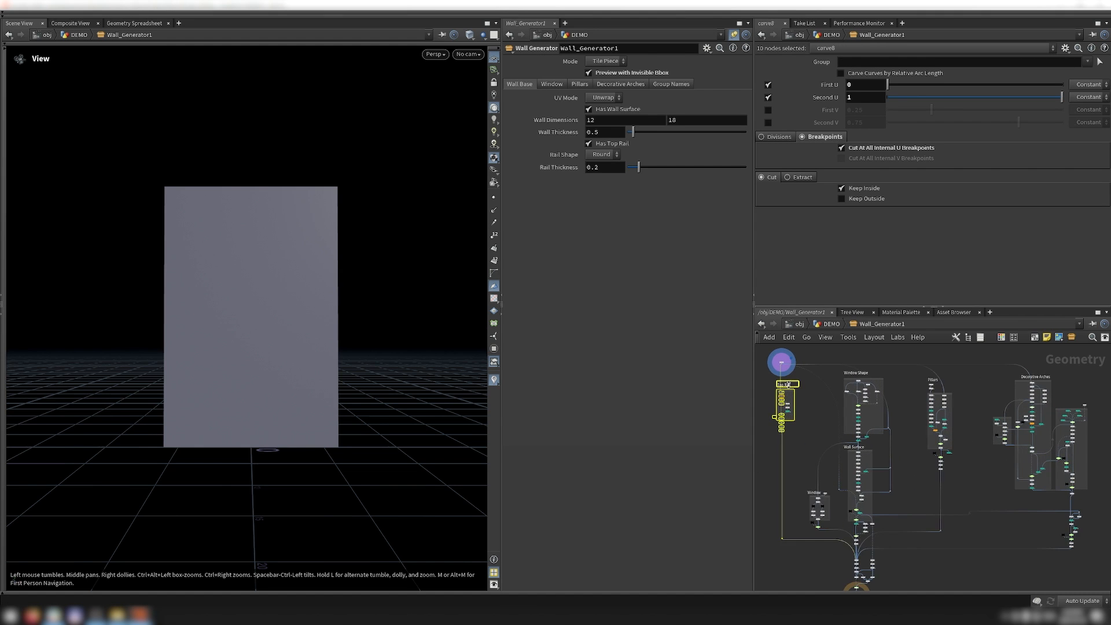
scroll(809, 389, "down", 3)
left_click_drag(888, 352, 809, 519)
left_click(888, 521)
left_click_drag(888, 521, 913, 358)
left_click_drag(1035, 525, 930, 360)
left_click(951, 548)
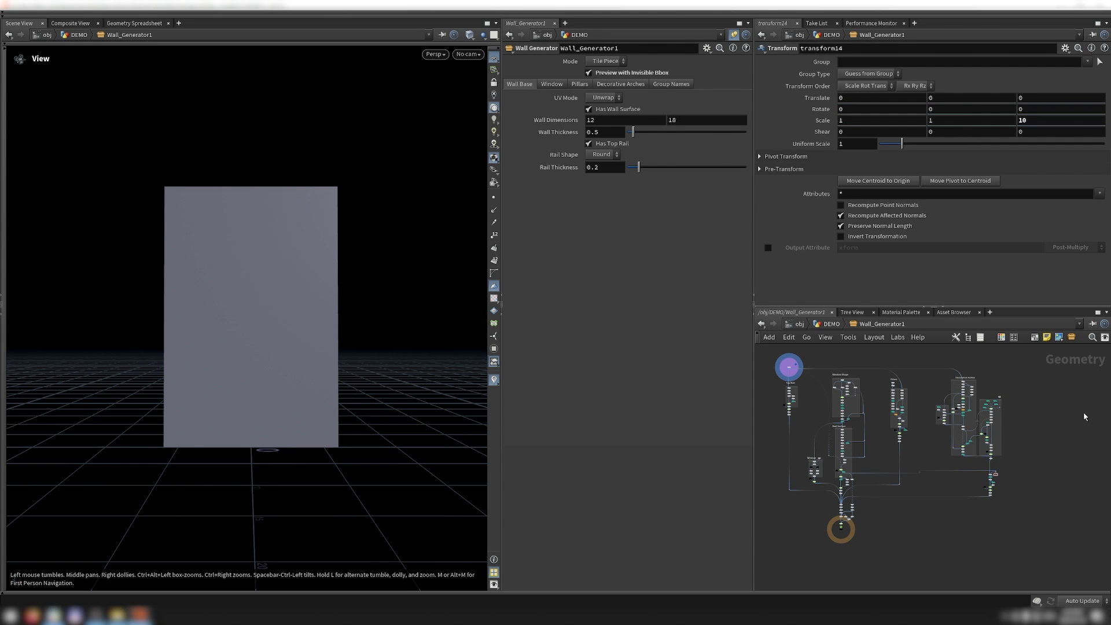
Display the complete wall at the OUT_WALL node and preview it with the top rail switched off and on
scroll(781, 399, "up", 5)
scroll(782, 398, "down", 4)
scroll(854, 549, "up", 10)
left_click(849, 529)
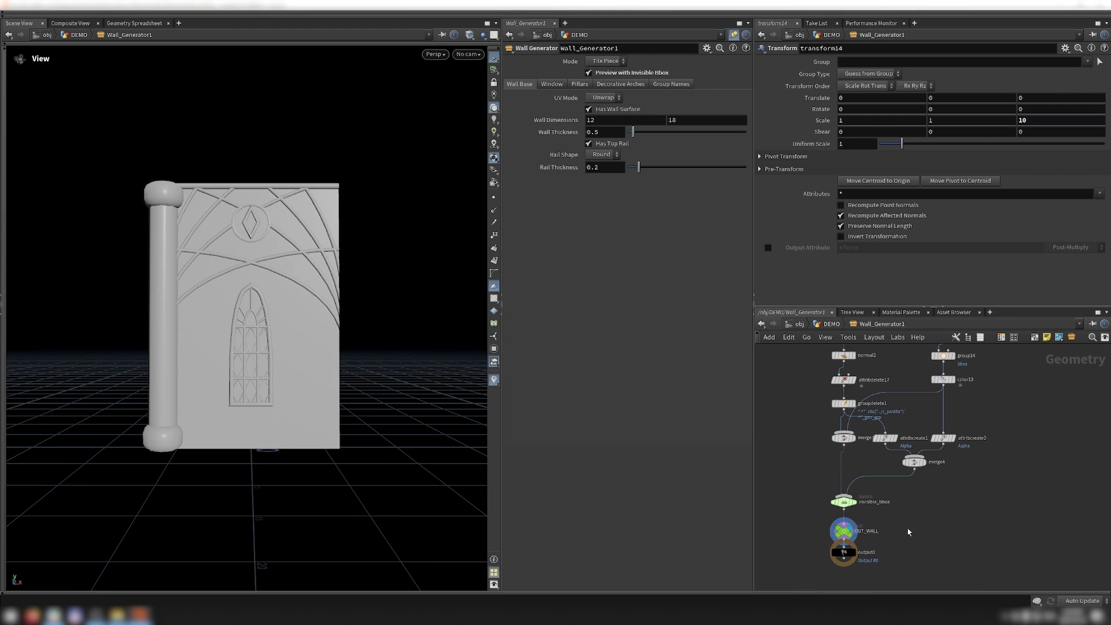
left_click(610, 146)
left_click(612, 147)
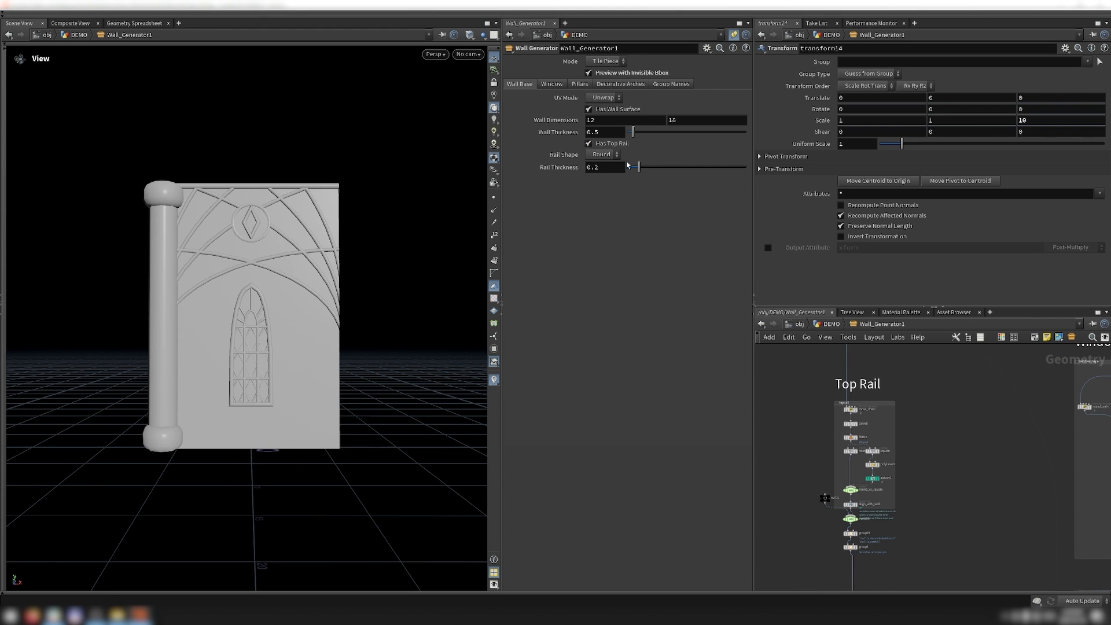
Display the blast1 and round sweep results in the Top Rail branch and view the rail from an angle
scroll(835, 466, "up", 2)
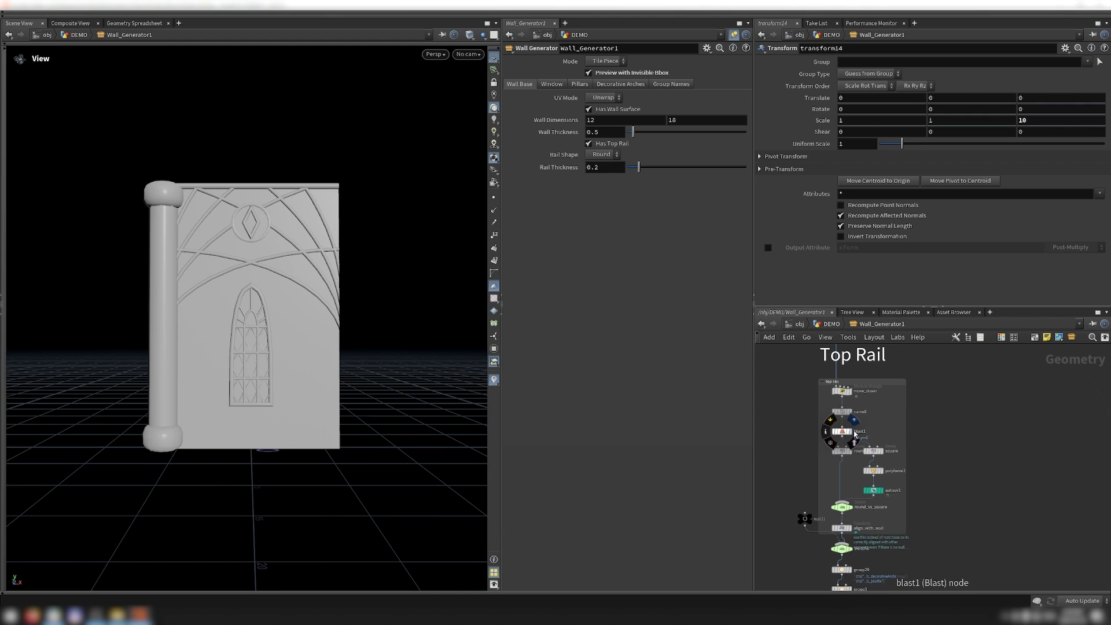
left_click(854, 435)
scroll(853, 431, "down", 2)
scroll(854, 425, "up", 3)
left_click(853, 419)
scroll(851, 423, "down", 2)
scroll(850, 422, "up", 3)
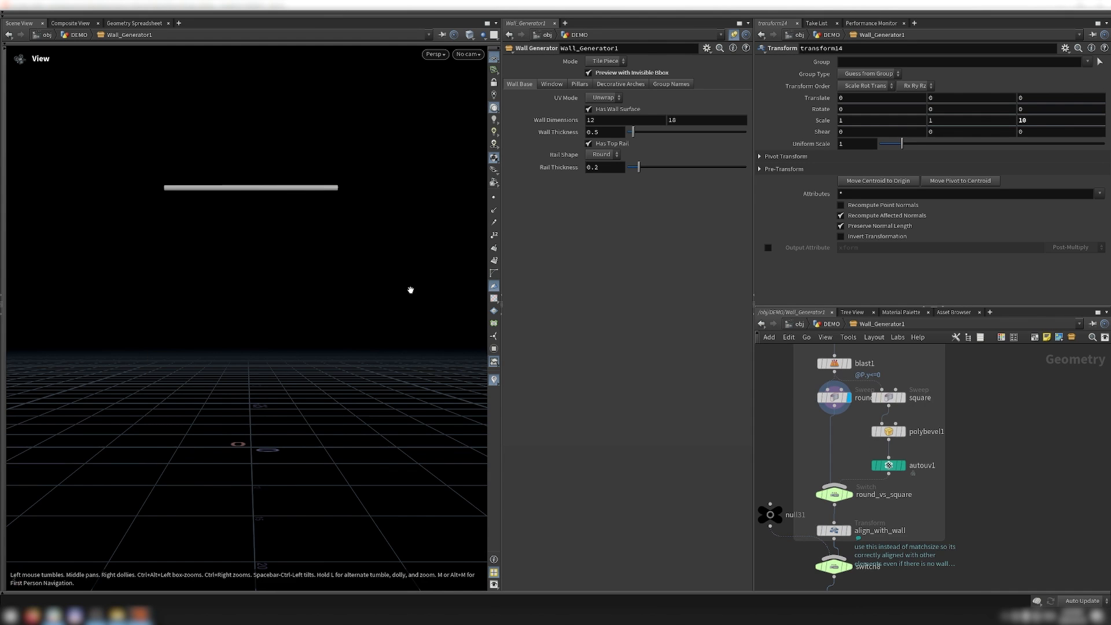
left_click_drag(256, 180, 313, 218)
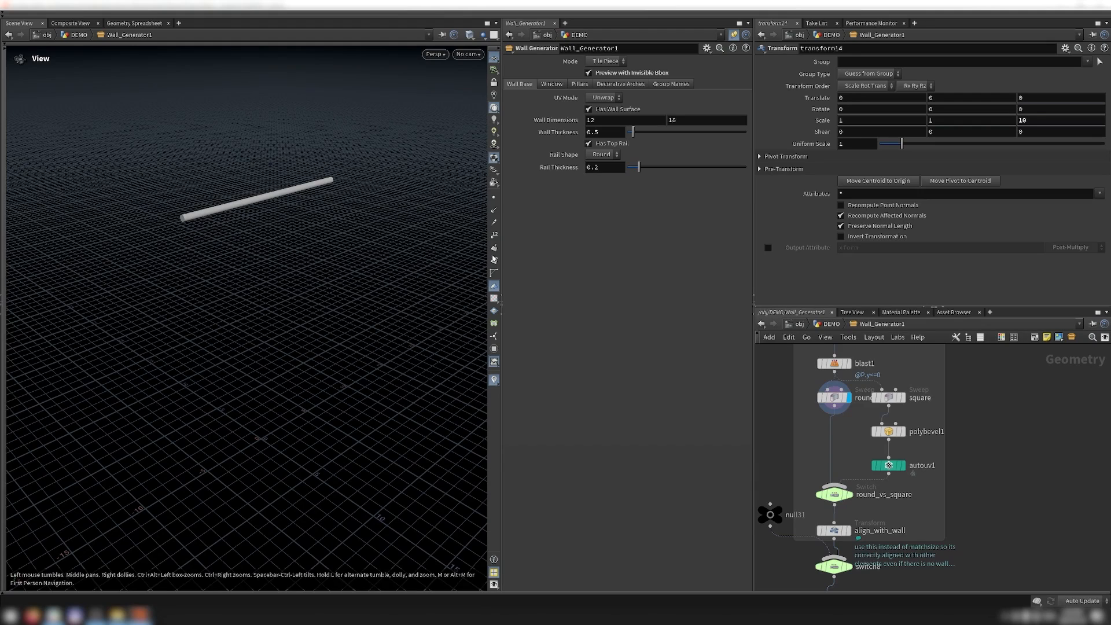
Display the square rail at polybevel1 and set the rail thickness to 0.791
left_click(902, 431)
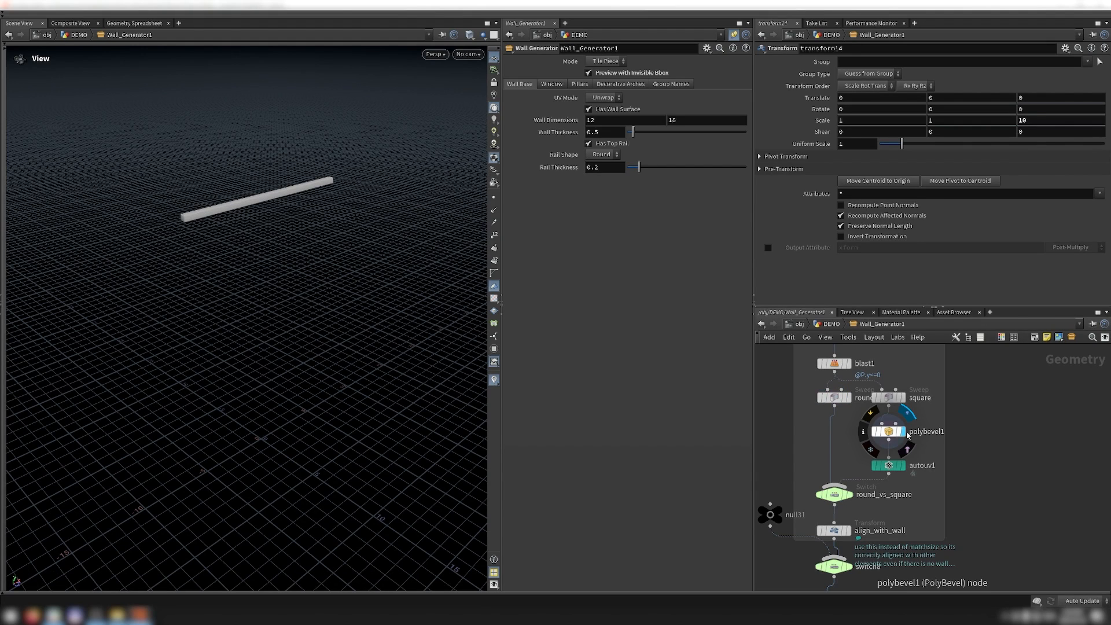
left_click_drag(646, 170, 675, 169)
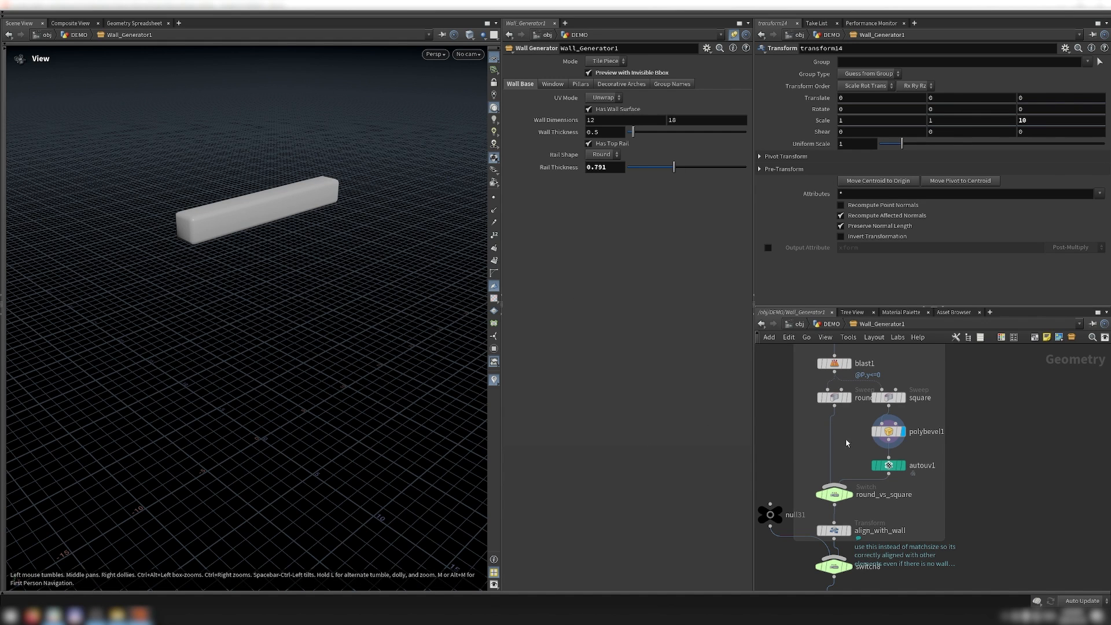
Check the square sweep's parameters, then inspect the rail's UVs at the autouv1 node in the 3D and UV views
scroll(908, 398, "up", 2)
left_click(895, 396)
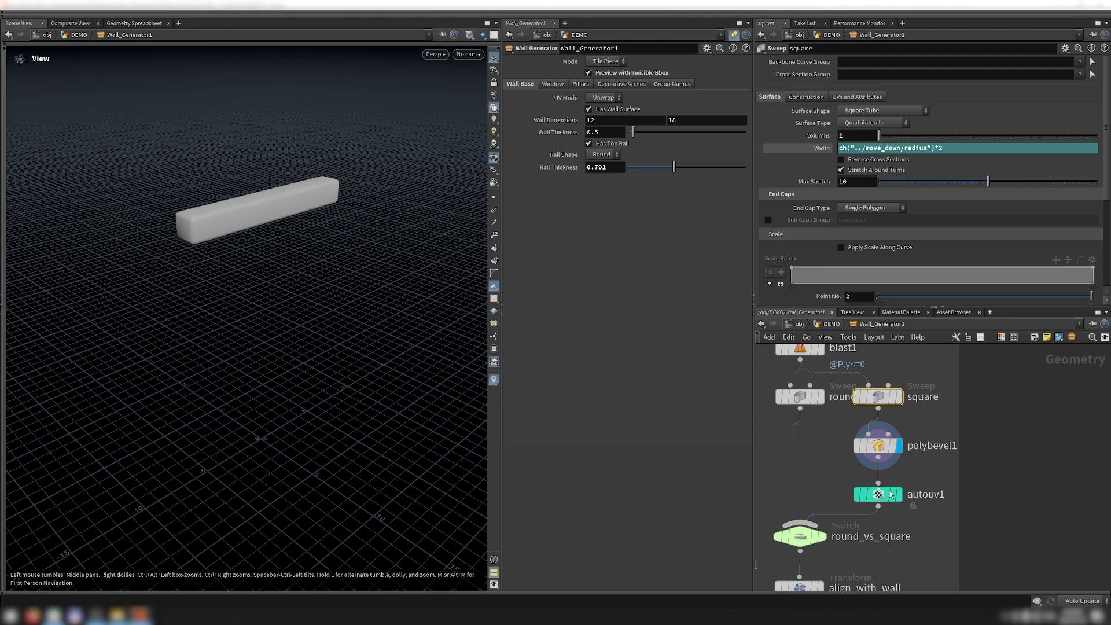
mouse_move(902, 495)
left_click(898, 495)
key("f")
left_click_drag(385, 260, 359, 251)
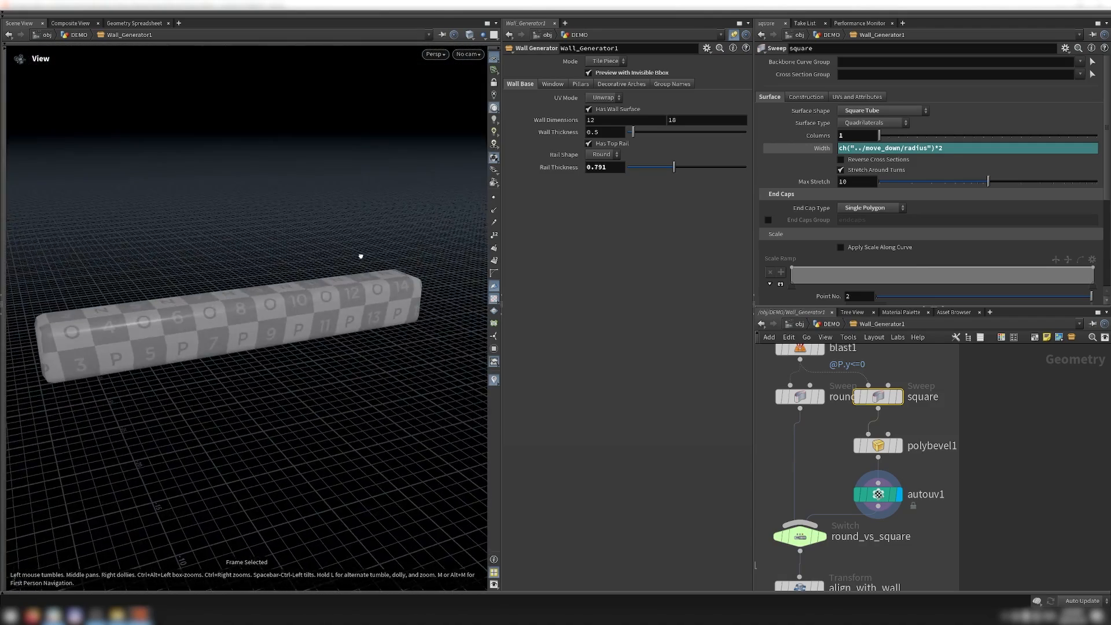
key("space+5")
middle_click_drag(312, 478, 336, 435)
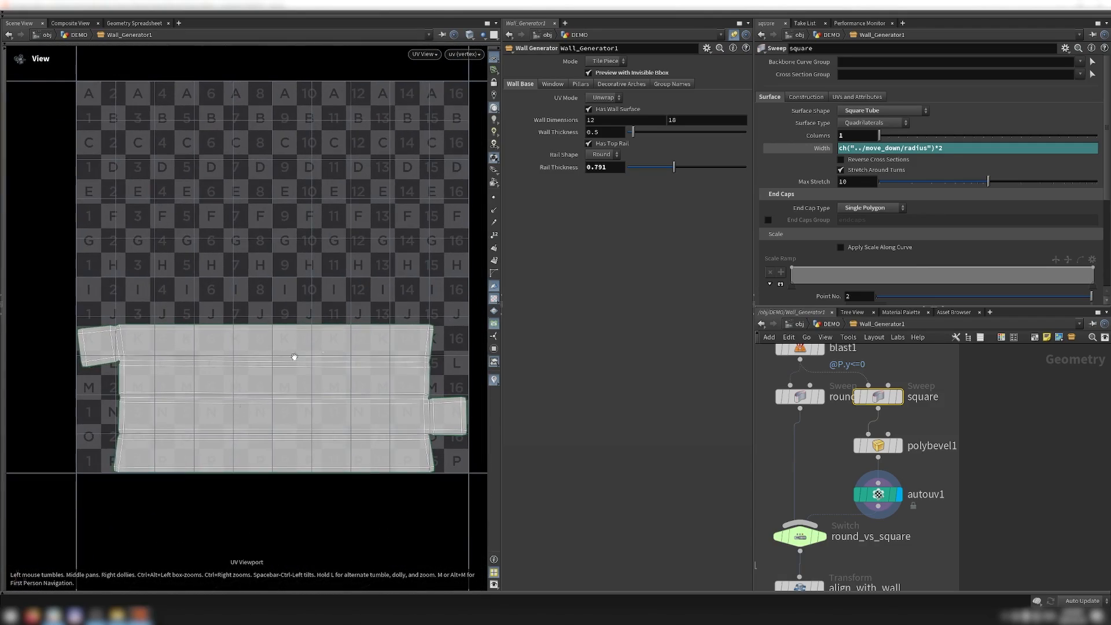
key("space+1")
Display the node at the end of the Window Shape branch and frame the window outline in the viewport
scroll(850, 405, "down", 6)
scroll(858, 387, "up", 1)
middle_click_drag(915, 448, 913, 472)
scroll(861, 438, "down", 4)
scroll(861, 441, "down", 3)
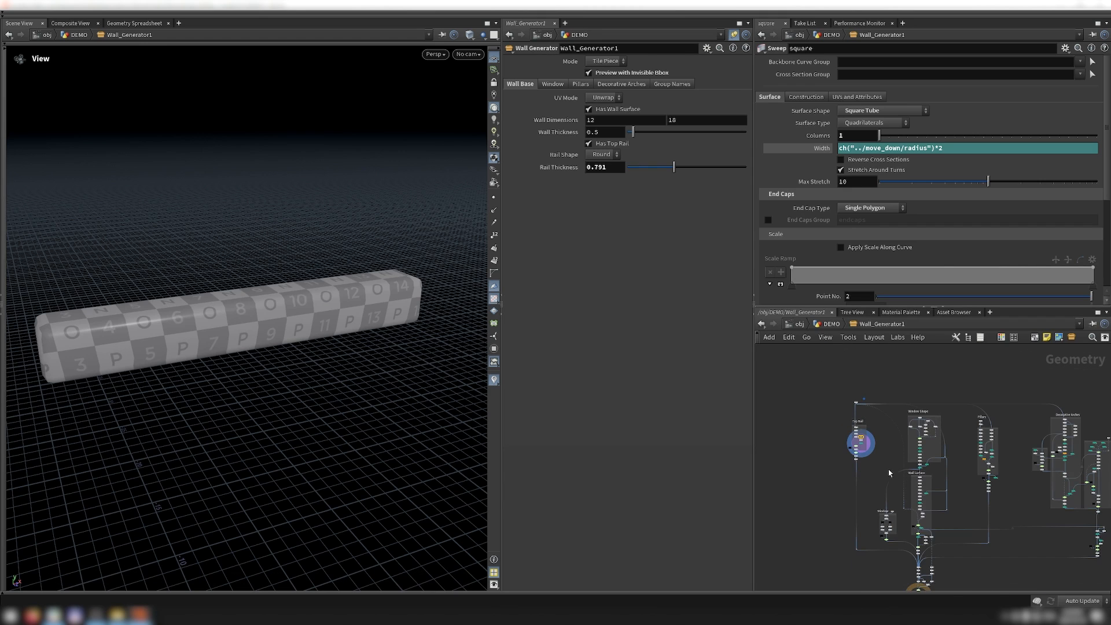
scroll(855, 439, "down", 4)
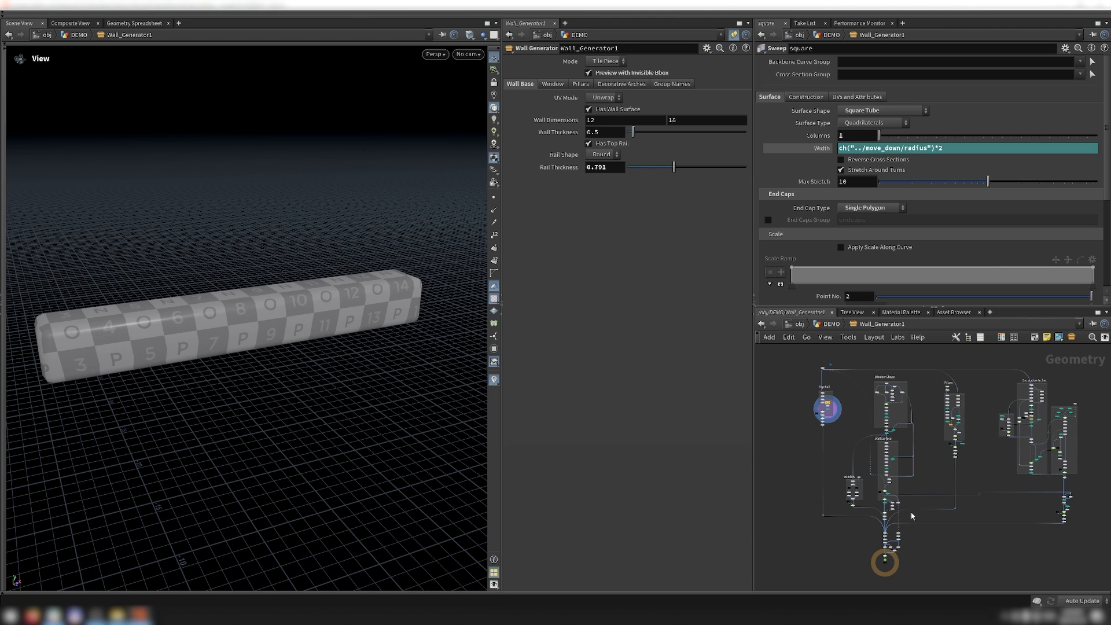
scroll(914, 400, "up", 5)
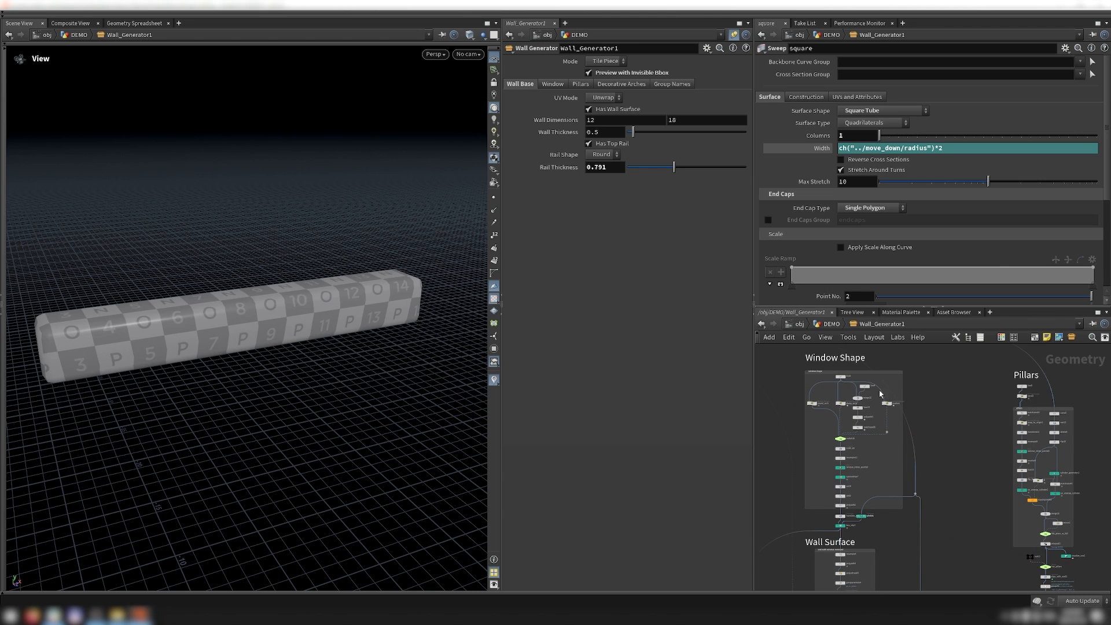
scroll(852, 448, "up", 2)
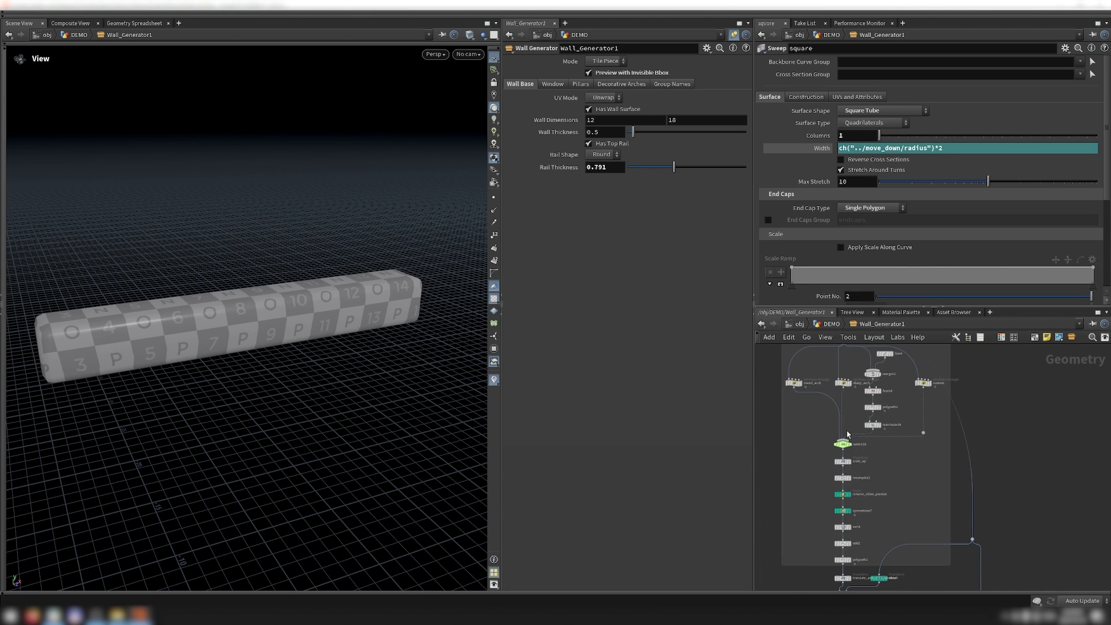
scroll(847, 521, "down", 2)
scroll(857, 557, "up", 3)
left_click(857, 554)
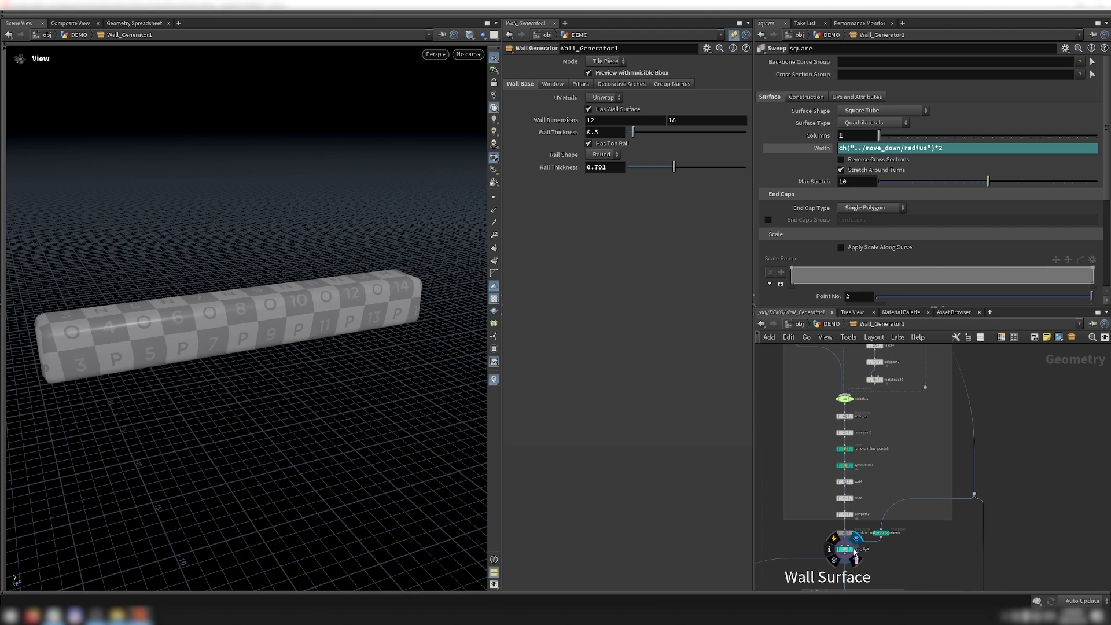
key("f")
Try the Sharp Arch, Rectangle and Custom Curve window shapes, and return to Rounded Arch
left_click(557, 84)
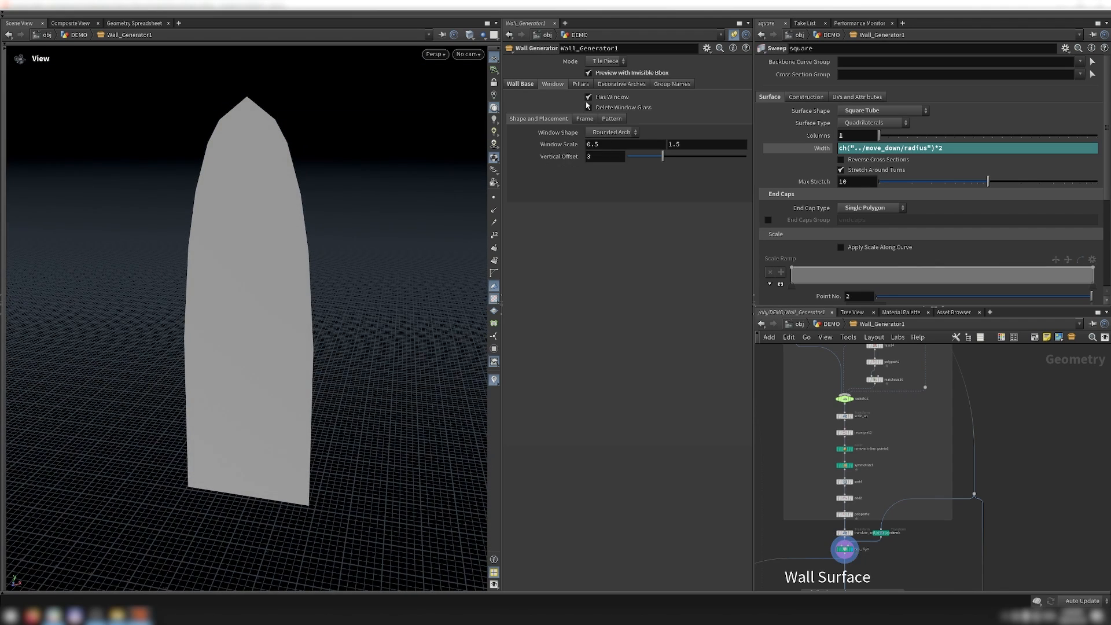
left_click(599, 132)
left_click(605, 153)
left_click(607, 133)
left_click(603, 164)
left_click(608, 133)
left_click(610, 175)
left_click(598, 133)
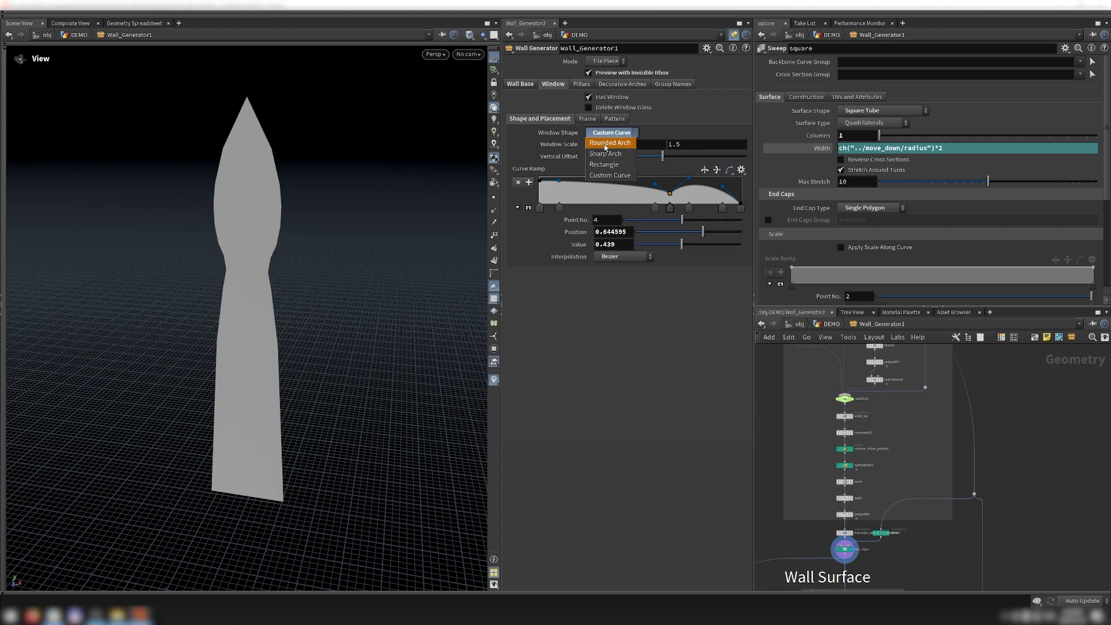
left_click(601, 143)
Switch the window shape to Custom Curve and shift curve ramp point 4 to position 0.676
mouse_move(617, 144)
middle_mouse_down()
mouse_move(592, 144)
mouse_move(613, 144)
middle_mouse_up()
left_click(614, 132)
left_click(612, 175)
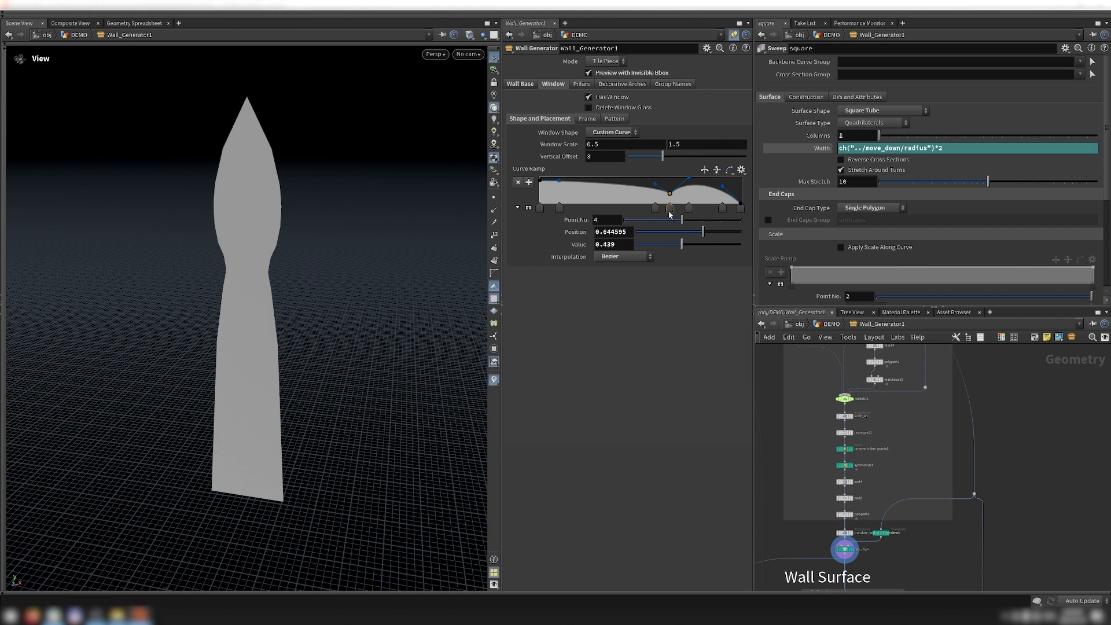
mouse_move(668, 209)
left_mouse_down()
mouse_move(618, 209)
mouse_move(677, 214)
left_mouse_up()
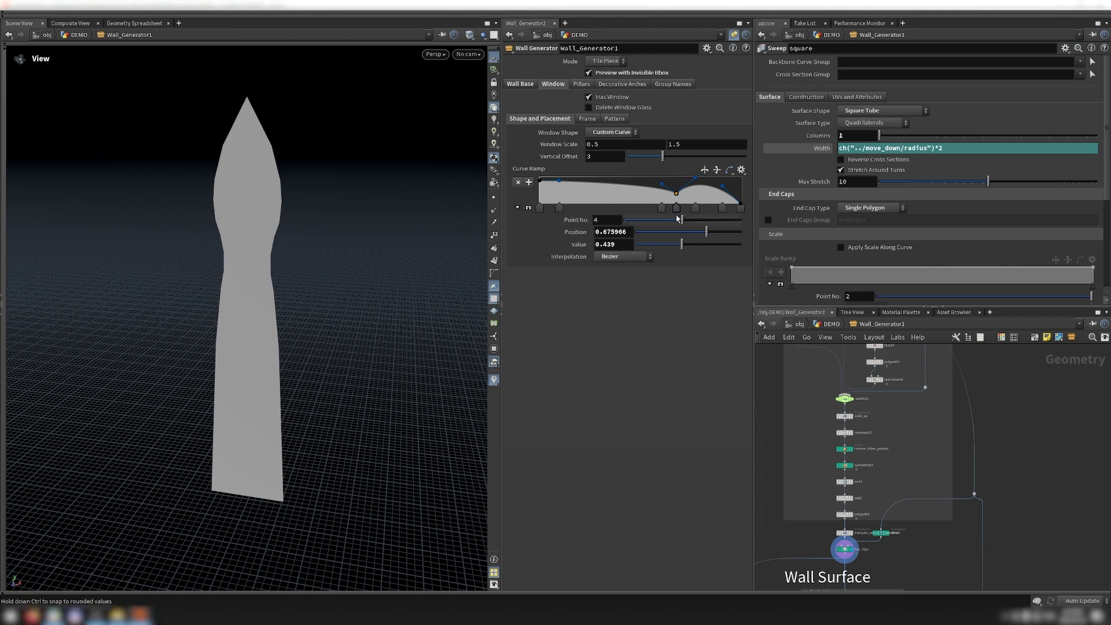
Compare the Rounded Arch and Sharp Arch window shapes, and leave the window as a Rounded Arch
left_click(612, 132)
left_click(611, 143)
left_click(612, 132)
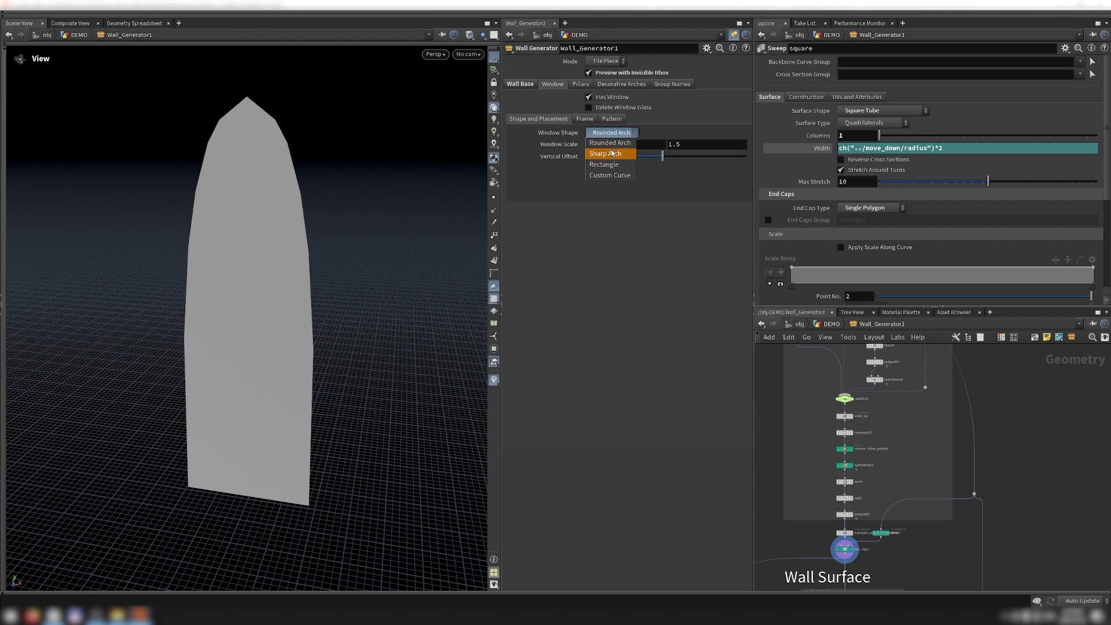
left_click(612, 154)
left_click(612, 133)
left_click(611, 143)
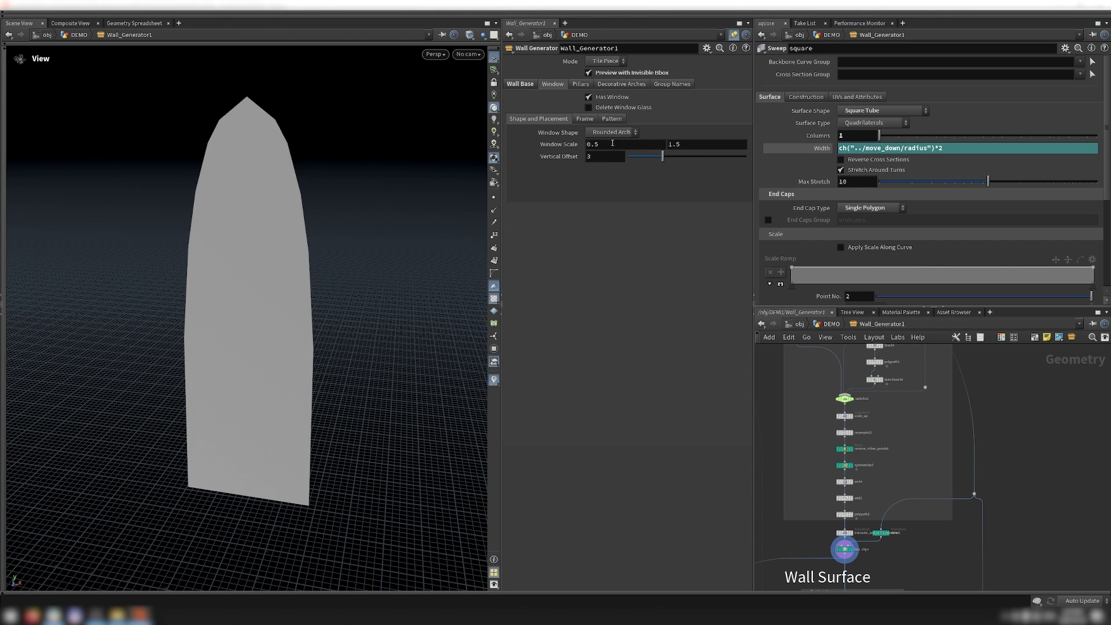
Set the window's horizontal scale to 0.9 and frame the window face-on in the viewport
middle_click_drag(614, 143, 636, 144)
left_click_drag(293, 246, 329, 235)
key("f")
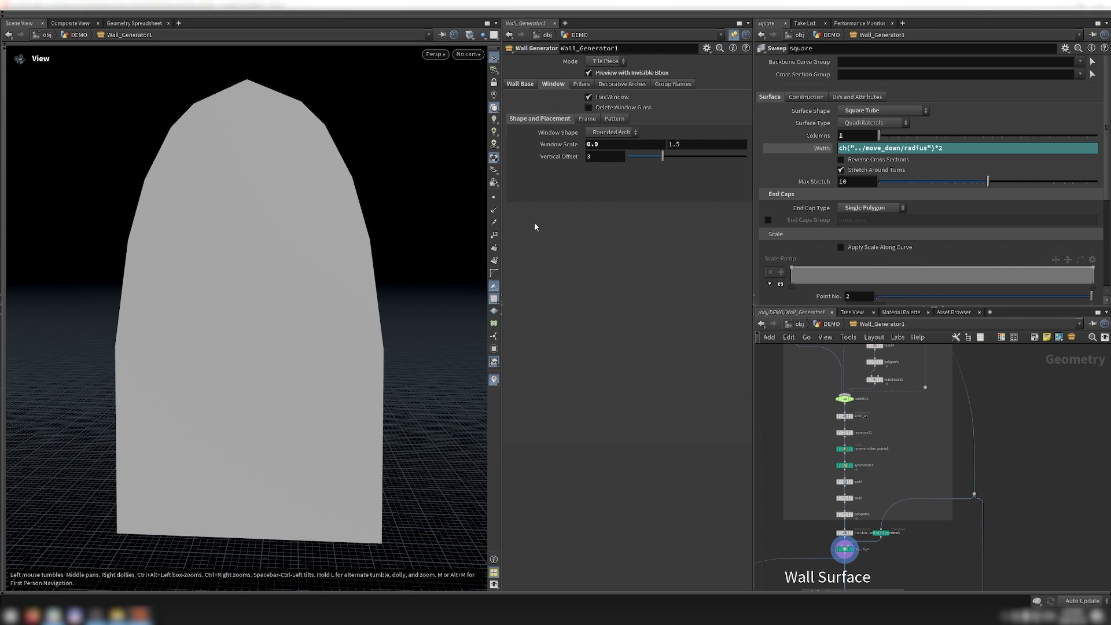
Display remove_inline_points6 and resample12 in the Window Shape branch, with point markers shown on the half-arch curve
scroll(879, 447, "up", 5)
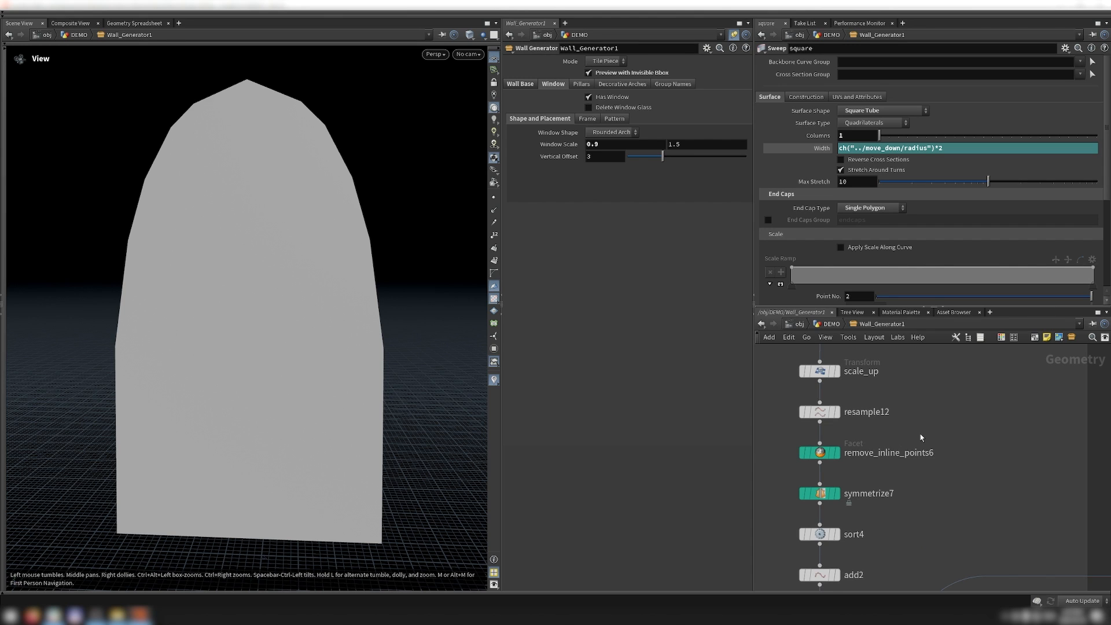
left_click(836, 453)
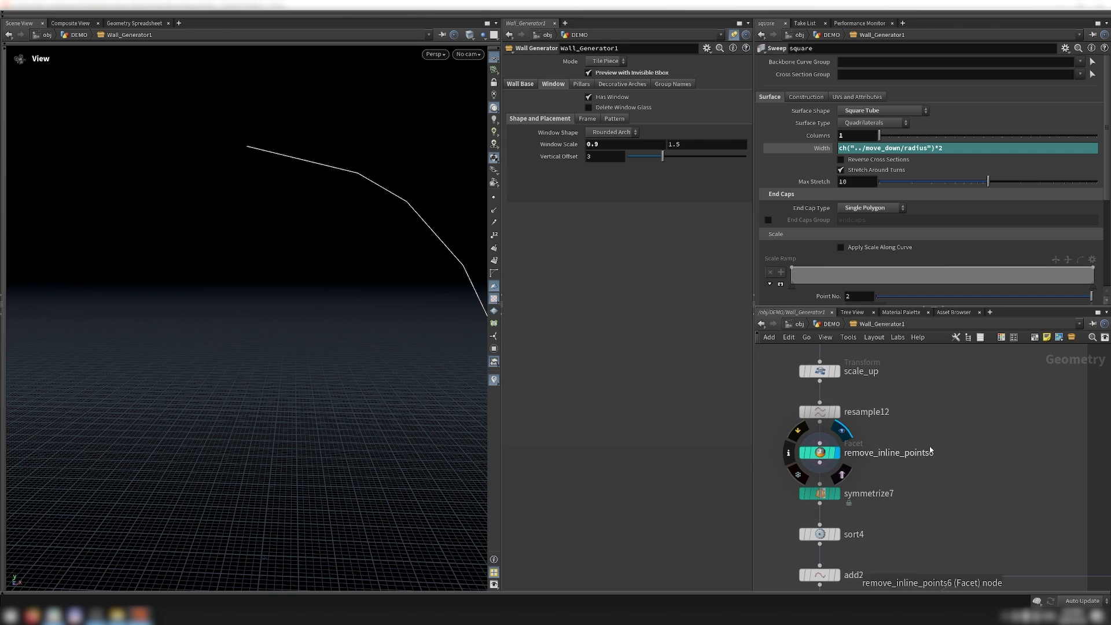
key("f")
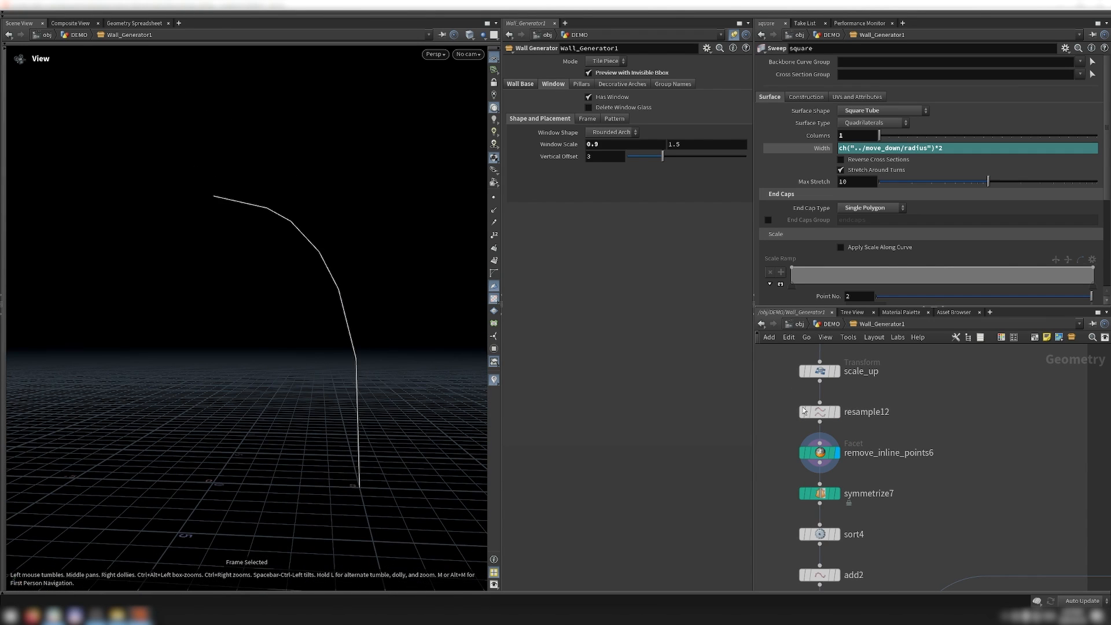
left_click(837, 412)
left_click(493, 197)
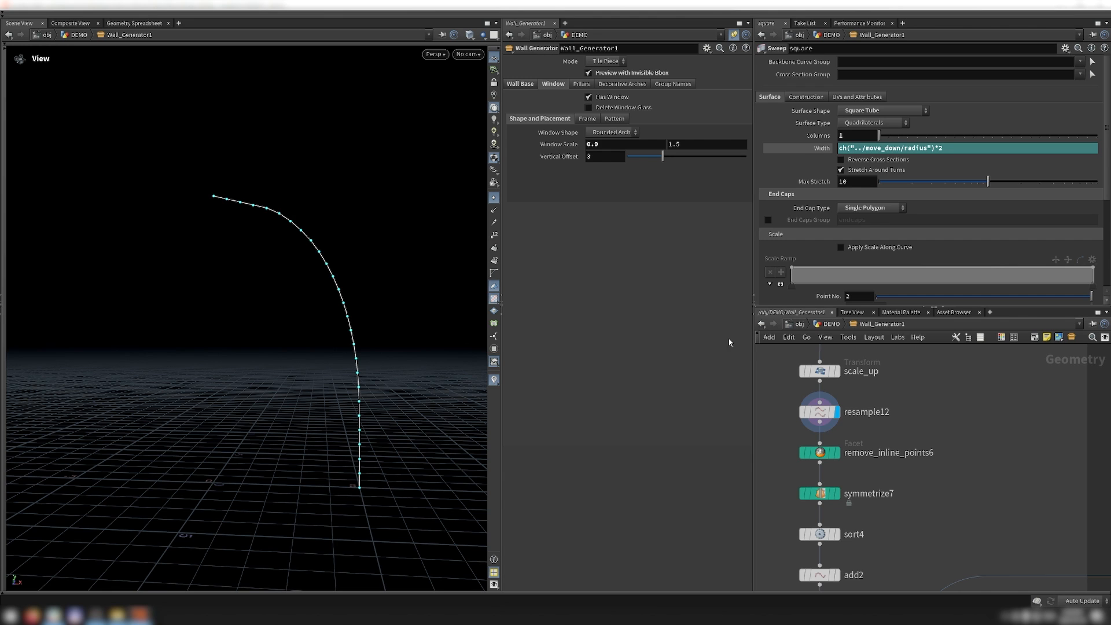
Display the remove_inline_points6 result and inspect the Facet node's parameters
scroll(873, 434, "down", 2)
scroll(853, 444, "up", 4)
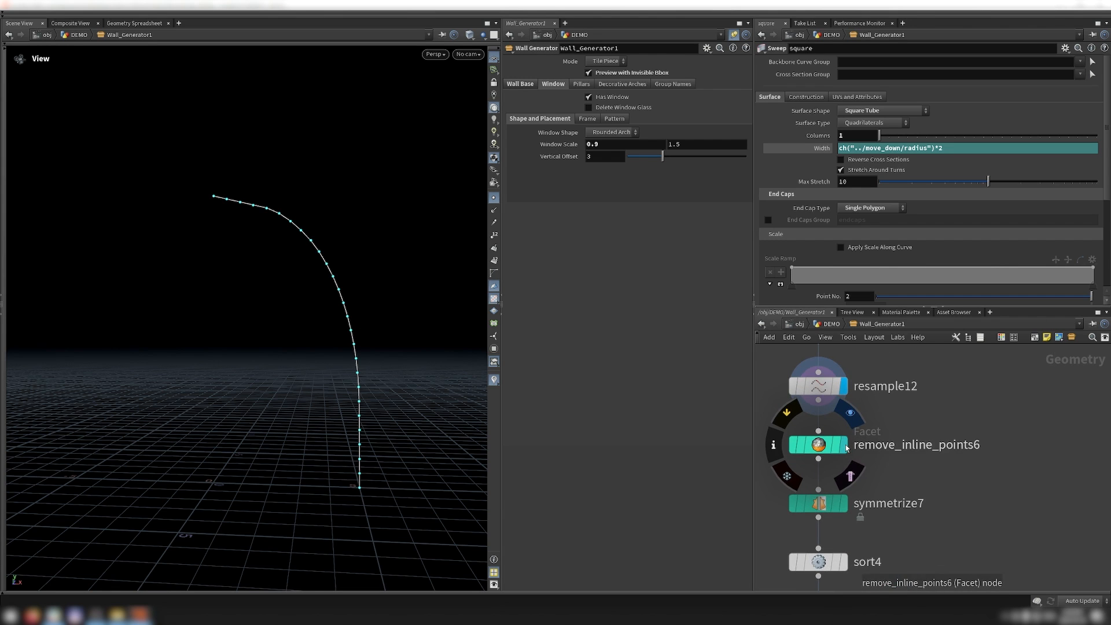
left_click(845, 445)
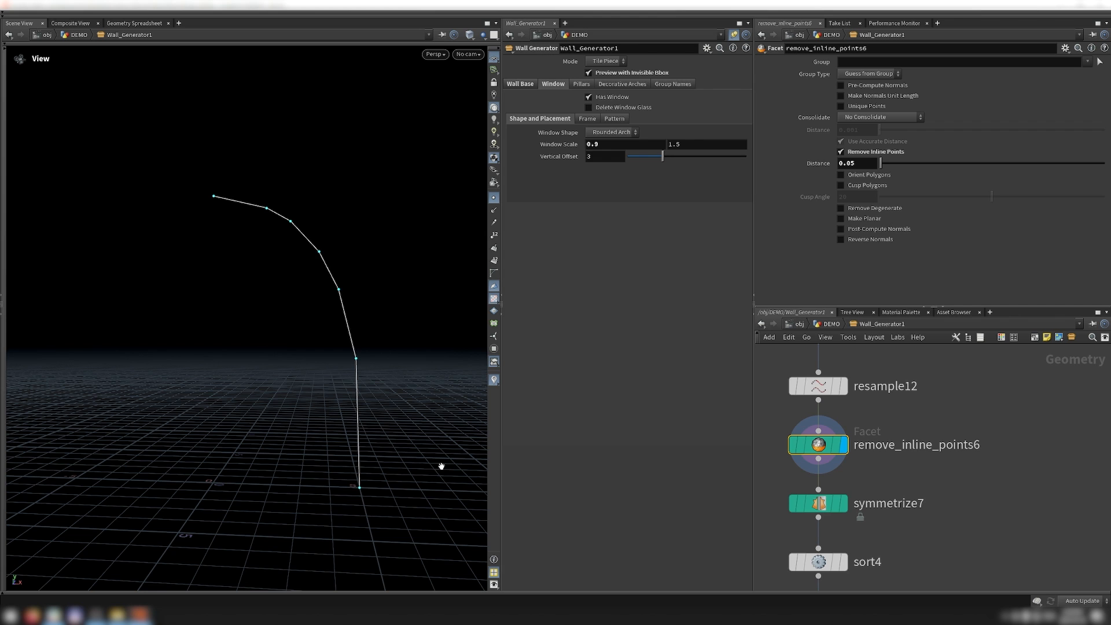
Display the mirrored arch outline at symmetrize7 and view it from another angle
scroll(836, 497, "down", 2)
scroll(835, 498, "up", 3)
left_click(836, 462)
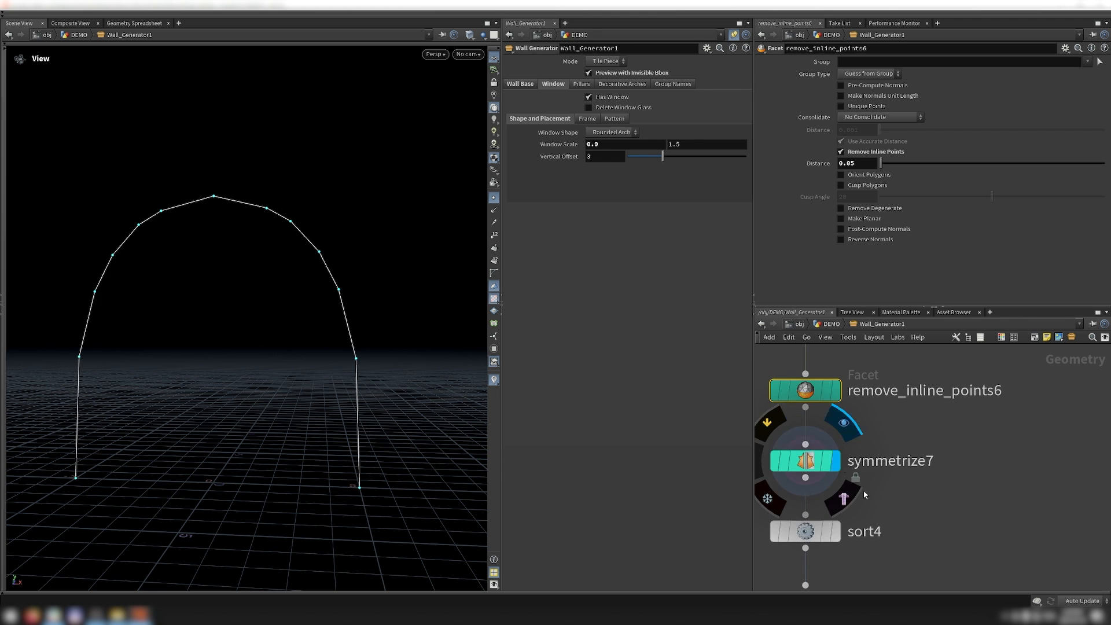
left_click_drag(191, 457, 324, 414)
Add a Mirror node beside symmetrize7 for comparison
scroll(945, 446, "down", 2)
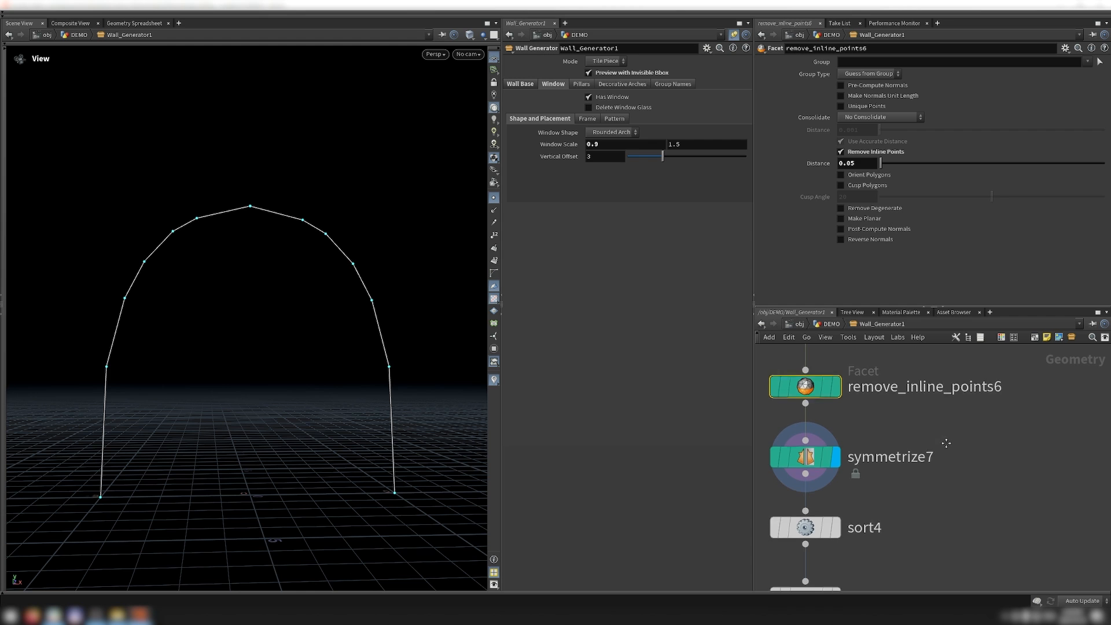
key("Tab")
type("mirr")
key("Return")
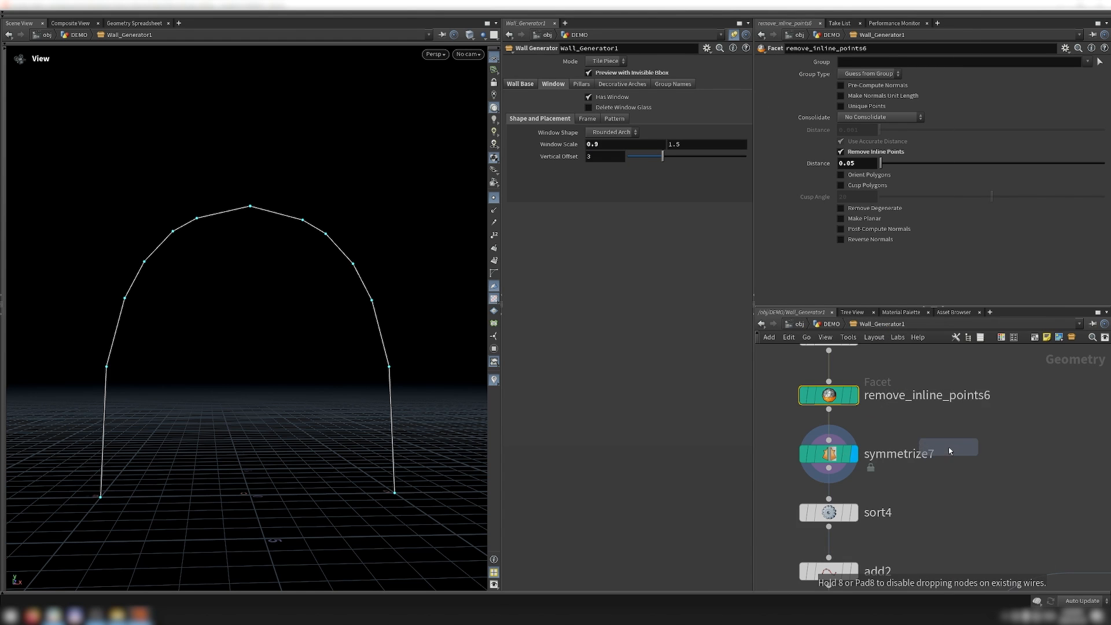
left_click(999, 453)
Branch a Transform node off remove_inline_points6 and translate the half-arch -3.5 in X
left_click(855, 396)
key("Tab")
type("trans")
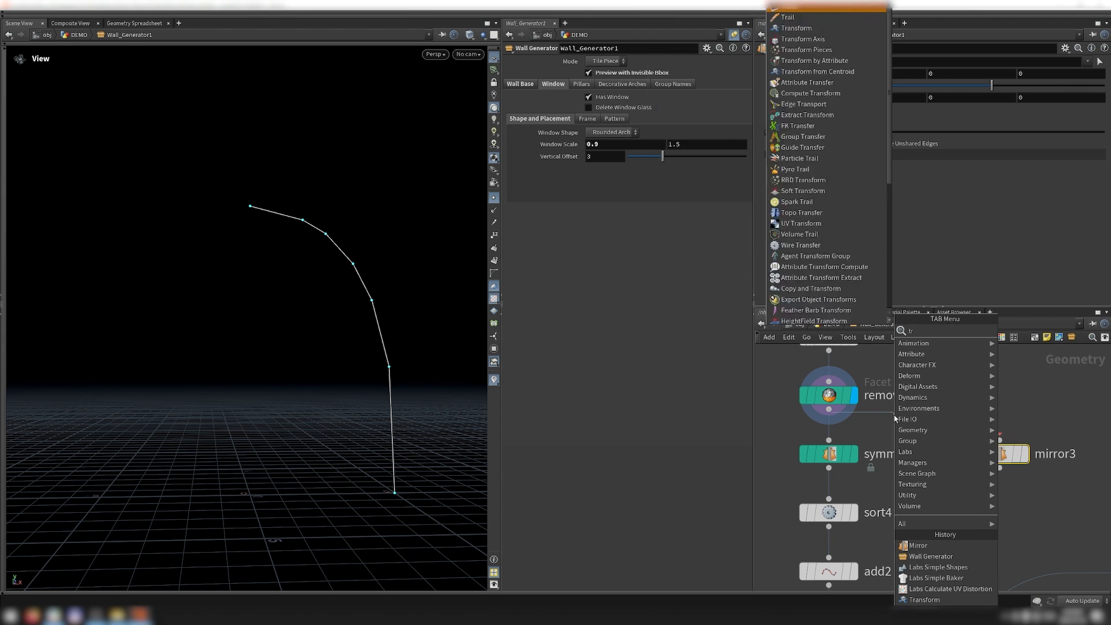
key("Return")
key("Return")
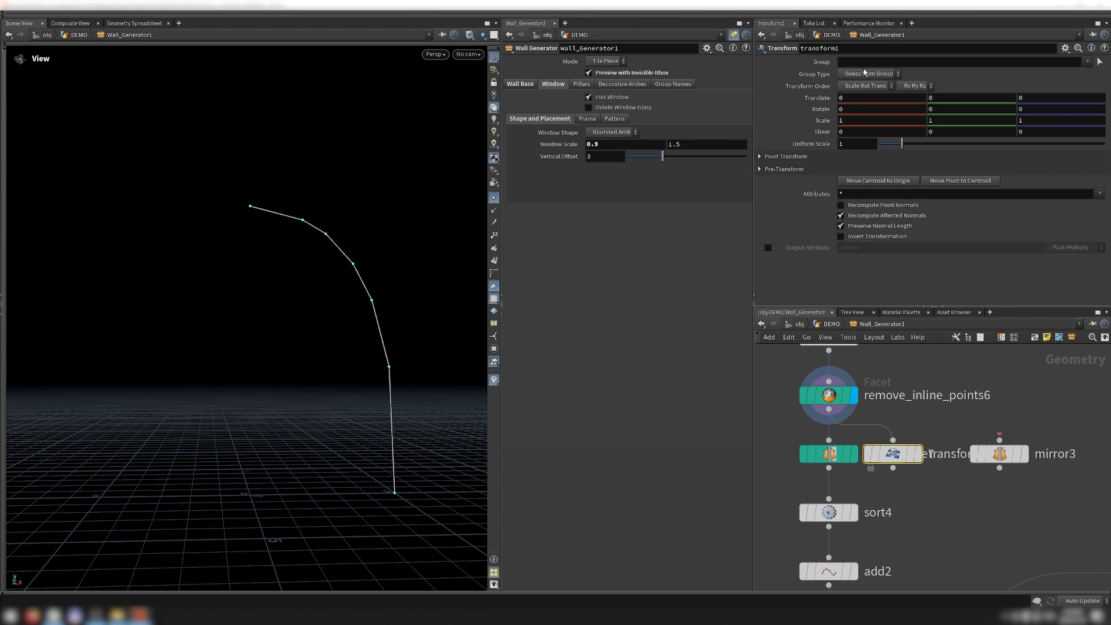
middle_click_drag(862, 99, 790, 102)
middle_click_drag(687, 113, 691, 114)
Feed the shifted half-arch into the Mirror node and symmetrize7, and compare their results
left_click(919, 453)
left_click(893, 467)
left_click(999, 440)
left_click(1024, 453)
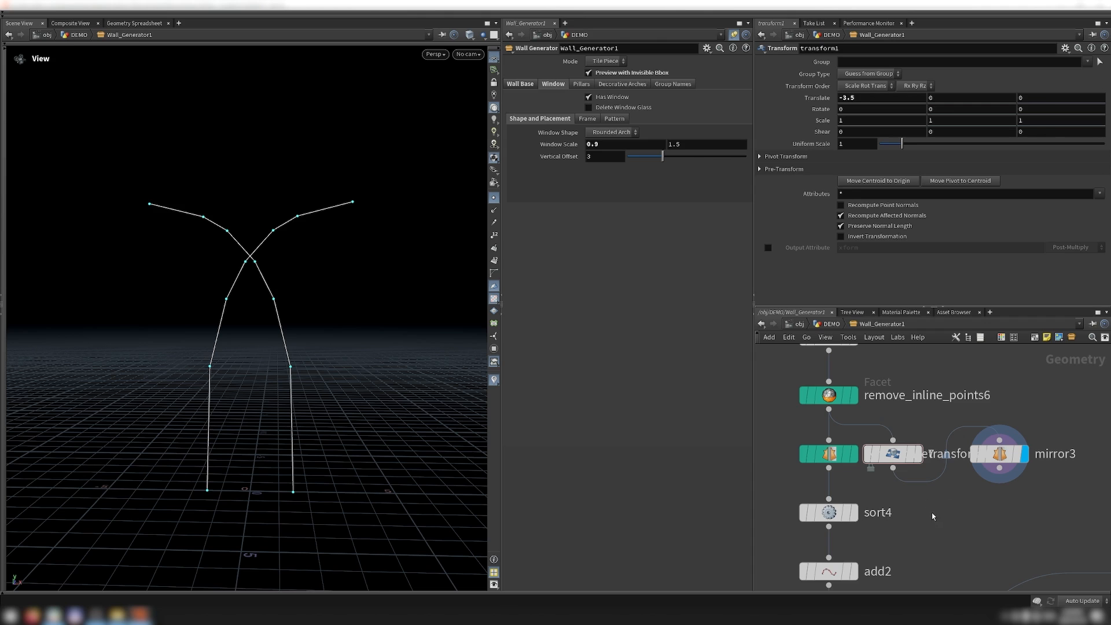
left_click(855, 455)
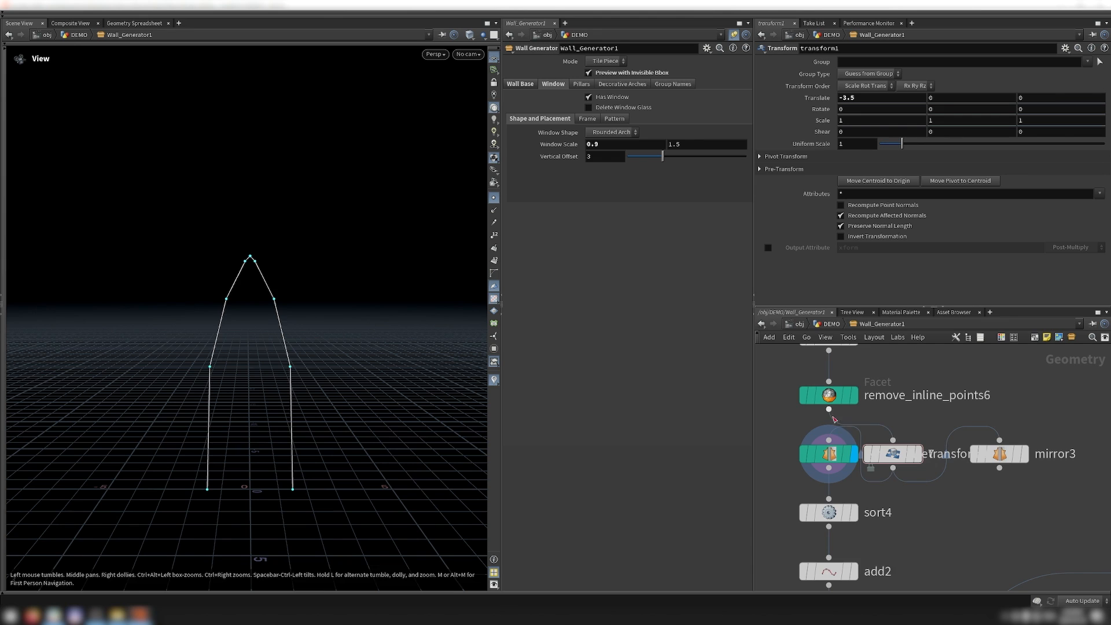
Reconnect remove_inline_points6 to symmetrize7 and delete the test Transform and Mirror nodes
left_click(828, 409)
left_click(829, 440)
left_click_drag(1025, 487, 903, 432)
key("Delete")
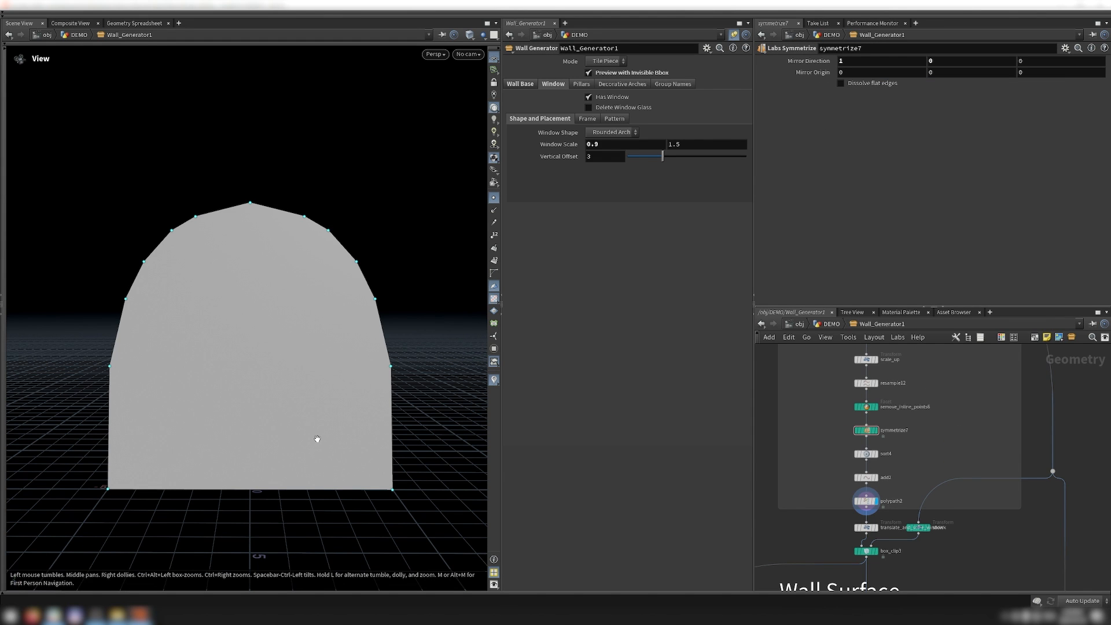
Display the scaled and positioned window shape at box_clip3 and view it from farther away
left_click(875, 551)
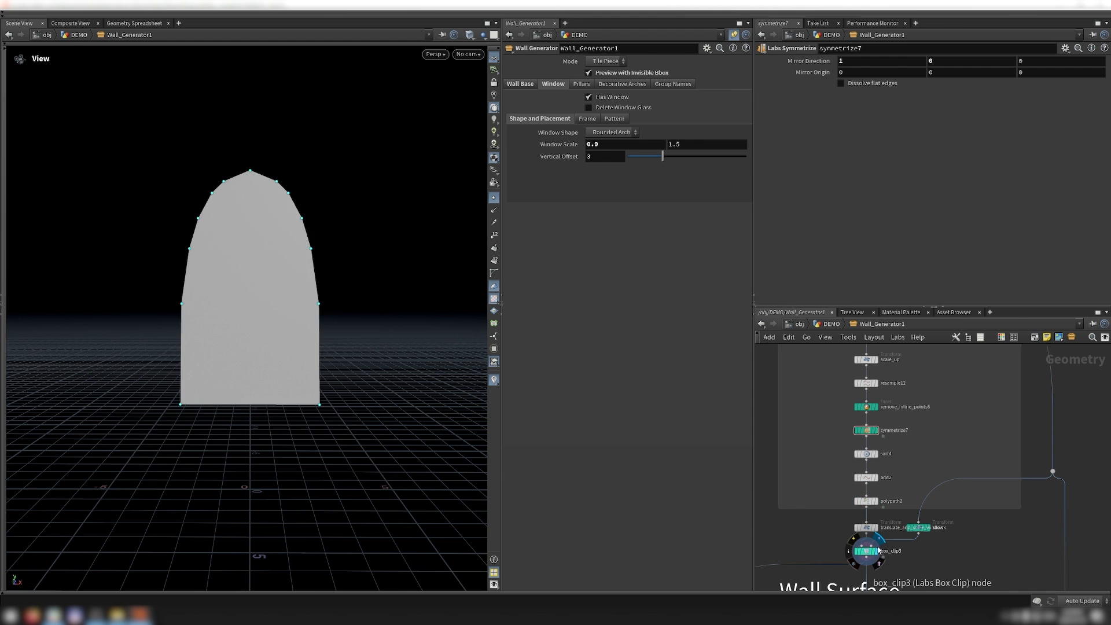
scroll(310, 416, "down", 2)
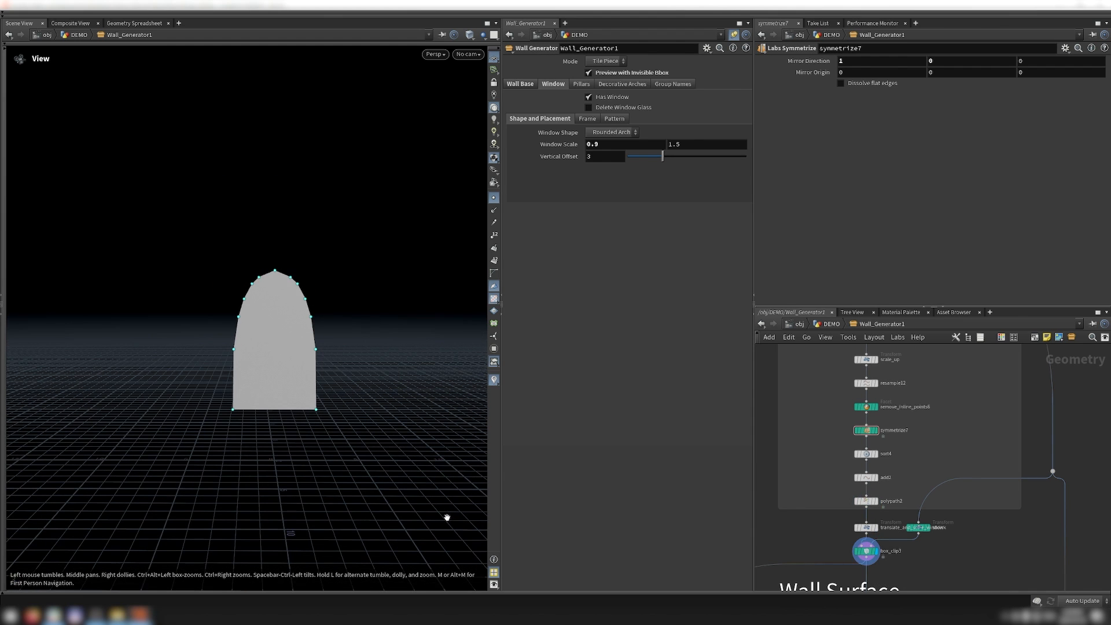
Display the complete wall at OUT_WALL, and set the window's horizontal scale to 1 and vertical offset to 3.77
scroll(937, 552, "down", 5)
middle_click_drag(938, 552, 926, 458)
scroll(936, 463, "up", 8)
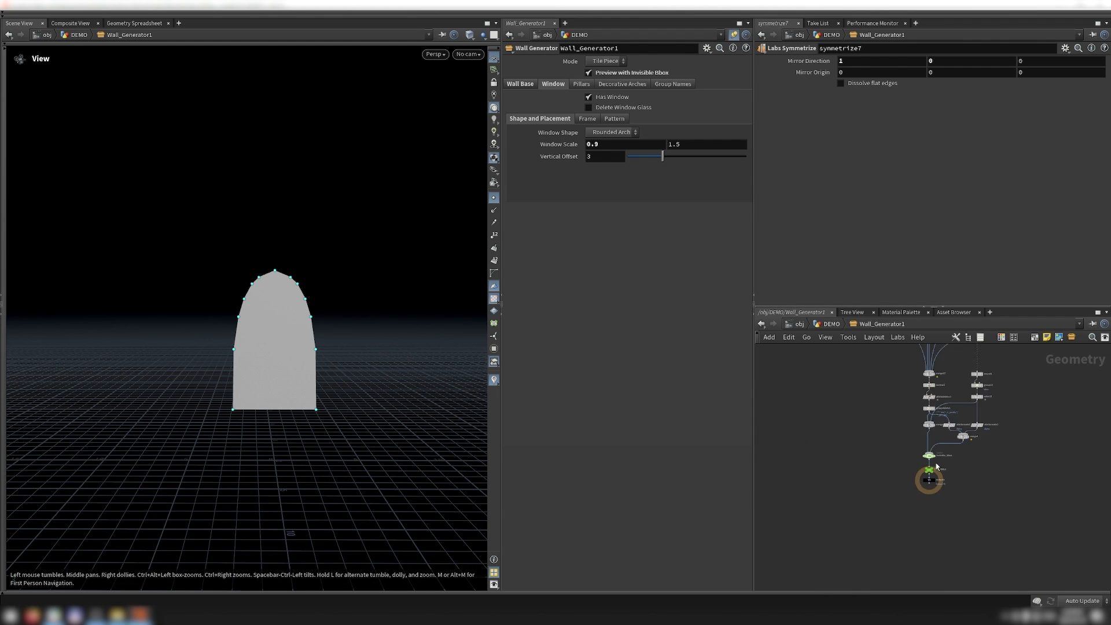
left_click(939, 492)
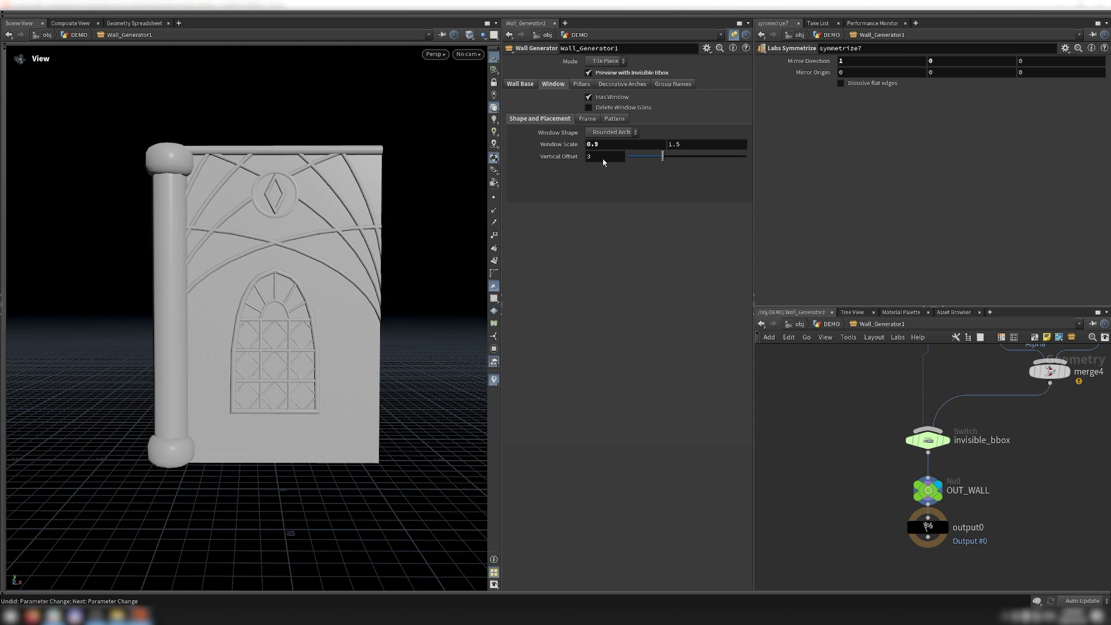
middle_click_drag(601, 160, 384, 147)
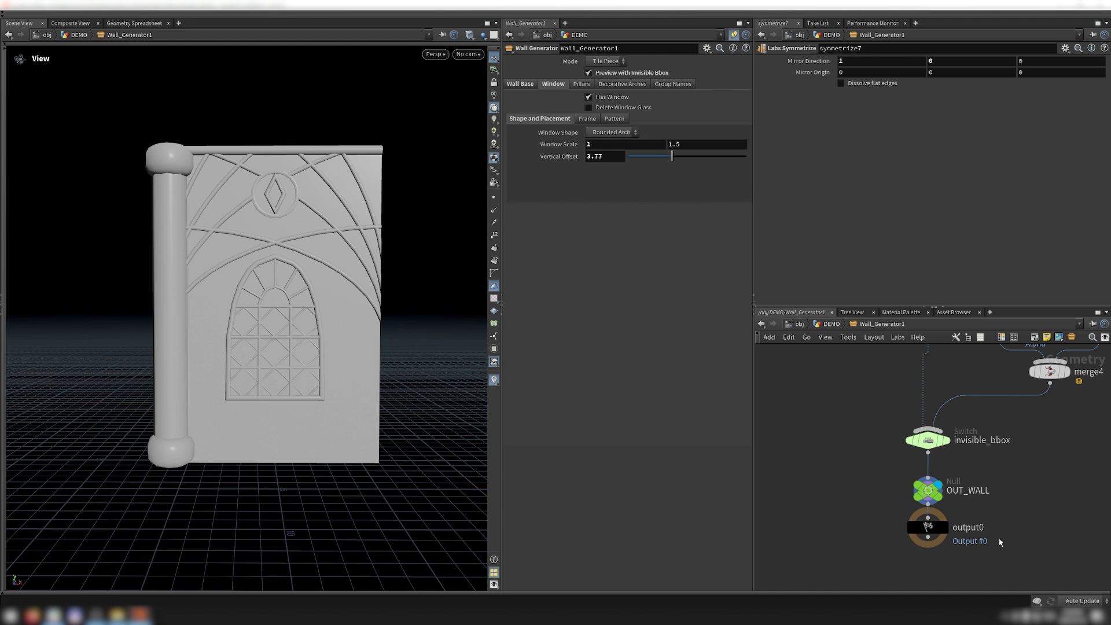
Return to the Window Shape branch, display box_clip3 and show the shrink node's wall boundary as a template
scroll(955, 524, "down", 5)
scroll(958, 465, "up", 5)
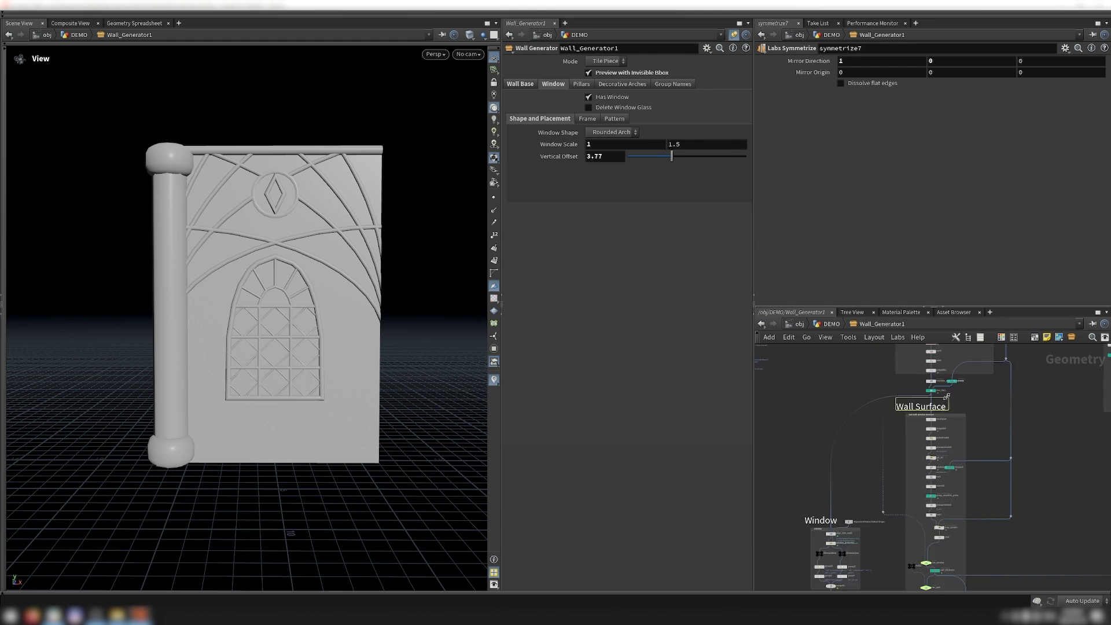
middle_click_drag(944, 464, 945, 498)
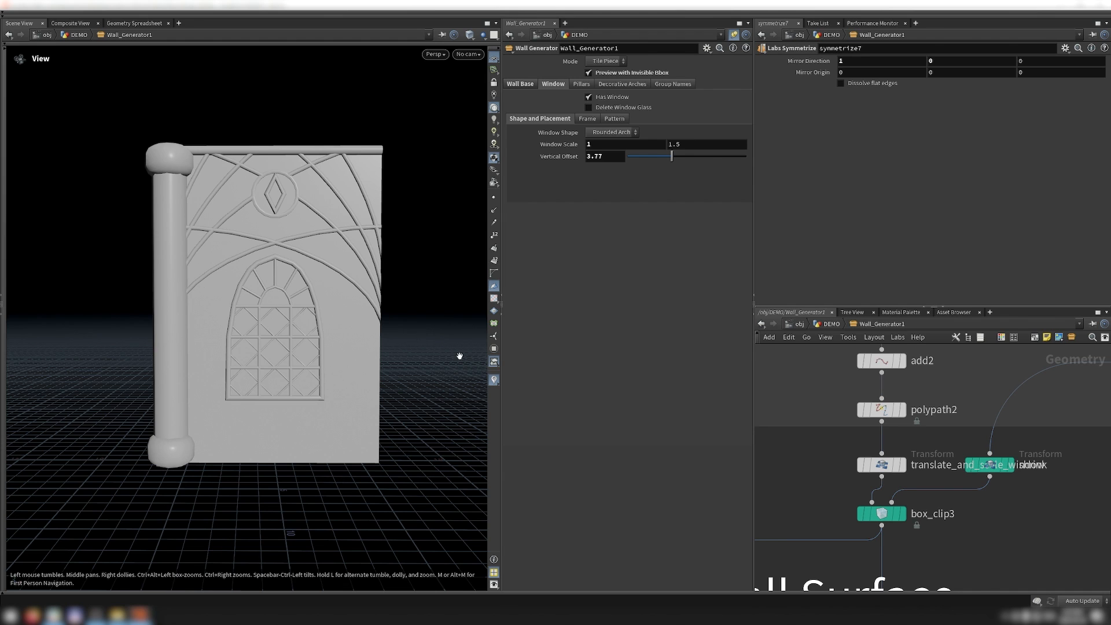
scroll(913, 522, "up", 1)
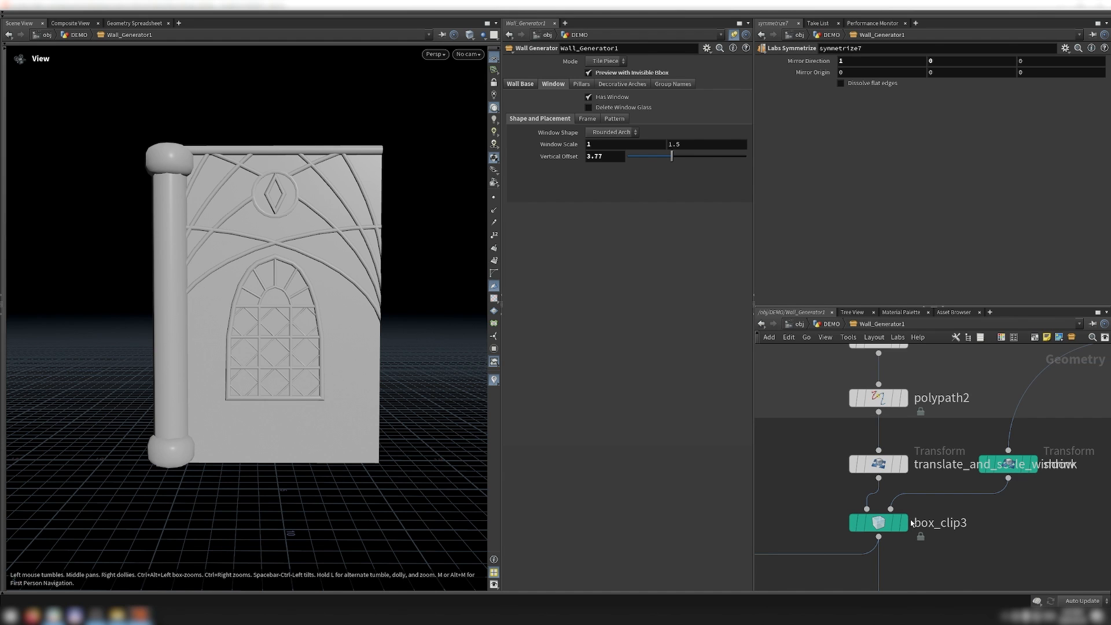
left_click(905, 524)
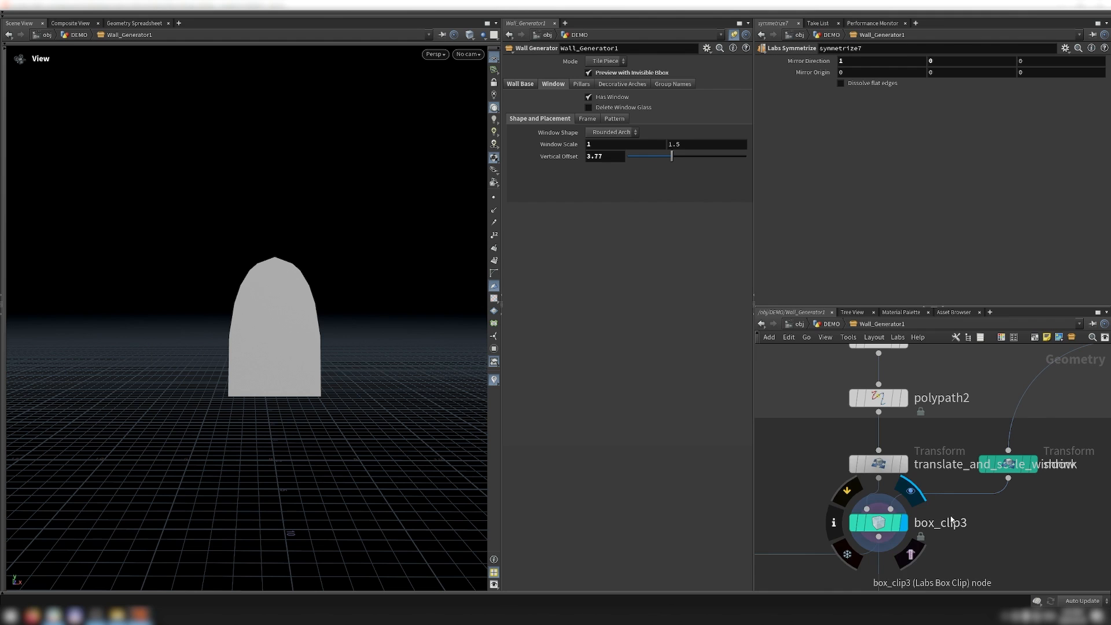
mouse_move(1022, 467)
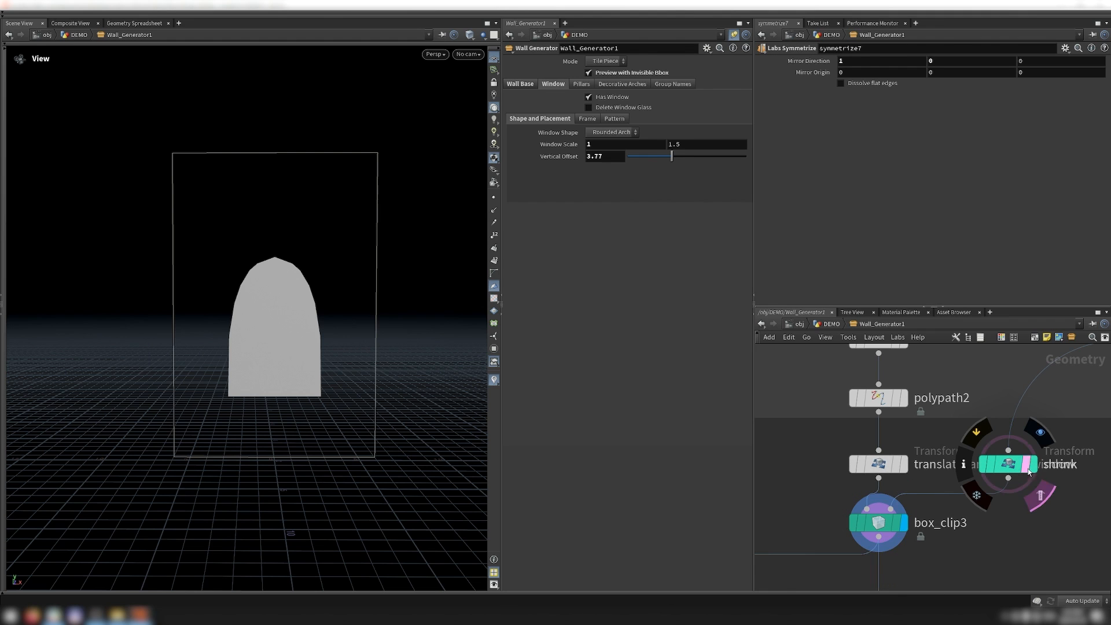
left_click(1039, 495)
mouse_move(907, 534)
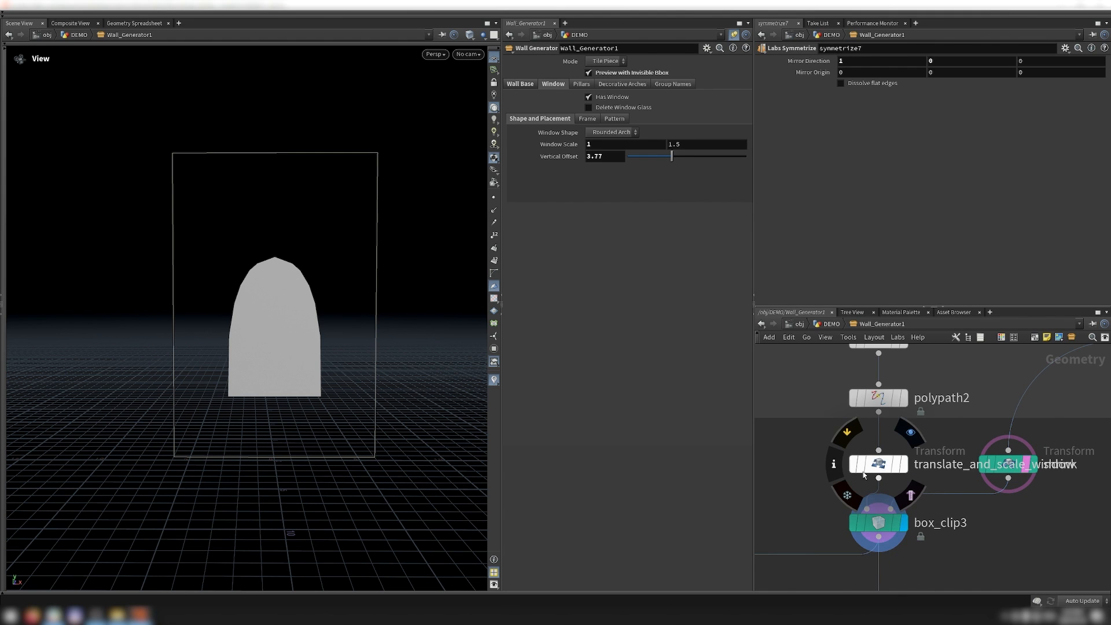
Raise the window's vertical offset to 12.5 to test the clipping, and open the box_clip3 parameters
left_click_drag(678, 160, 747, 157)
middle_click_drag(614, 160, 671, 160)
scroll(925, 498, "down", 3)
scroll(915, 506, "up", 3)
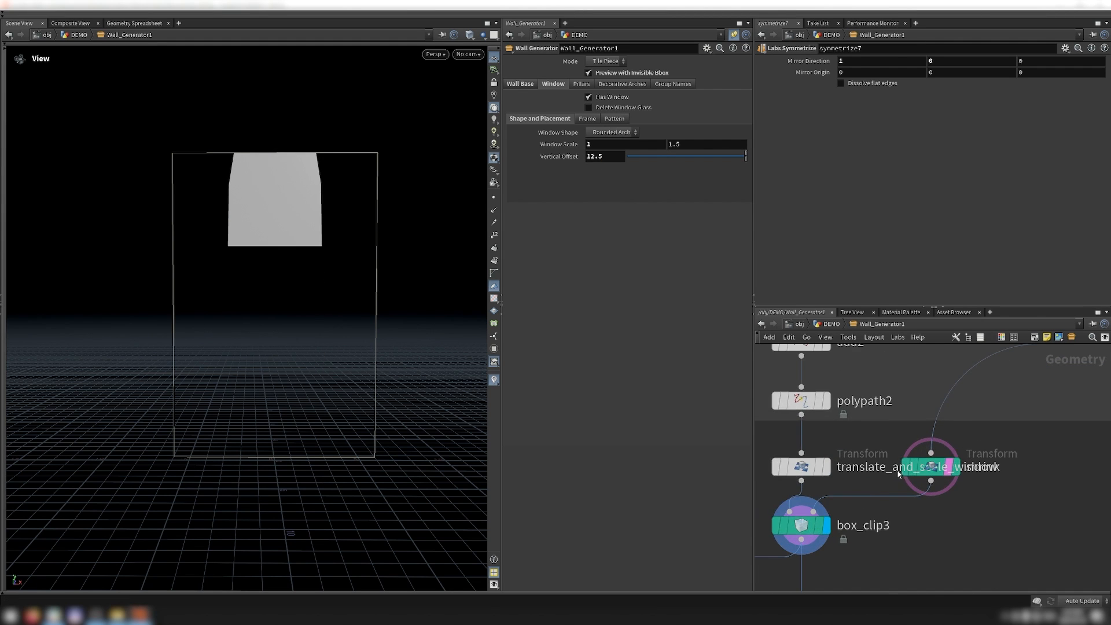
scroll(914, 435, "down", 3)
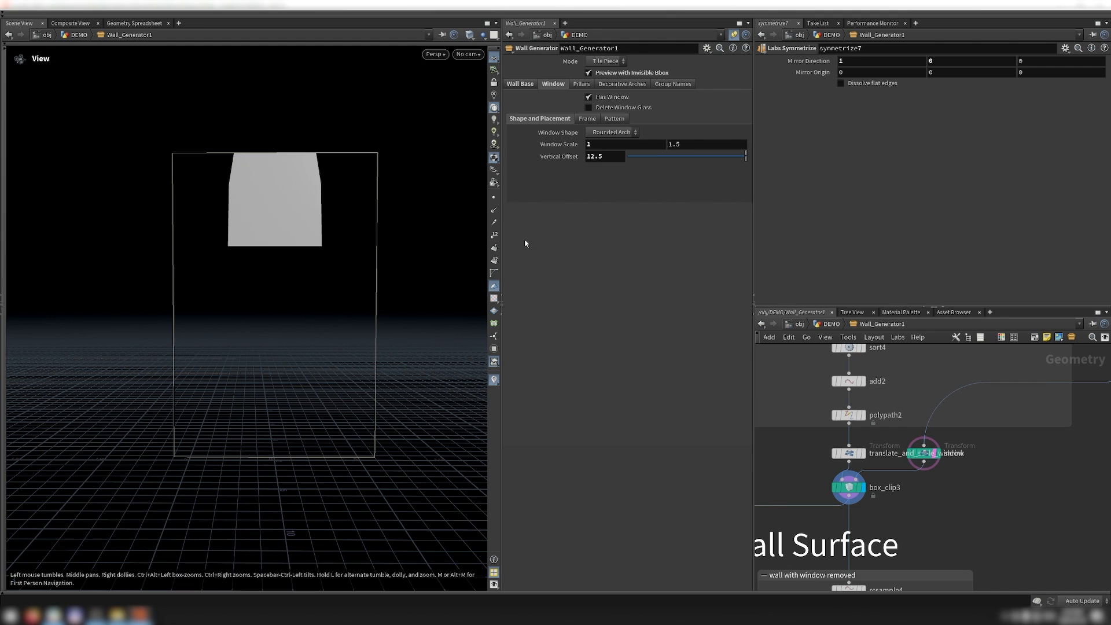
left_click(831, 486)
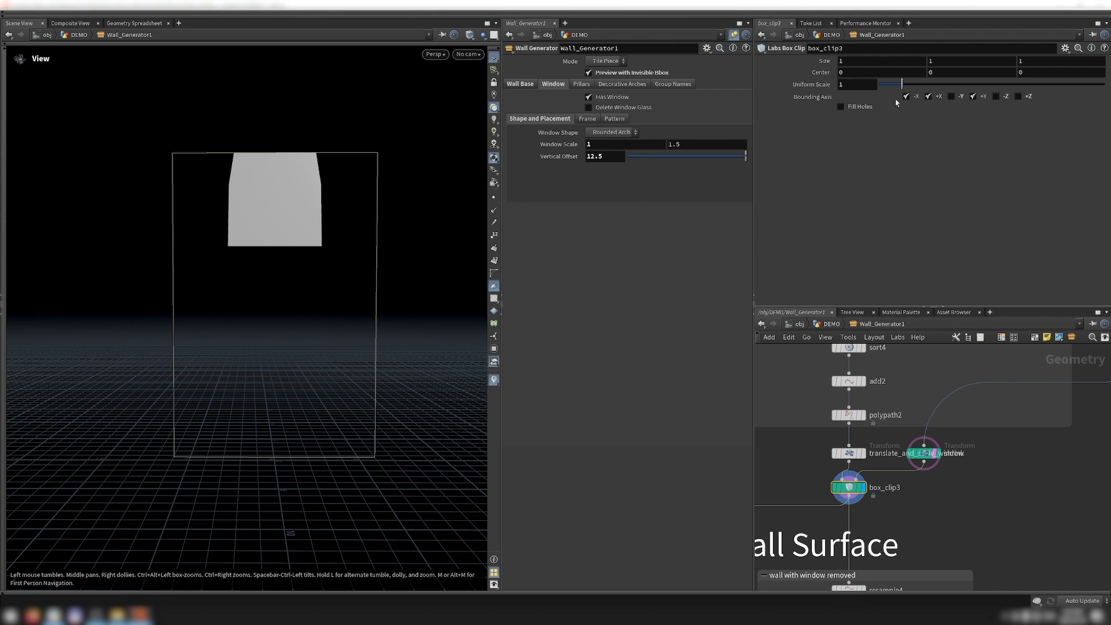
Toggle box_clip3's +Y and Z bounding axes off and back to compare how the window shape is clipped
left_click(973, 96)
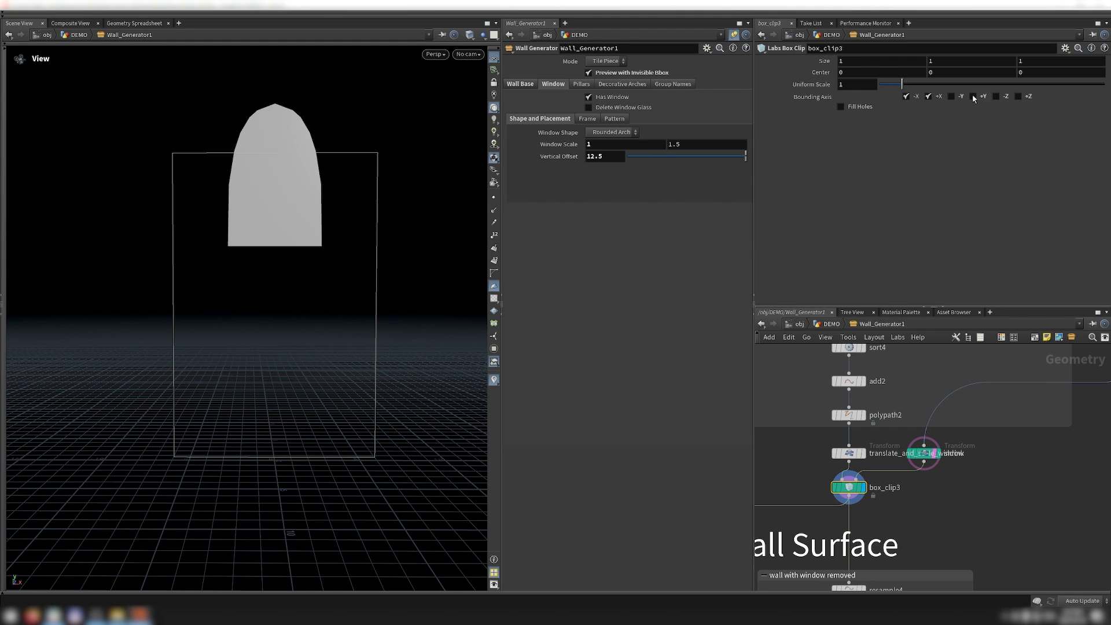
left_click(973, 96)
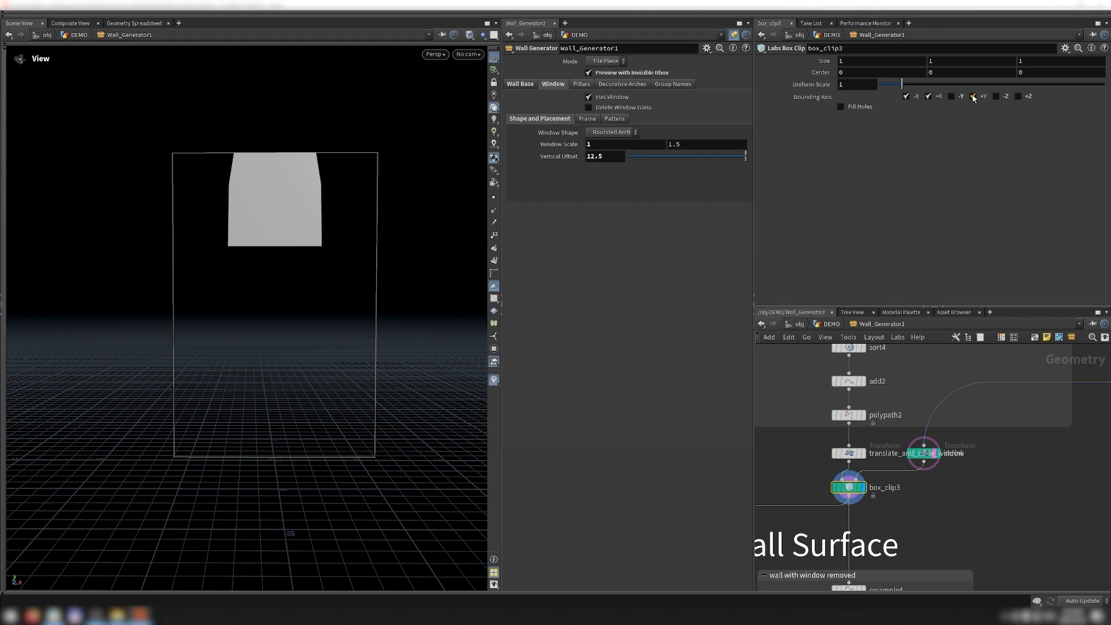
left_click(1025, 97)
left_click(1025, 97)
left_click(999, 98)
Set the window's vertical offset to 5.27 and view the shape inside the wall boundary from the front
left_click_drag(177, 400, 154, 424)
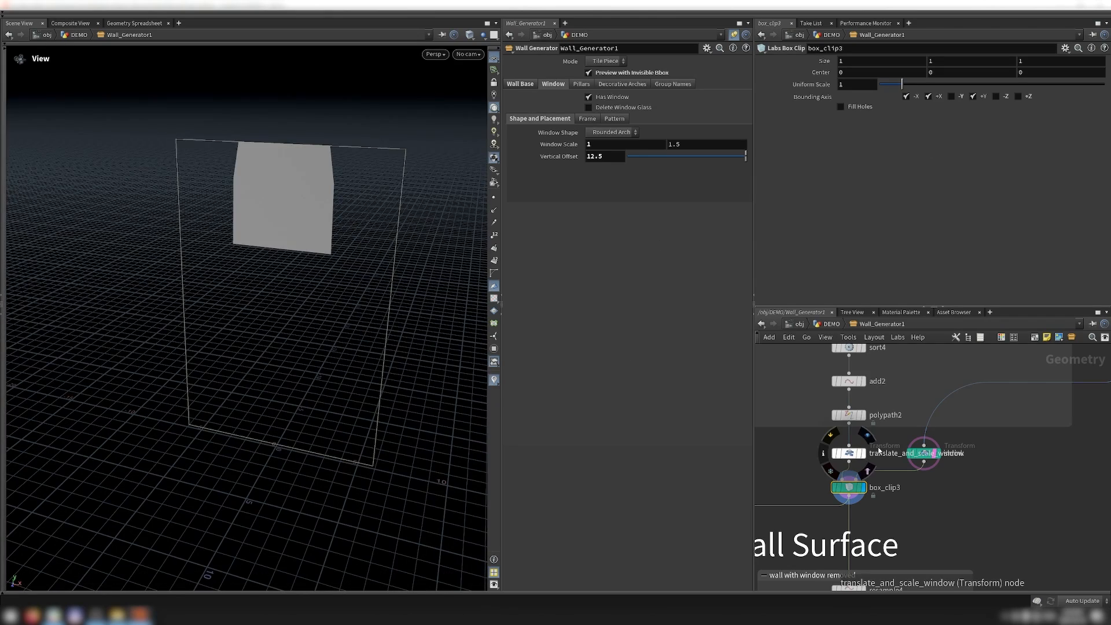
left_click_drag(726, 157, 690, 167)
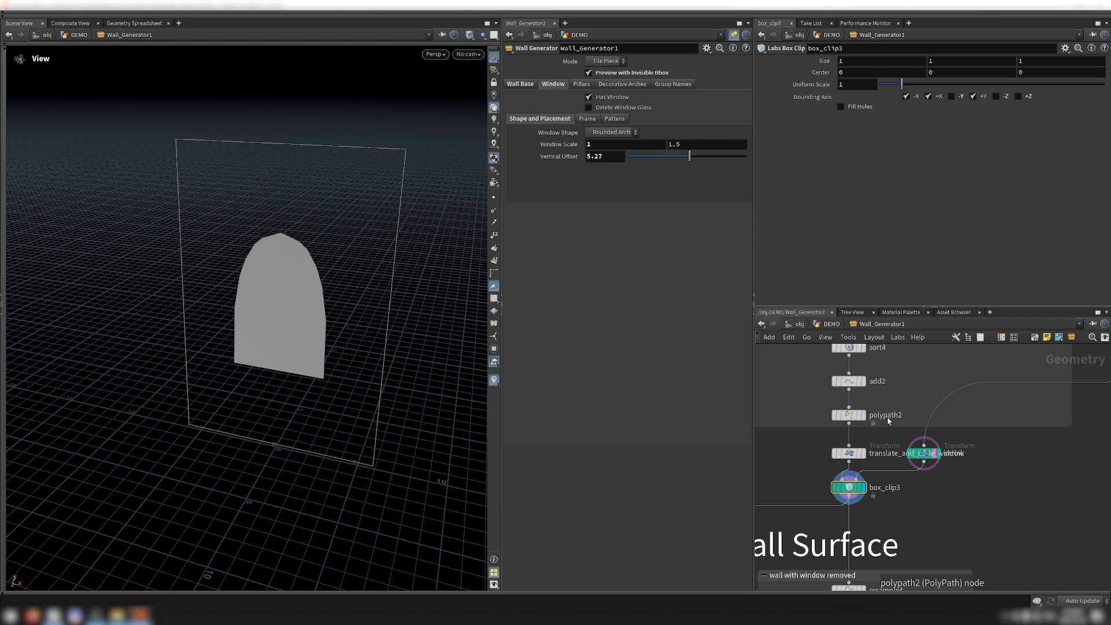
left_click_drag(351, 434, 392, 411)
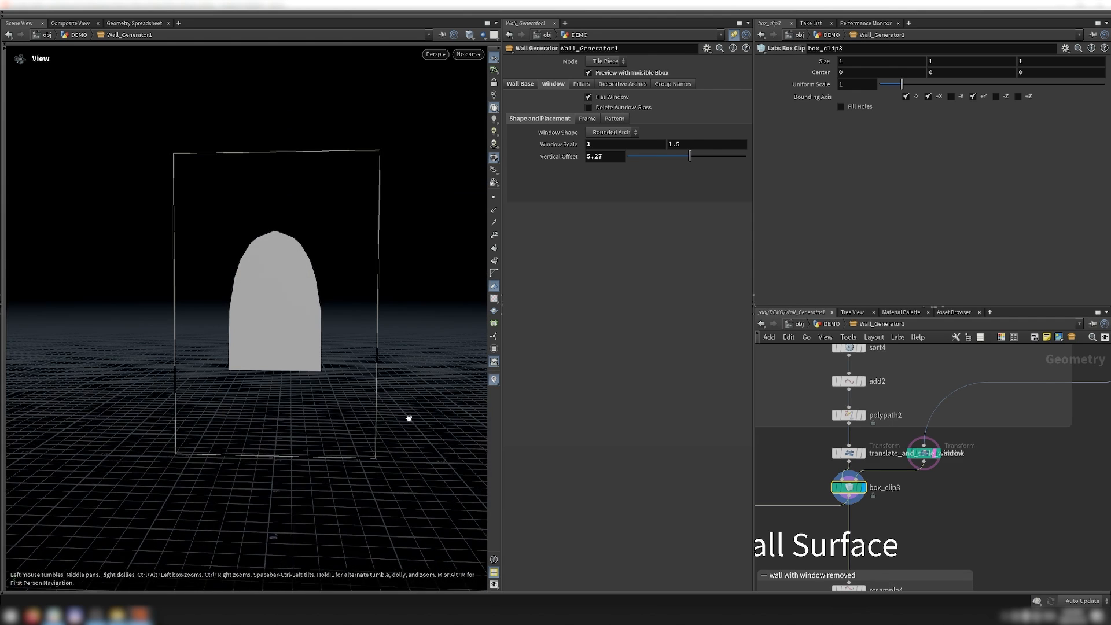
Display the framed and patterned window at the end of the Window branch
scroll(877, 420, "down", 10)
scroll(876, 420, "up", 8)
left_click(803, 455)
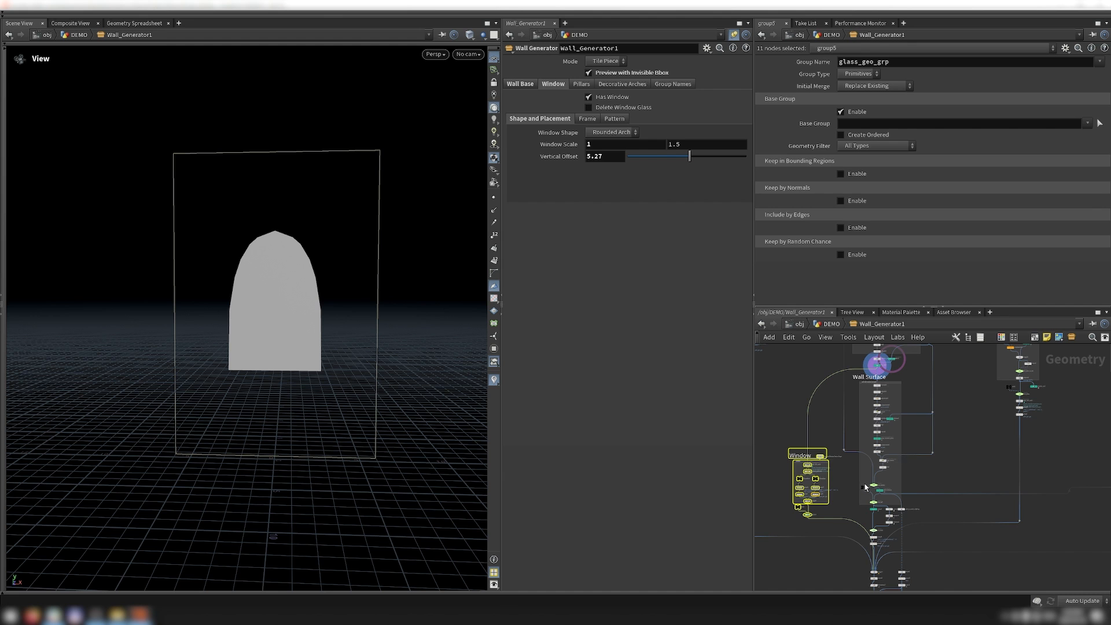
left_click(822, 512)
left_click(818, 515)
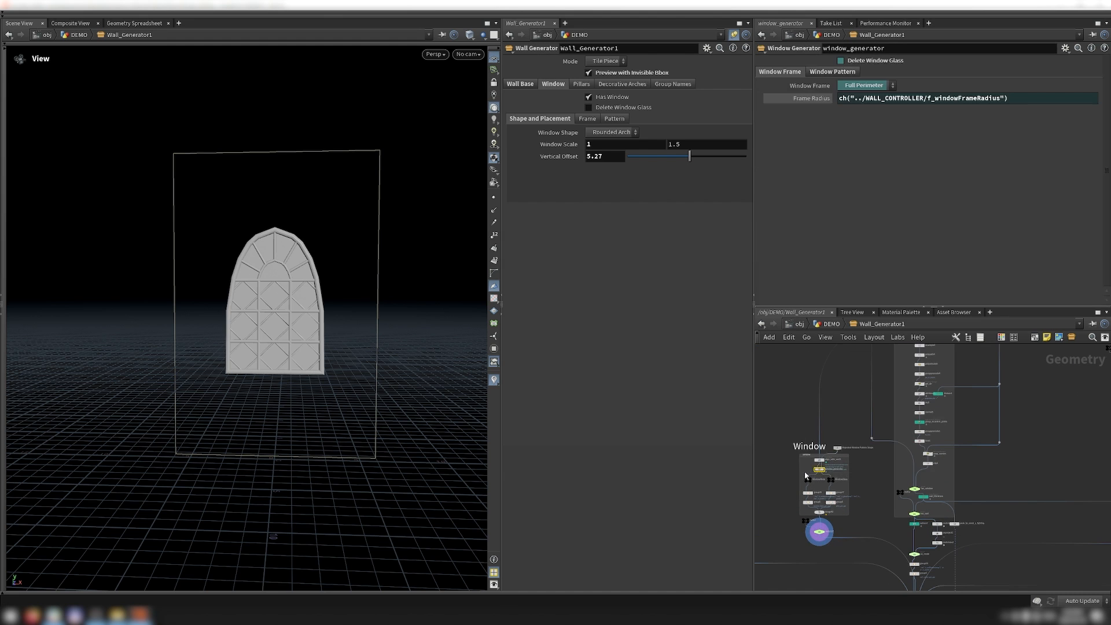
Display the wall surface with its window opening and examine its topology in wire-over-shaded mode
left_click(810, 473)
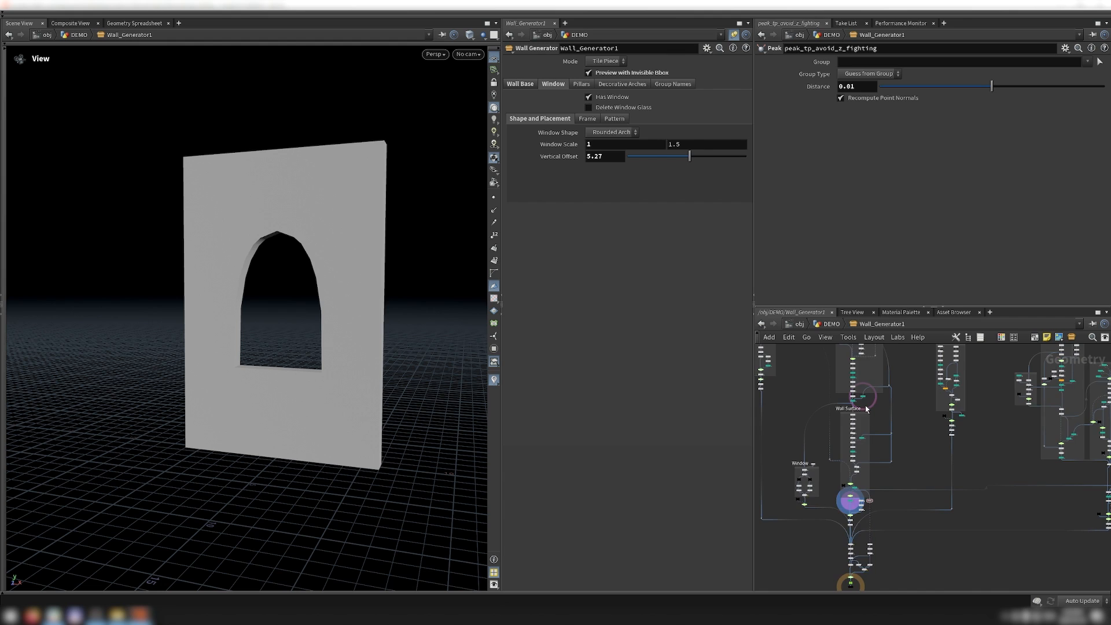
scroll(866, 408, "up", 5)
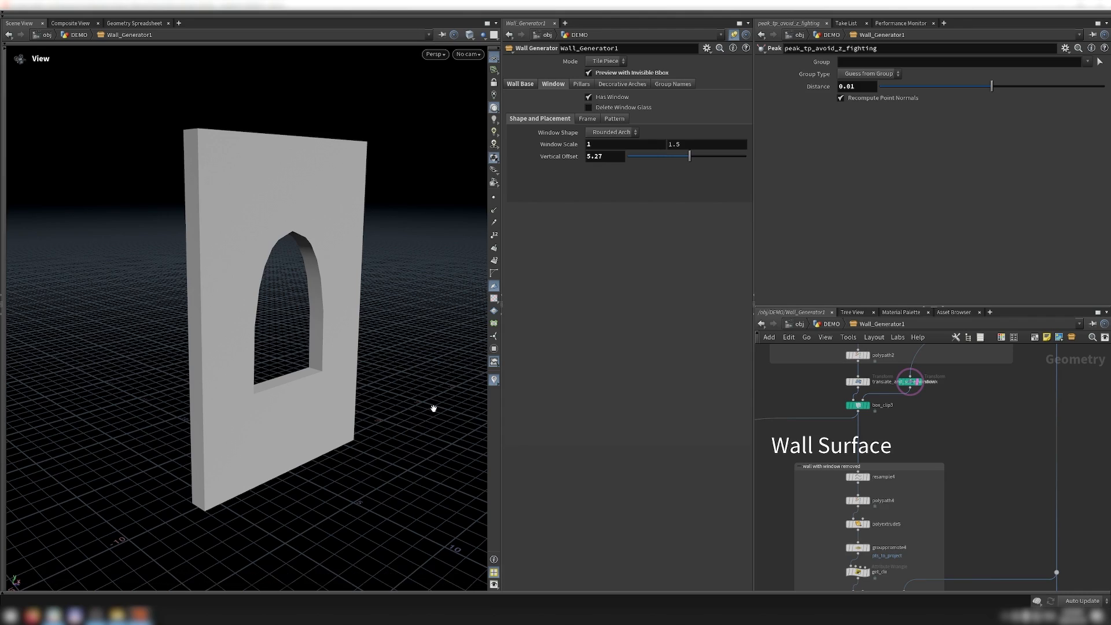
key("shift+w")
mouse_move(436, 391)
left_mouse_down()
mouse_move(430, 435)
mouse_move(391, 394)
left_mouse_up()
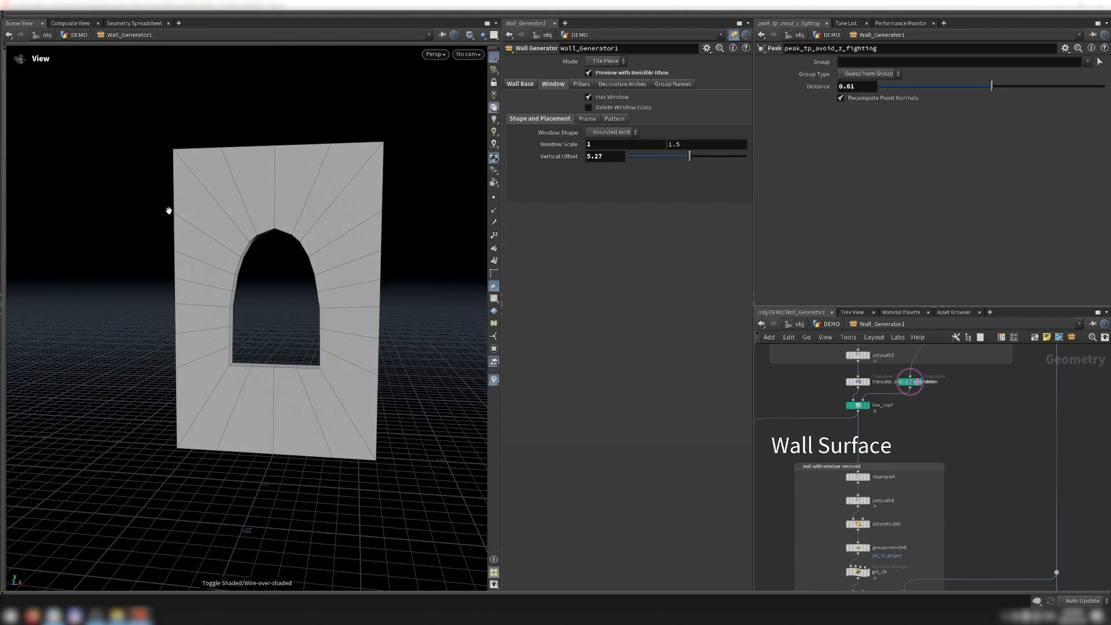
left_click_drag(415, 267, 473, 262)
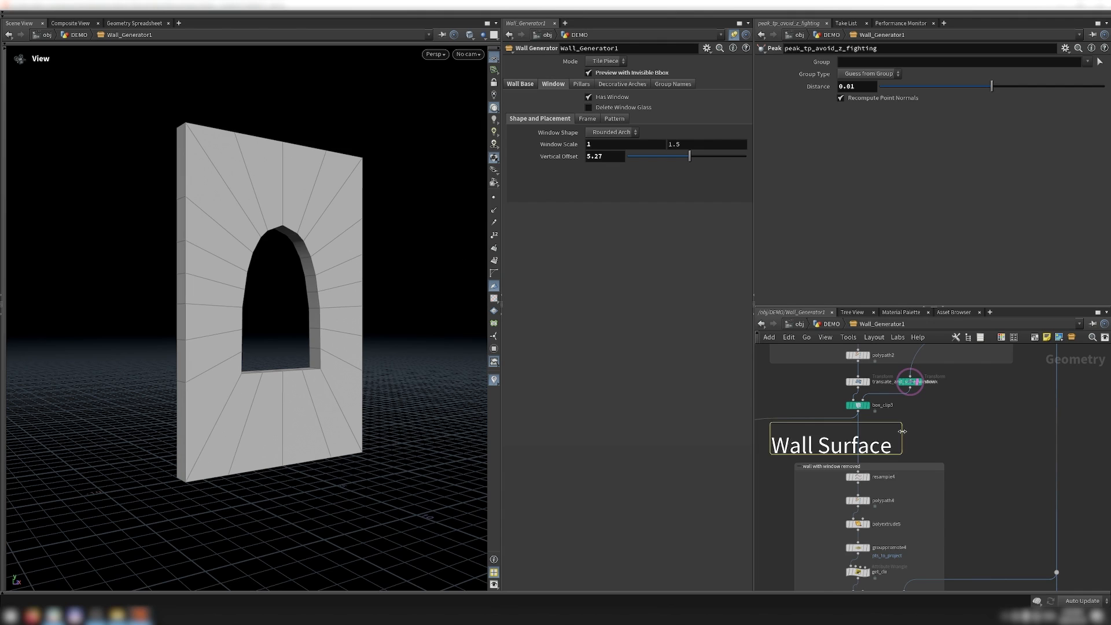
Display the window outline at polypath4 in the Wall Surface section and view it up close
scroll(906, 438, "down", 4)
scroll(890, 440, "up", 3)
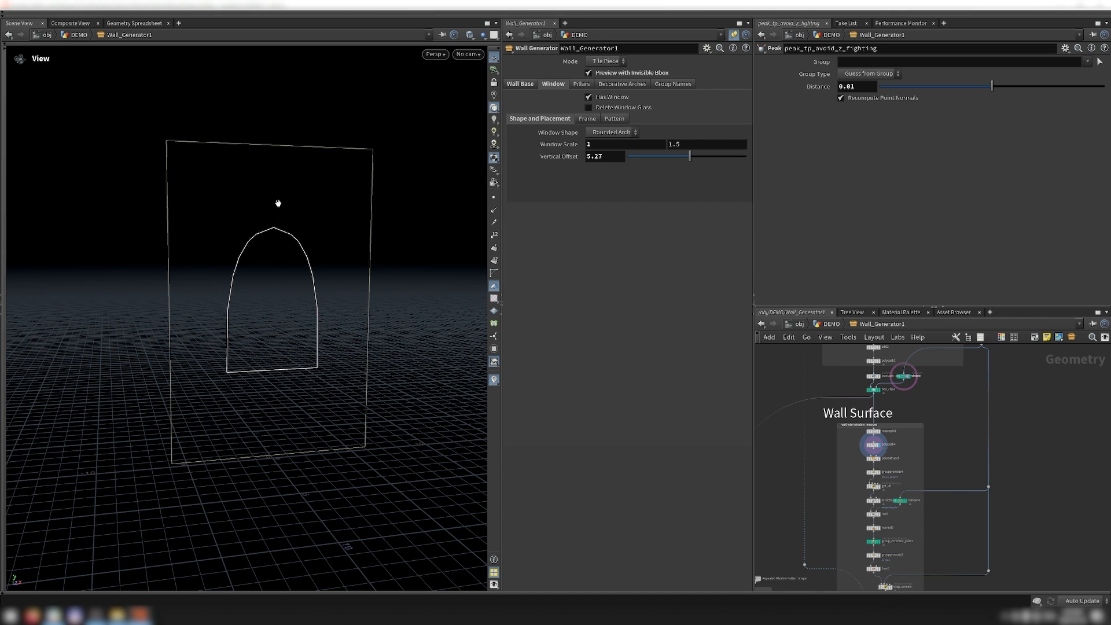
scroll(859, 495, "up", 5)
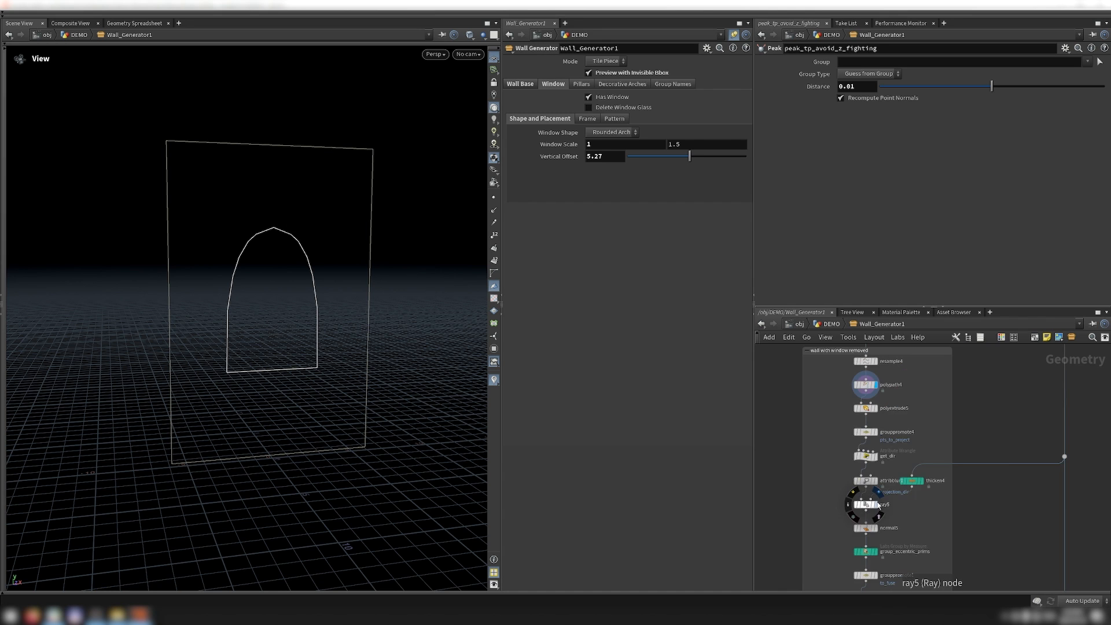
scroll(301, 288, "up", 3)
scroll(301, 288, "up", 3)
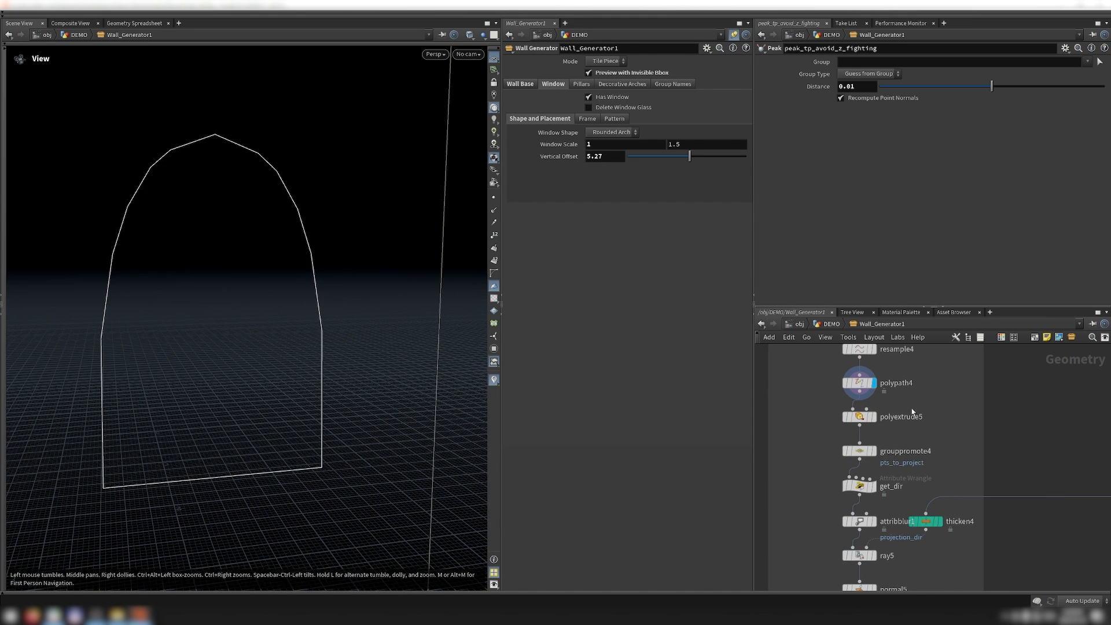
Display the extruded outline at polyextrude5, followed by the pts_to_project point group at grouppromote4
left_click(872, 417)
scroll(298, 227, "up", 2)
scroll(297, 227, "up", 3)
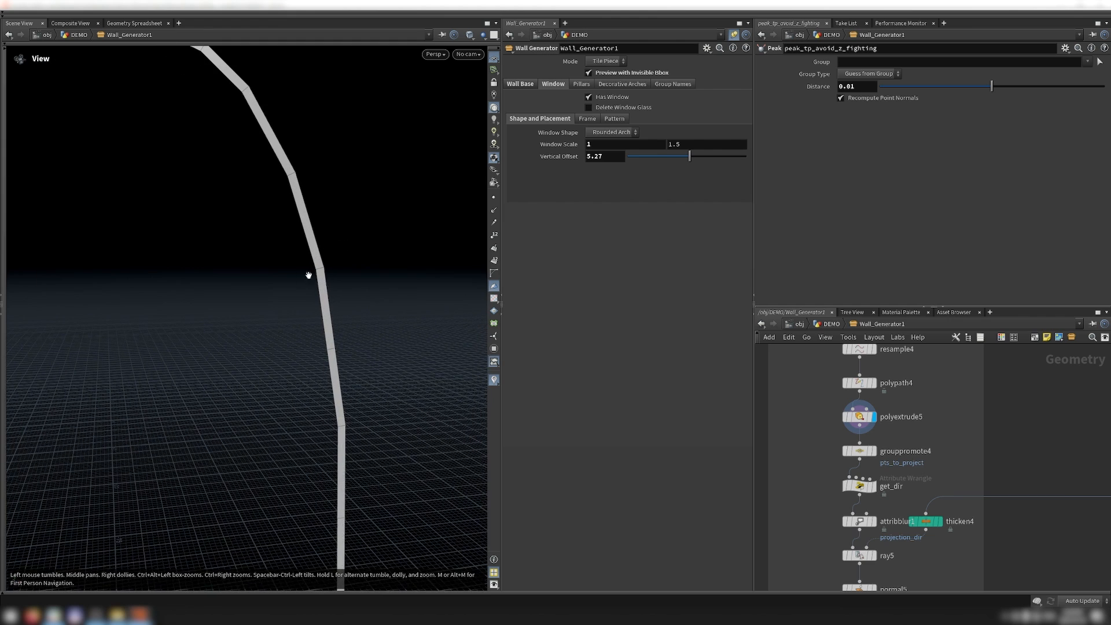
scroll(877, 391, "down", 5)
scroll(882, 421, "up", 3)
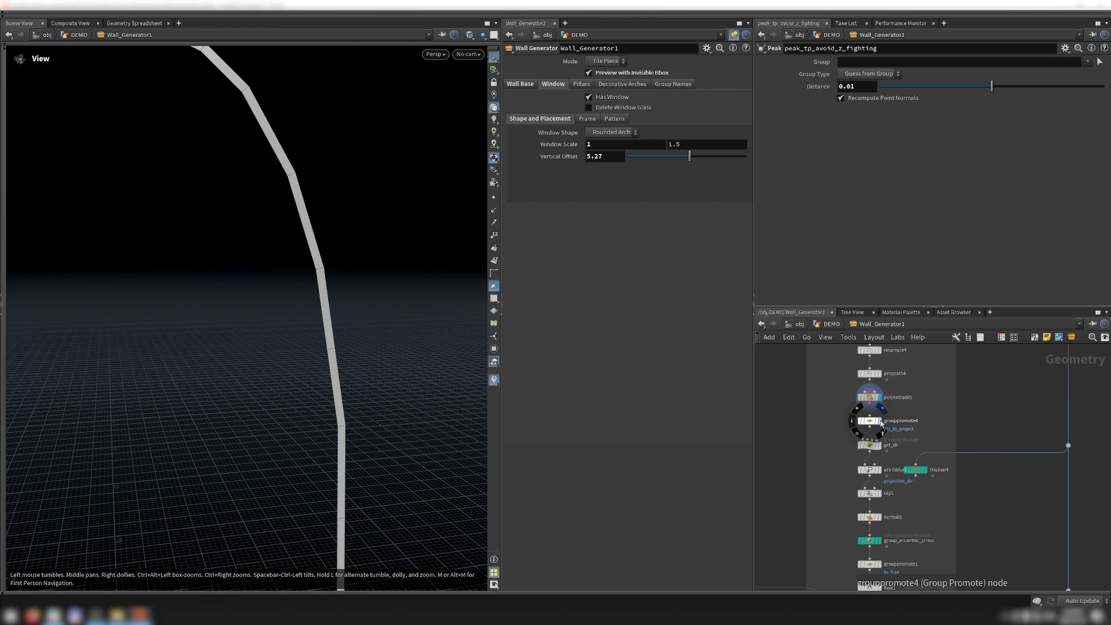
left_click(879, 421)
Open polyextrude5's parameters, and display get_dir with its VEX code open
left_click(869, 397)
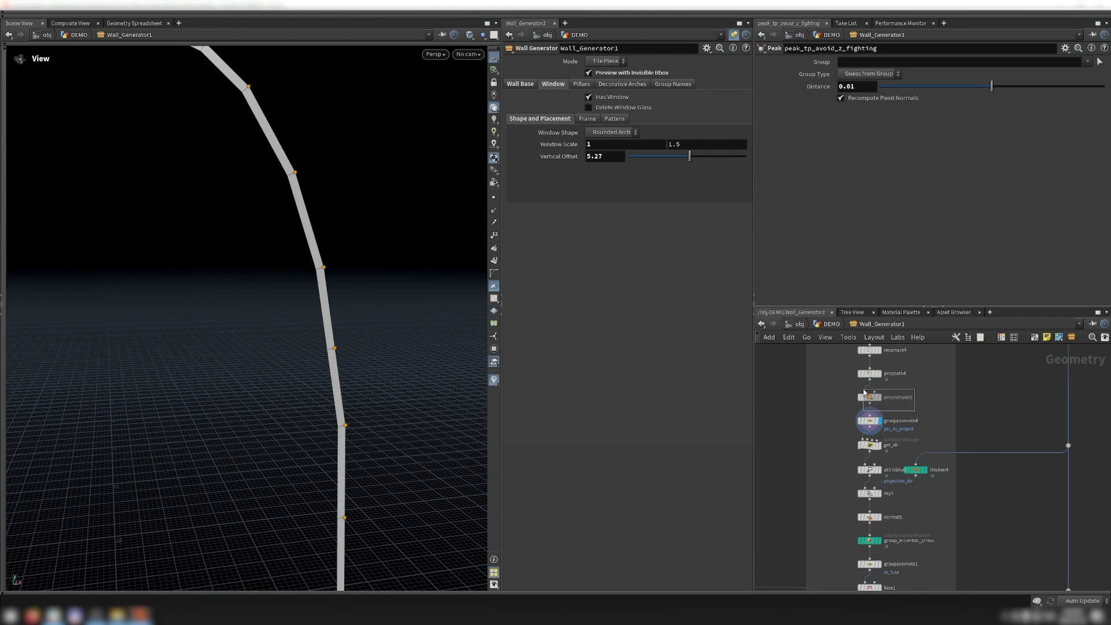
left_click(879, 445)
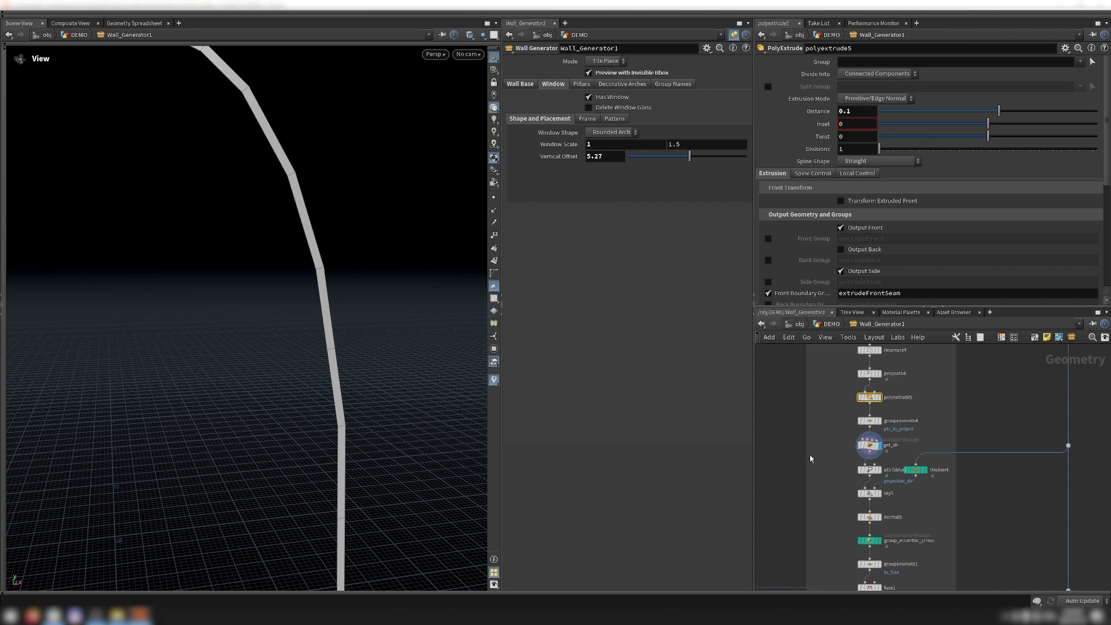
left_click(869, 445)
Display attribblur1, followed by ray5, and frame the whole projected wall surface in the viewport
scroll(890, 468, "down", 2)
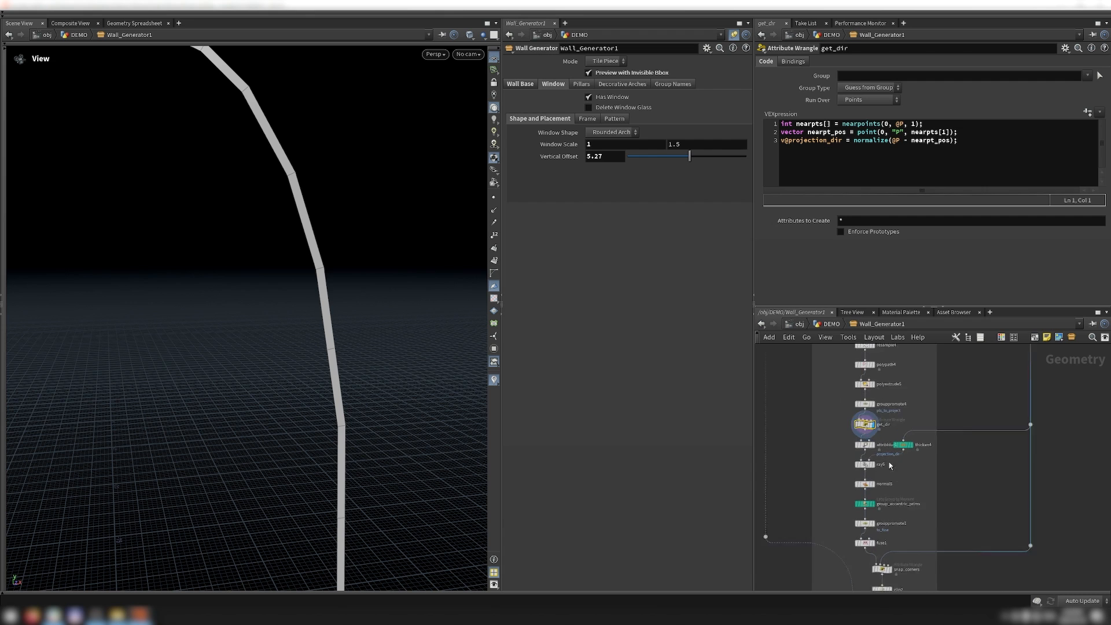
scroll(891, 467, "up", 3)
left_click(867, 440)
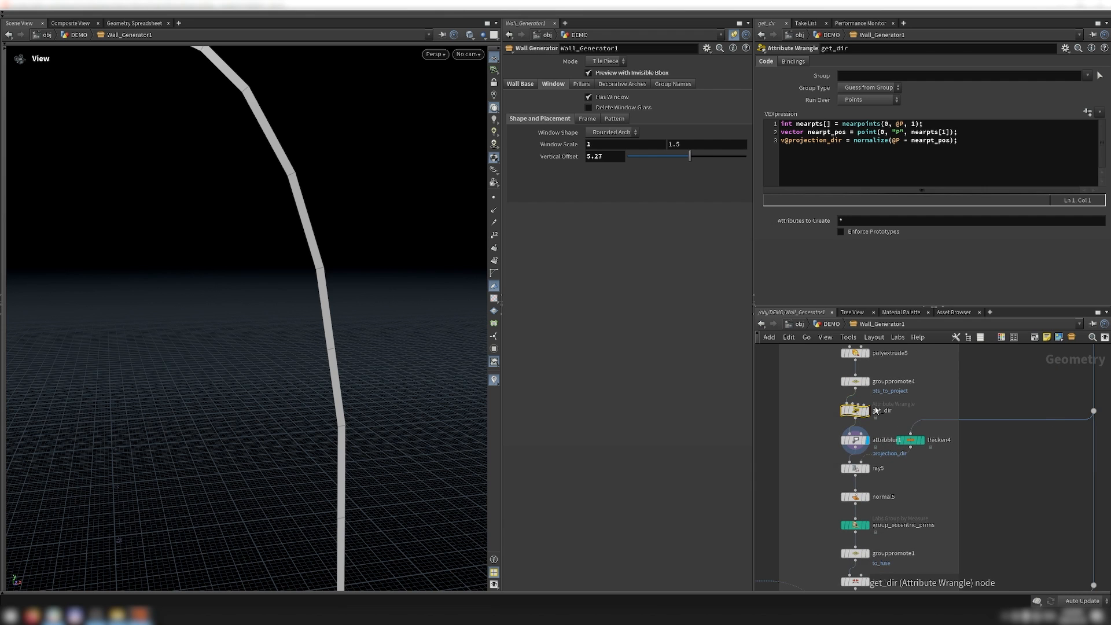
middle_click_drag(875, 410, 876, 386)
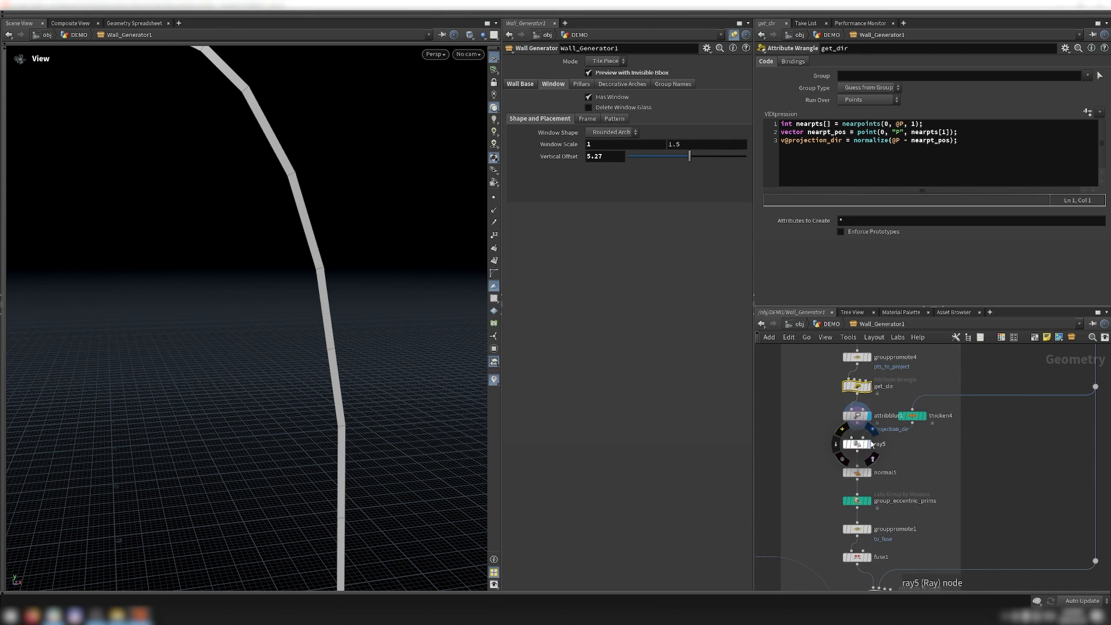
left_click(867, 444)
key("f")
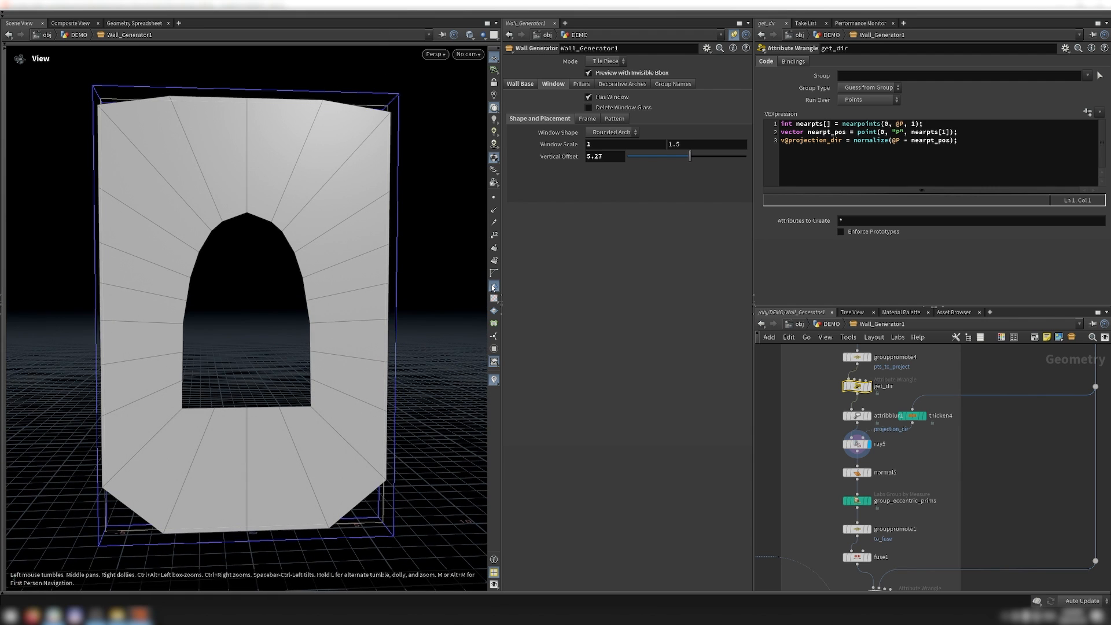
Display the wall surface at snap_corners and open the parameters of fuse1 and grouppromote1
scroll(816, 357, "down", 3)
scroll(843, 473, "up", 3)
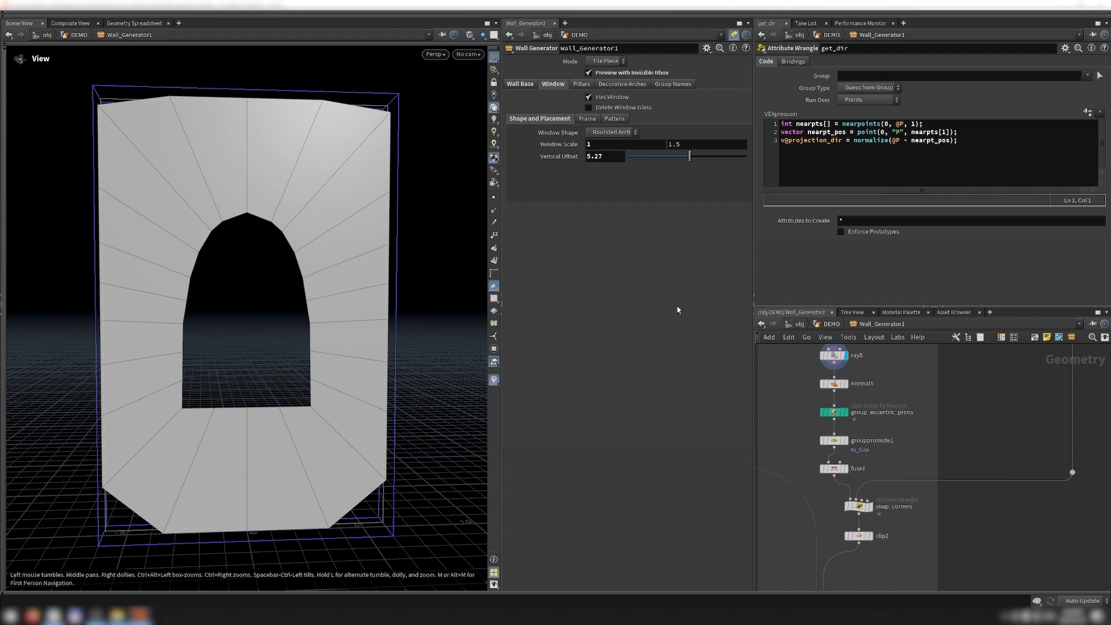
left_click(868, 506)
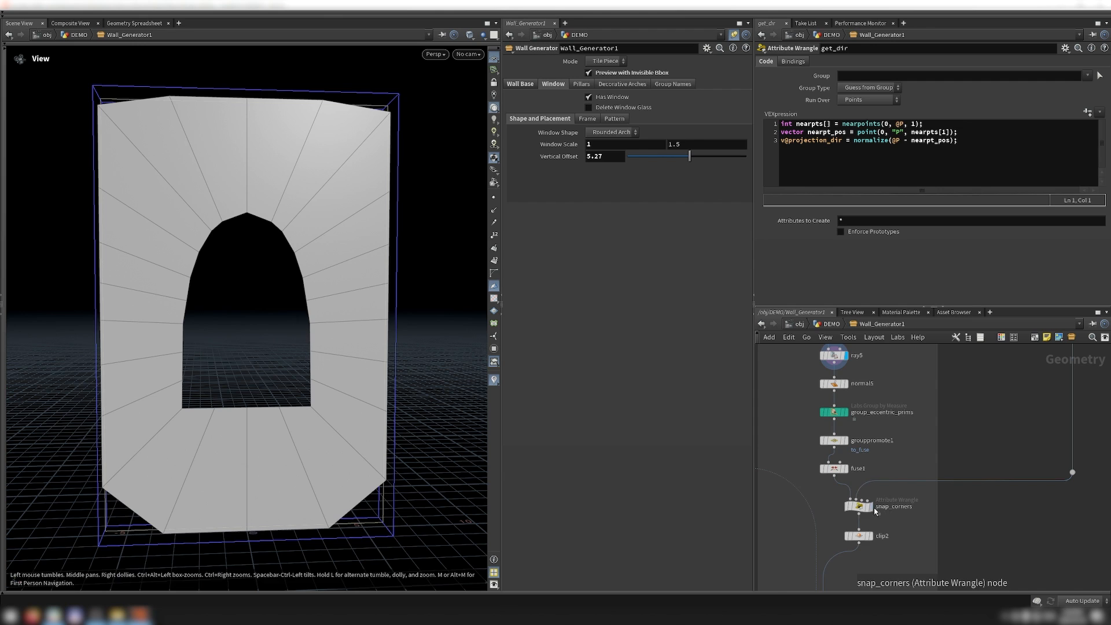
left_click(833, 468)
scroll(856, 556, "down", 3)
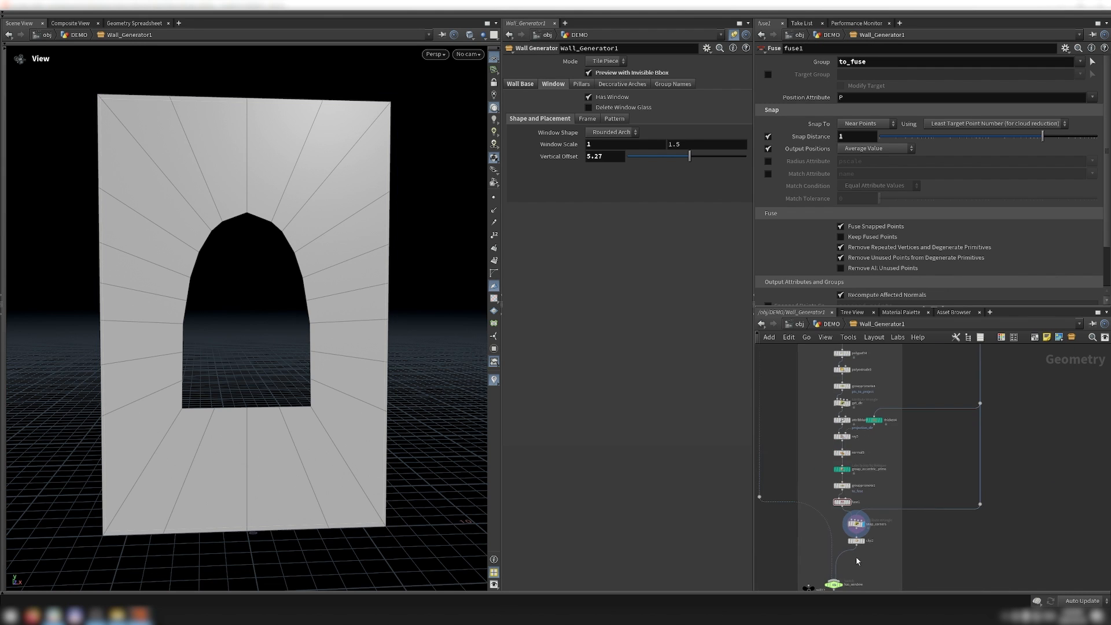
scroll(843, 415, "up", 2)
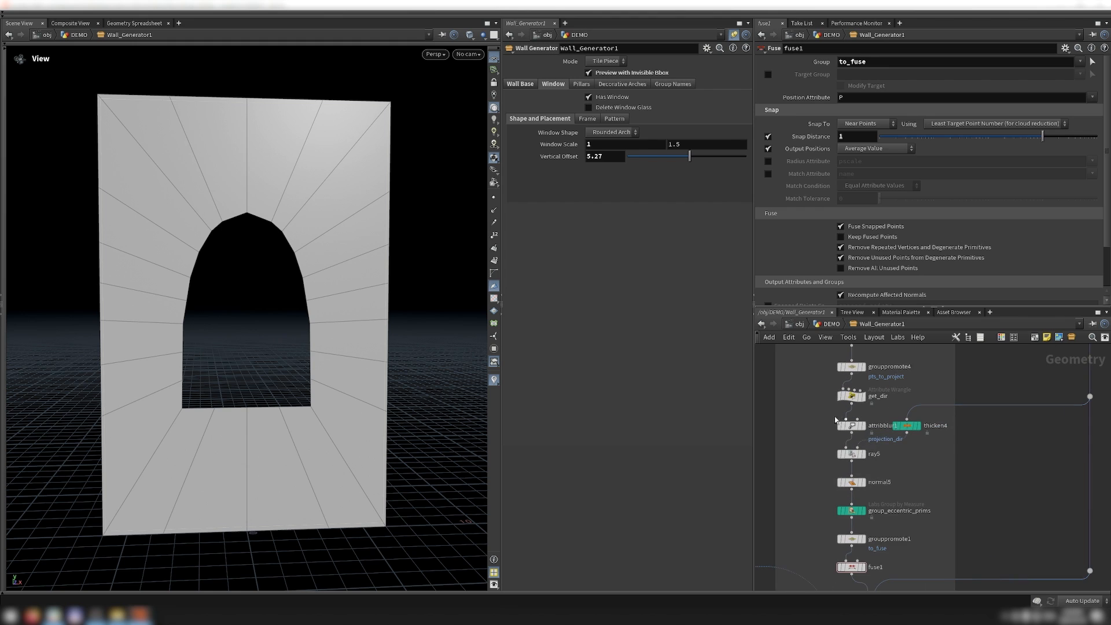
key("Up")
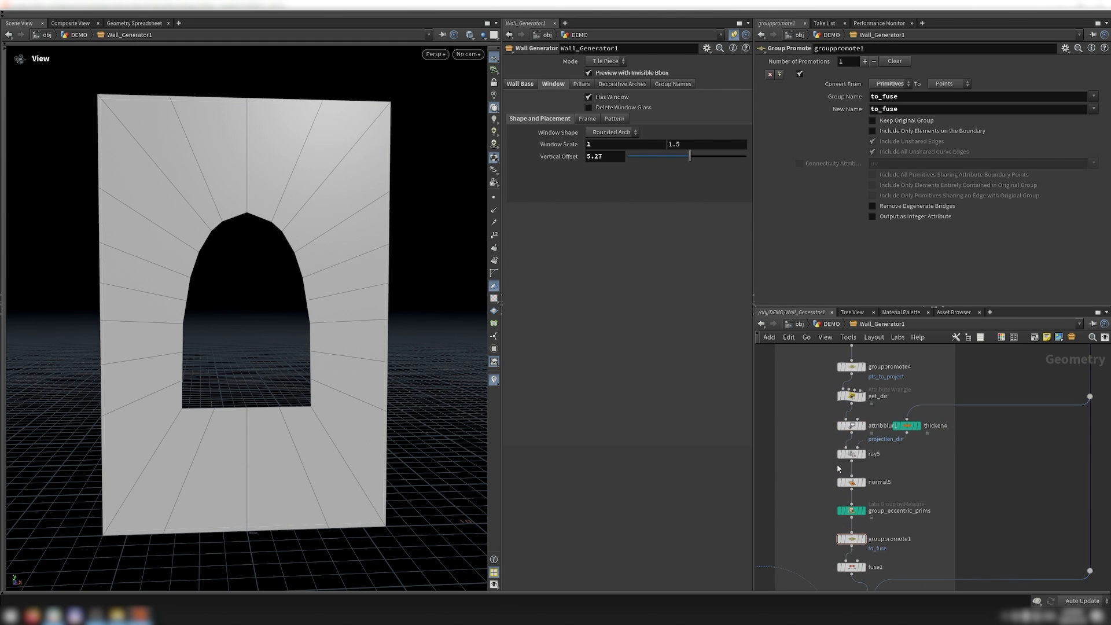
Set the window shape to Custom Curve
left_click(606, 132)
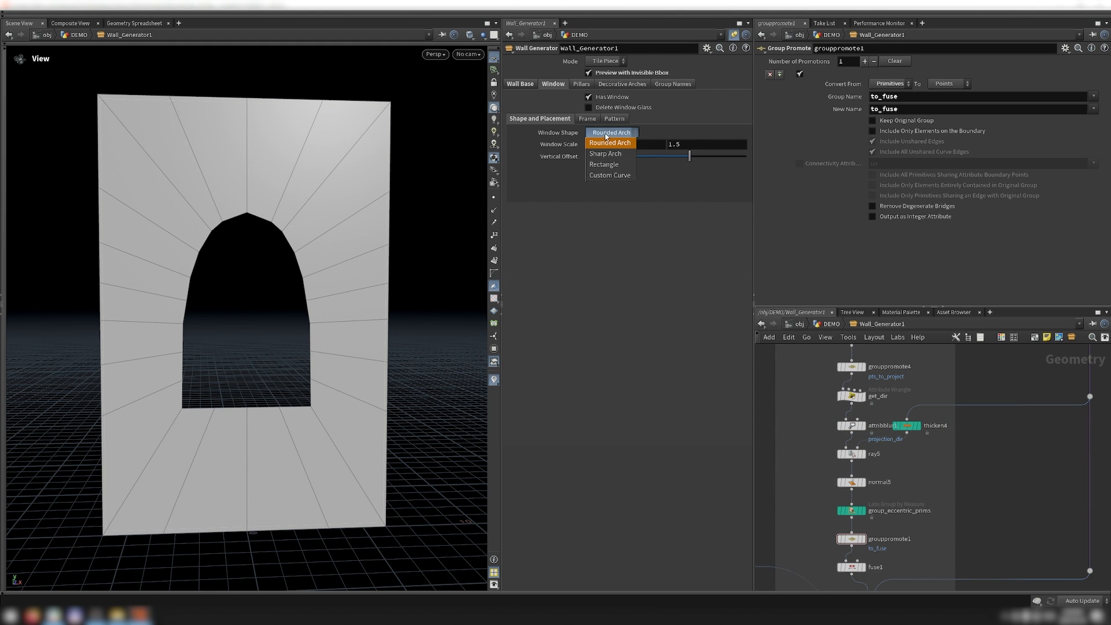
left_click(611, 176)
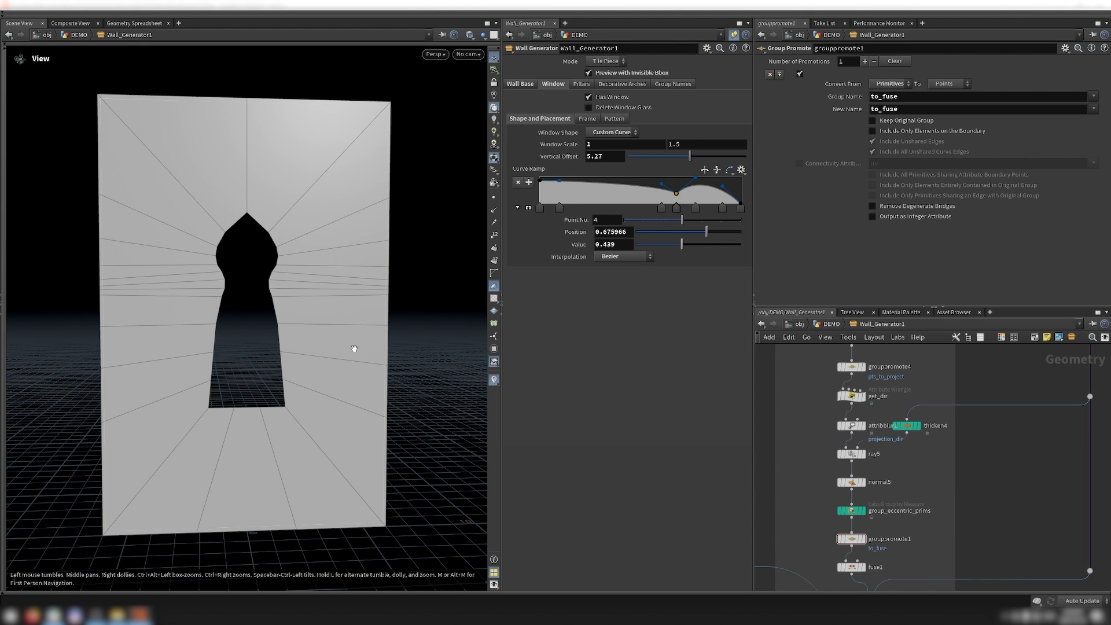
Bypass attribblur1 to compare the projected edges in wireframe, and re-enable the node
scroll(859, 428, "up", 3)
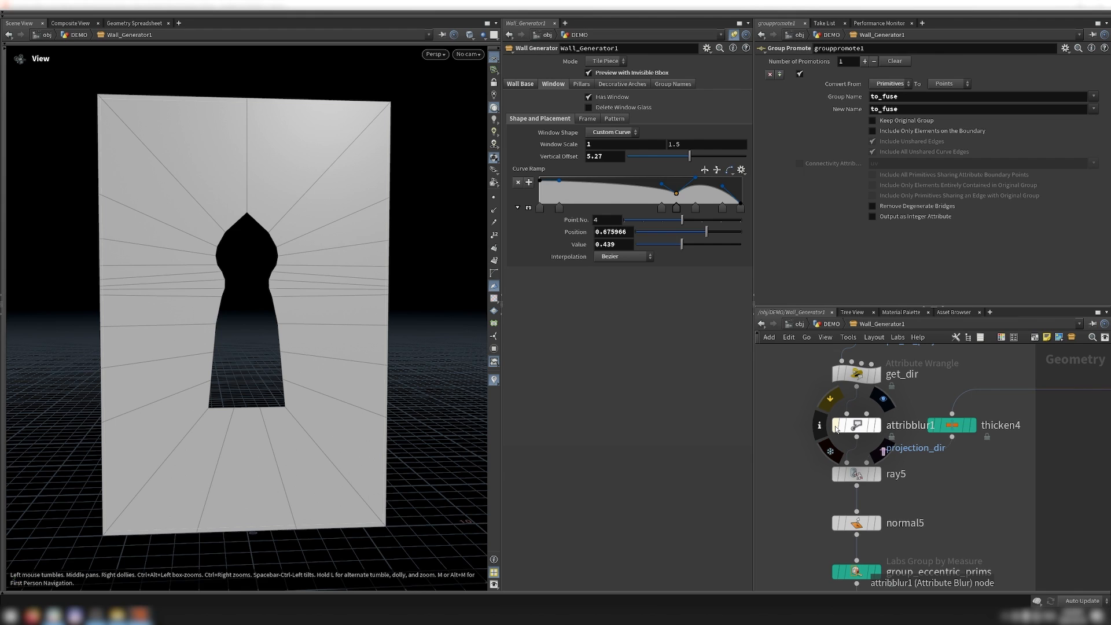
left_click(835, 426)
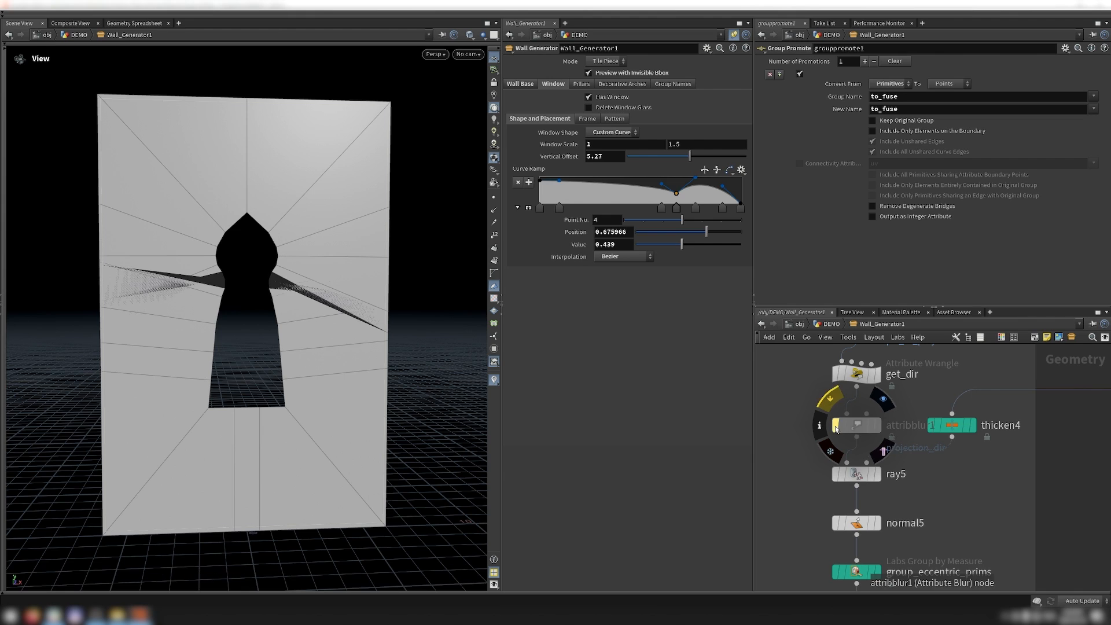
mouse_move(315, 307)
left_mouse_down()
mouse_move(306, 303)
mouse_move(351, 284)
left_mouse_up()
key("w")
scroll(353, 286, "up", 5)
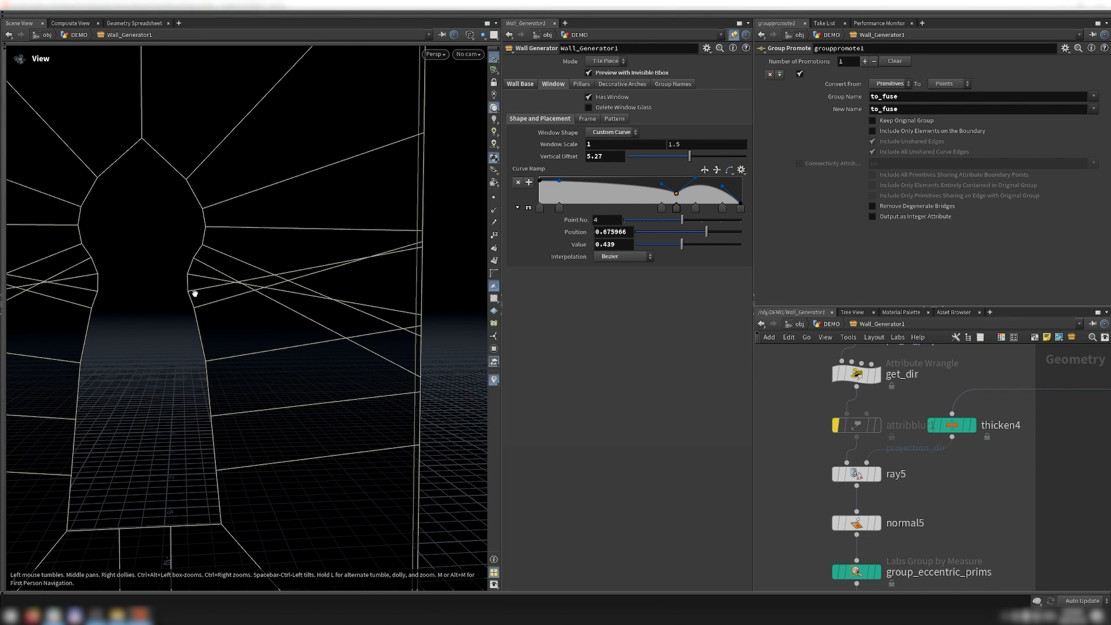
scroll(218, 250, "down", 5)
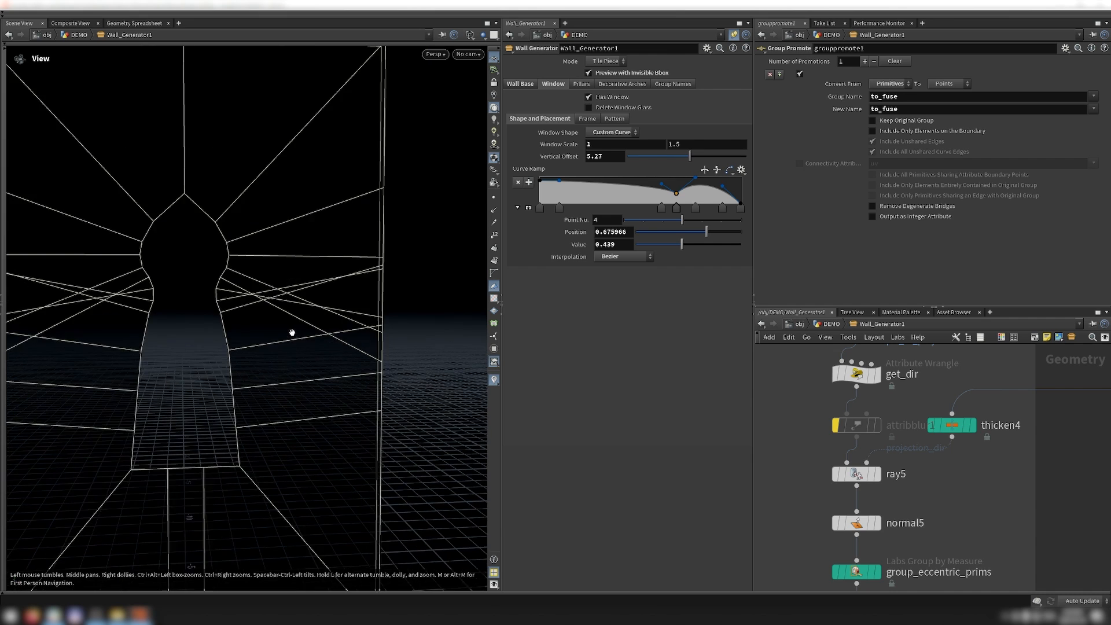
scroll(266, 307, "down", 1)
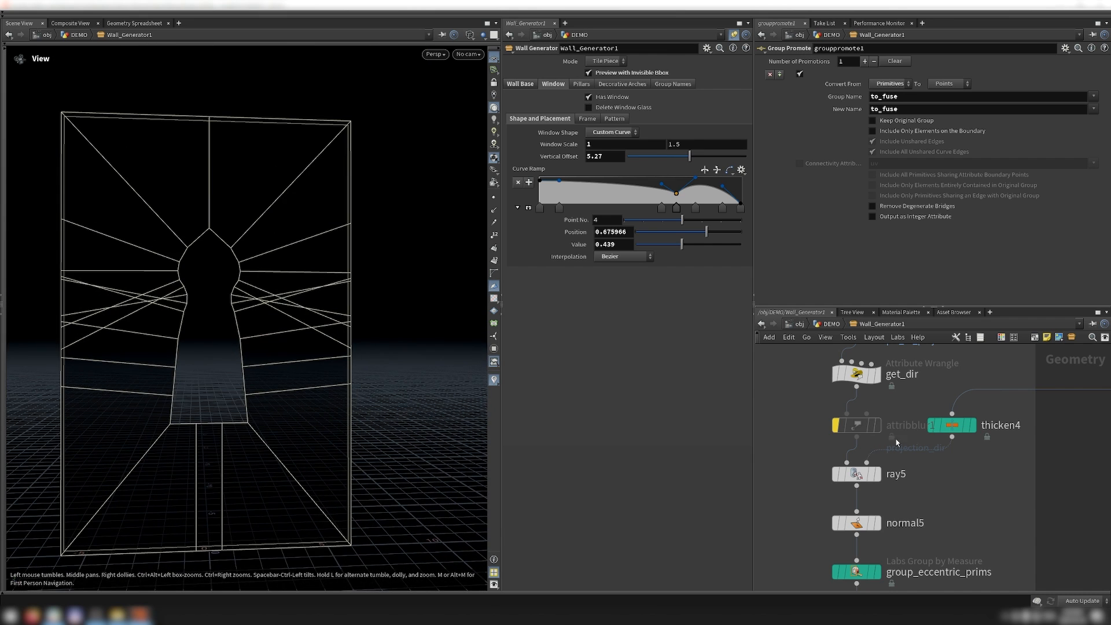
left_click(836, 431)
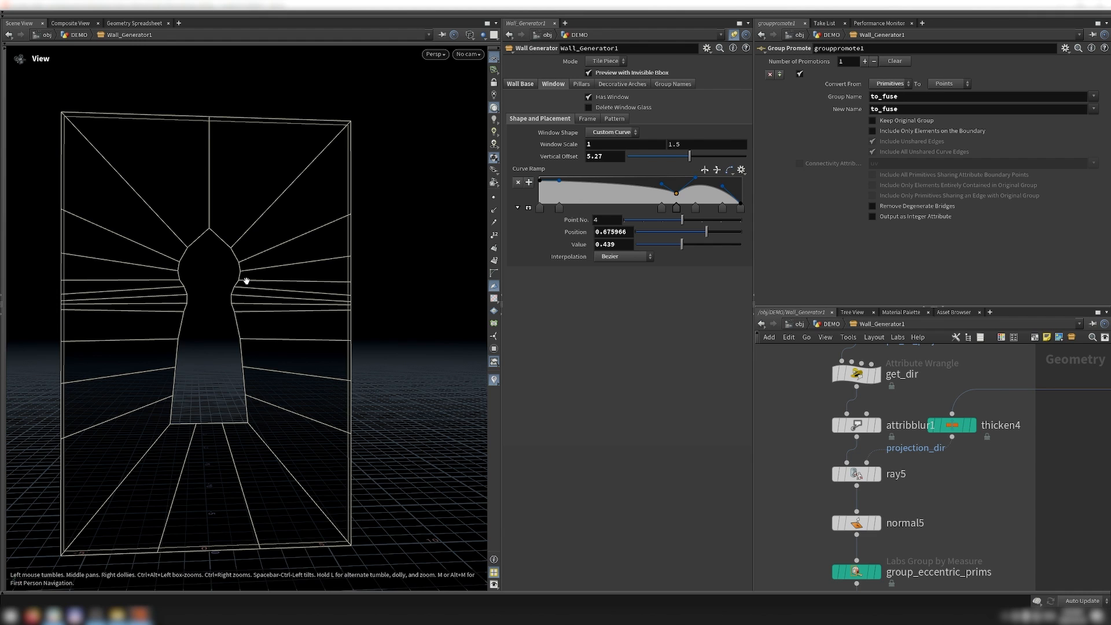
Display the wall at ray5 and set the value of window curve ramp point 4 to 0.27, examining the crowded side edges
left_click_drag(285, 317, 312, 325)
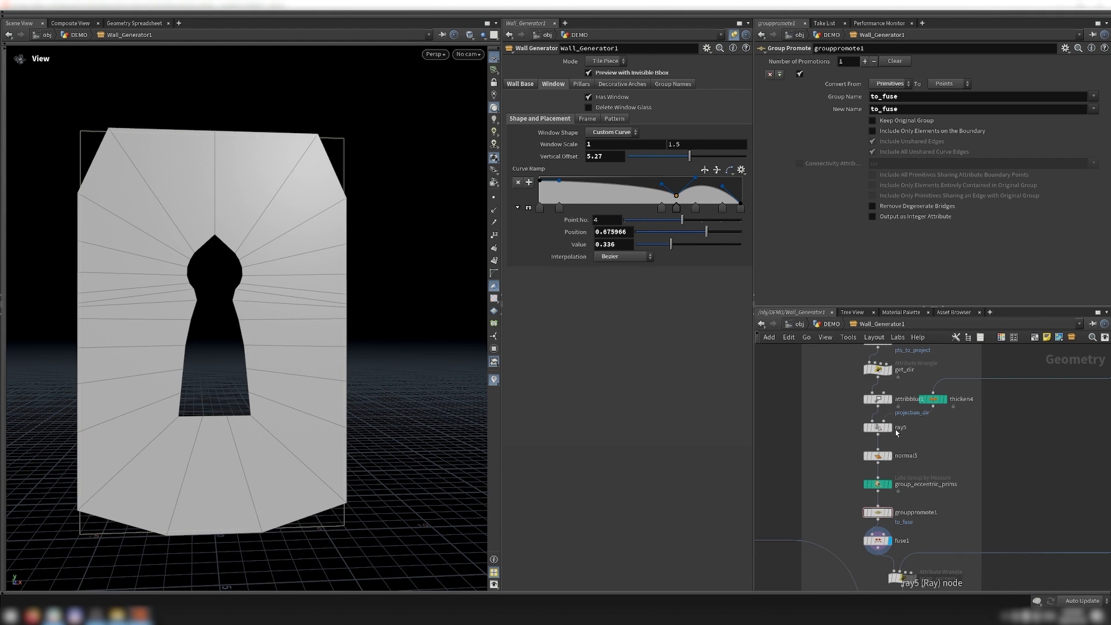
left_click(894, 431)
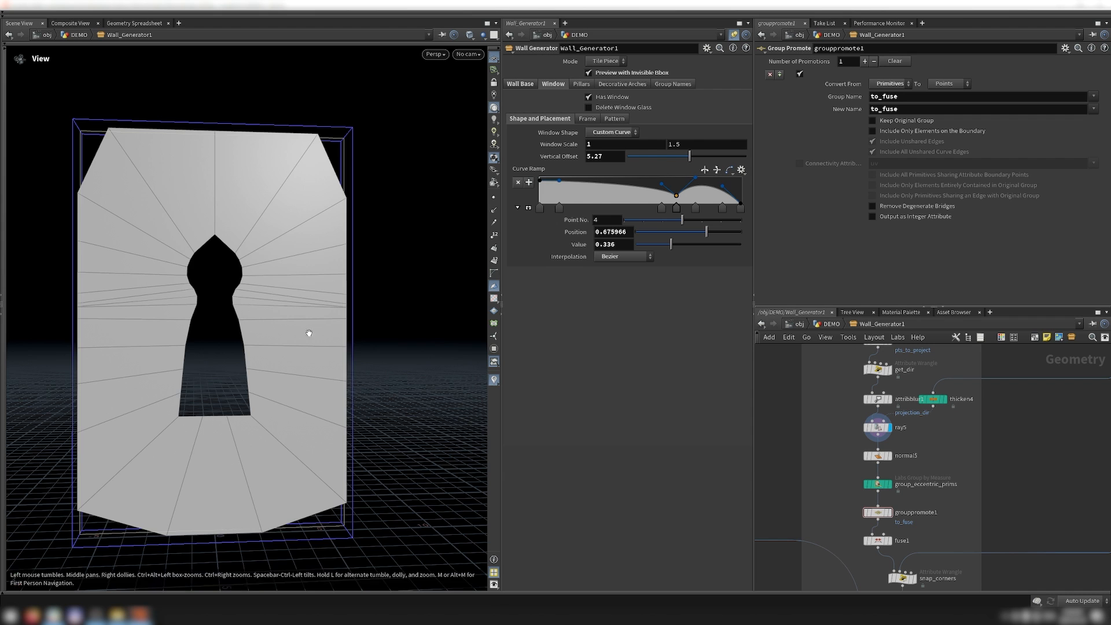
scroll(291, 307, "up", 3)
scroll(291, 307, "up", 1)
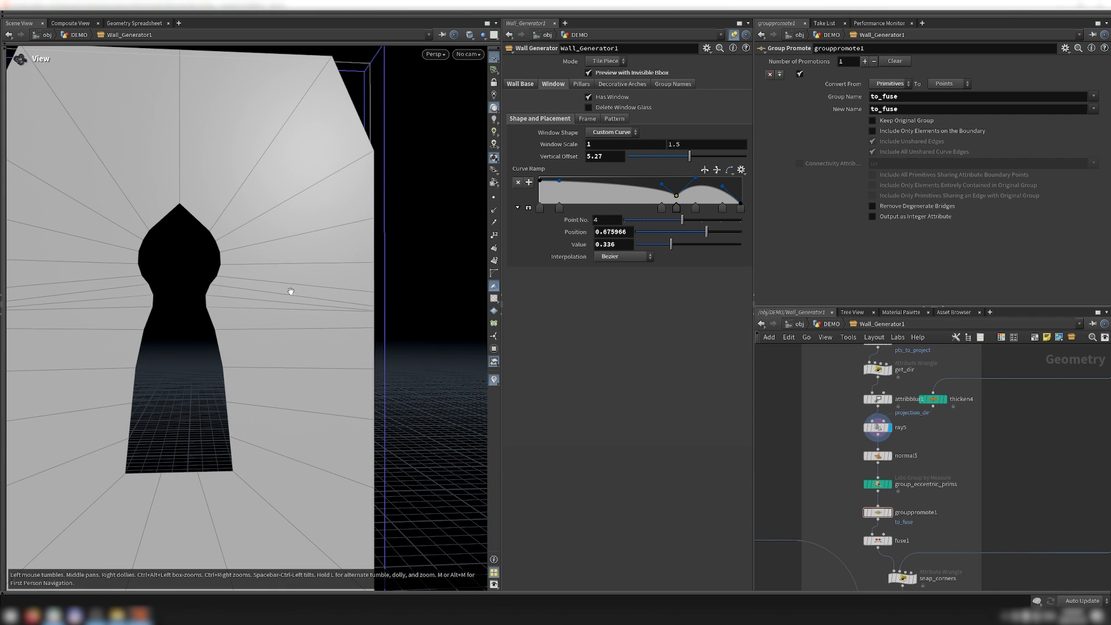
key("w")
scroll(342, 317, "up", 3)
key("w")
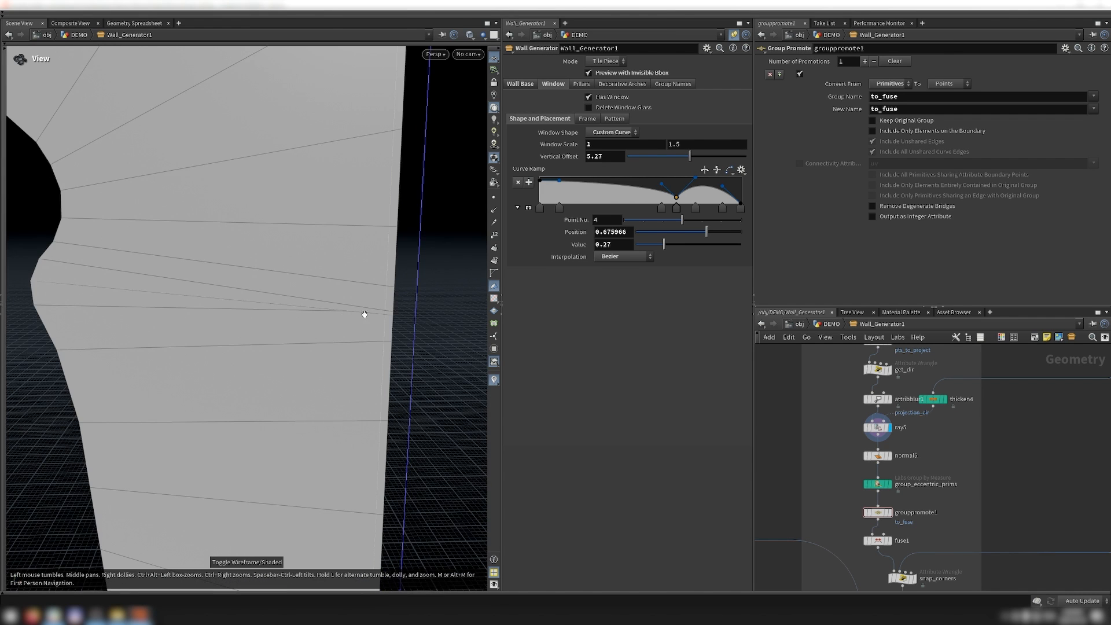
scroll(356, 317, "down", 5)
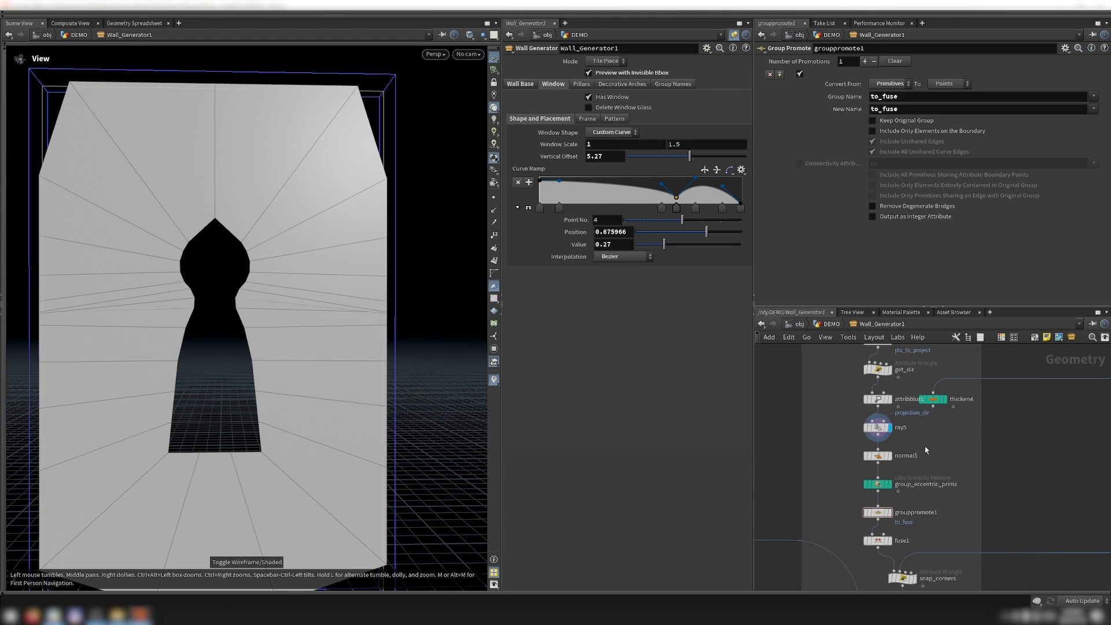
Open the parameters of group_eccentric_prims, display the node and examine its to_fuse faces beside the window
left_click(878, 483)
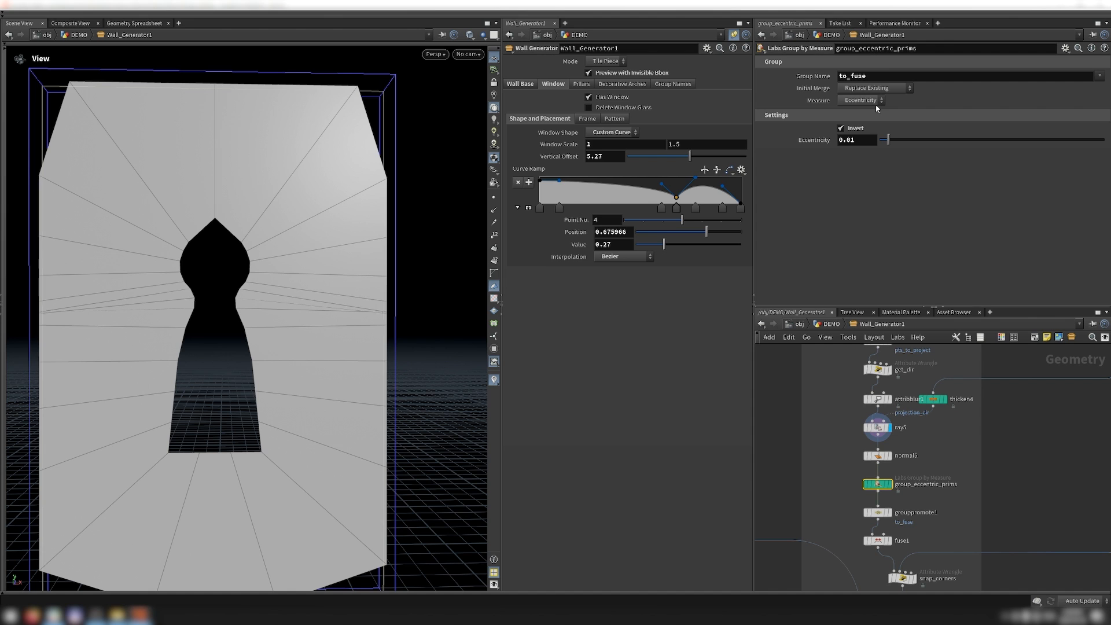
left_click(889, 485)
scroll(378, 324, "up", 3)
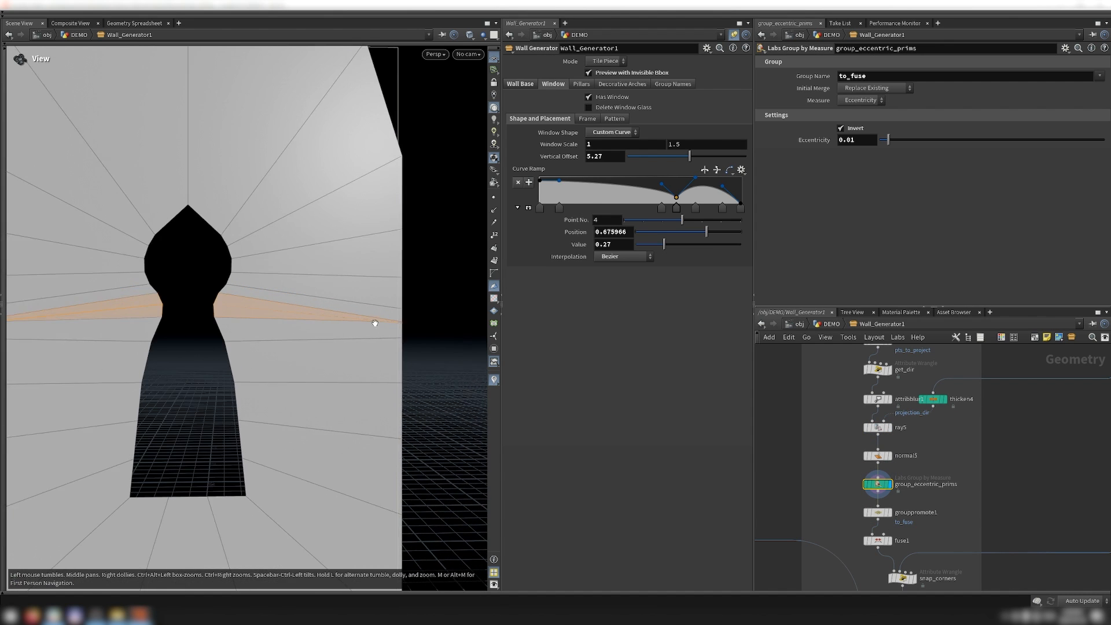
scroll(378, 324, "up", 2)
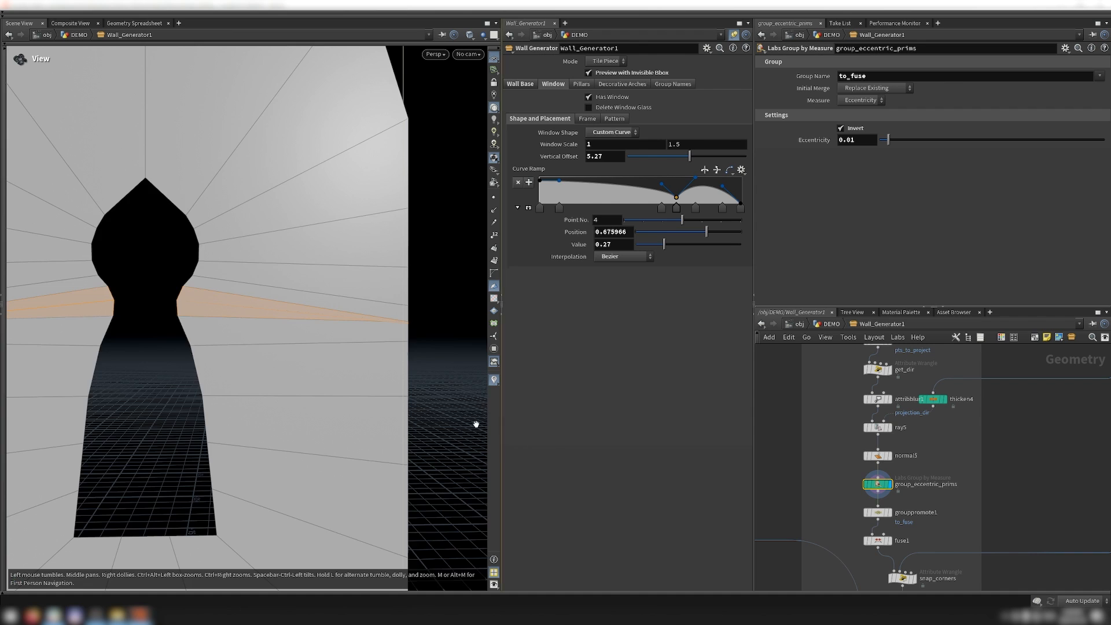
scroll(379, 286, "down", 5)
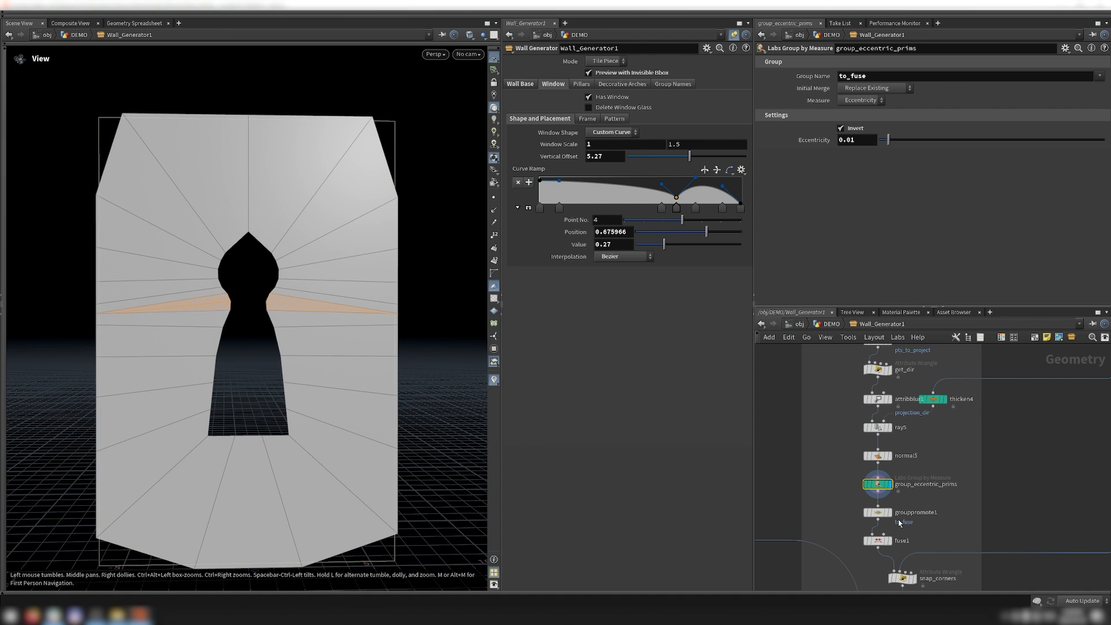
Display grouppromote1 to check the to_fuse points, followed by fuse1 to inspect the merged edges
left_click(889, 512)
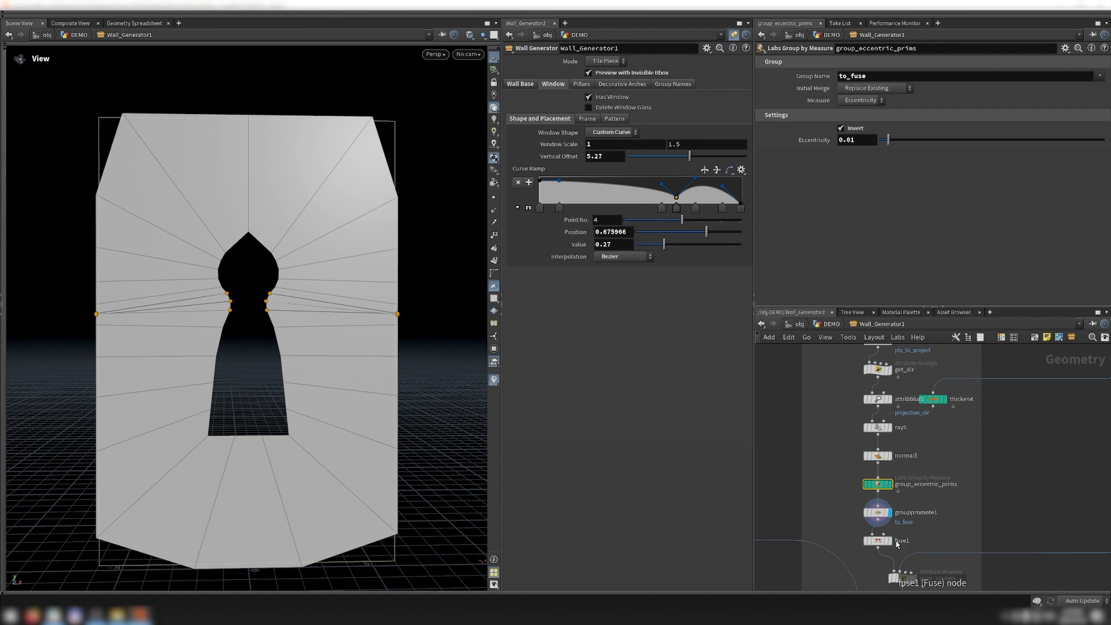
left_click(891, 541)
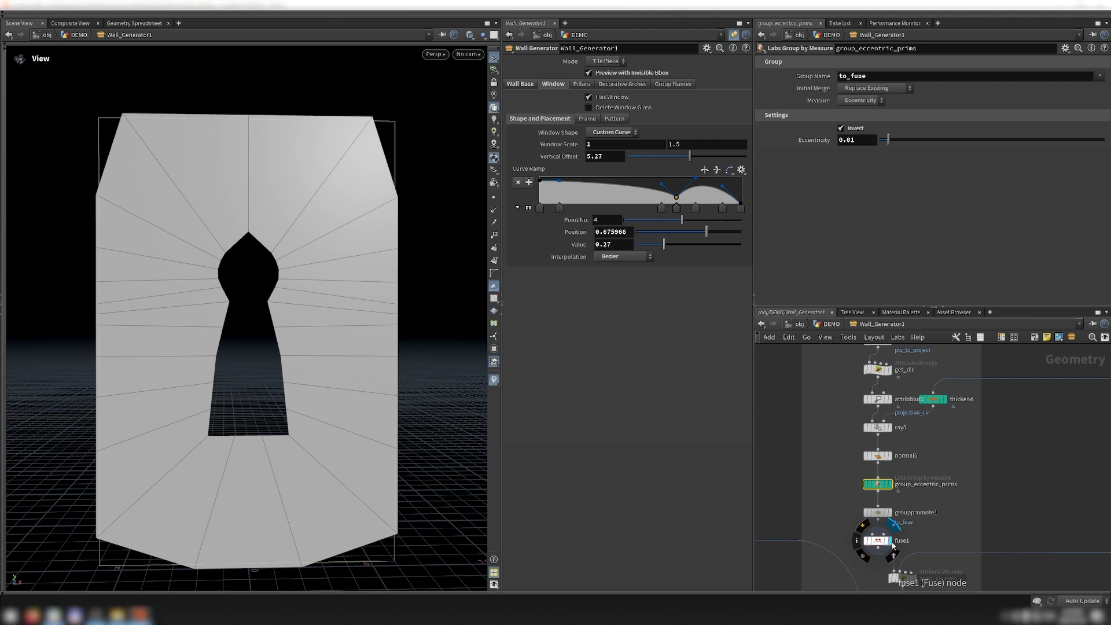
left_click_drag(310, 352, 269, 251)
Display snap_corners and review its VEX code, and display clip2 with its parameters open
scroll(868, 416, "down", 3)
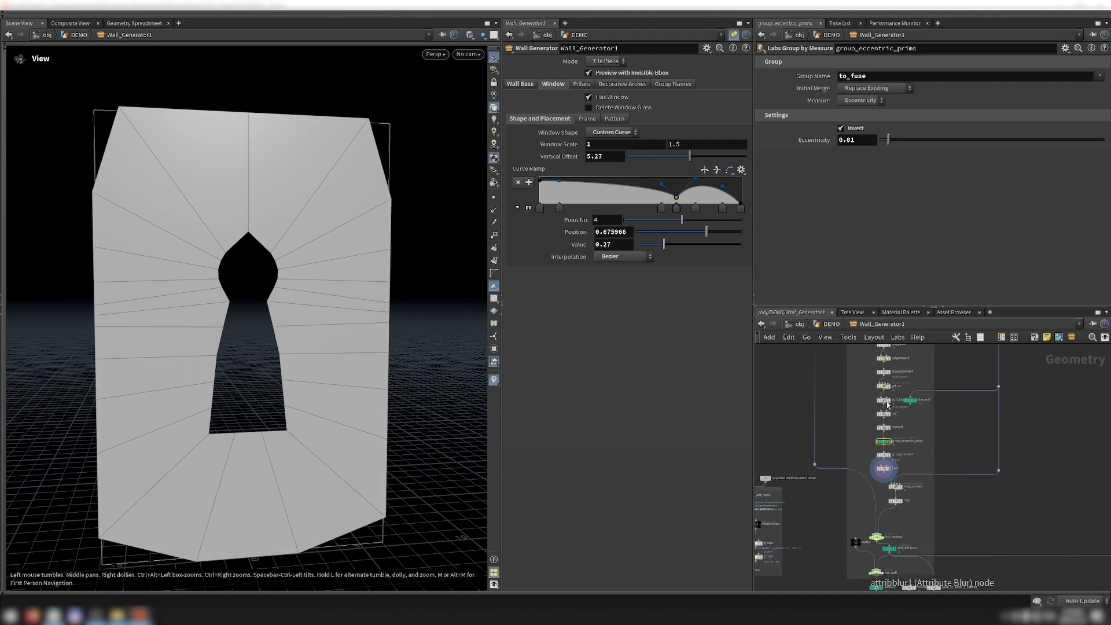
scroll(905, 493, "up", 3)
scroll(892, 490, "up", 2)
left_click(891, 481)
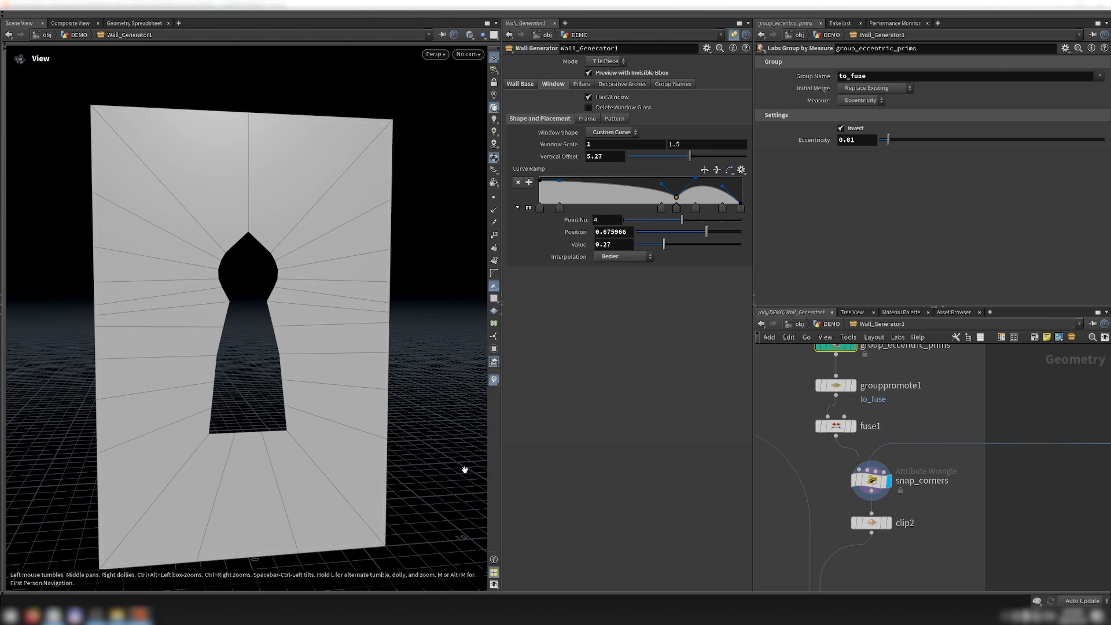
left_click(870, 480)
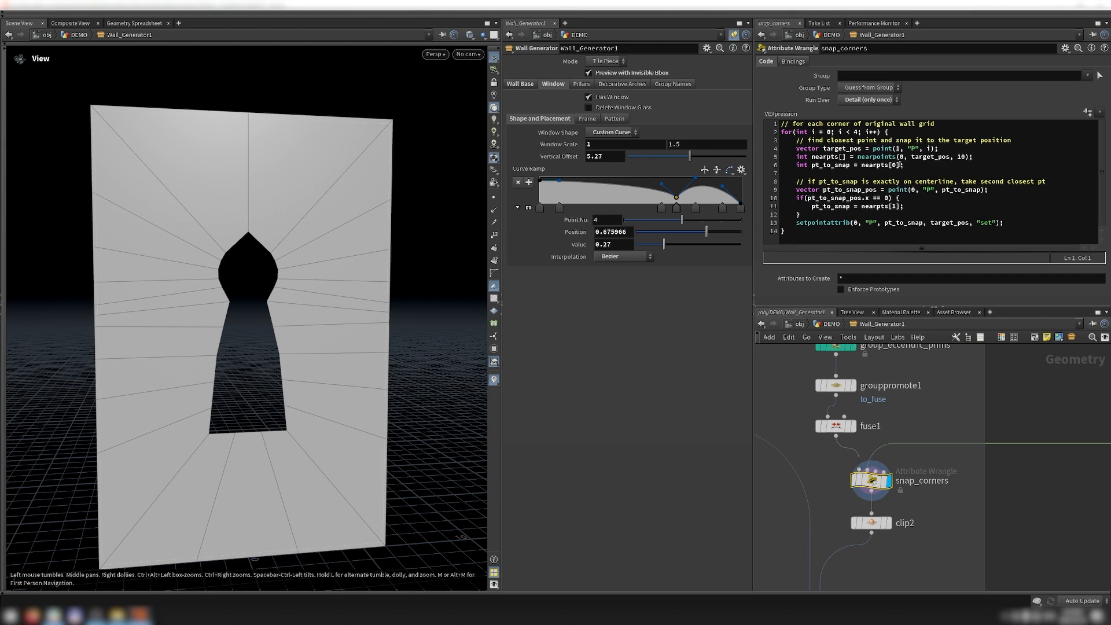
left_click(904, 522)
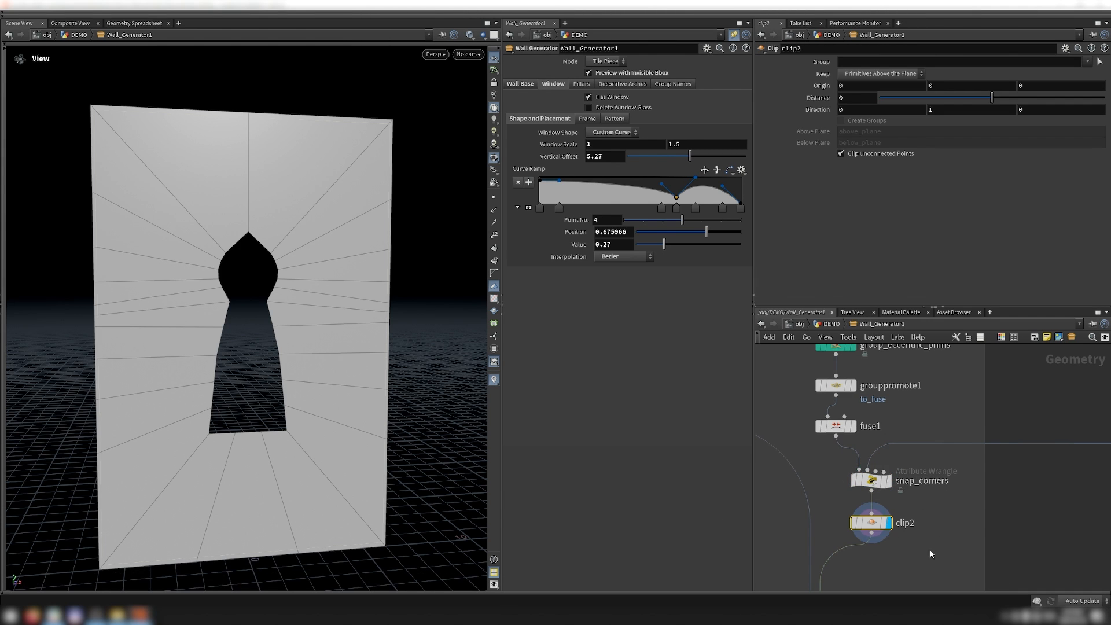
Open the parameters of the has_window switch below clip2
scroll(891, 463, "down", 5)
scroll(886, 454, "down", 5)
left_click_drag(934, 547, 865, 462)
scroll(877, 459, "up", 5)
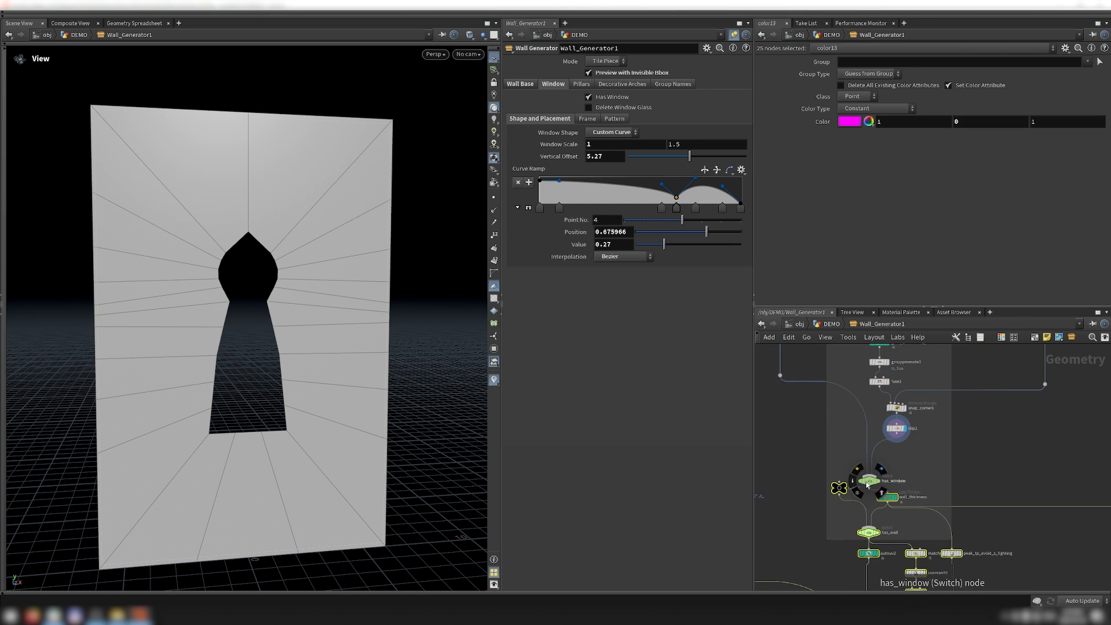
left_click(866, 457)
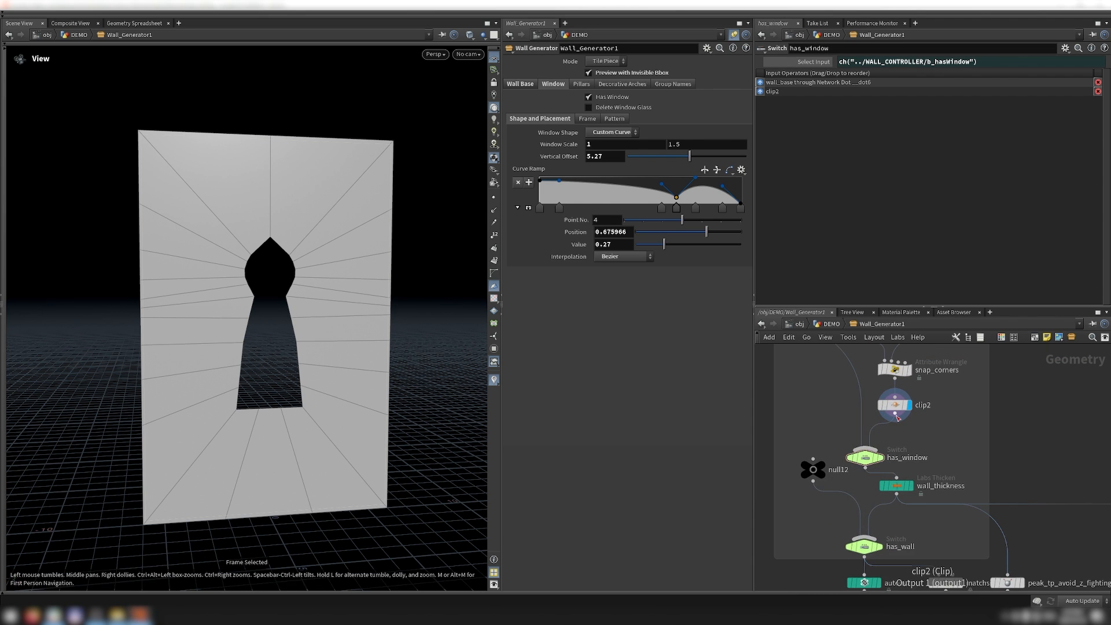
Display wall_thickness, view the thickened wall from the side and open the node's parameters to review Both Directions
scroll(903, 468, "down", 3)
scroll(907, 460, "up", 4)
left_click(901, 436)
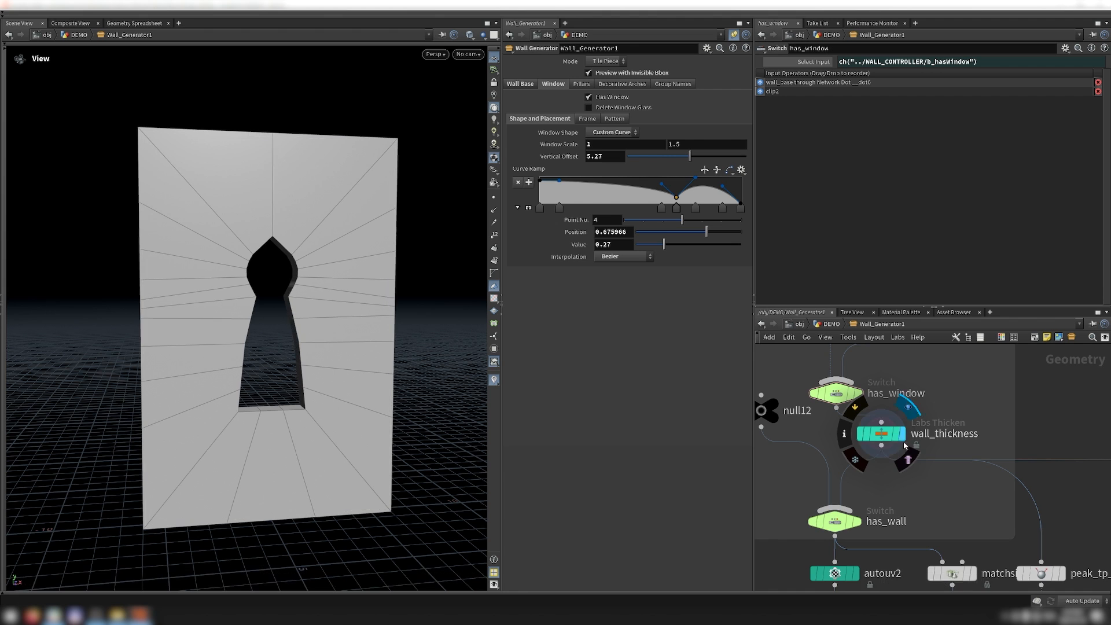
scroll(343, 445, "down", 1)
left_click_drag(339, 444, 417, 449)
left_click(881, 433)
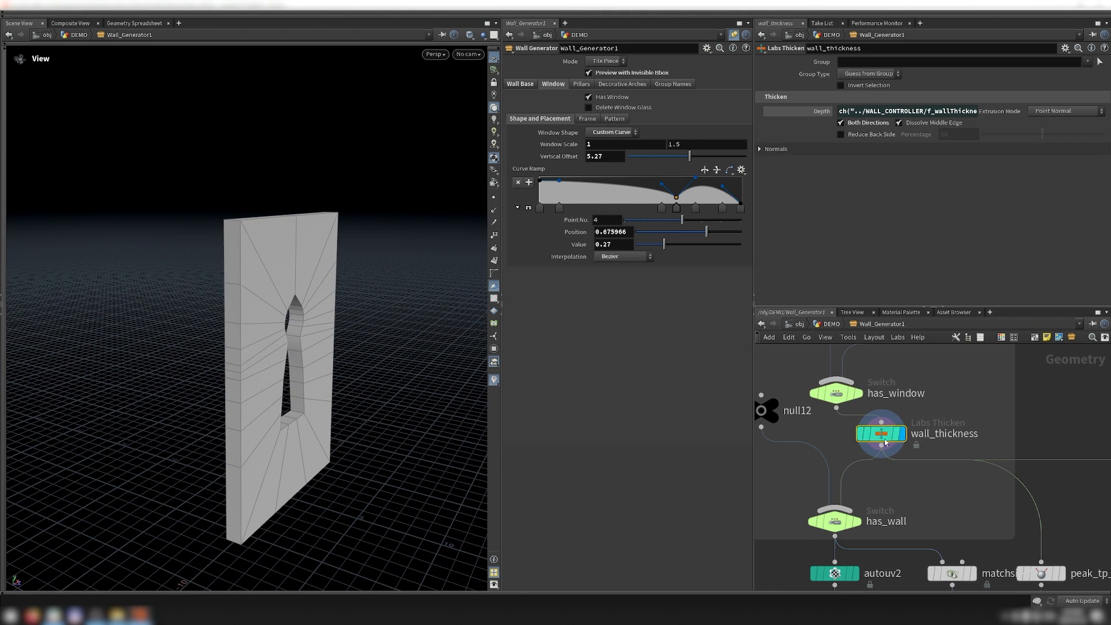
left_click(842, 123)
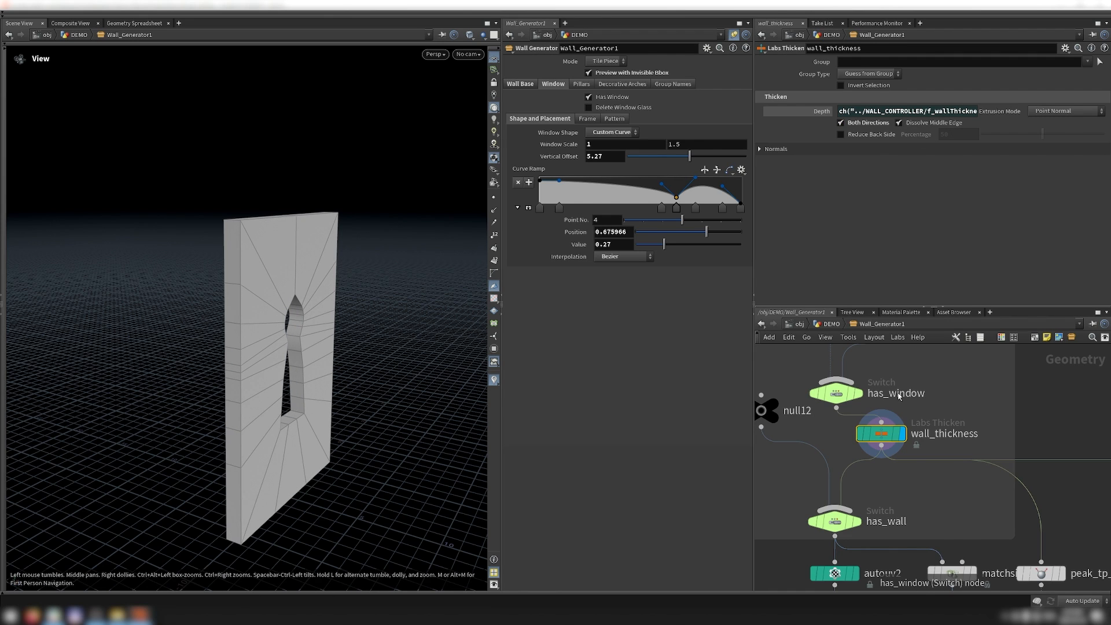
Display autouv2 and show its wall layout in the UV view
scroll(898, 395, "down", 3)
middle_click_drag(881, 531, 888, 485)
scroll(888, 485, "up", 3)
left_click(872, 428)
key("space+5")
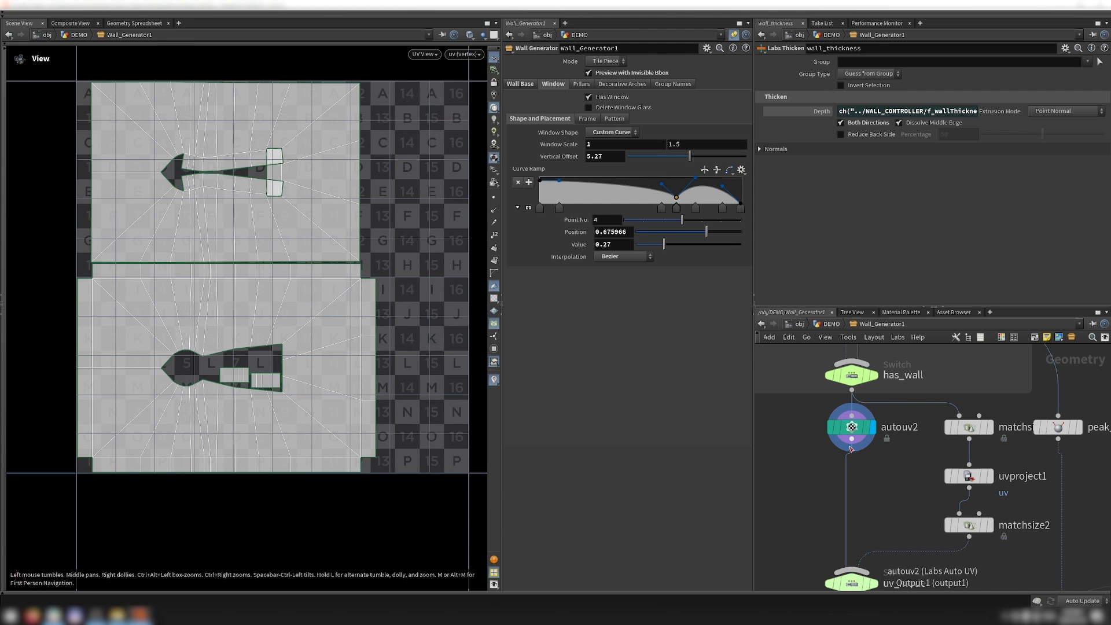
Add a Labs UV Remove Overlap node fed by autouv2 and display its result
key("Tab")
type("labs remo")
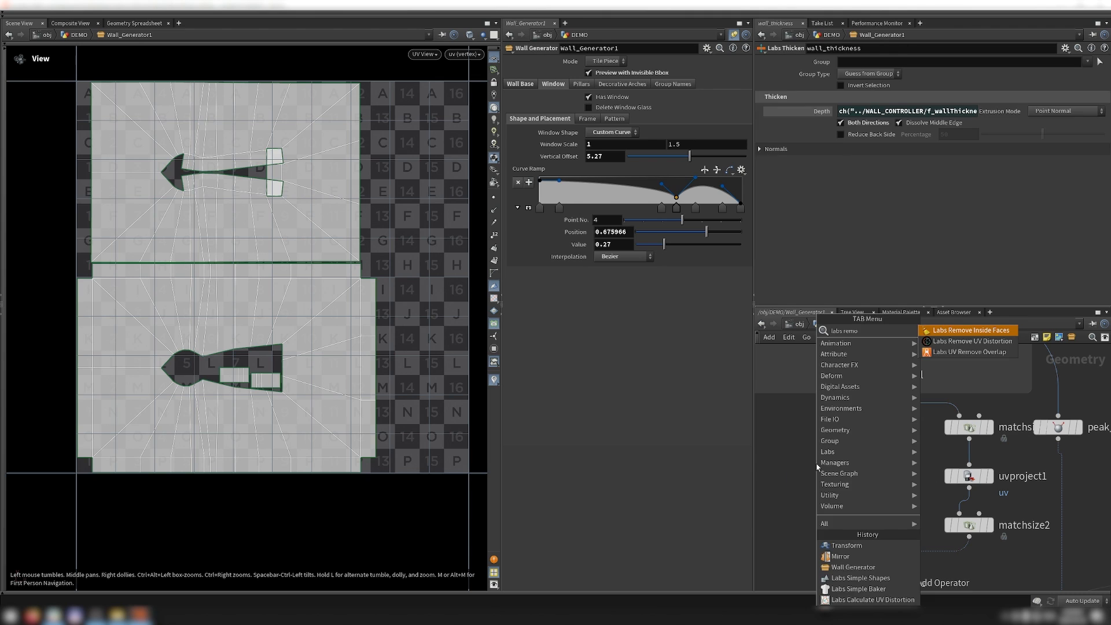
key("Down")
key("Down")
key("Return")
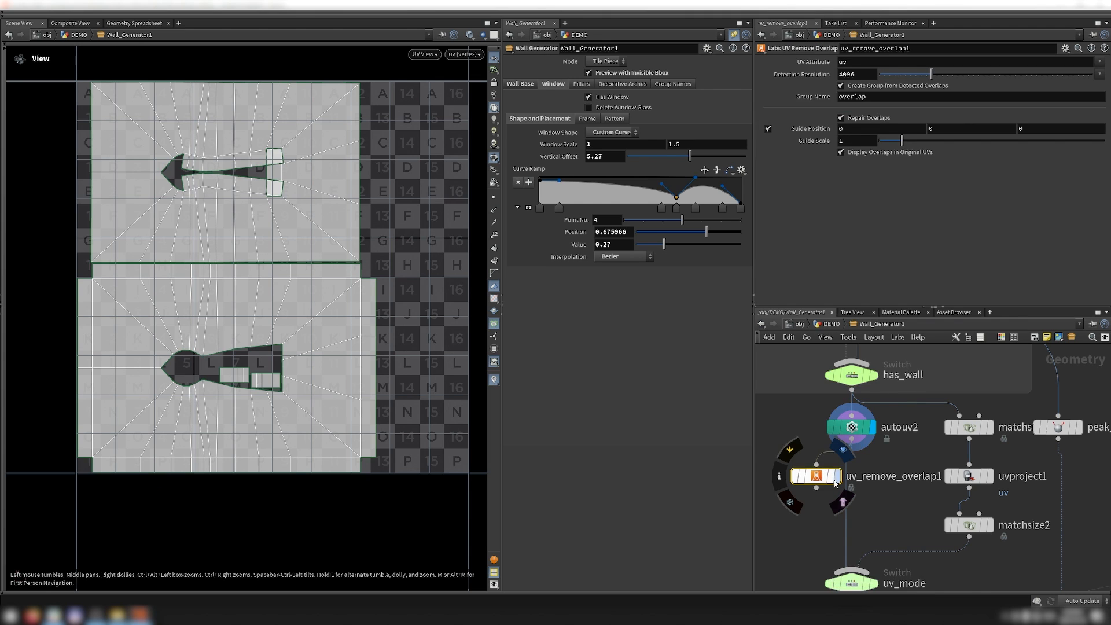
left_click(833, 476)
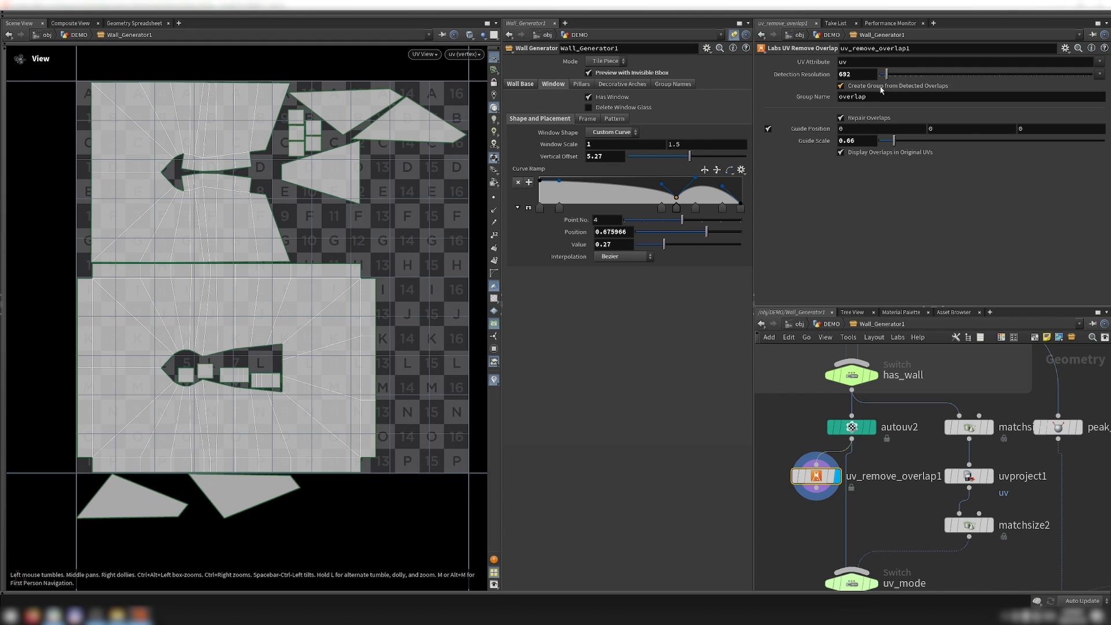
Set the overlap node's Detection Resolution to 692 and Guide Scale to 0.66, and delete the node
mouse_move(901, 89)
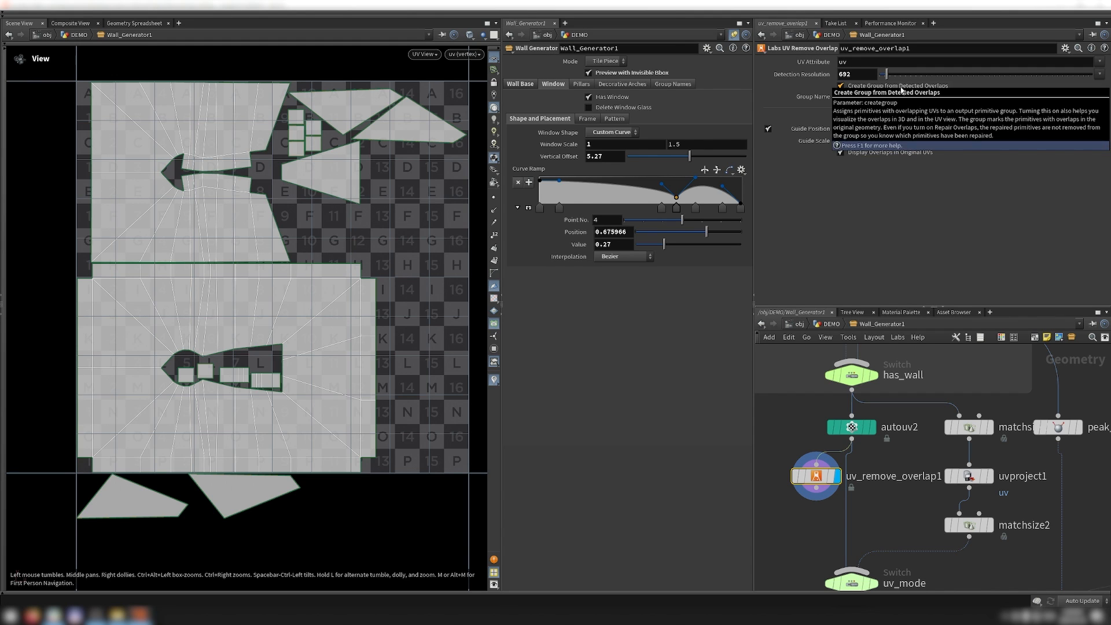
mouse_move(815, 485)
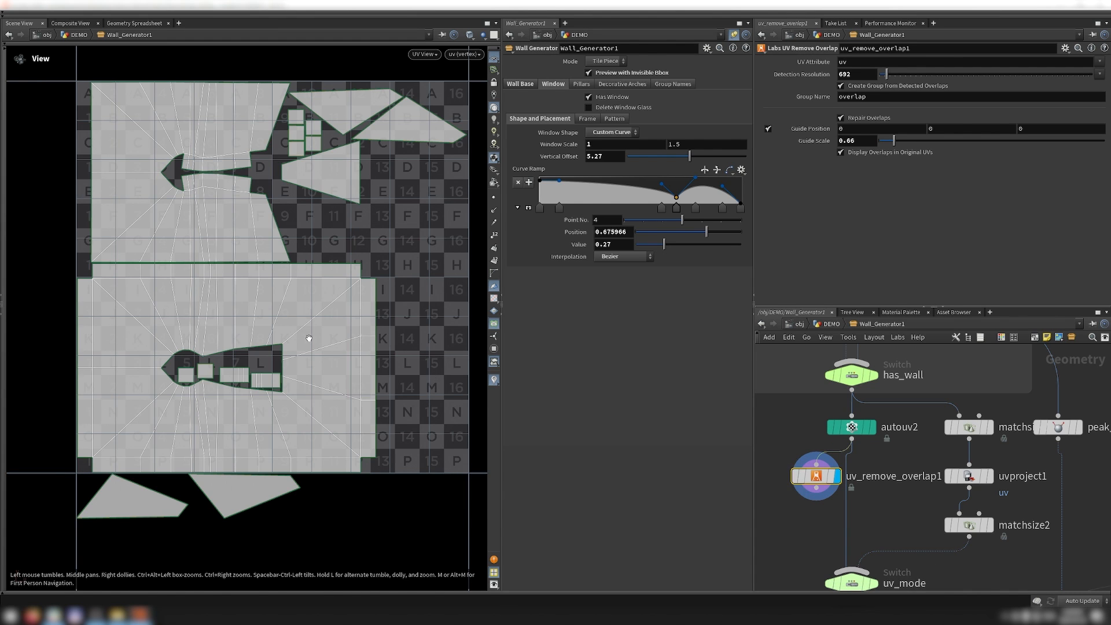
key("Delete")
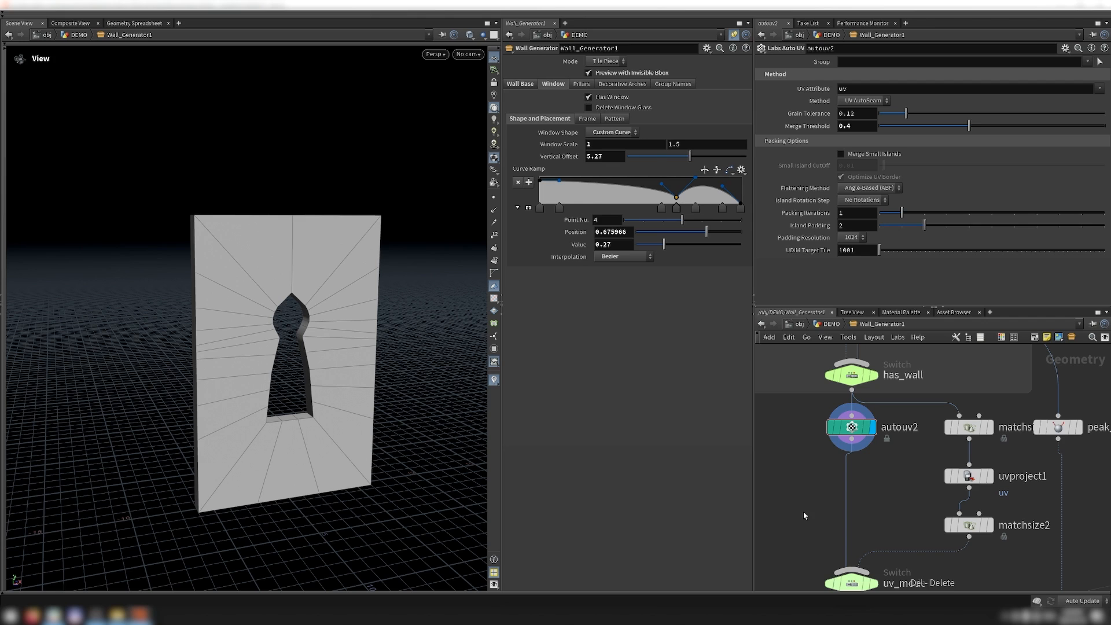
Add a Labs Calculate UV Distortion node fed by autouv2 and display it, inspecting the wall in perspective
key("Tab")
type("cal")
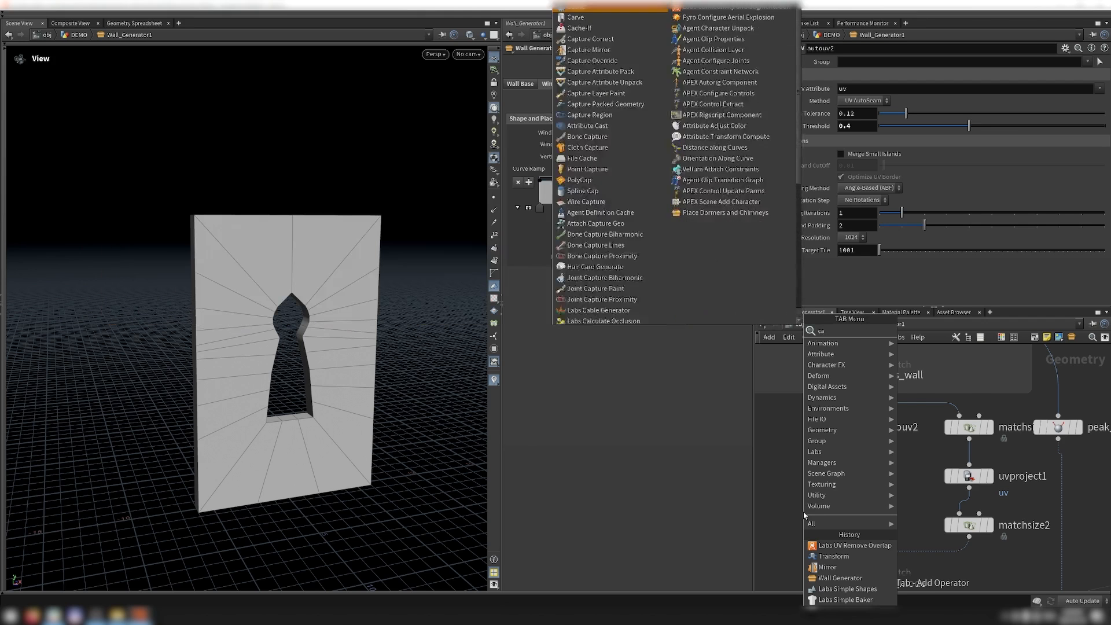
key("Down")
key("Down")
key("Down")
key("Return")
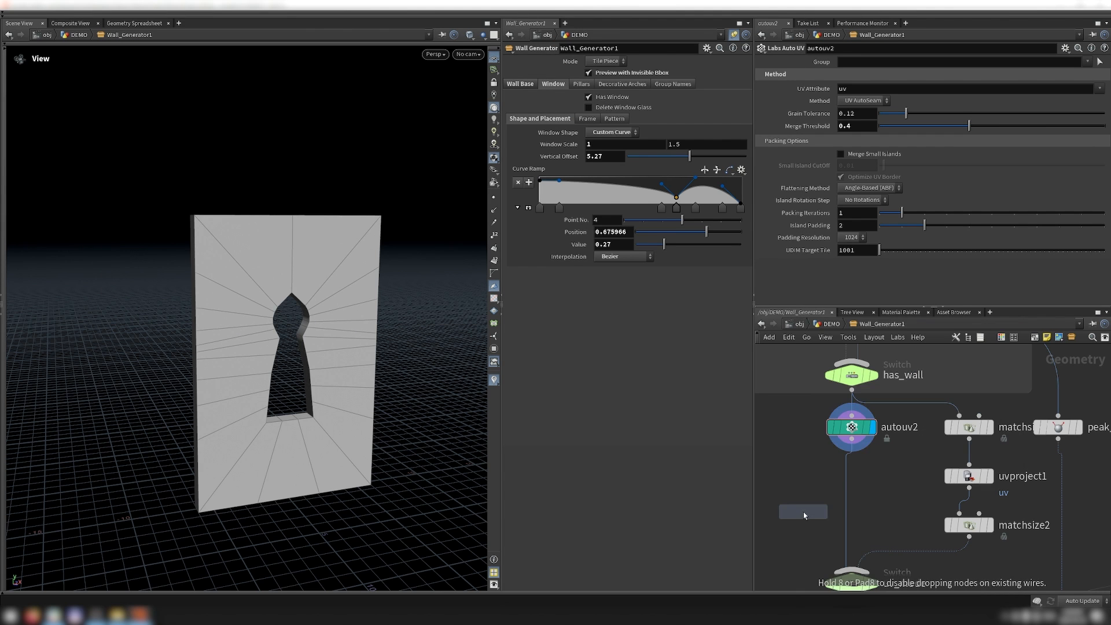
left_click(801, 524)
left_click_drag(806, 523, 811, 476)
left_click_drag(416, 397, 263, 334)
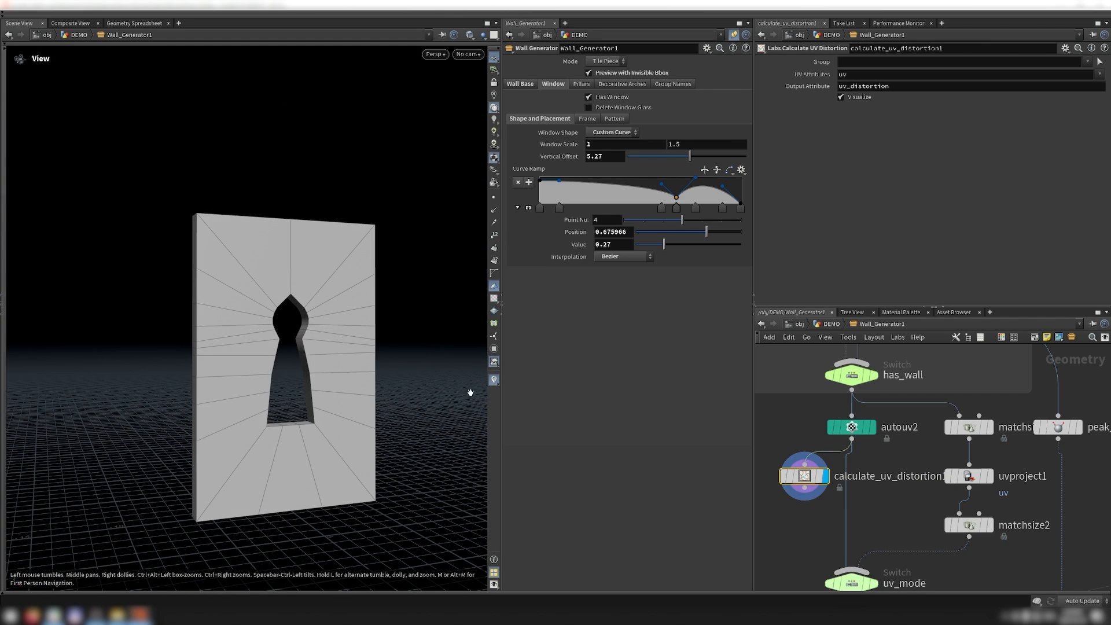
left_click_drag(408, 367, 444, 396)
scroll(993, 482, "up", 1)
Display uvproject1 and matchsize2, check the projected wall layout in the UV view and return to the perspective view
middle_click_drag(992, 483, 998, 450)
left_click(998, 449)
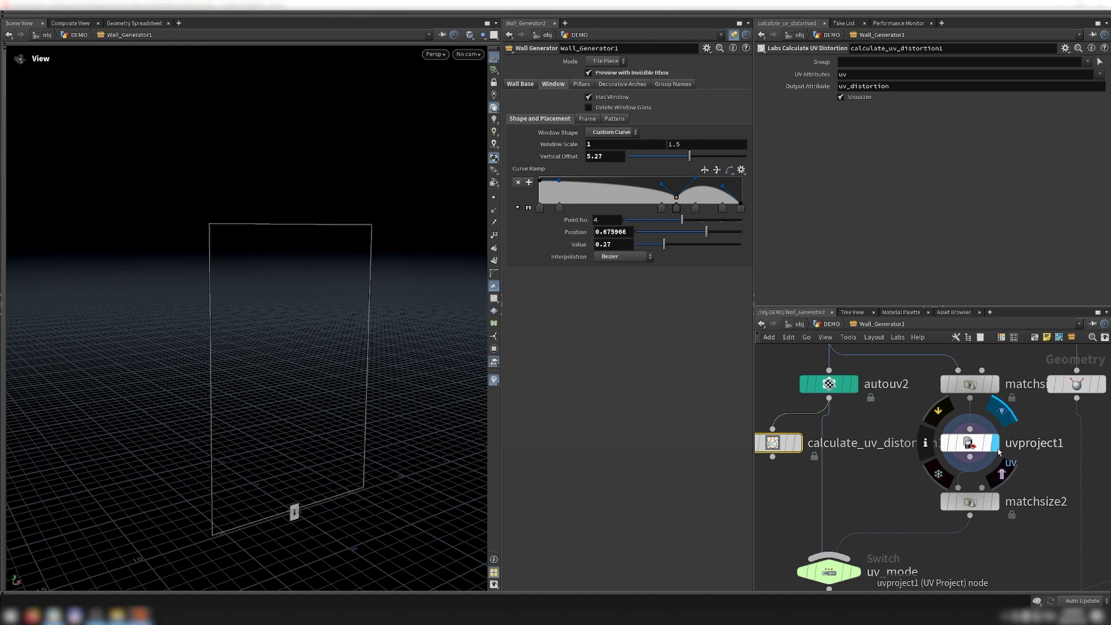
left_click(993, 501)
key("5")
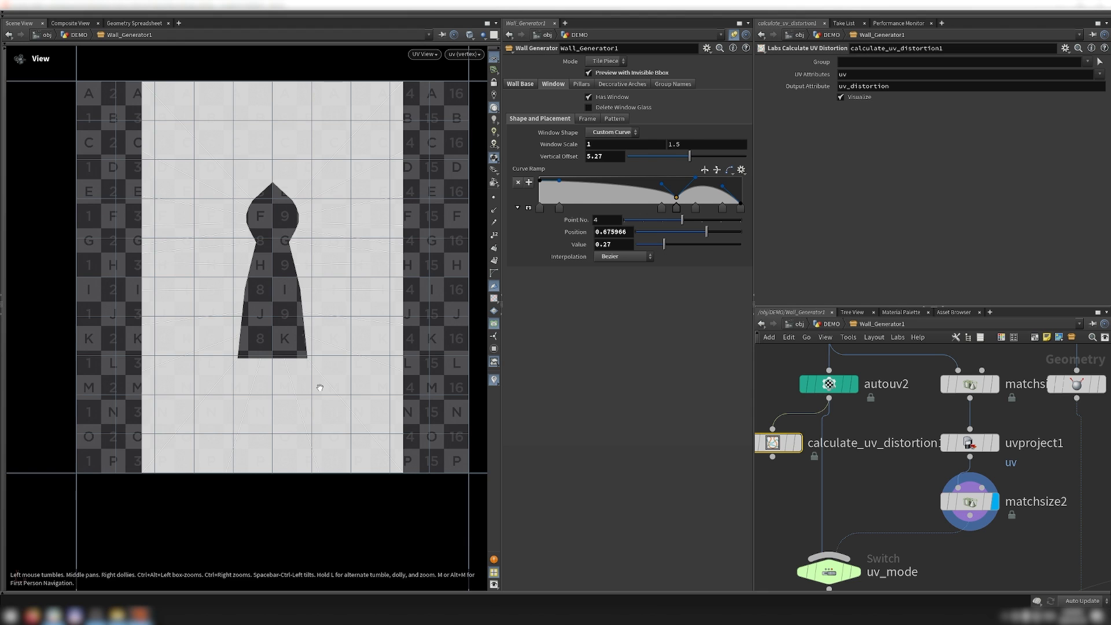
key("1")
Feed the matchsize2 output into calculate_uv_distortion1 and display it, inspecting the distortion on the wall's sides and window opening
left_click(970, 515)
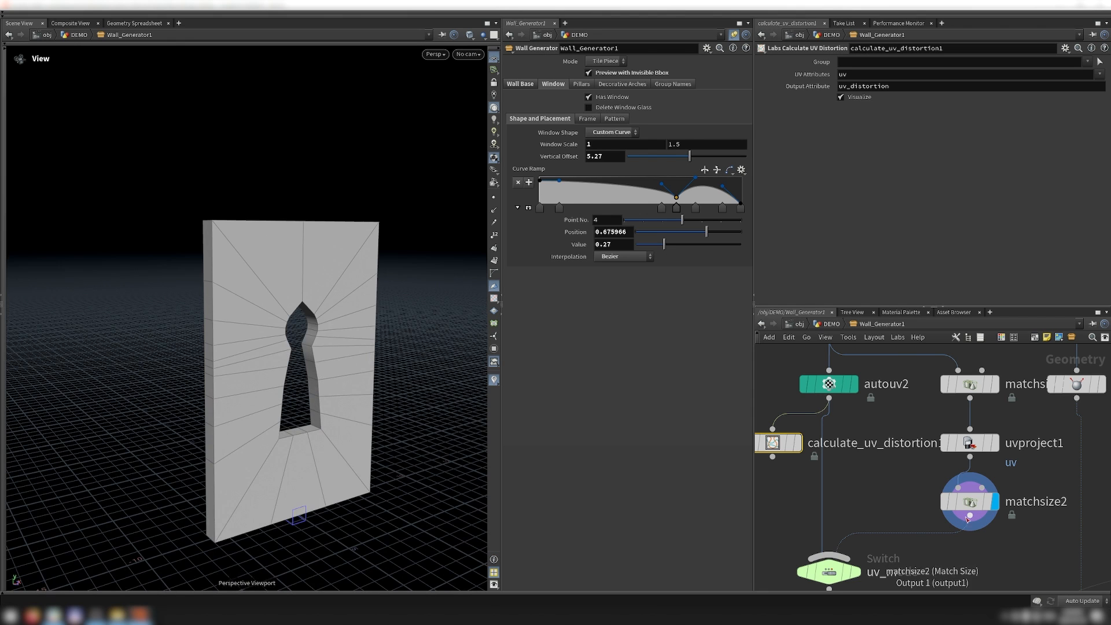
left_click(773, 429)
left_click(799, 442)
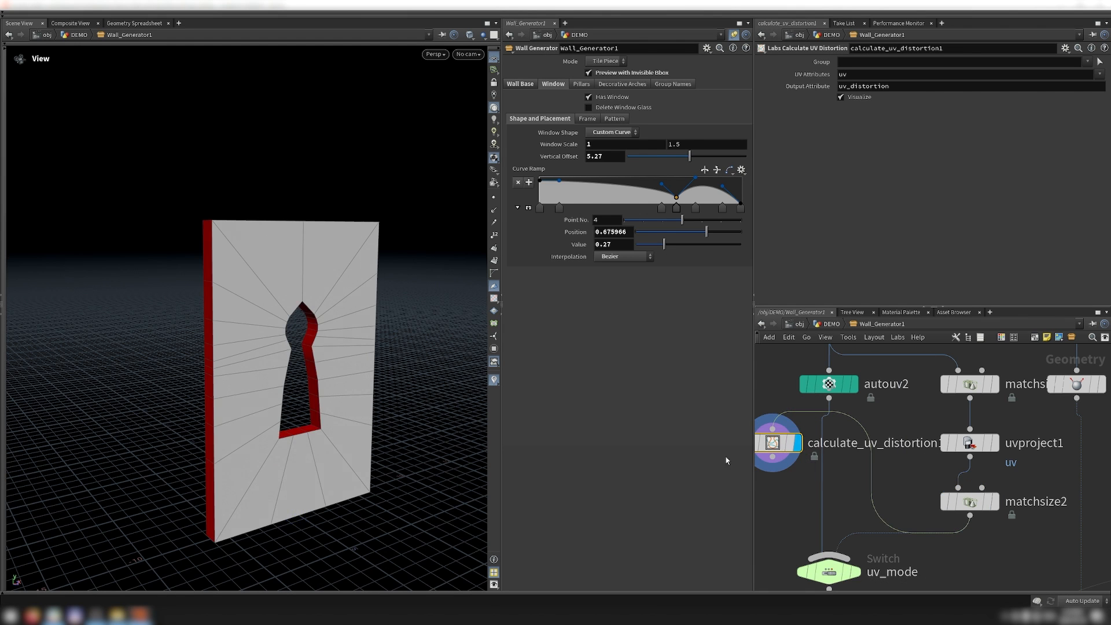
left_click_drag(248, 377, 319, 400)
left_click_drag(242, 312, 243, 289)
scroll(794, 430, "down", 2)
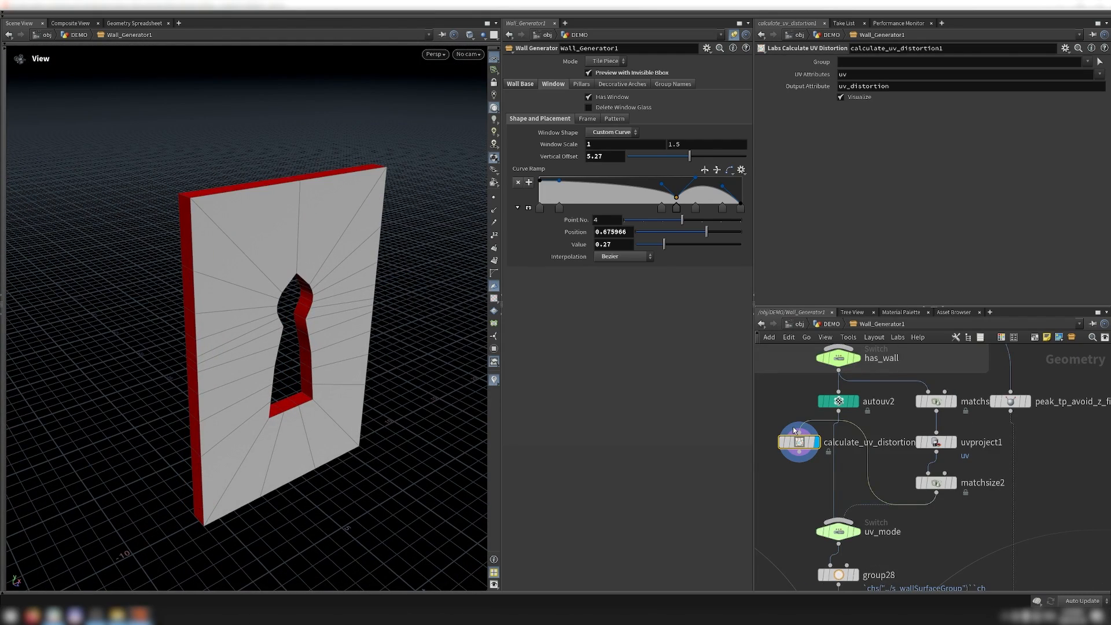
Undo the last UV distortion display change on the wall
key("ctrl+z")
scroll(867, 375, "down", 5)
scroll(867, 375, "up", 2)
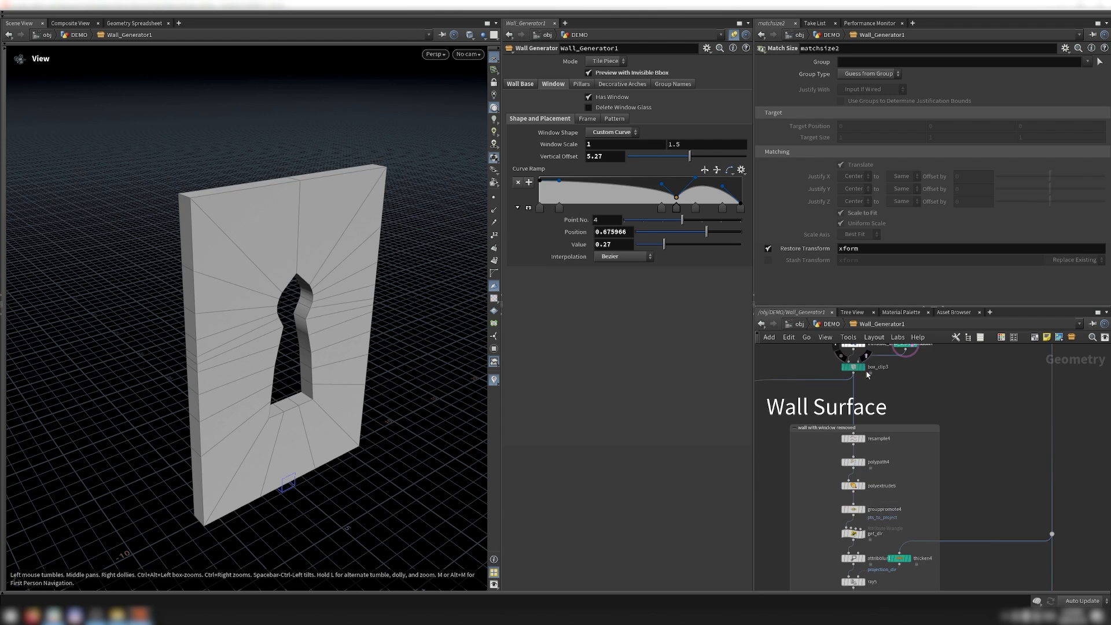
Display the merged window geometry in the Window section and set the Window Shape to Rounded Arch
left_click(818, 366)
scroll(818, 367, "down", 3)
middle_click_drag(786, 503, 811, 463)
scroll(813, 463, "up", 4)
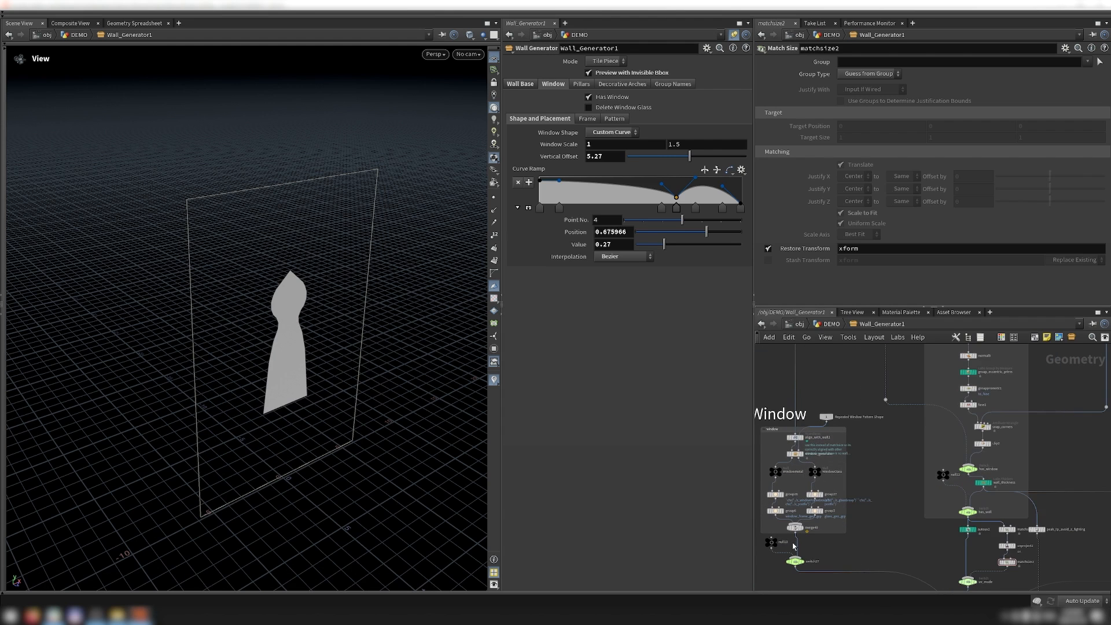
left_click(804, 527)
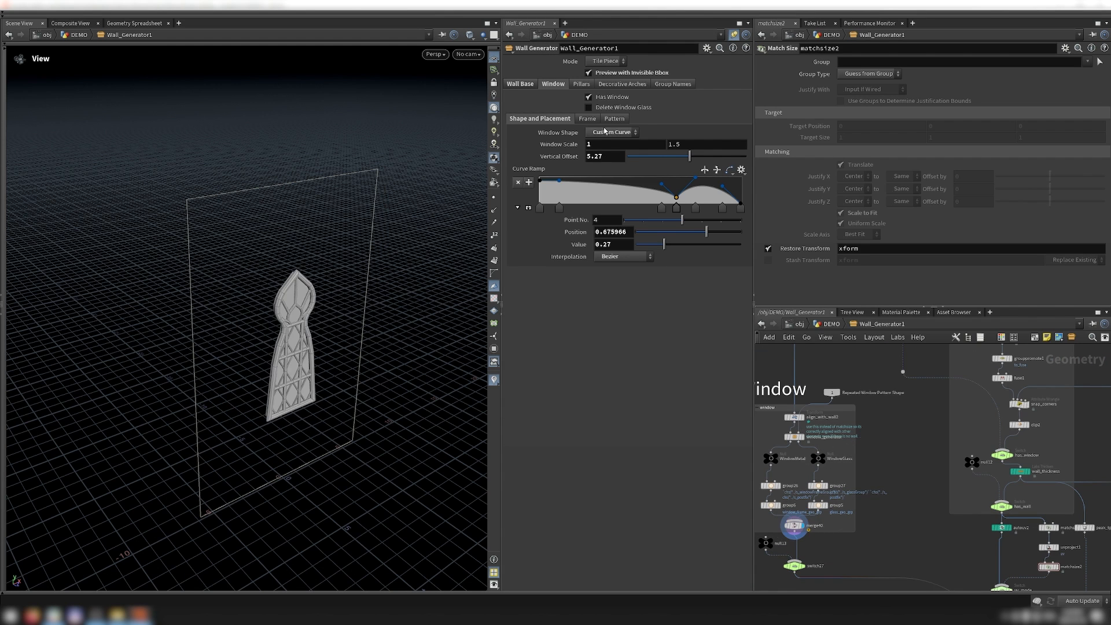
key("ctrl+z")
scroll(355, 403, "up", 5)
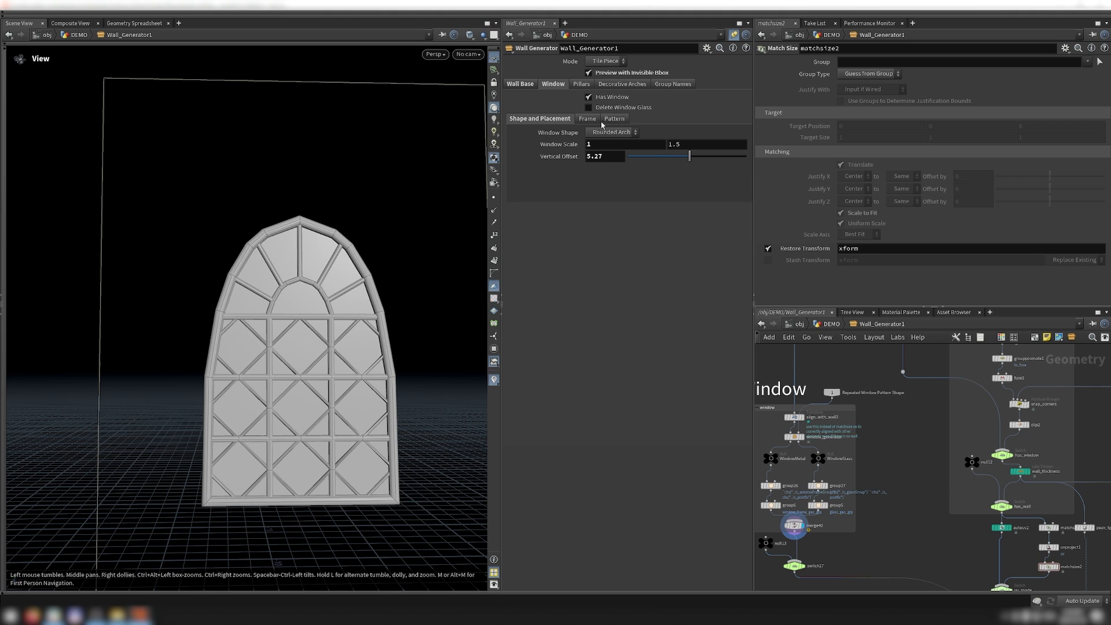
Try a different Window Frame option on the arched window and undo the change
left_click(593, 121)
left_click(602, 131)
left_click(608, 159)
key("ctrl+z")
In the window's Pattern settings, toggle Delete Lattice and Has Repeated Shape both ways to compare their effect
left_click(615, 118)
left_click(536, 182)
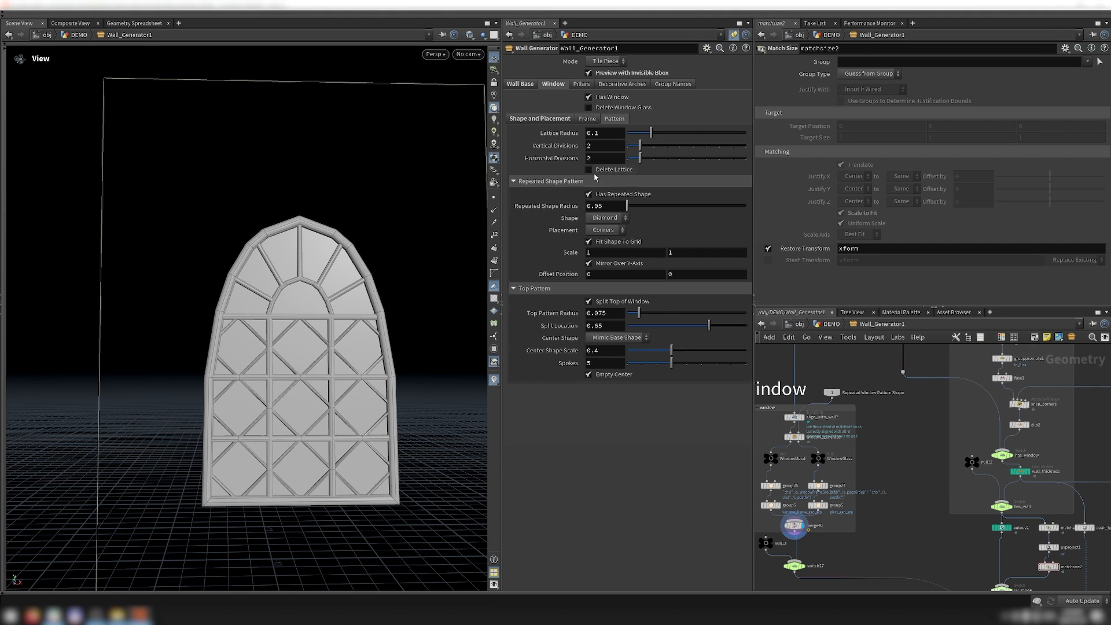
left_click(603, 170)
left_click(602, 170)
left_click(603, 171)
left_click(603, 170)
left_click(606, 193)
left_click(606, 193)
Try a lower Split Location for the top pattern and turn off Split Top of Window
left_click_drag(709, 325, 650, 325)
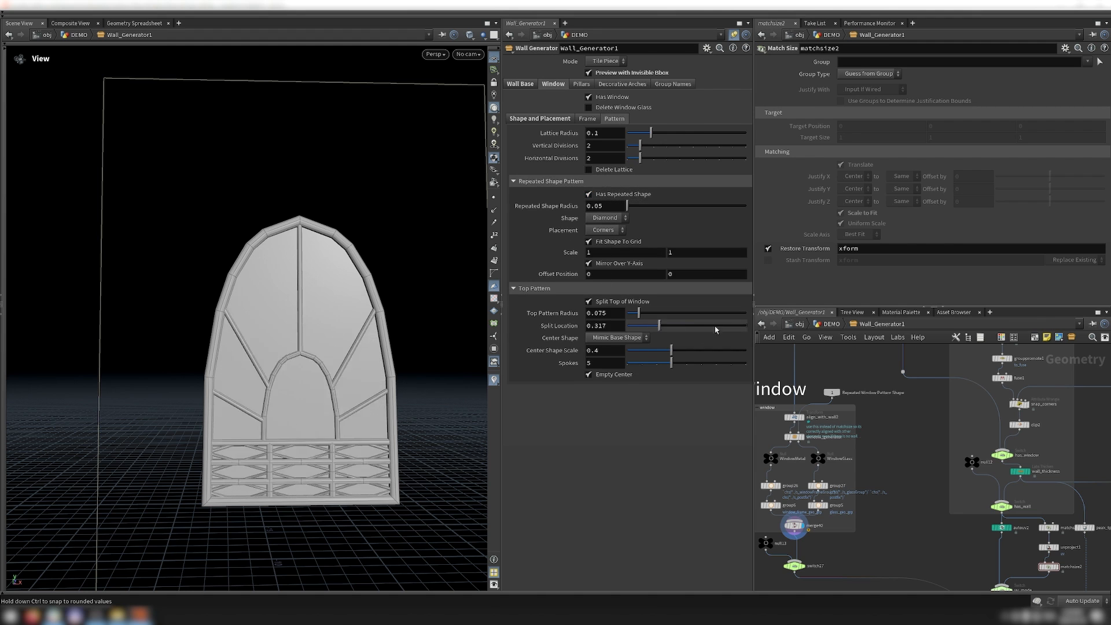
left_click(588, 301)
scroll(793, 428, "up", 5)
Allow editing of the window_generator node's contents and enter its internal network
left_click(833, 497)
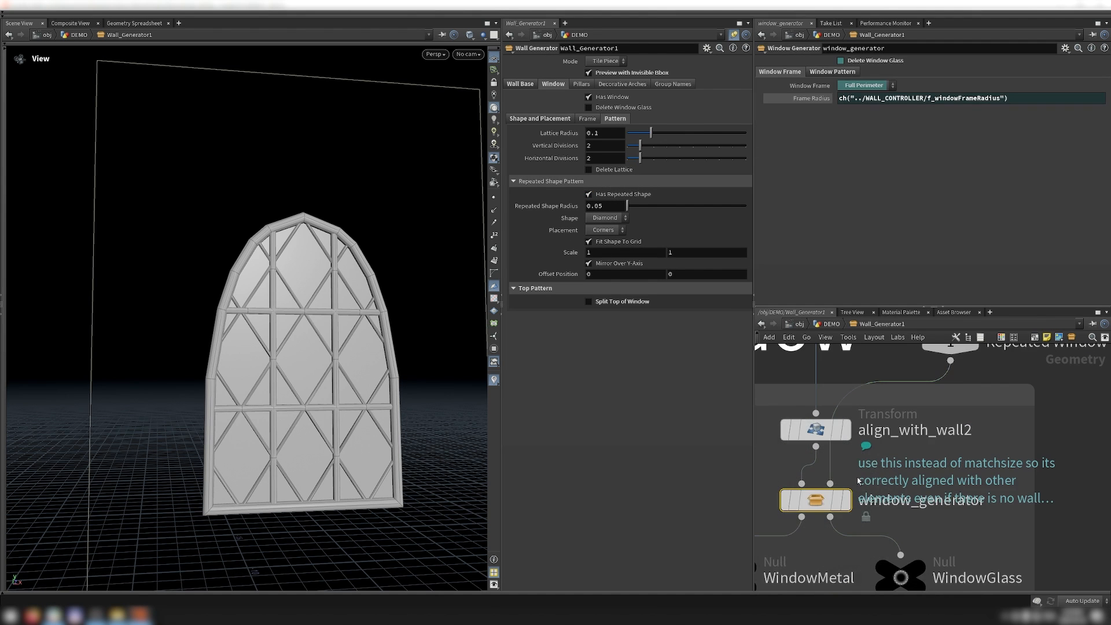
scroll(845, 484, "down", 5)
scroll(836, 478, "up", 6)
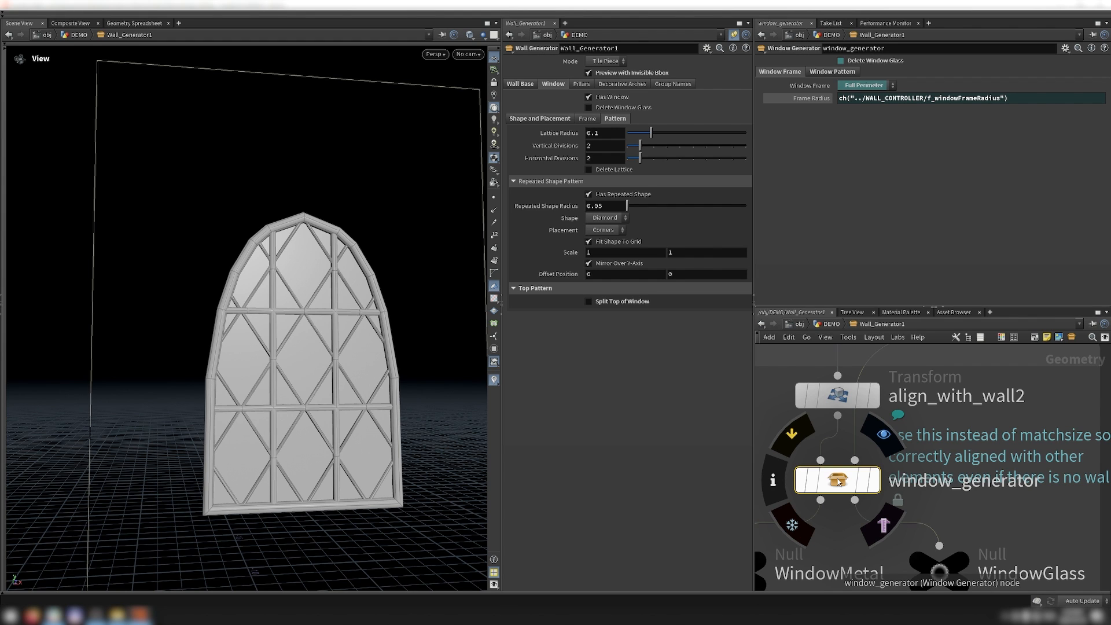
right_click(837, 482)
left_click(868, 576)
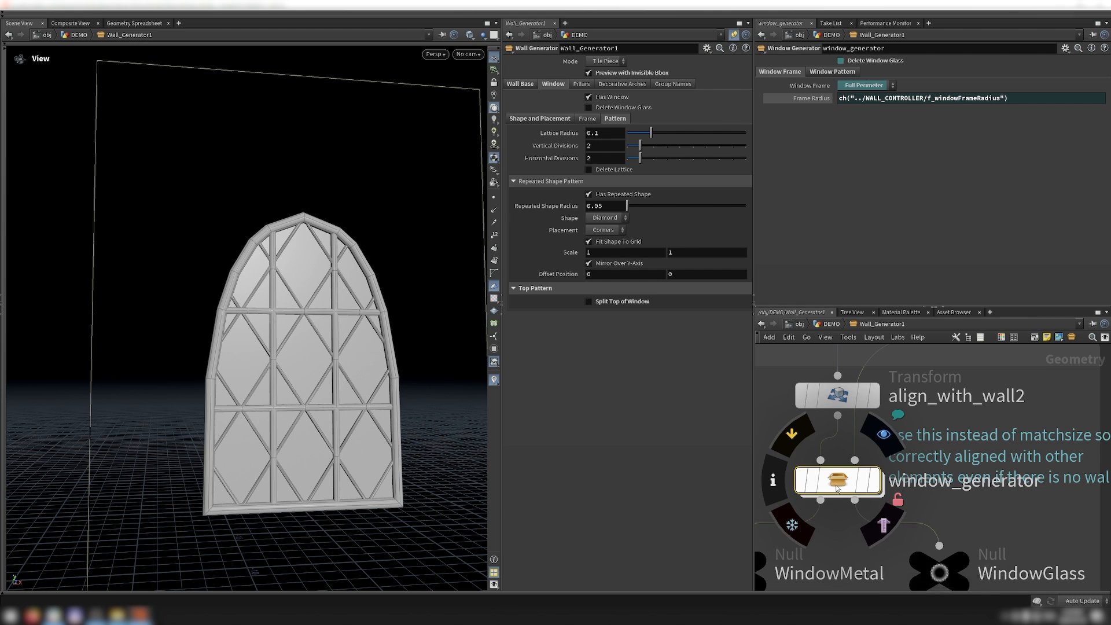
double_click(838, 482)
Highlight the repeated pattern and window top node groups in turn, then zoom in on the window outline group
left_click_drag(777, 488, 832, 539)
left_click_drag(840, 480, 878, 552)
left_click_drag(885, 401, 967, 517)
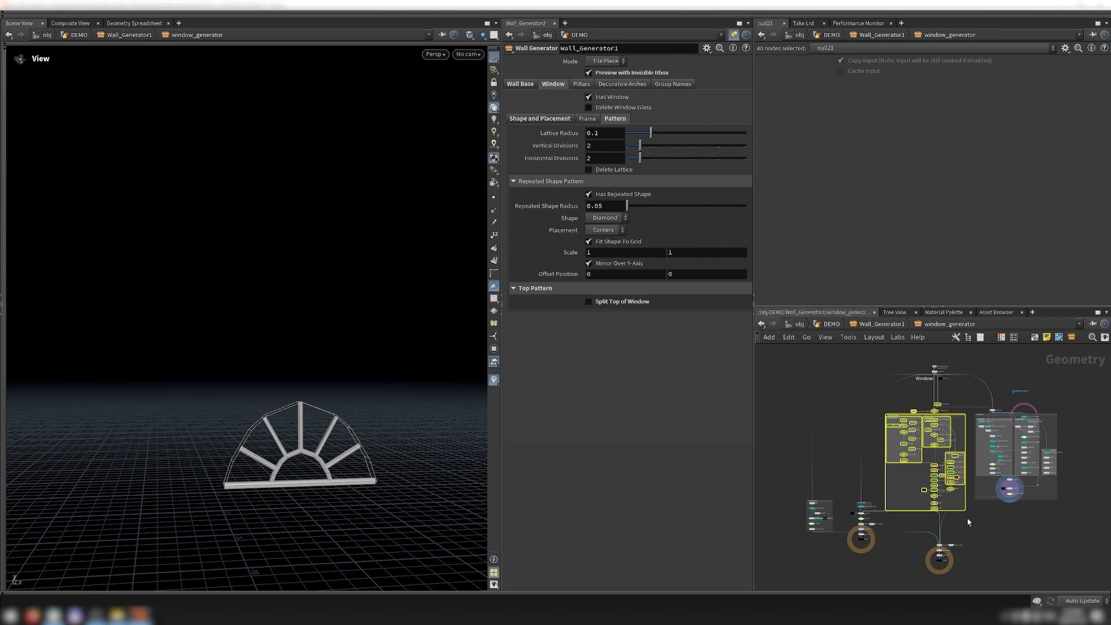
left_click_drag(1081, 523, 980, 421)
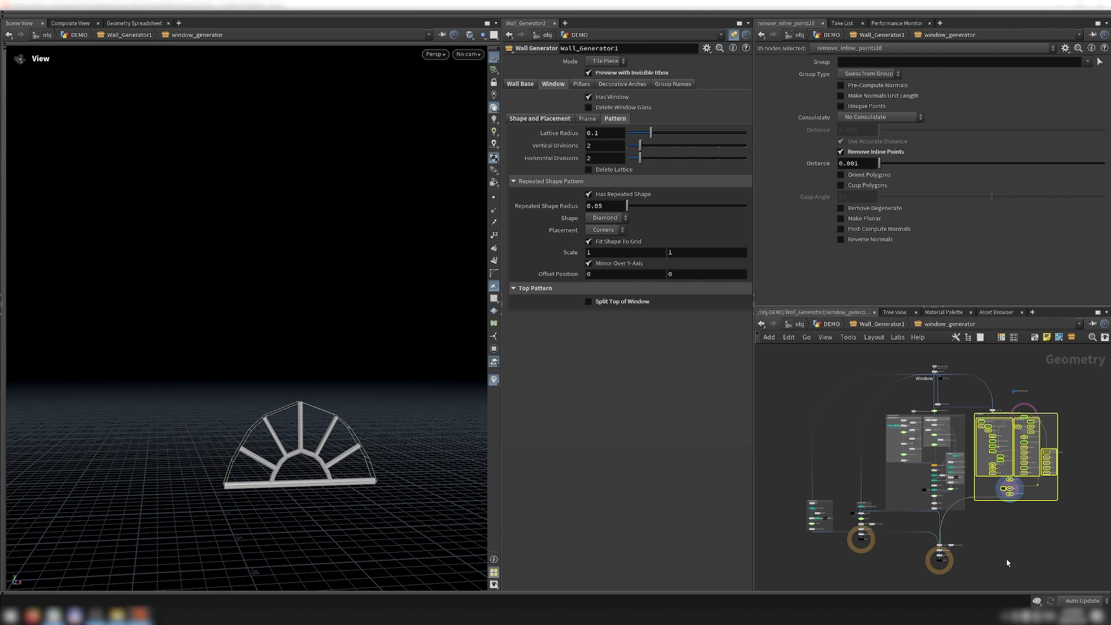
left_click(1006, 559)
scroll(808, 524, "up", 8)
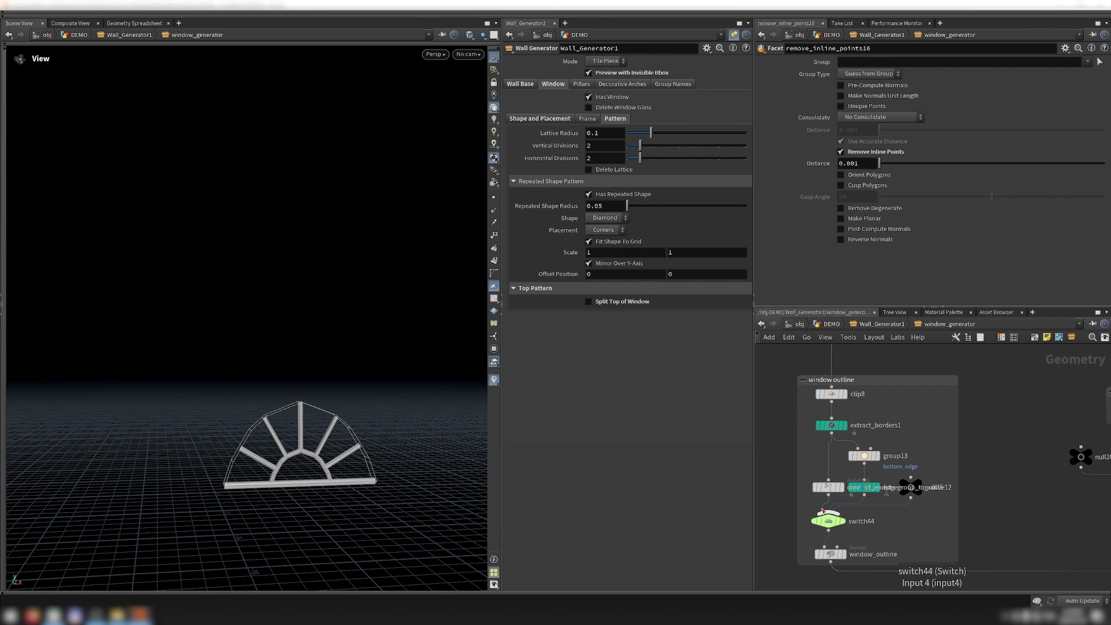
Display clip8 in wireframe and shaded modes, and display extract_borders1 to inspect the window shape's border
left_click(847, 394)
key("w")
left_click_drag(320, 346, 192, 130)
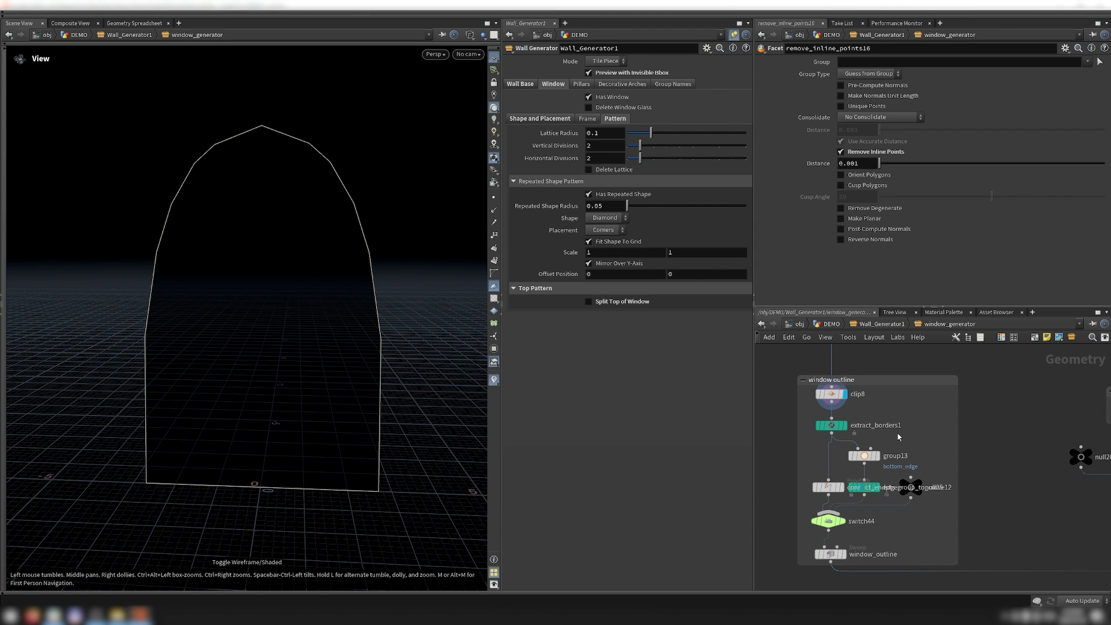
key("w")
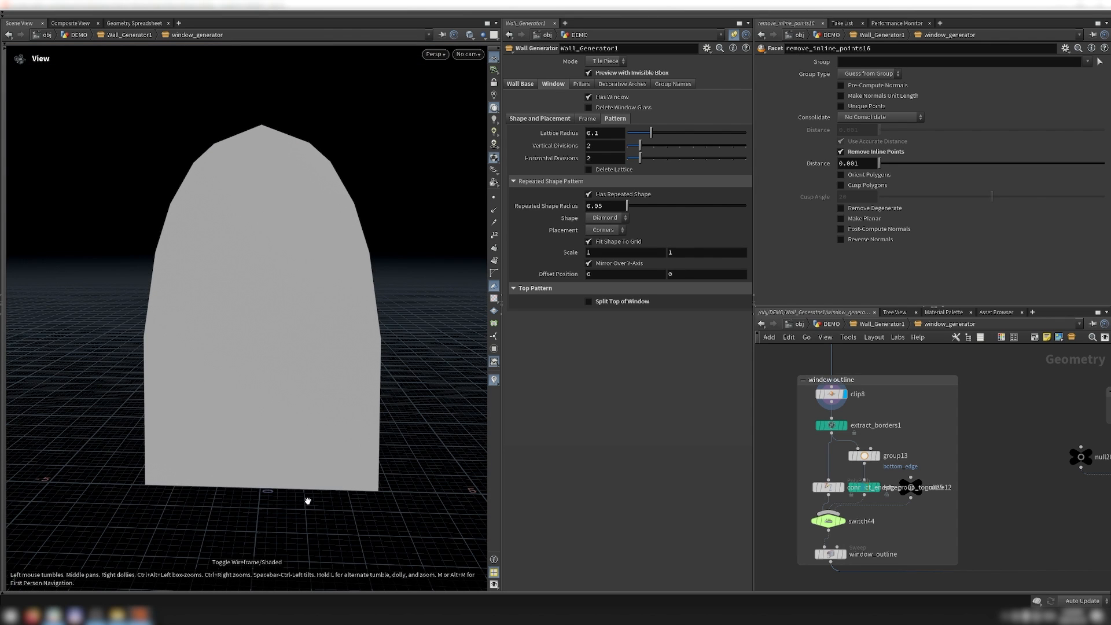
scroll(846, 427, "up", 2)
left_click(845, 428)
left_click_drag(483, 431, 437, 451)
scroll(895, 435, "down", 2)
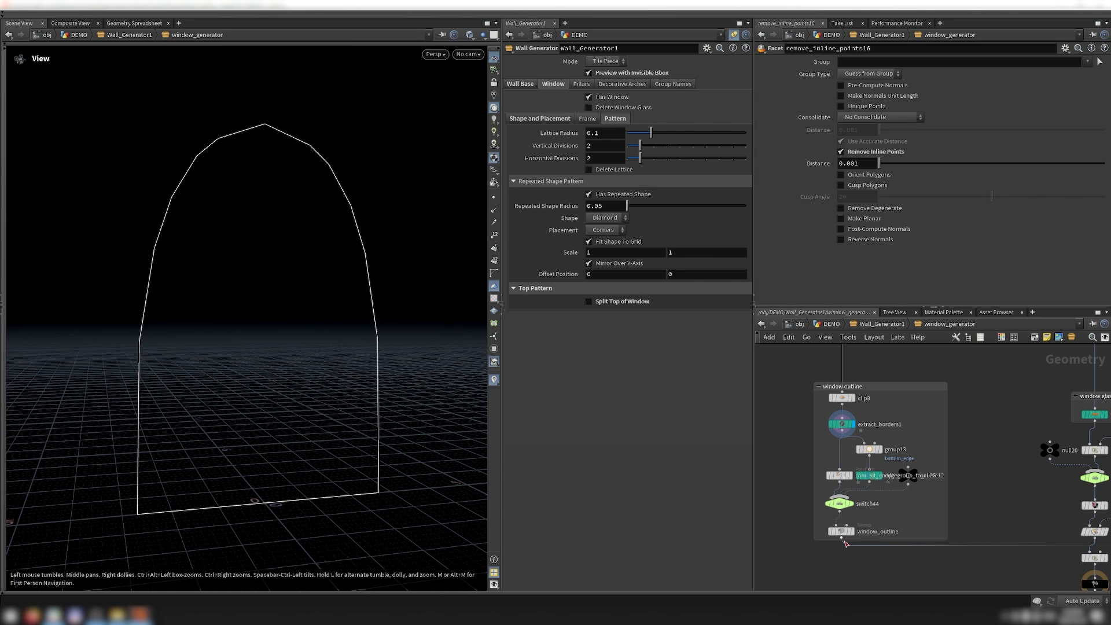
Display window_outline, group13 and edgegroup_to_curve12 in turn, and open the curve node's bottom_edge group settings
left_click(852, 531)
scroll(902, 511, "down", 1)
scroll(887, 456, "up", 2)
scroll(888, 459, "up", 2)
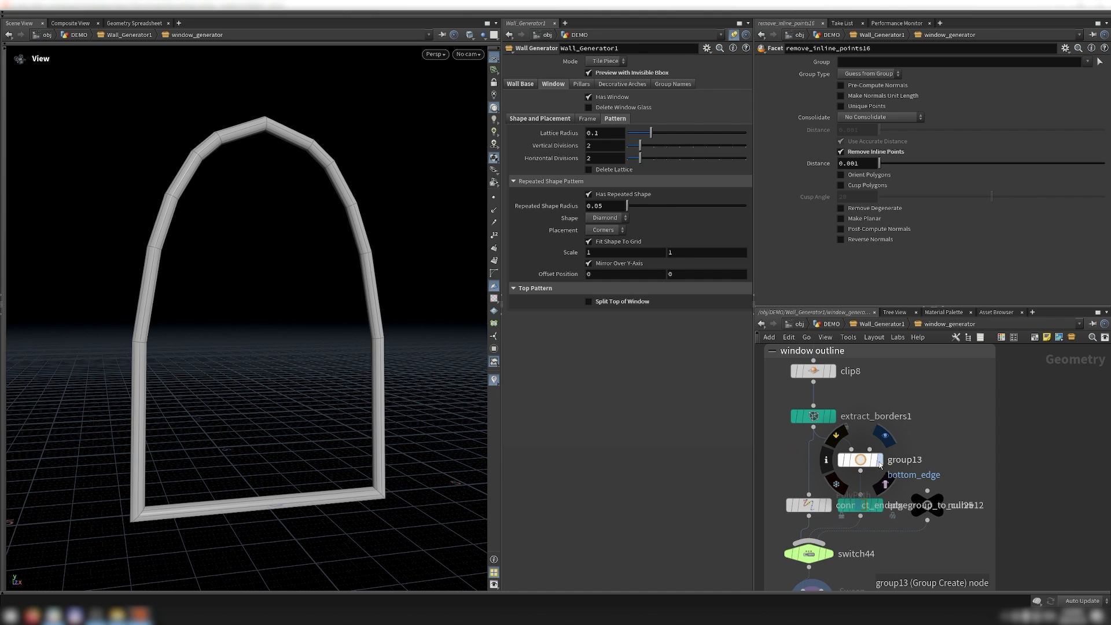
left_click(879, 463)
left_click(879, 505)
left_click_drag(410, 497, 396, 464)
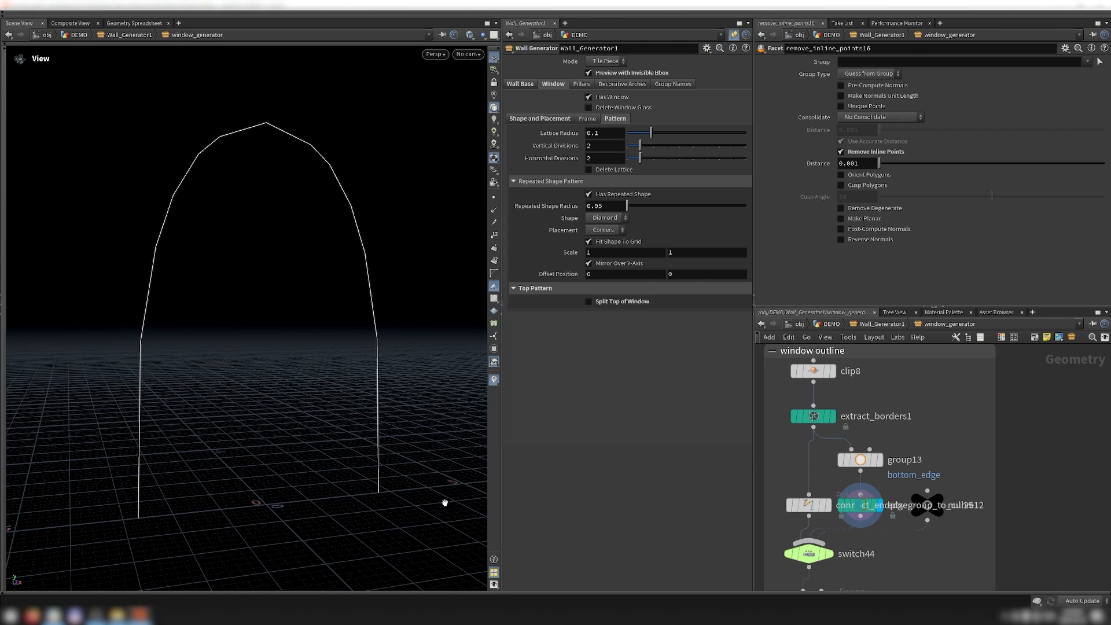
left_click(862, 505)
scroll(882, 459, "up", 3)
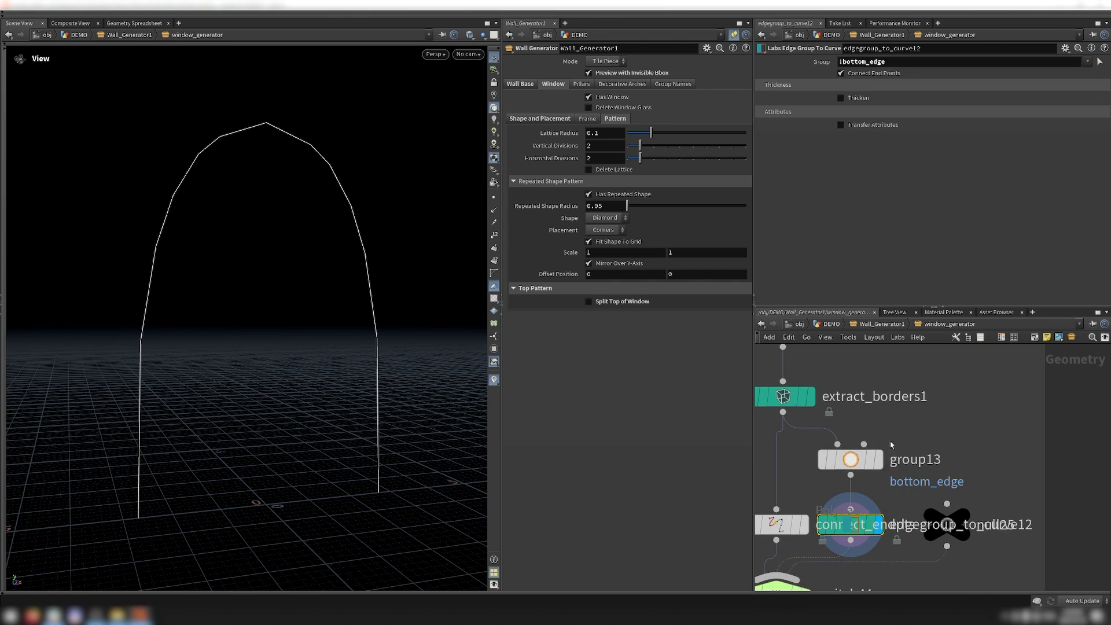
mouse_move(879, 527)
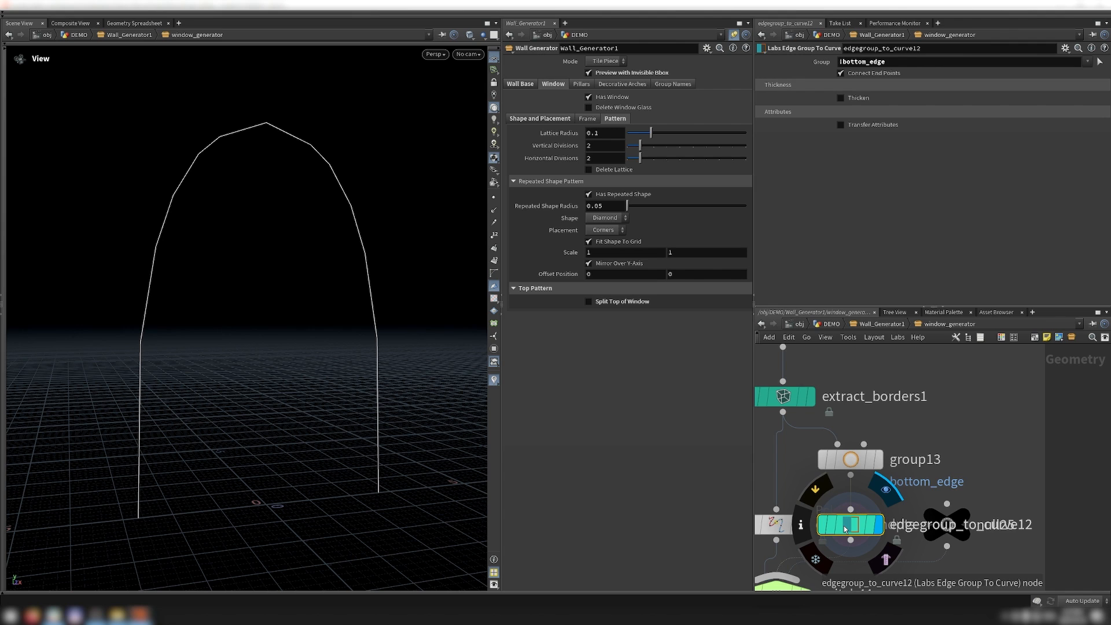
Display matchsize4 and thicken_window_glass, framing the window glass each time to inspect its thickness
scroll(864, 479, "down", 5)
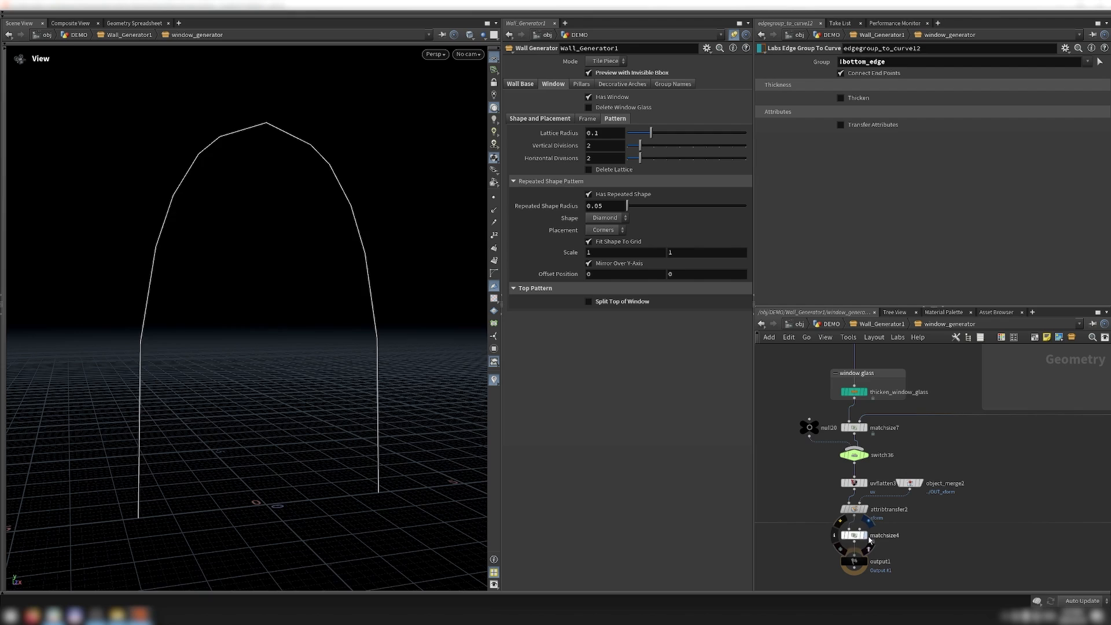
left_click(869, 540)
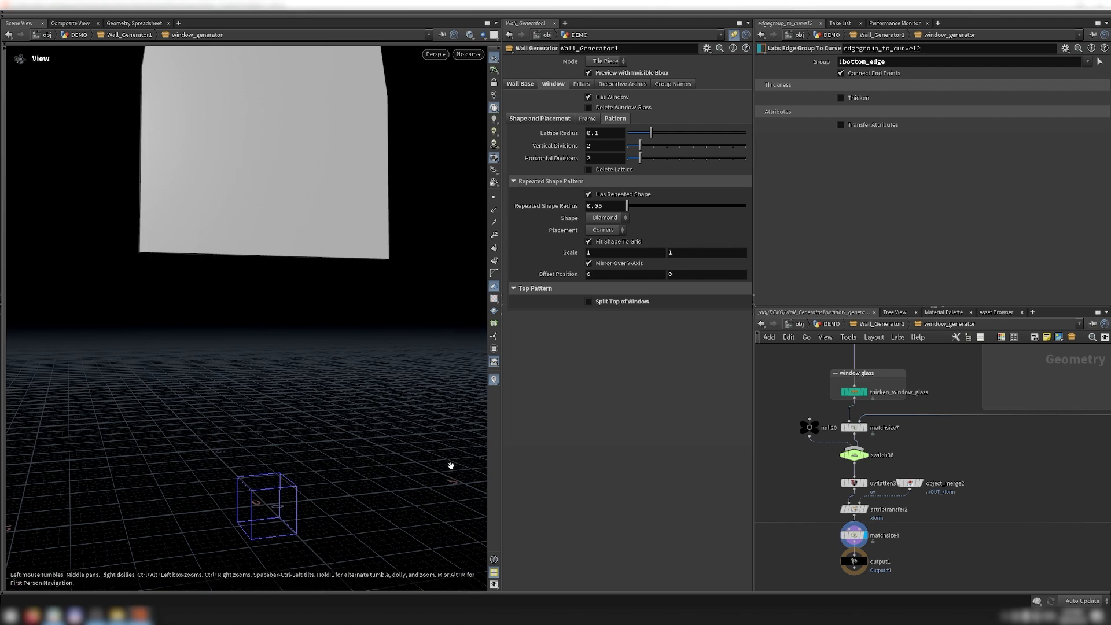
key("f")
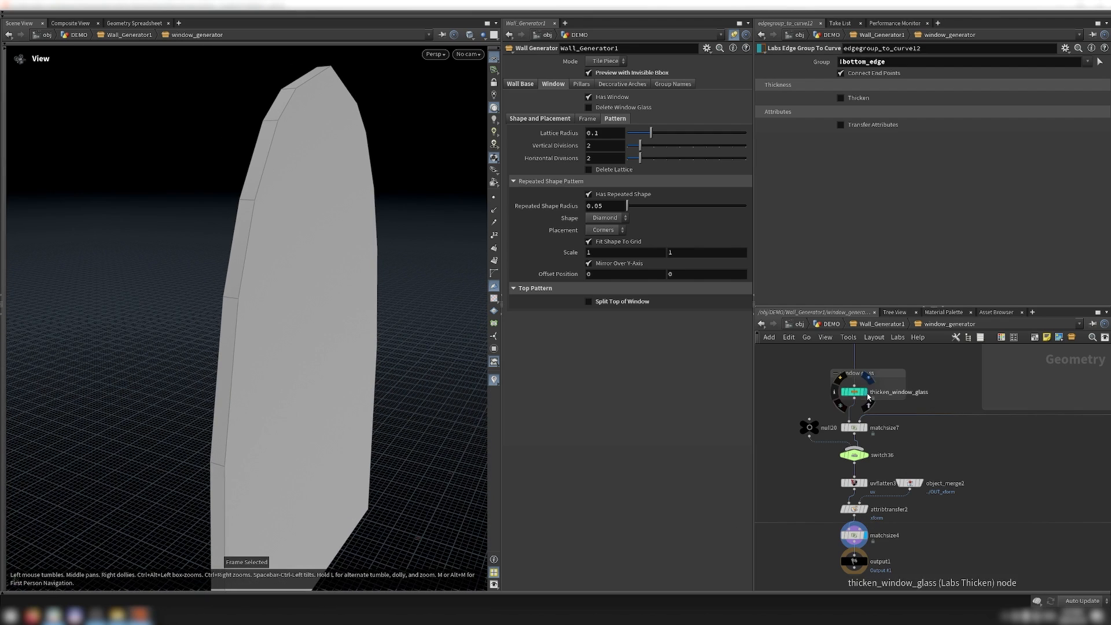
left_click(864, 392)
key("f")
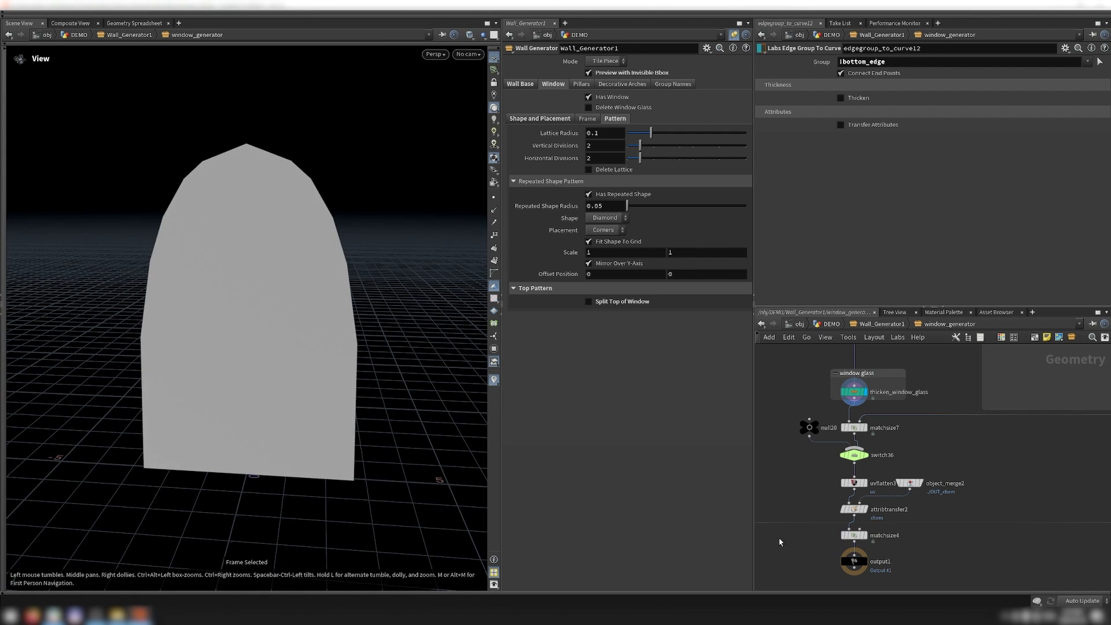
Display the pattern grid and matchsize21, and template clip_off_extra_bottom to compare the grid with the window outline
scroll(780, 542, "down", 6)
left_click_drag(787, 360, 955, 531)
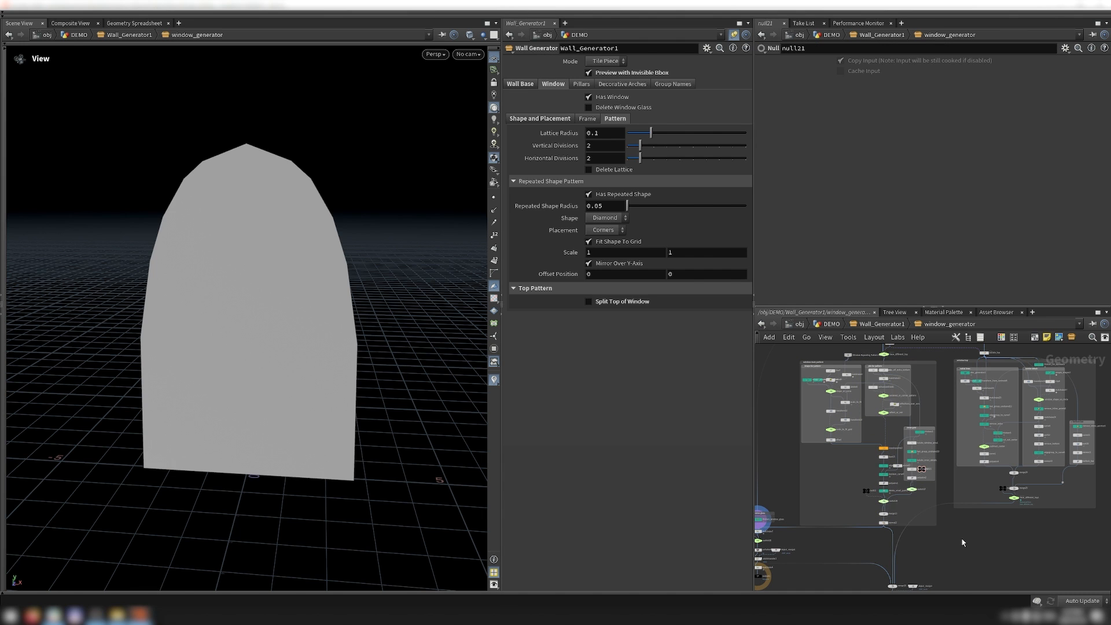
scroll(882, 373, "up", 5)
left_click(861, 378)
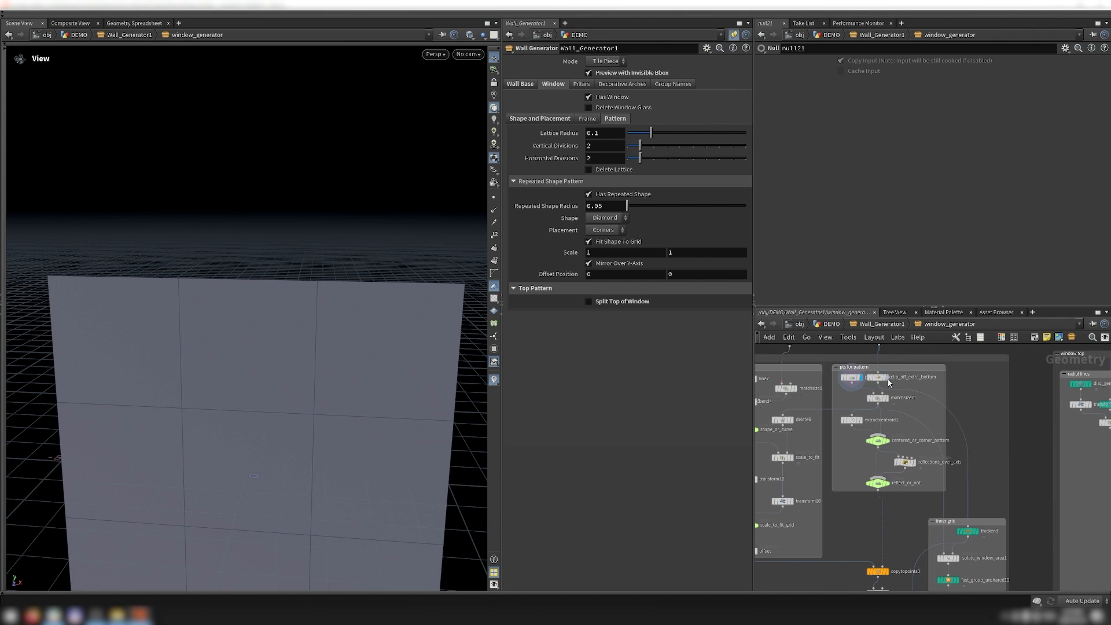
left_click(886, 398)
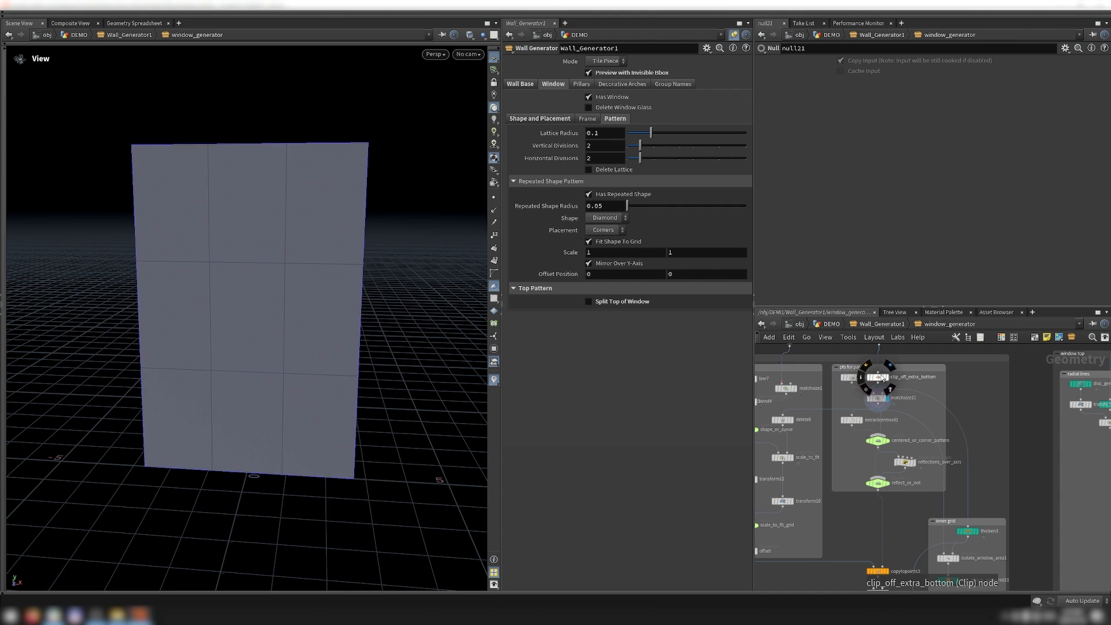
left_click(884, 377)
left_click_drag(450, 524, 389, 505)
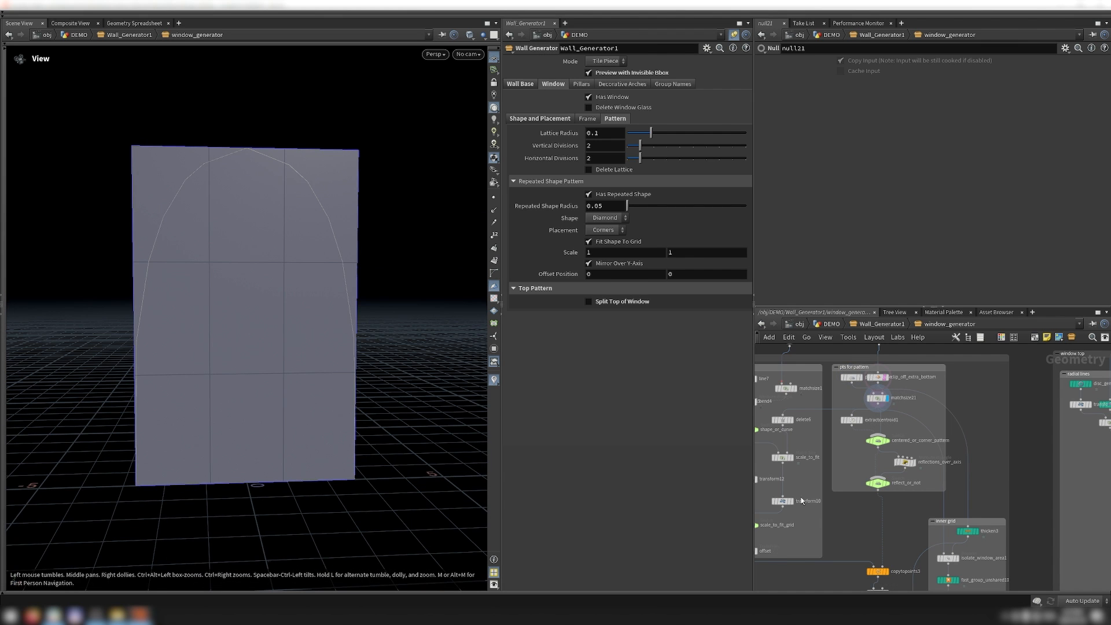
Display copytopoints3 to view the repeated diamonds, and switch37 to view the inner grid bars
scroll(877, 414, "down", 4)
scroll(888, 492, "up", 6)
left_click(873, 490)
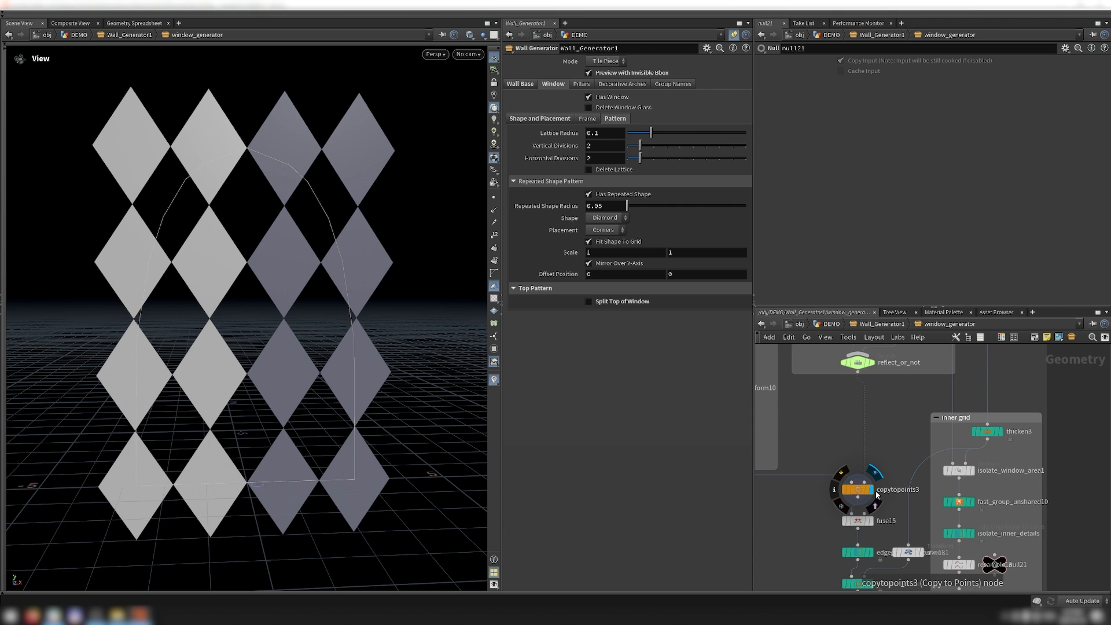
scroll(877, 495, "down", 4)
scroll(895, 492, "up", 2)
left_click(895, 492)
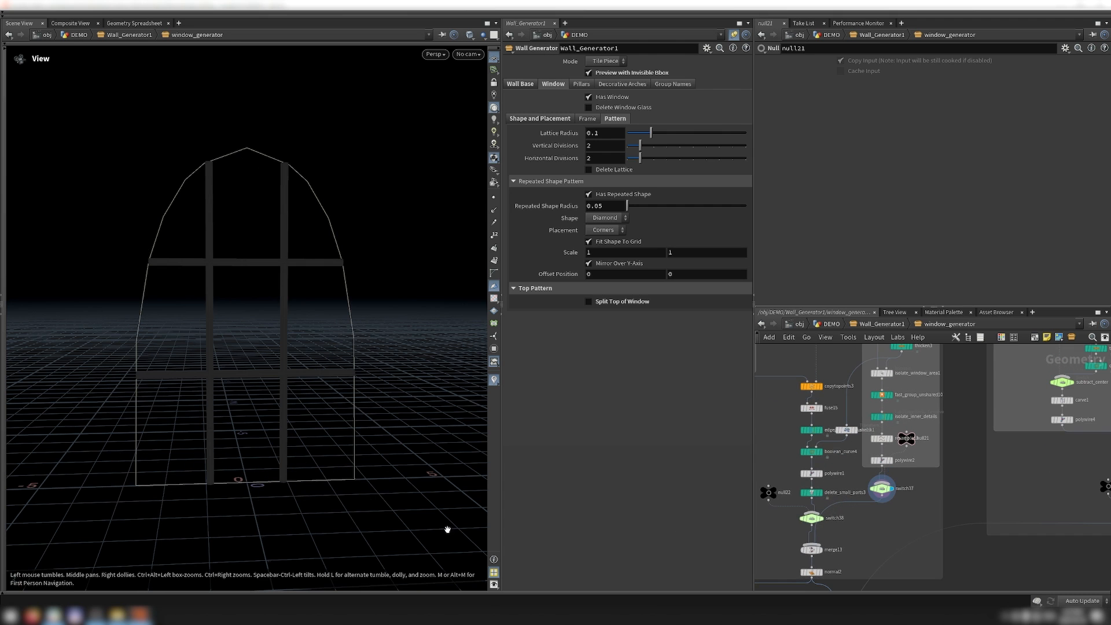
Display merge13 and normal2 to inspect the combined lattice and diamond pattern
scroll(855, 439, "down", 1)
scroll(825, 523, "up", 2)
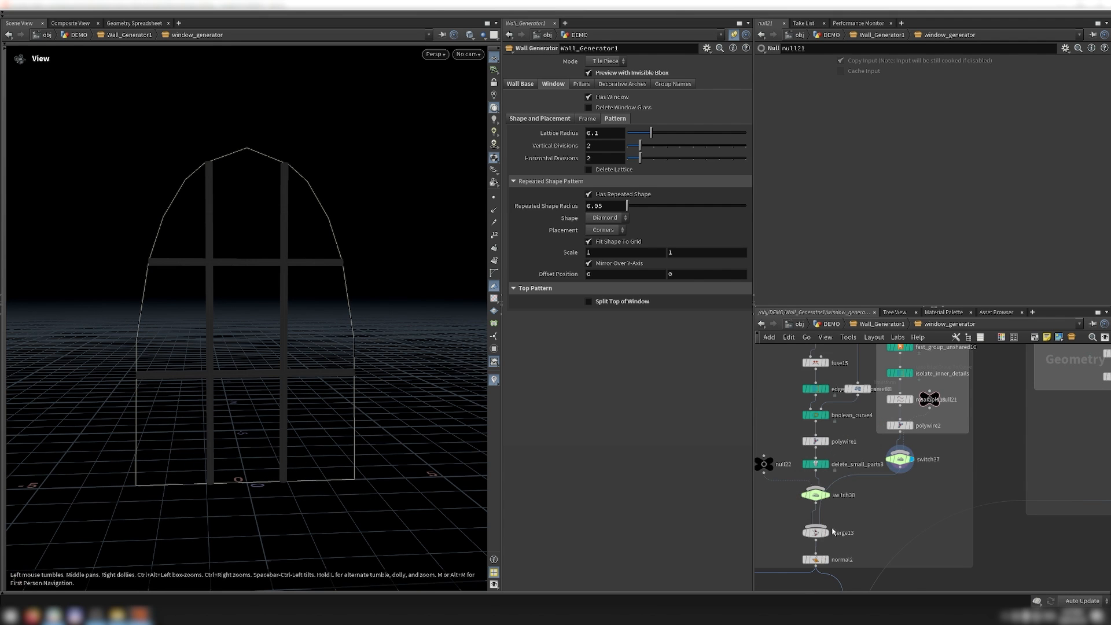
left_click(825, 532)
left_click_drag(389, 456, 346, 445)
left_click(826, 559)
scroll(899, 551, "down", 4)
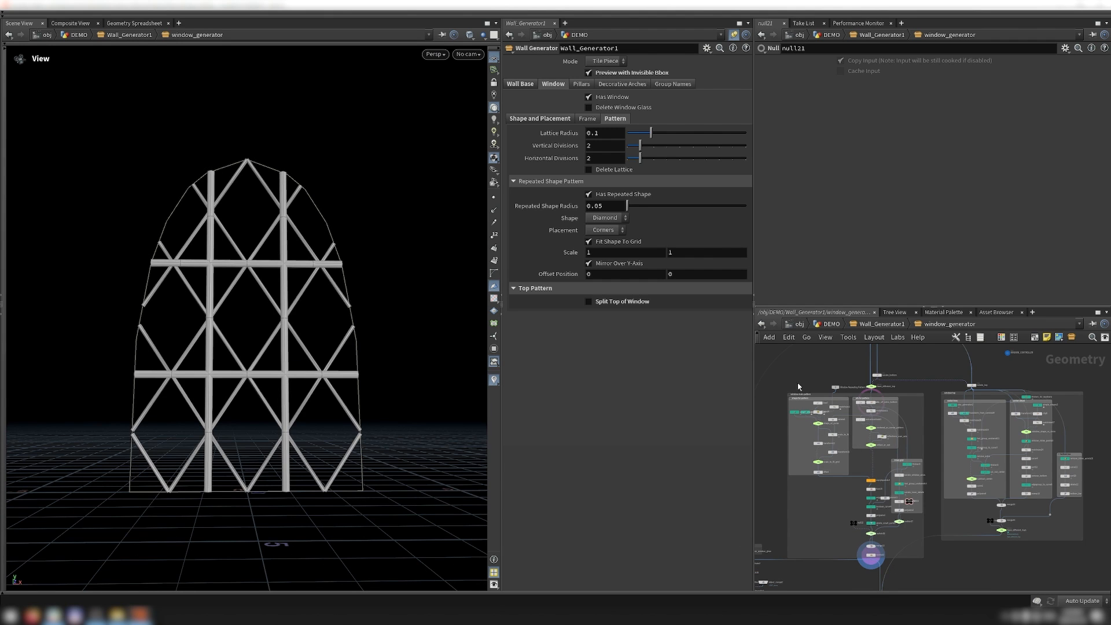
Display the simple shape node that supplies the repeated diamond and frame it in the viewport
mouse_move(795, 411)
scroll(792, 412, "up", 5)
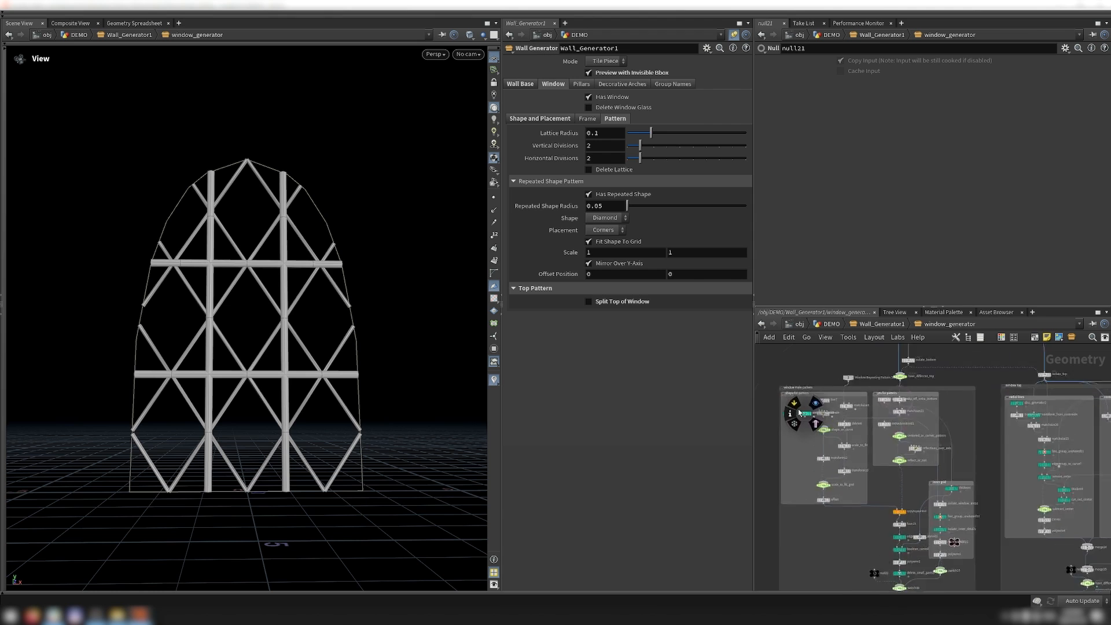
left_click(844, 408)
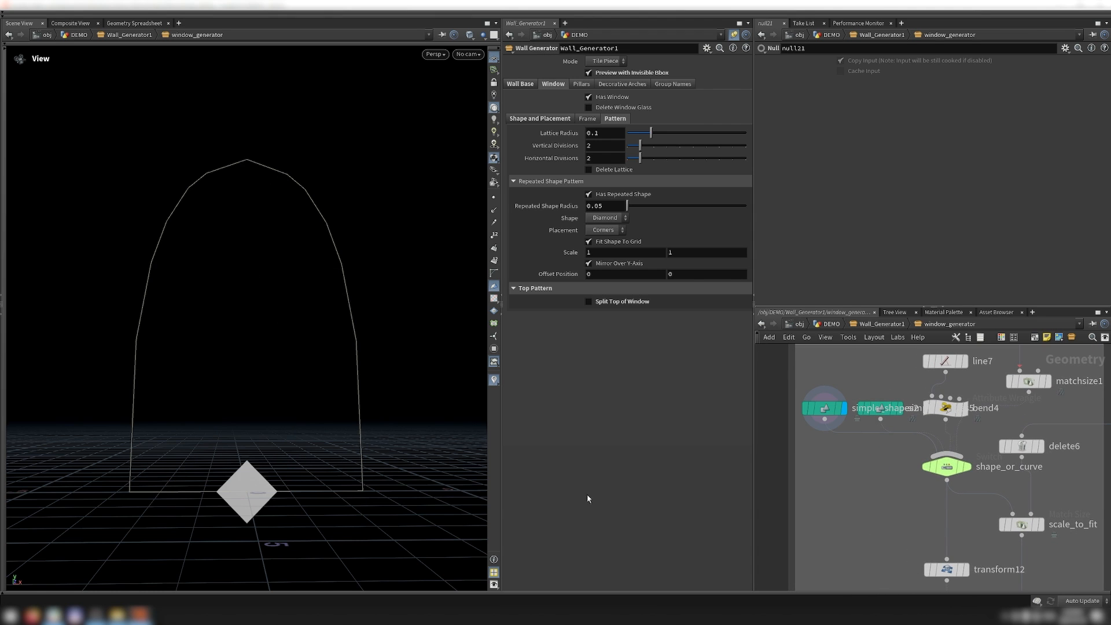
key("f")
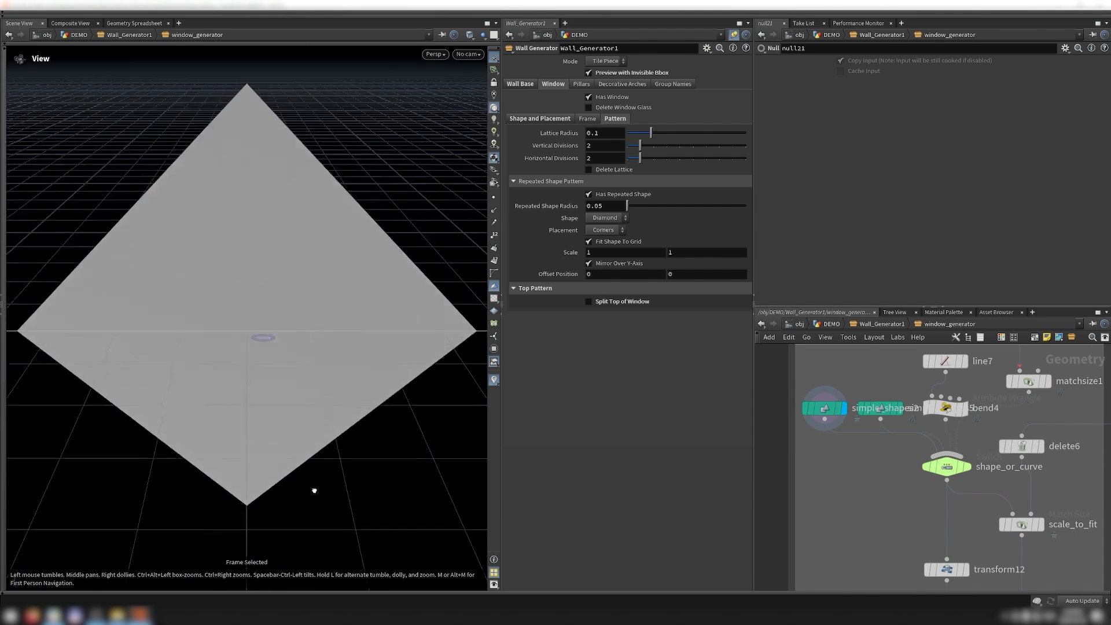
scroll(322, 449, "down", 4)
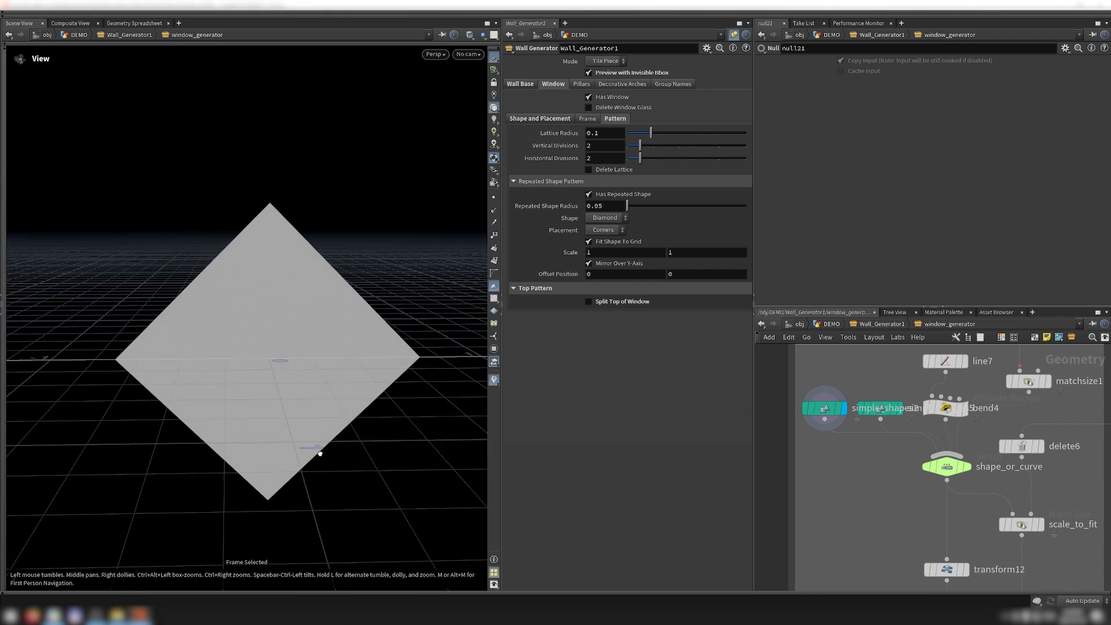
Display simple_shapes5, and add a Labs Simple Shapes node to look at its shape settings
left_click(842, 412)
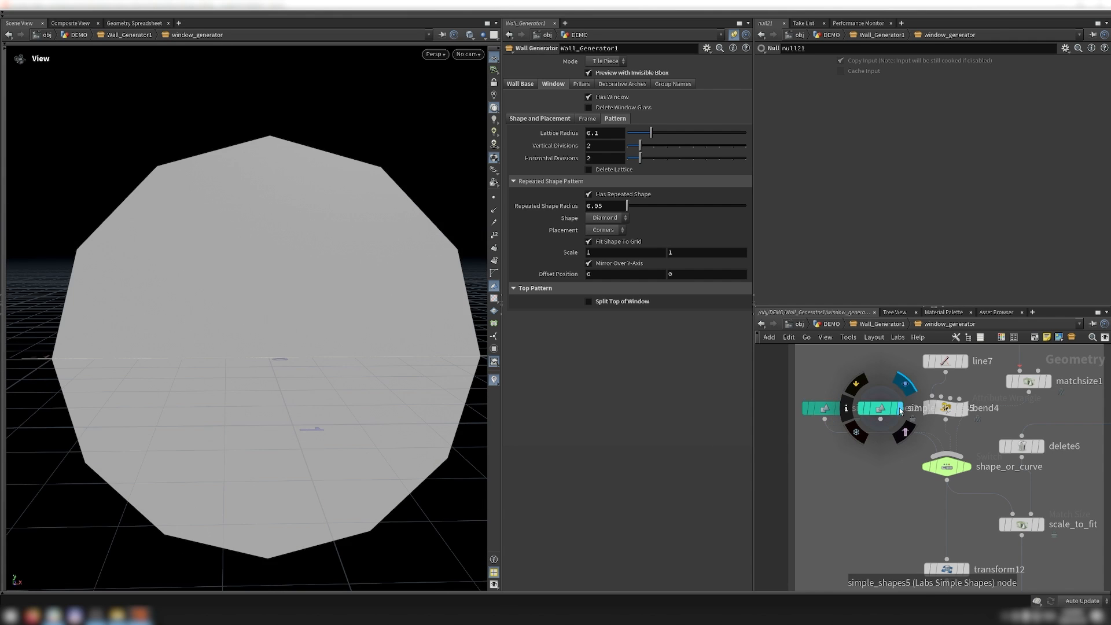
key("Tab")
type("simpl")
key("Down")
key("Return")
left_click(849, 490)
mouse_move(897, 86)
left_mouse_down()
mouse_move(949, 87)
mouse_move(903, 93)
left_mouse_up()
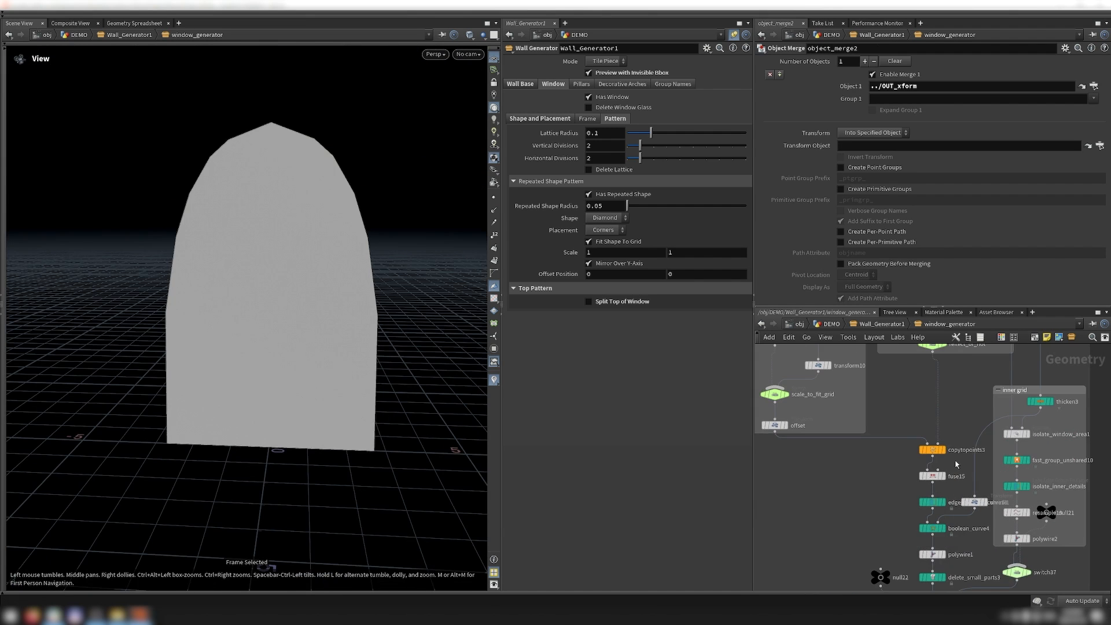
Display copytopoints3, fuse15 and the edge-group-to-curve node below it to follow the diamonds becoming curves
left_click(941, 447)
left_click_drag(300, 360, 355, 367)
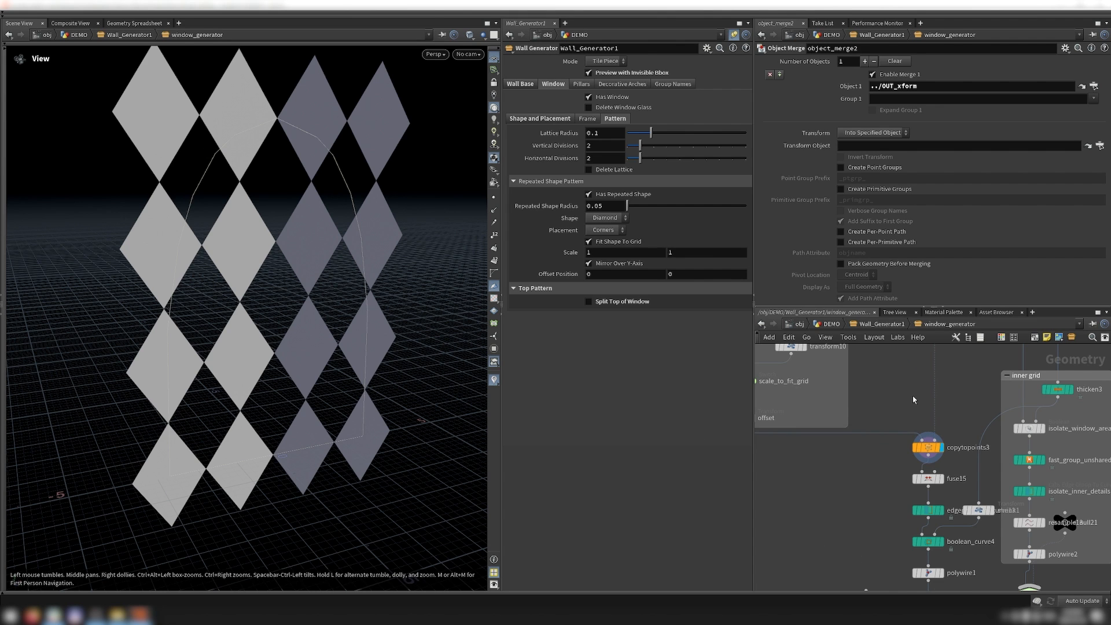
left_click(887, 408)
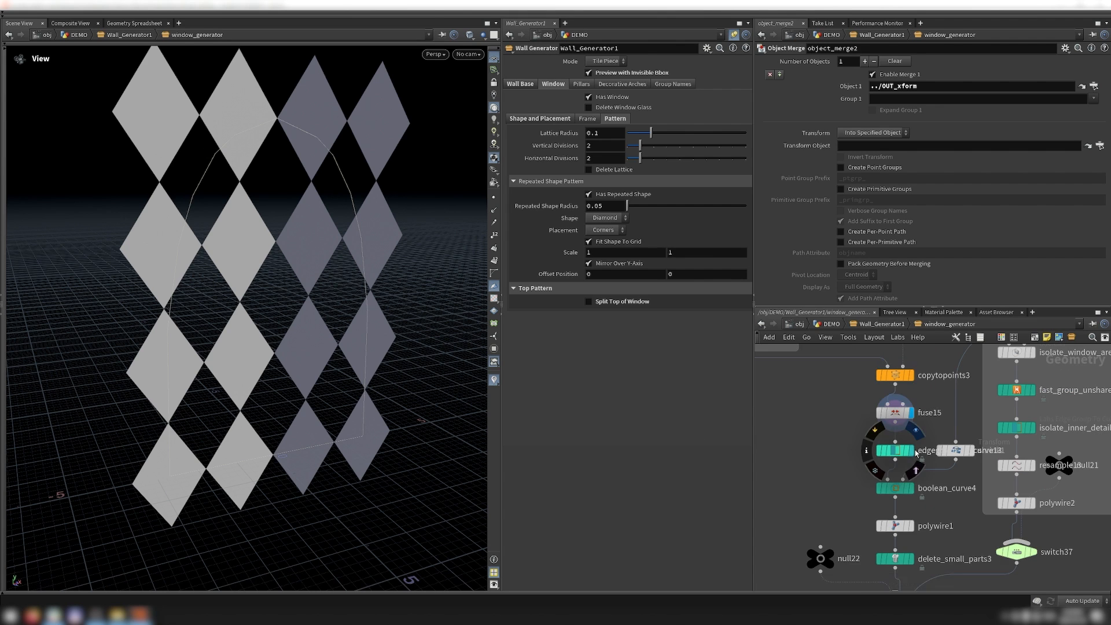
left_click(886, 440)
left_click_drag(457, 443, 354, 404)
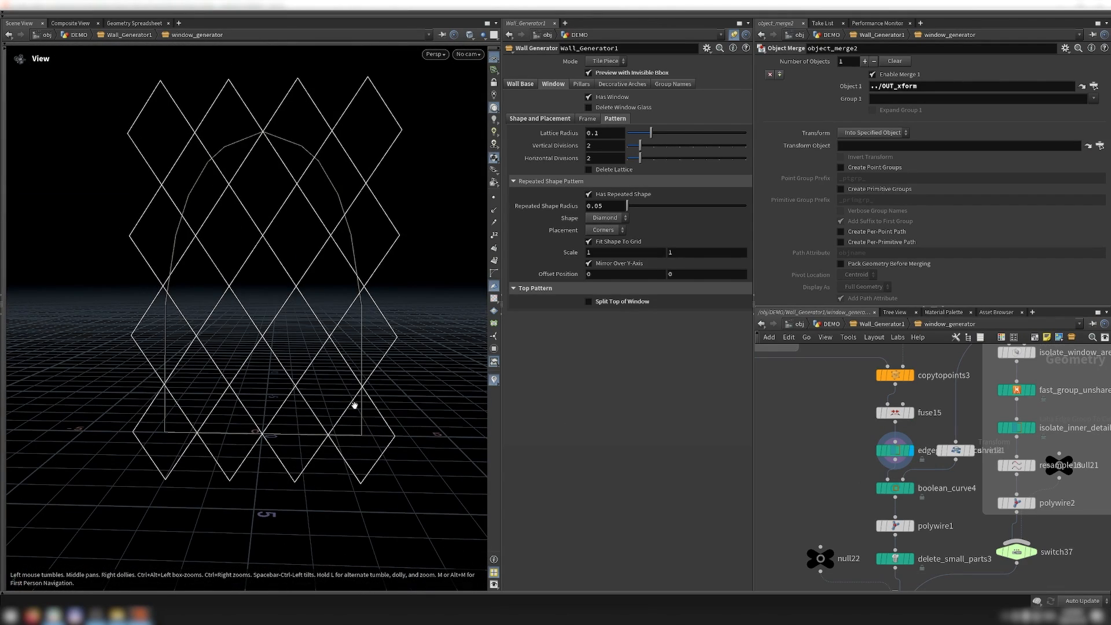
Compare boolean_curve4 with its inputs, the diamond curves and the thicken3 window volume, ending on boolean_curve4
left_click(886, 488)
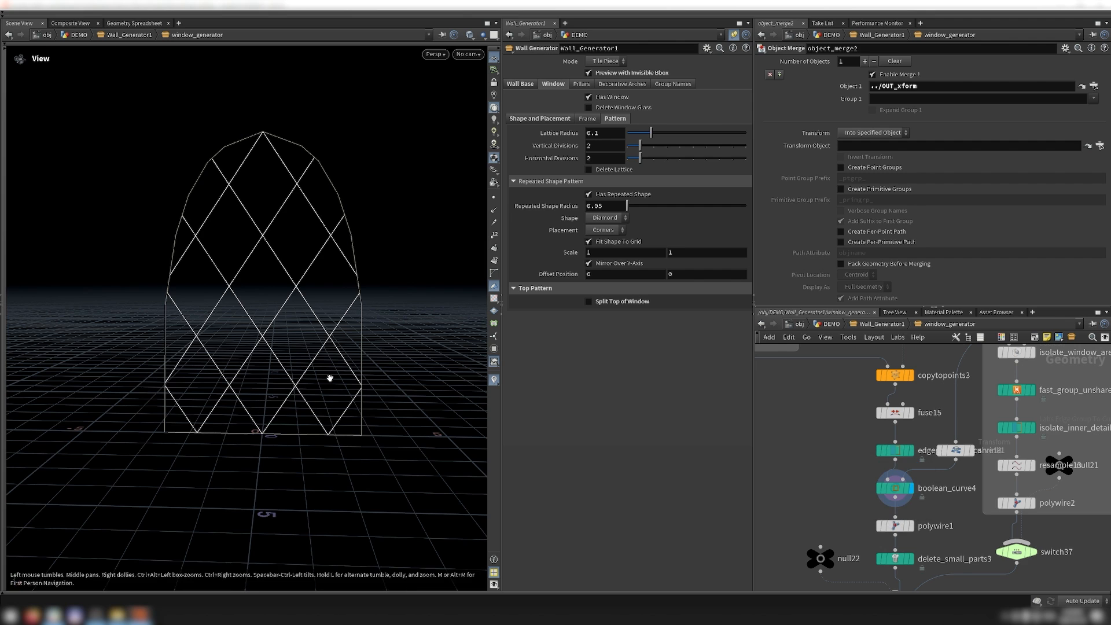
left_click(911, 450)
scroll(939, 431, "down", 4)
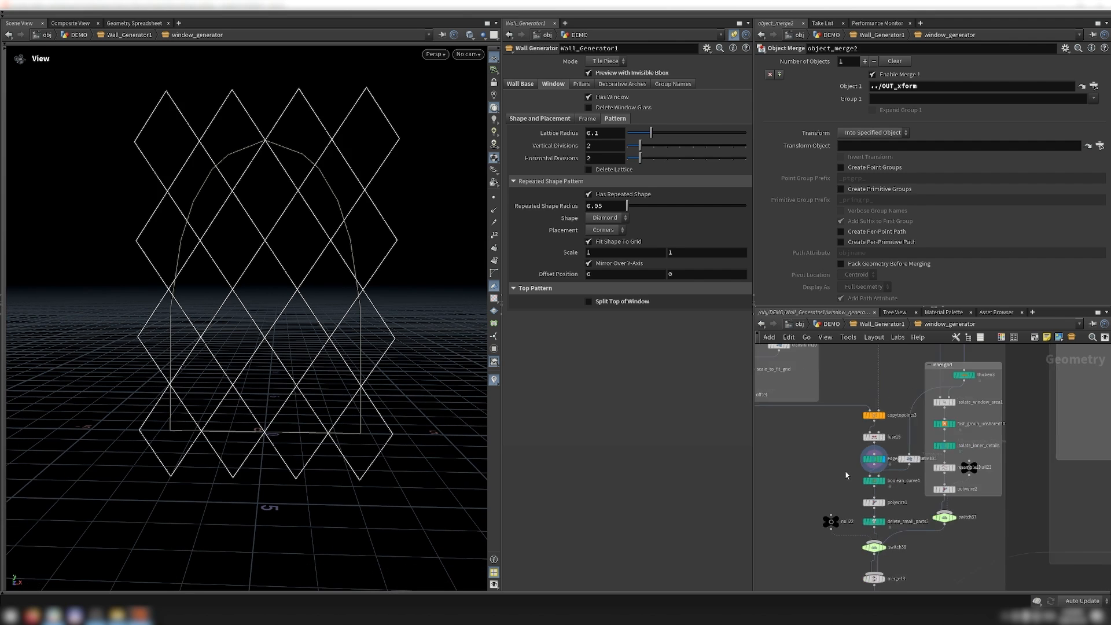
scroll(941, 429, "up", 4)
left_click(927, 389)
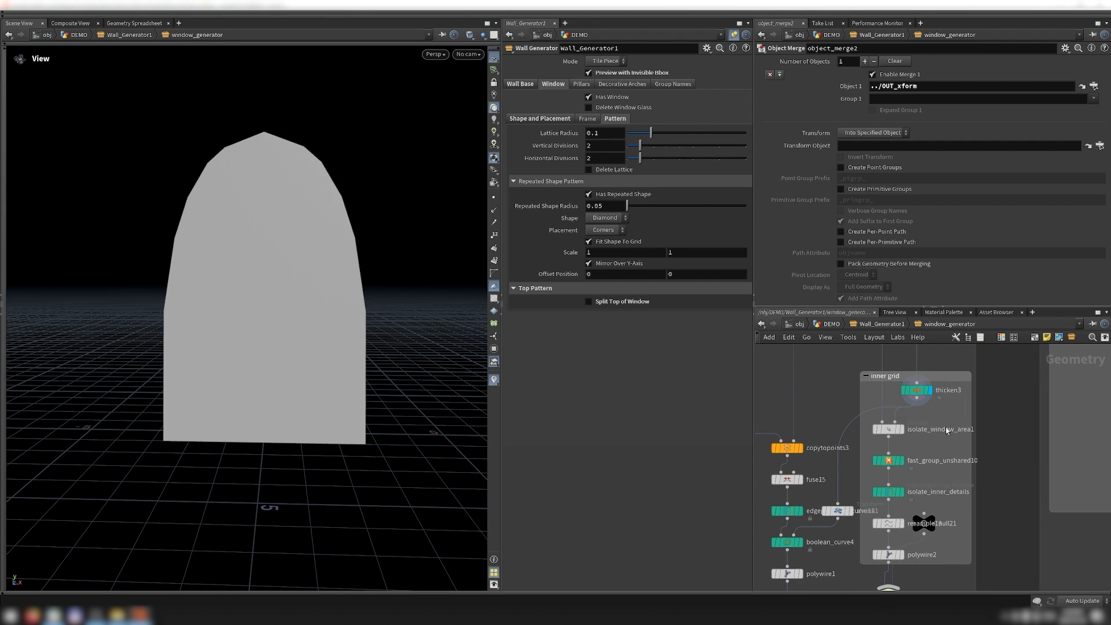
scroll(817, 484, "down", 3)
scroll(817, 484, "up", 4)
left_click(802, 505)
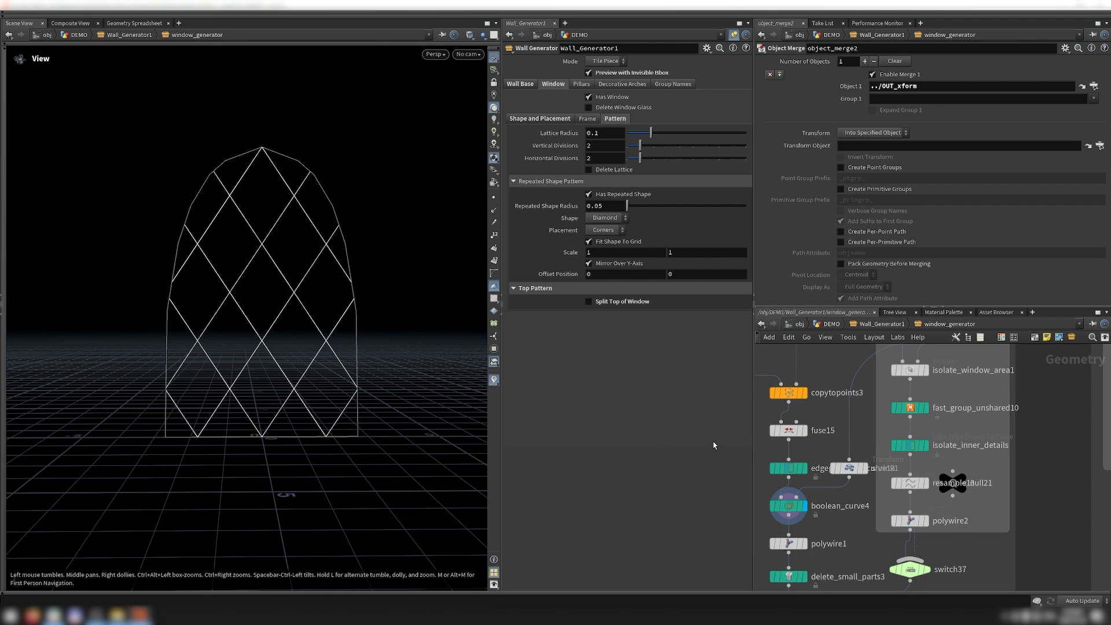
Set the repeated shape scale to 0.5 by 0.5, and display polywire1 to inspect the small fragment at the window edge
middle_click_drag(570, 252, 535, 251)
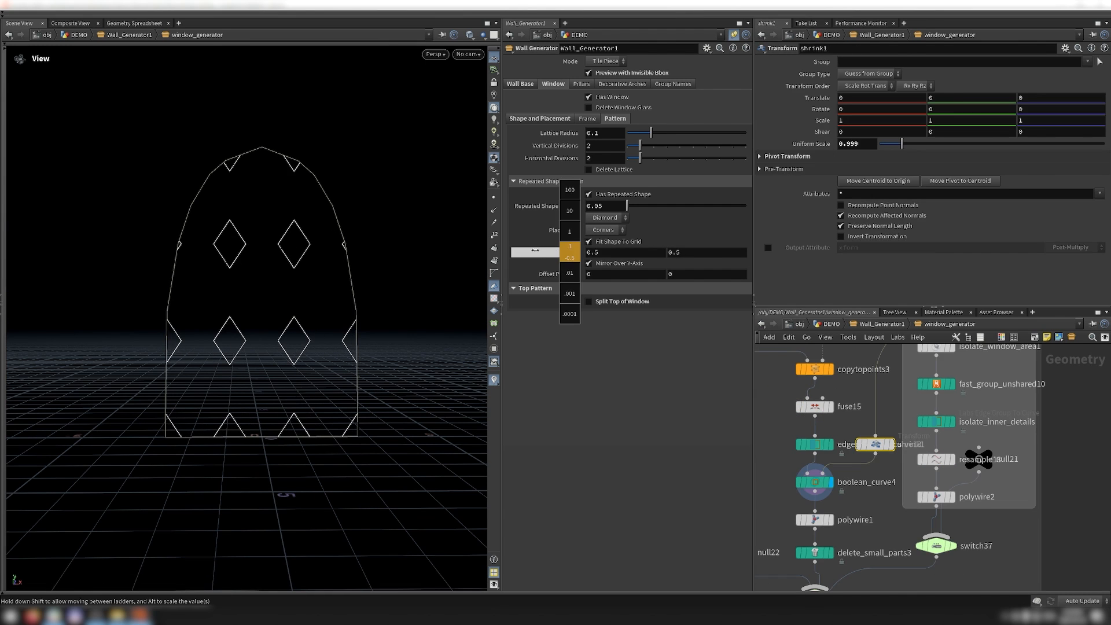
scroll(845, 463, "up", 1)
left_click(845, 432)
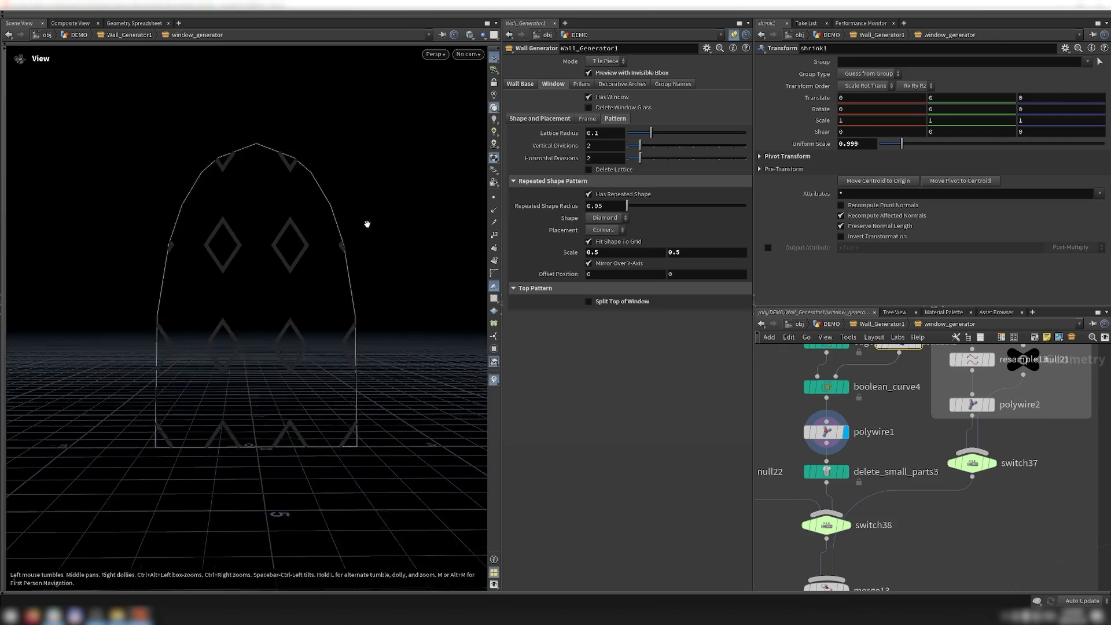
scroll(350, 241, "up", 4)
left_click_drag(345, 243, 362, 263)
scroll(347, 230, "up", 5)
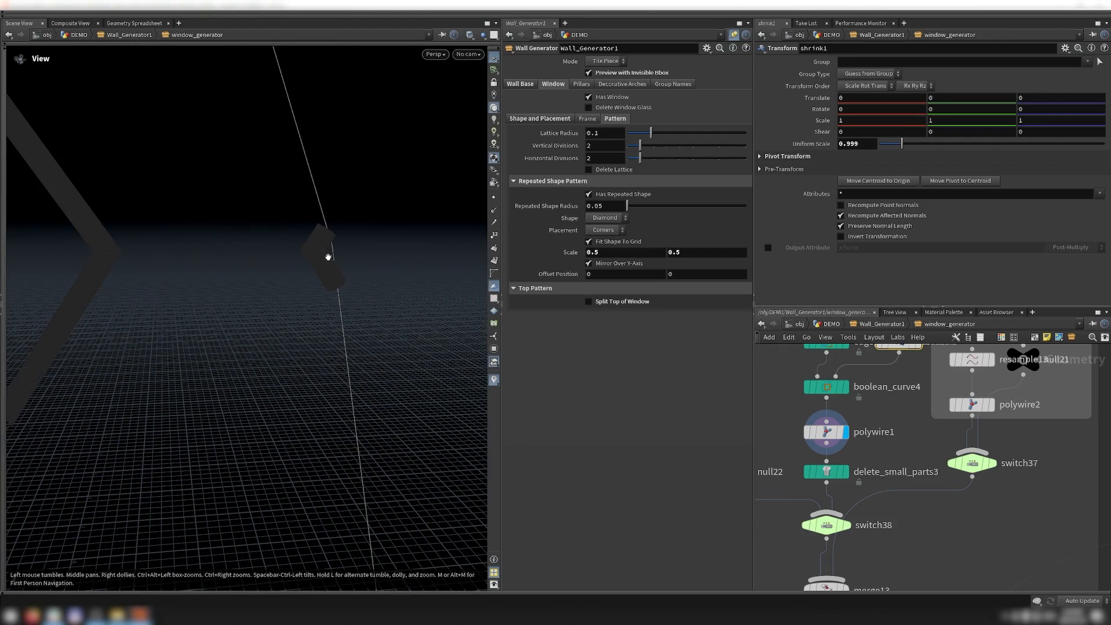
scroll(851, 440, "down", 2)
Display delete_small_parts3 with the whole window framed, and show its parameters
left_click(846, 431)
key("space+g")
left_click(828, 433)
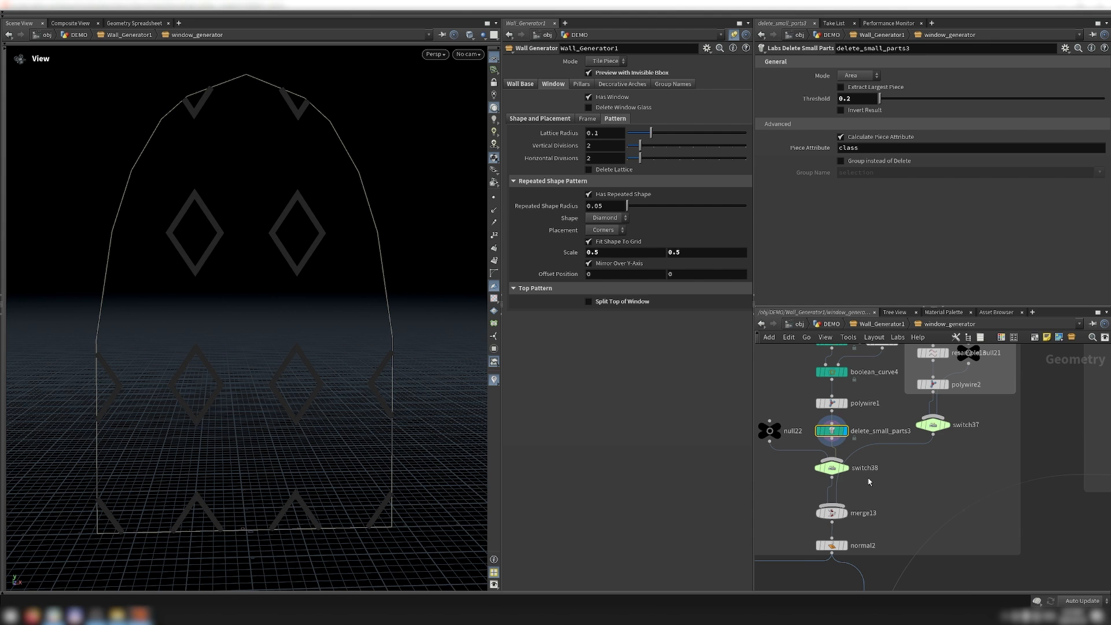
Display switch37, isolate_window_area1 and fast_group_unshared10 in the inner grid network, and show the unshared edge group's parameters
scroll(868, 478, "down", 5)
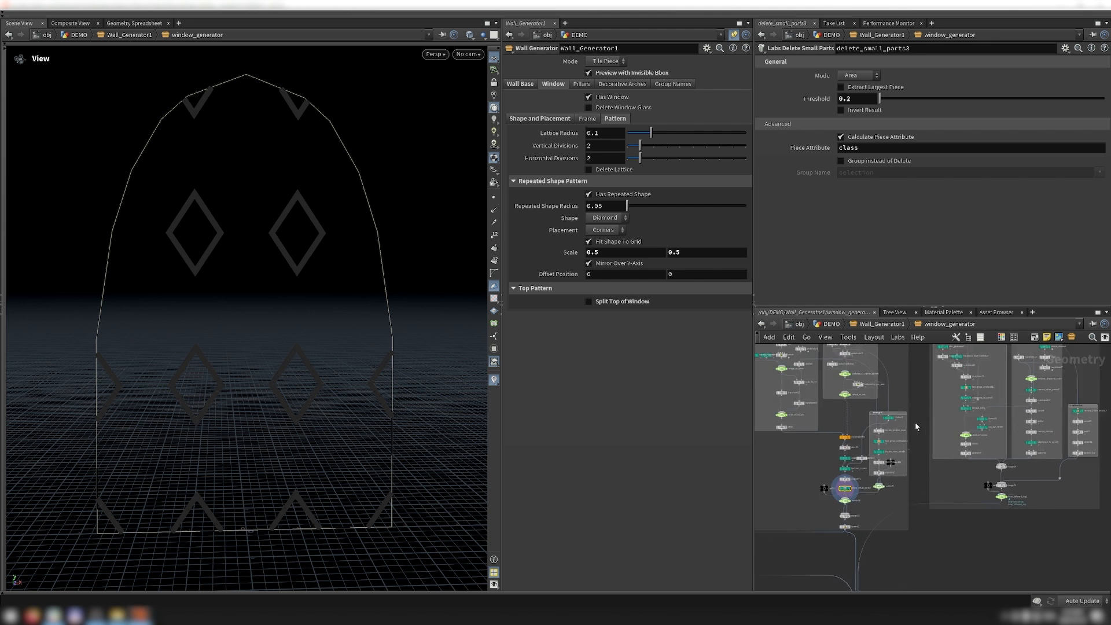
scroll(894, 481, "up", 5)
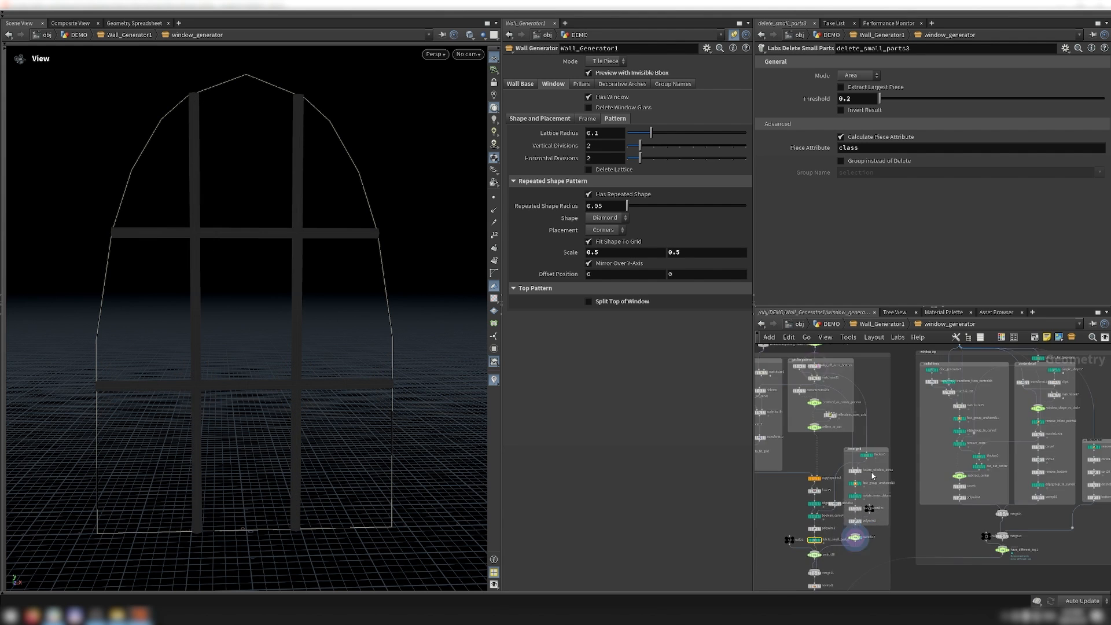
left_click(851, 501)
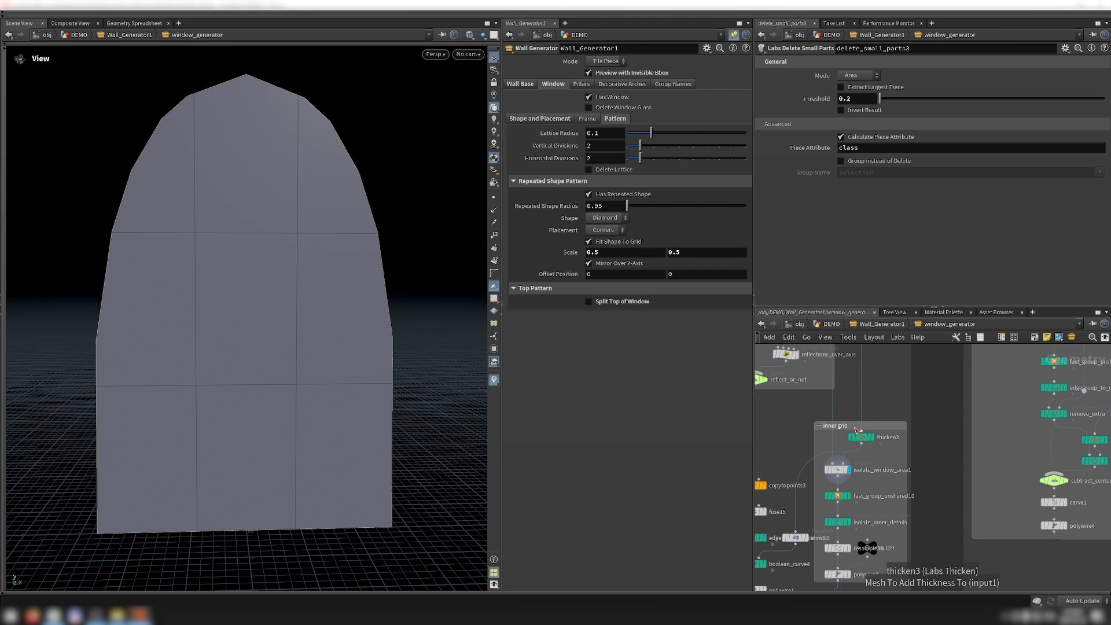
scroll(859, 434, "down", 2)
scroll(857, 483, "up", 2)
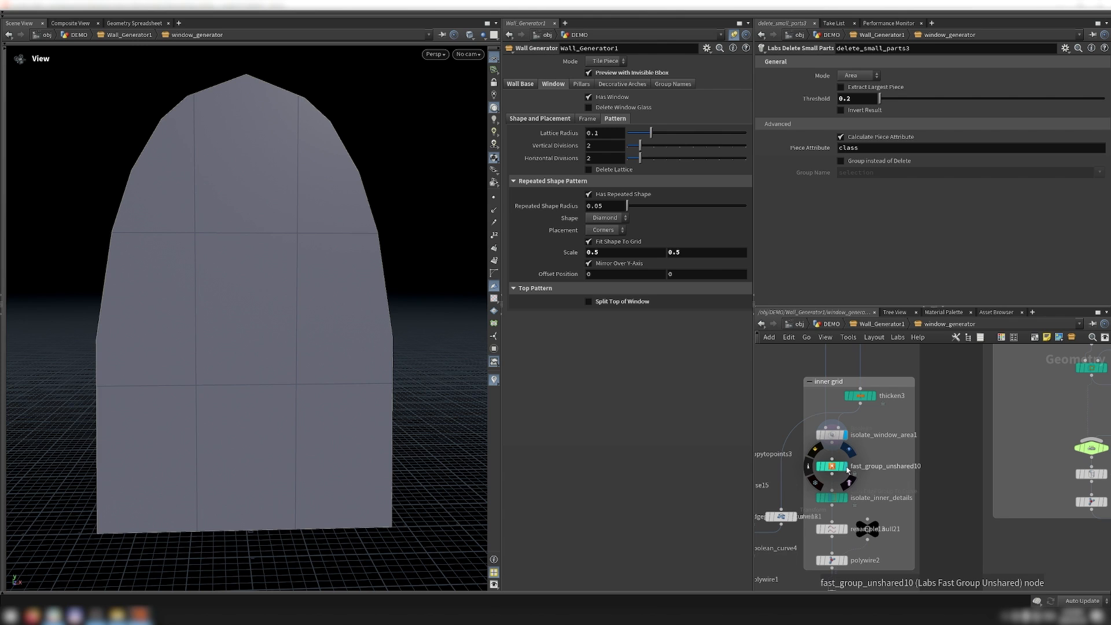
left_click(847, 471)
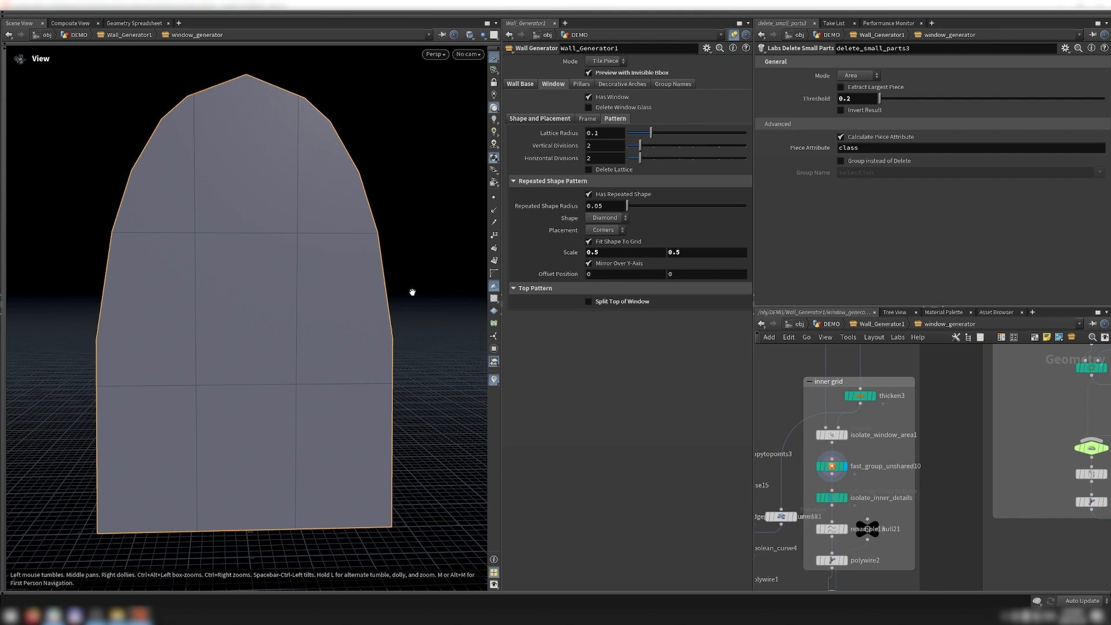
left_click(907, 464)
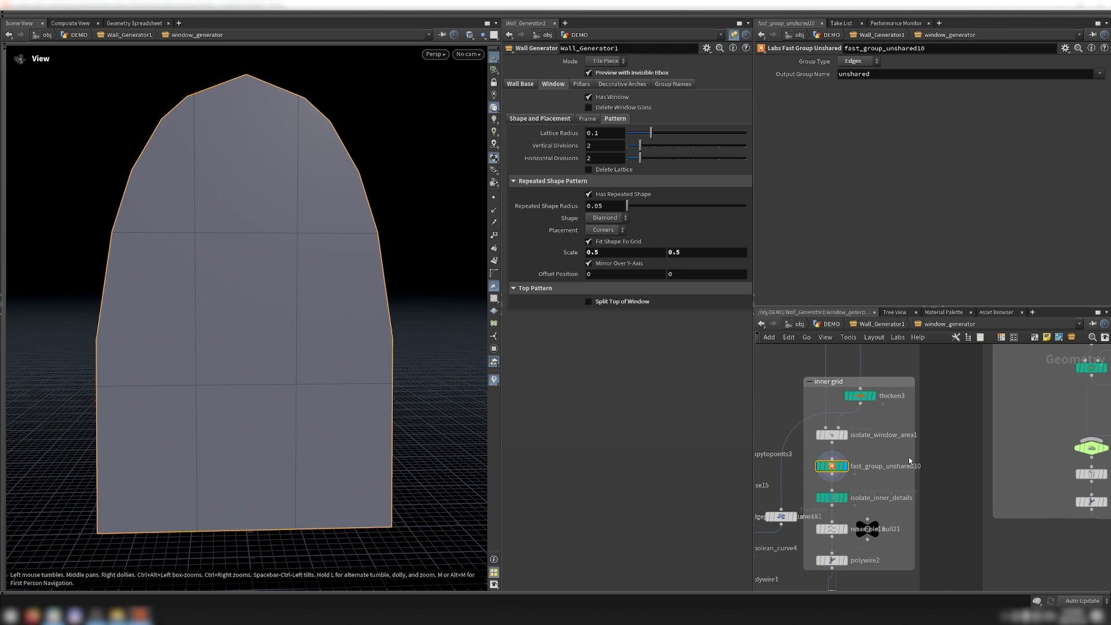
Display isolate_inner_details, the resample node and polywire2 to follow the inner grid lines becoming bars
scroll(868, 480, "up", 2)
left_click(845, 483)
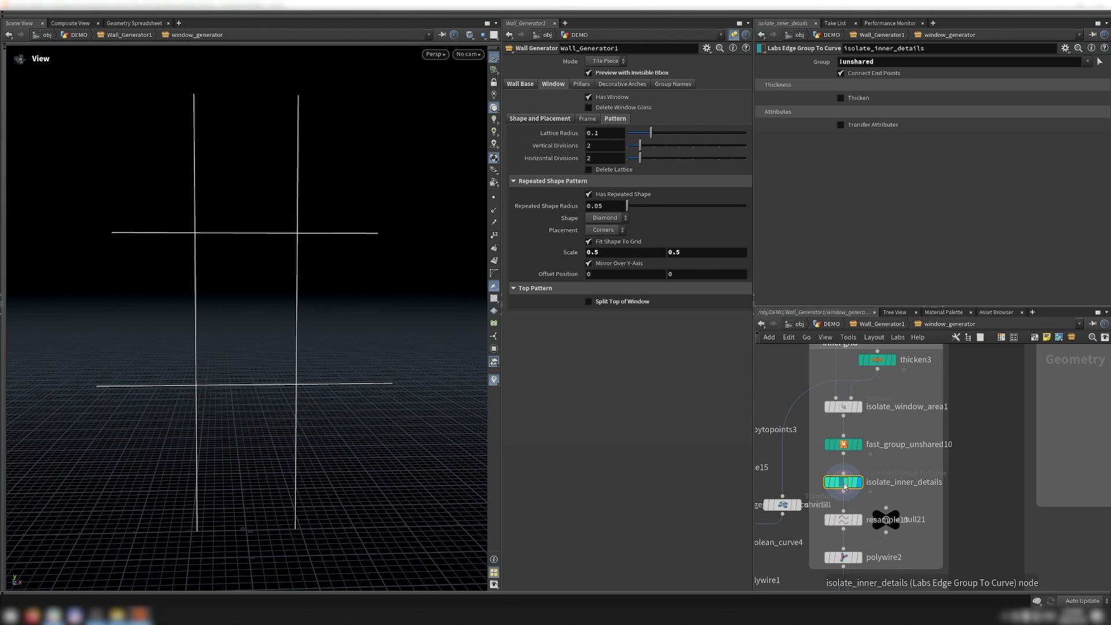
scroll(853, 480, "down", 2)
scroll(873, 522, "up", 2)
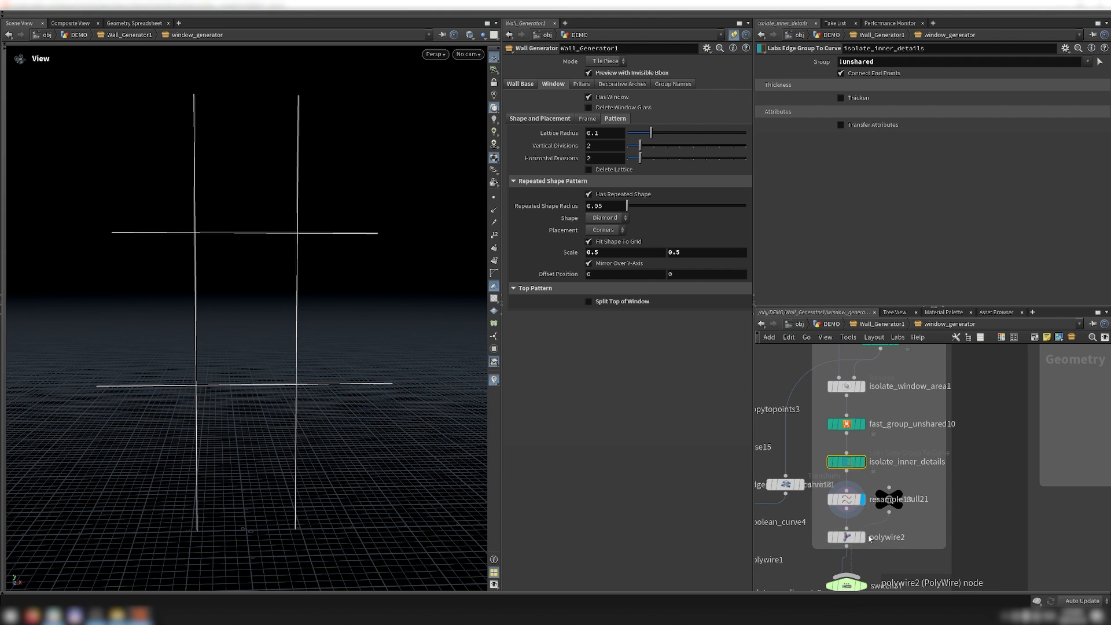
left_click(866, 536)
scroll(862, 486, "down", 5)
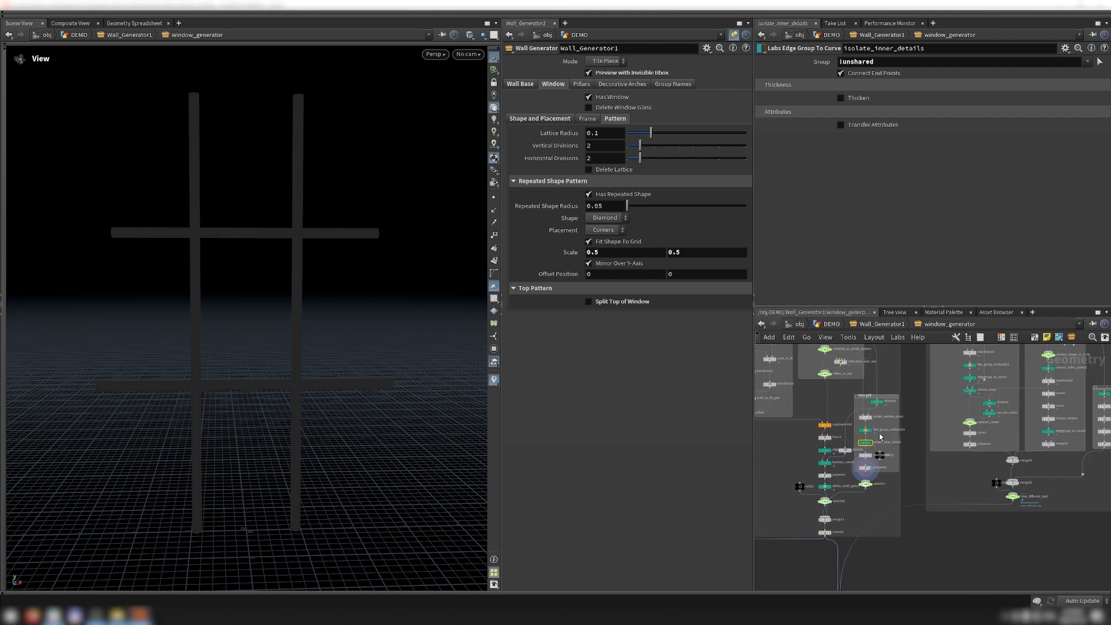
Display normal2 to view the inner grid bars merged with the repeated diamonds
scroll(850, 501, "up", 5)
left_click(822, 521)
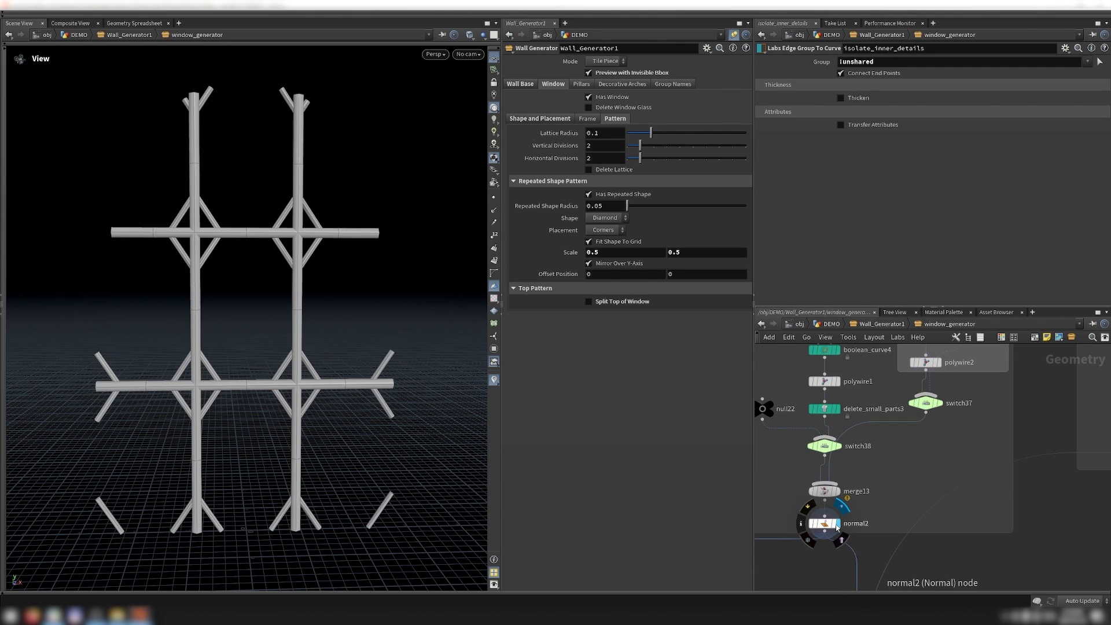
scroll(896, 466, "down", 5)
scroll(896, 466, "up", 5)
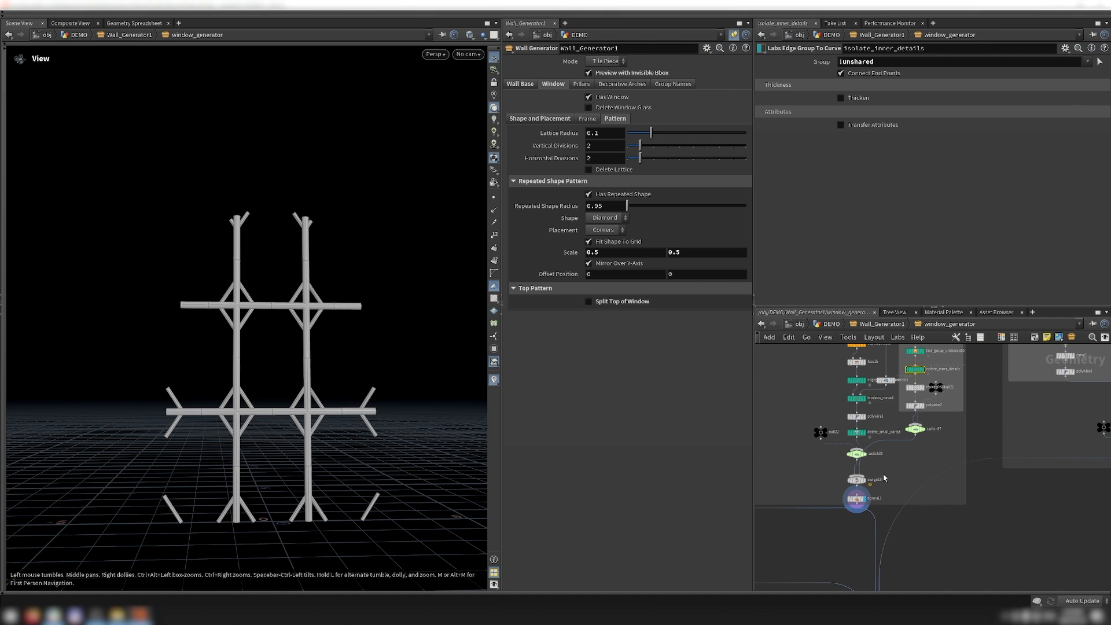
Display isolate_top, enable Split Top of Window, and set the Split Location to 0.689
scroll(884, 481, "down", 5)
left_click_drag(1005, 489, 916, 385)
left_click(958, 494)
scroll(936, 508, "up", 10)
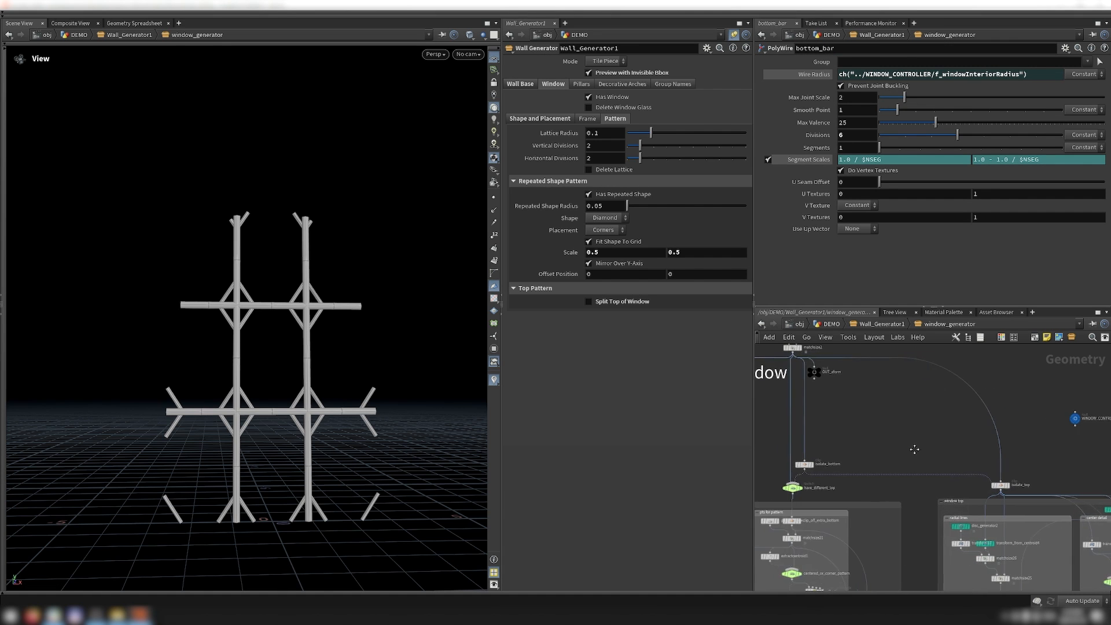
scroll(936, 508, "up", 2)
left_click(936, 474)
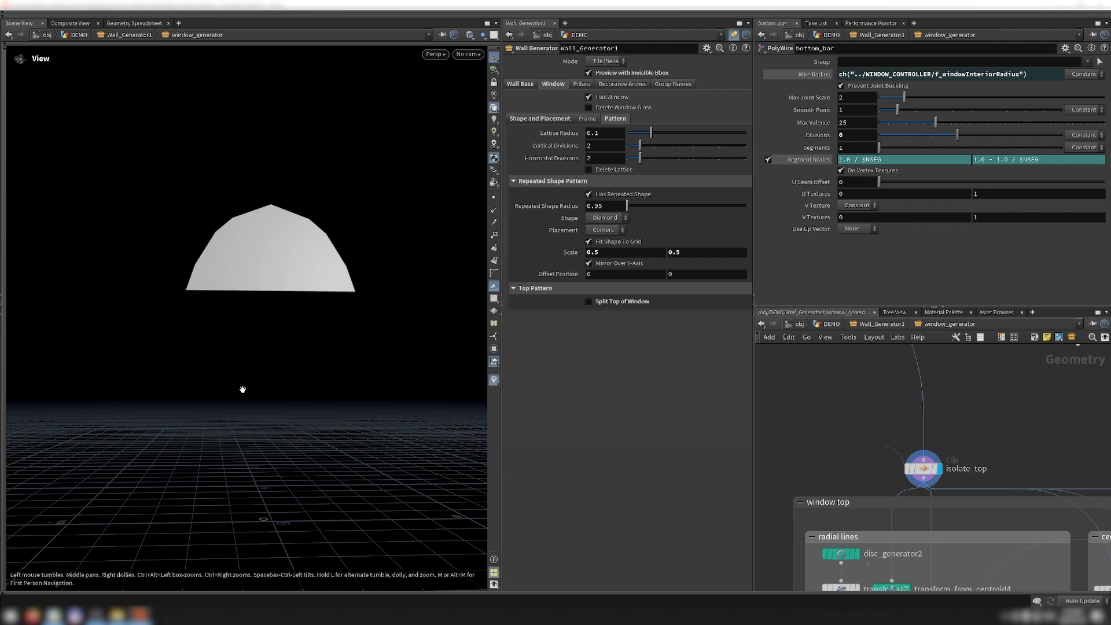
left_click(630, 302)
left_click_drag(639, 325, 713, 342)
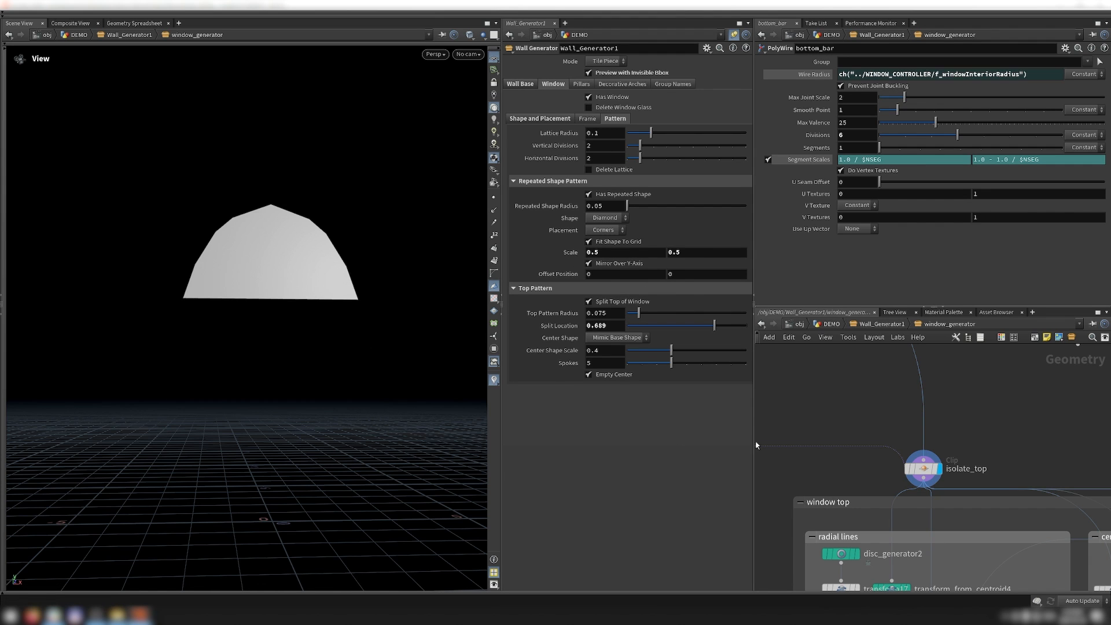
Display polywire4, sweep10 and bottom_bar to view the window top's spokes, center arch and bottom bar separately
scroll(861, 388, "down", 3)
middle_click_drag(897, 521, 858, 361)
left_click(868, 545)
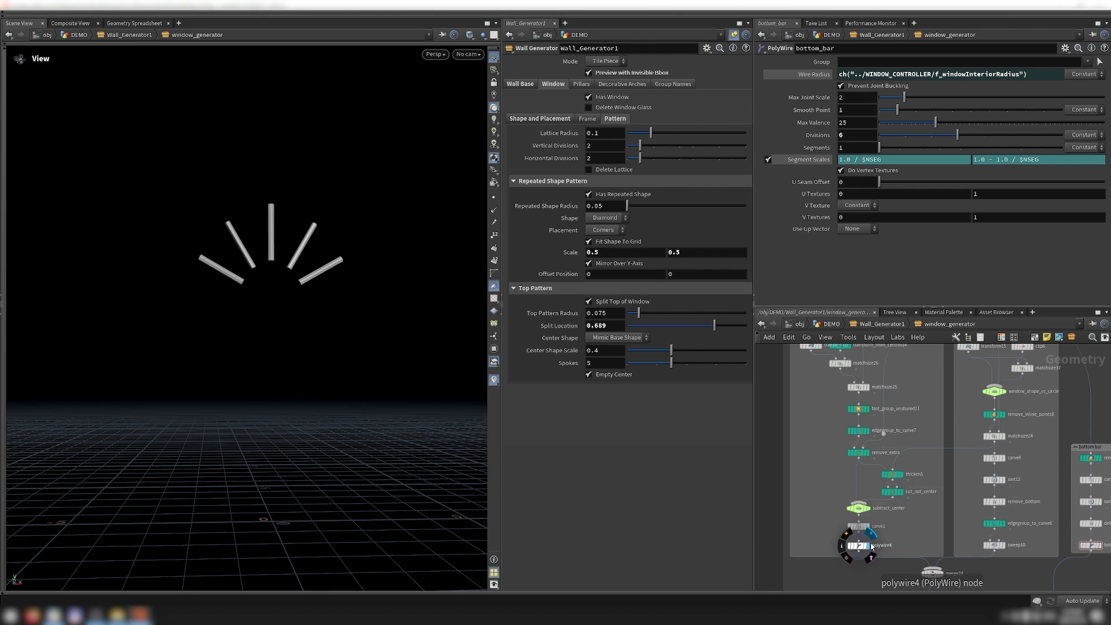
scroll(946, 530, "down", 1)
middle_click_drag(946, 529, 893, 499)
left_click(928, 525)
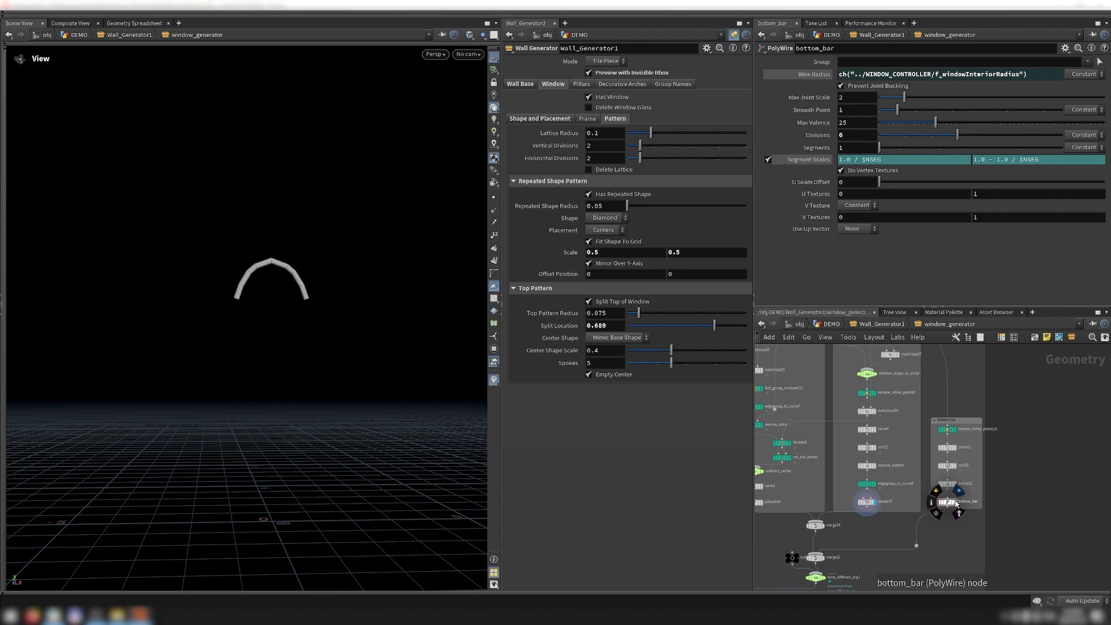
left_click(955, 503)
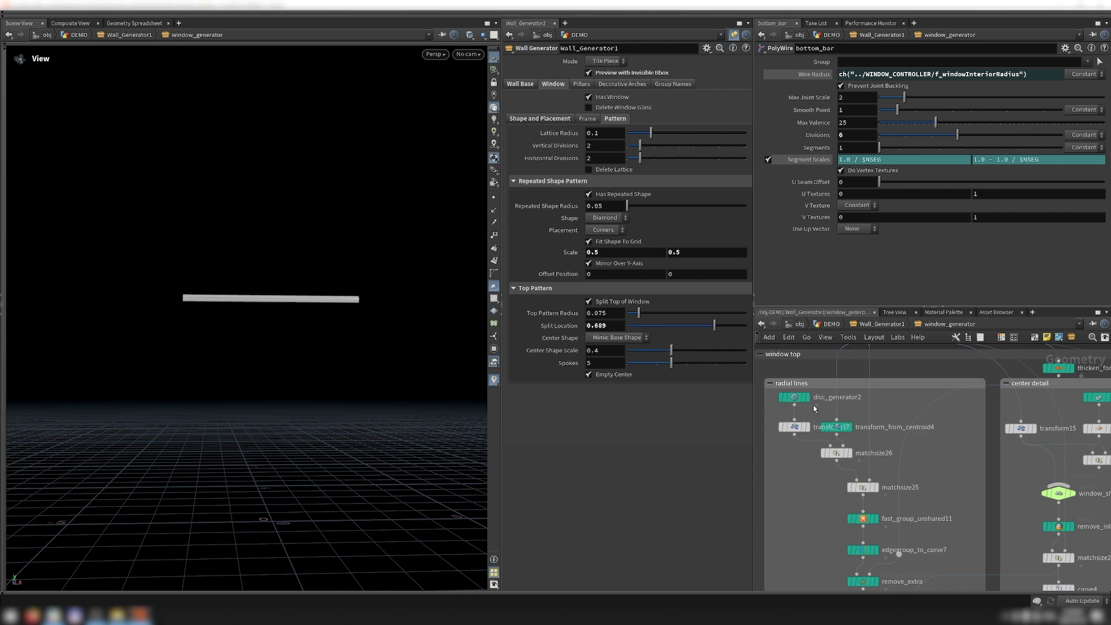
Display matchsize25 in the radial lines network and frame the segmented half disc in the viewport
left_click(877, 491)
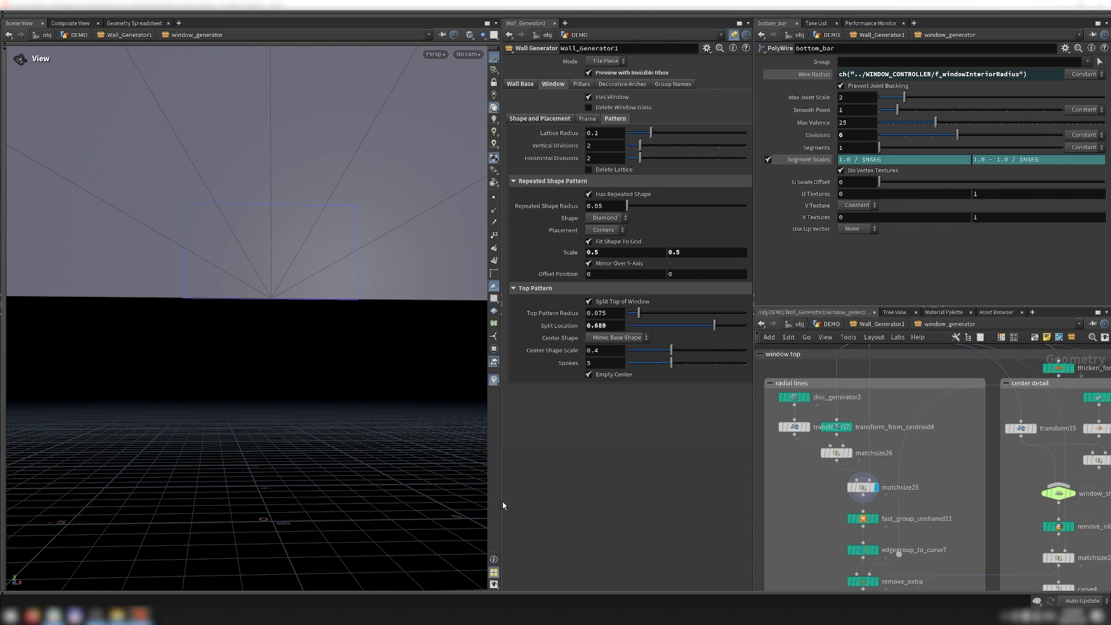
key("space+f")
scroll(877, 536, "down", 2)
middle_click_drag(877, 536, 877, 507)
scroll(878, 510, "down", 1)
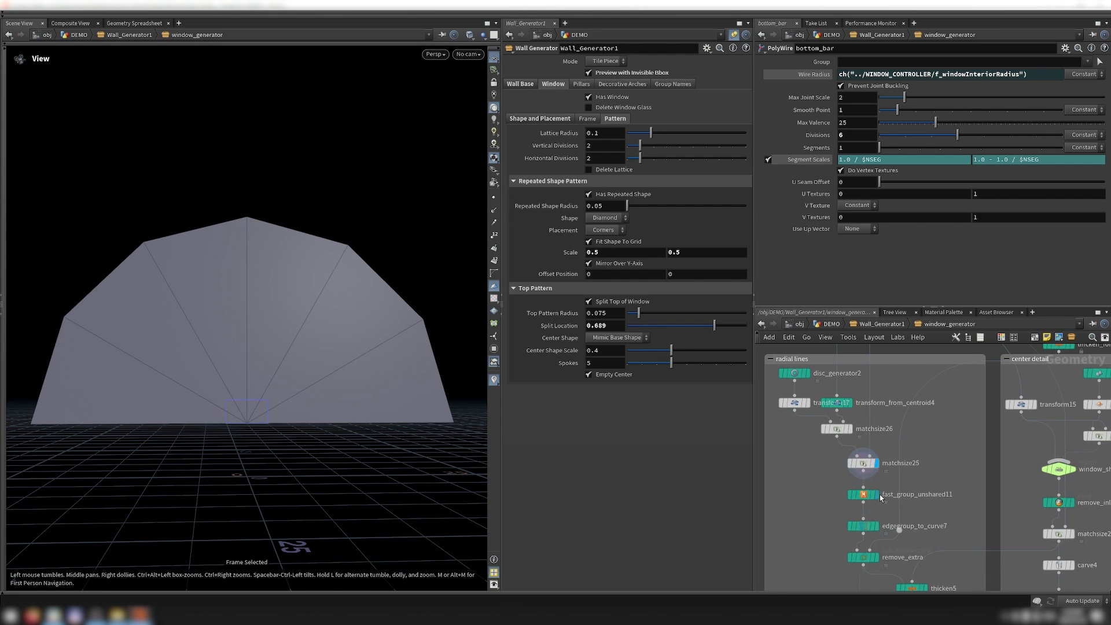
Display fast_group_unshared11, edgegroup_to_curve7 and subtract_center to follow how the radial spokes are extracted and trimmed
left_click(885, 450)
scroll(889, 480, "down", 1)
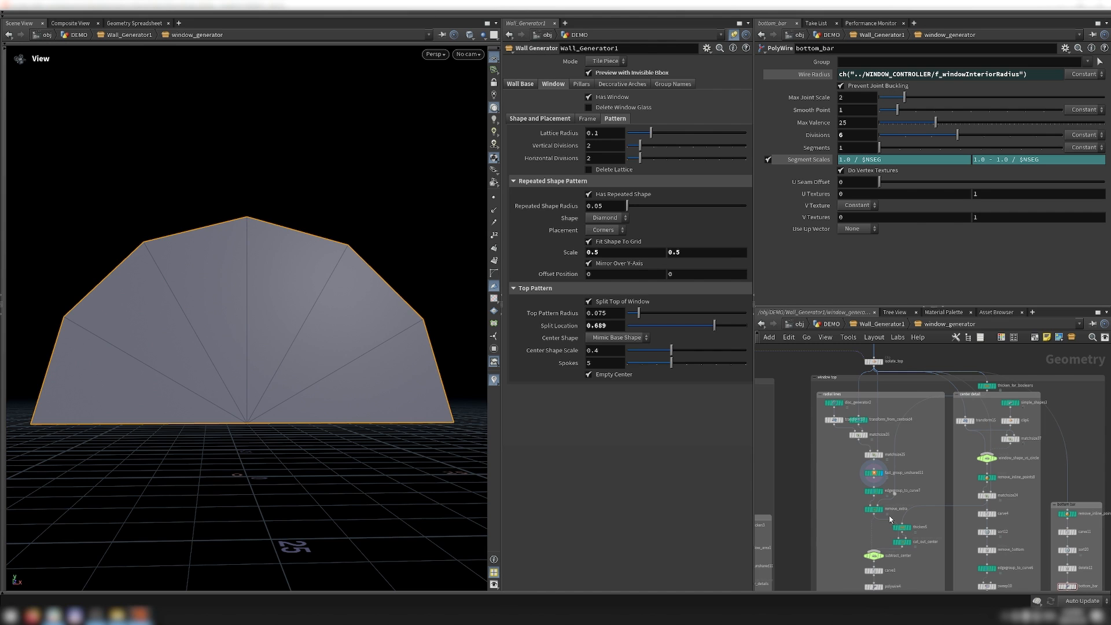
scroll(891, 497, "up", 3)
left_click(877, 490)
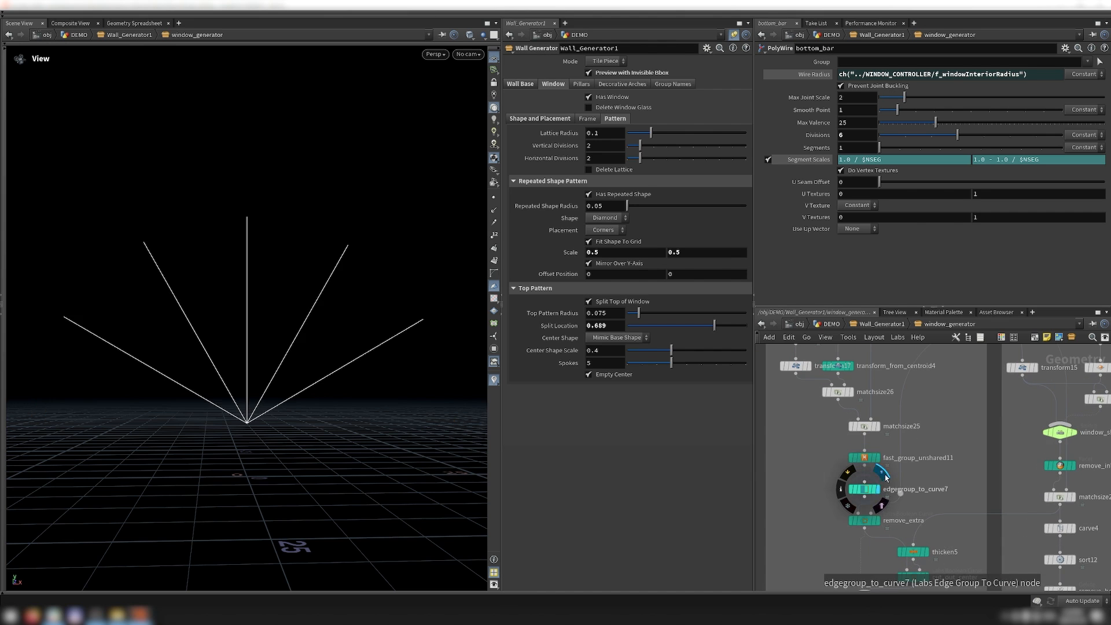
scroll(866, 425, "down", 1)
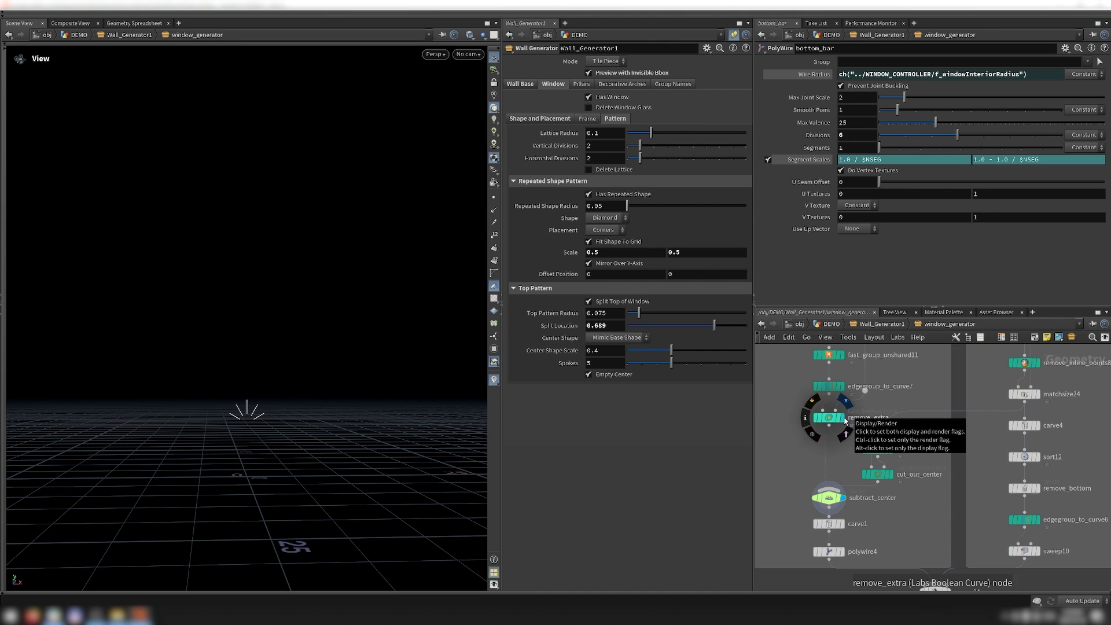
Display remove_extra and subtract_center to compare the spokes before and after the center cut-out
left_click(845, 421)
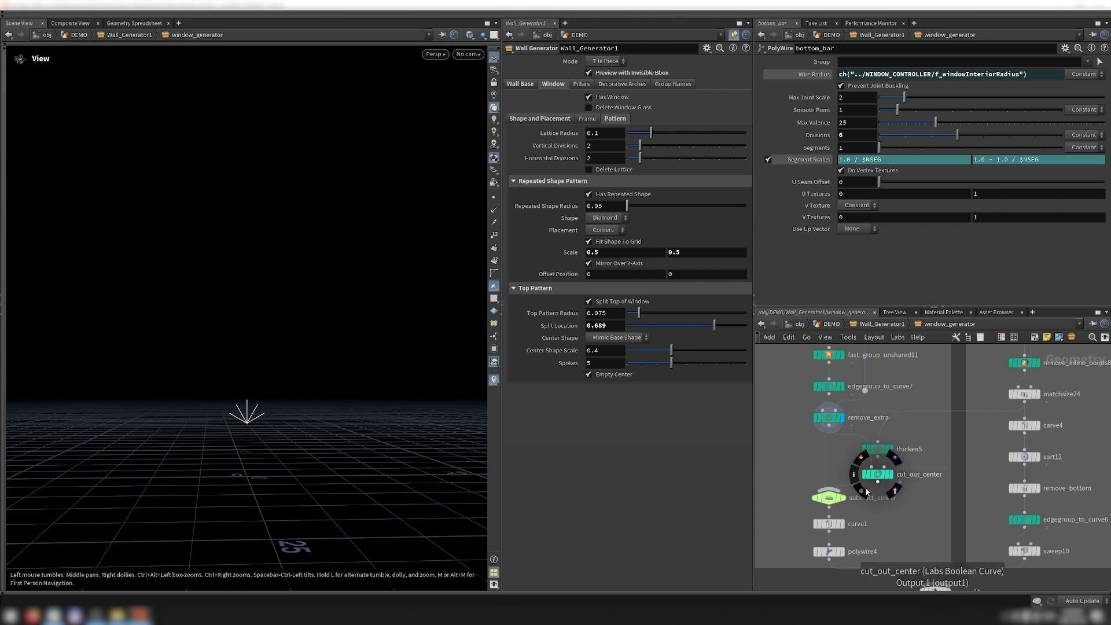
left_click(844, 498)
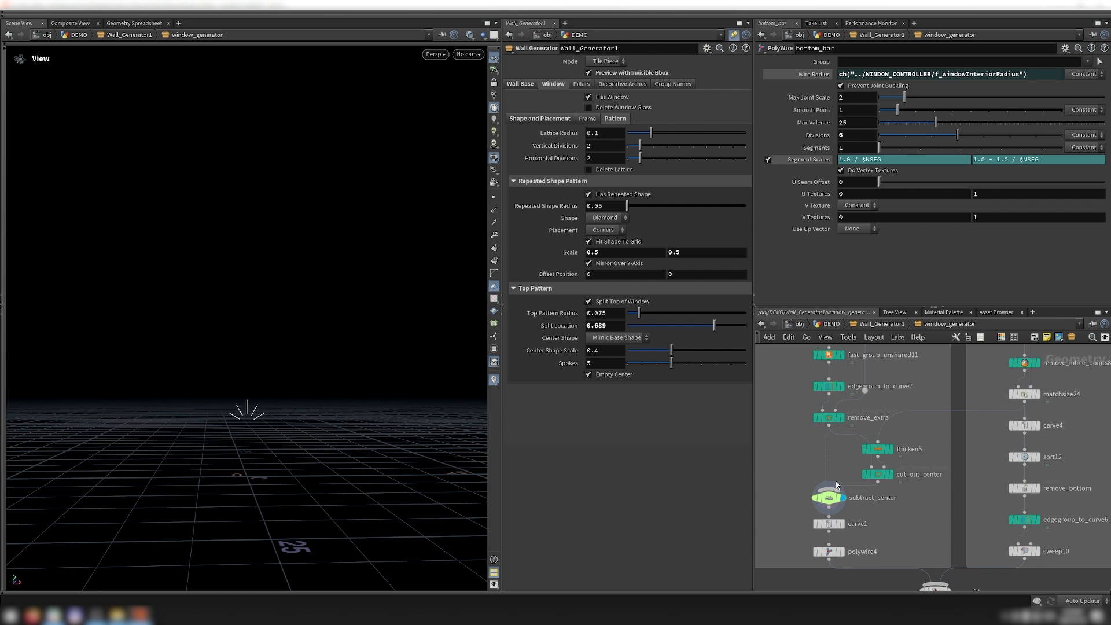
Display remove_inline_points8 in the center detail network, frame the shape in the viewport and turn on point display
scroll(753, 533, "down", 3)
scroll(888, 421, "up", 4)
scroll(897, 400, "down", 1)
left_click(902, 375)
key("f")
mouse_move(361, 414)
left_mouse_down()
mouse_move(352, 458)
mouse_move(364, 415)
left_mouse_up()
left_click(493, 197)
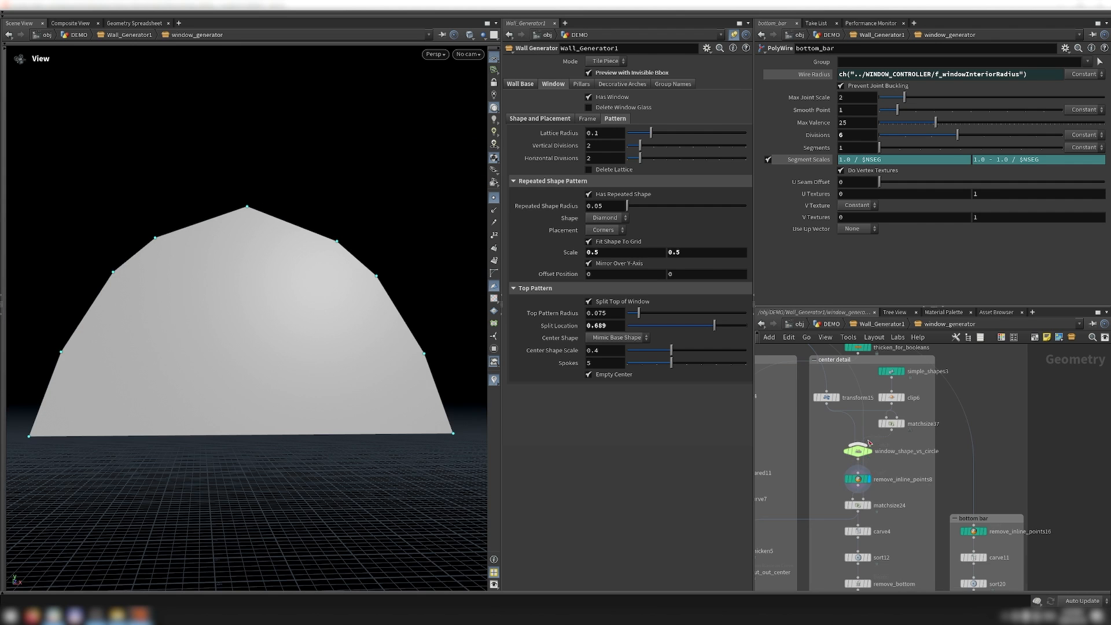
Display edgegroup_to_curve6 and sweep10 to follow how the center arch outline becomes a swept bar, framing it in the viewport
scroll(866, 438, "down", 4)
scroll(869, 510, "up", 4)
left_click(855, 479)
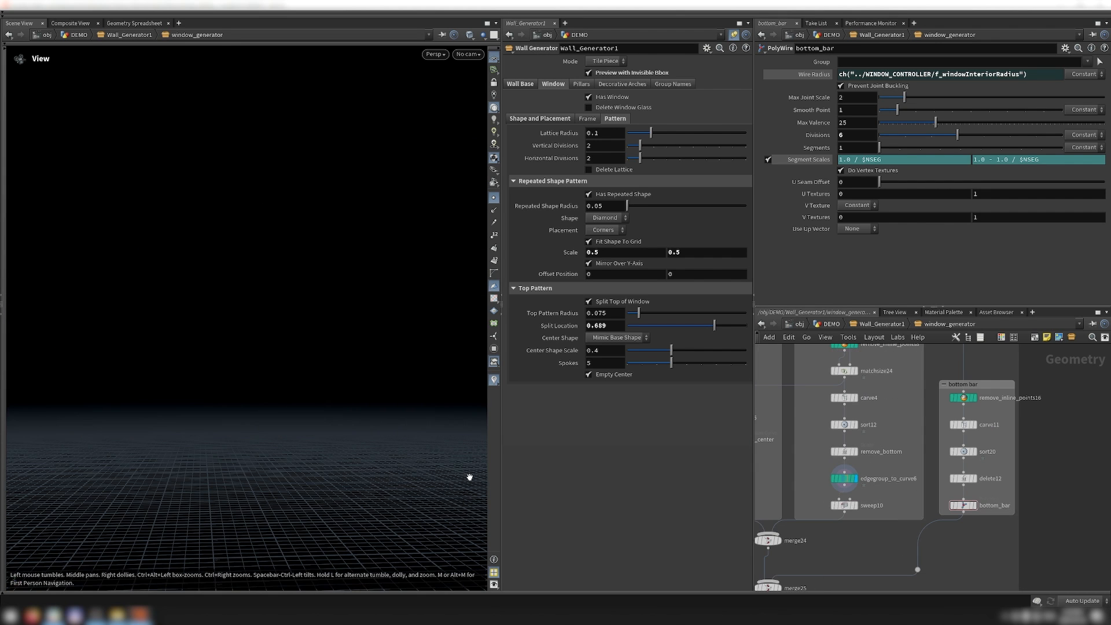
key("f")
left_click(856, 506)
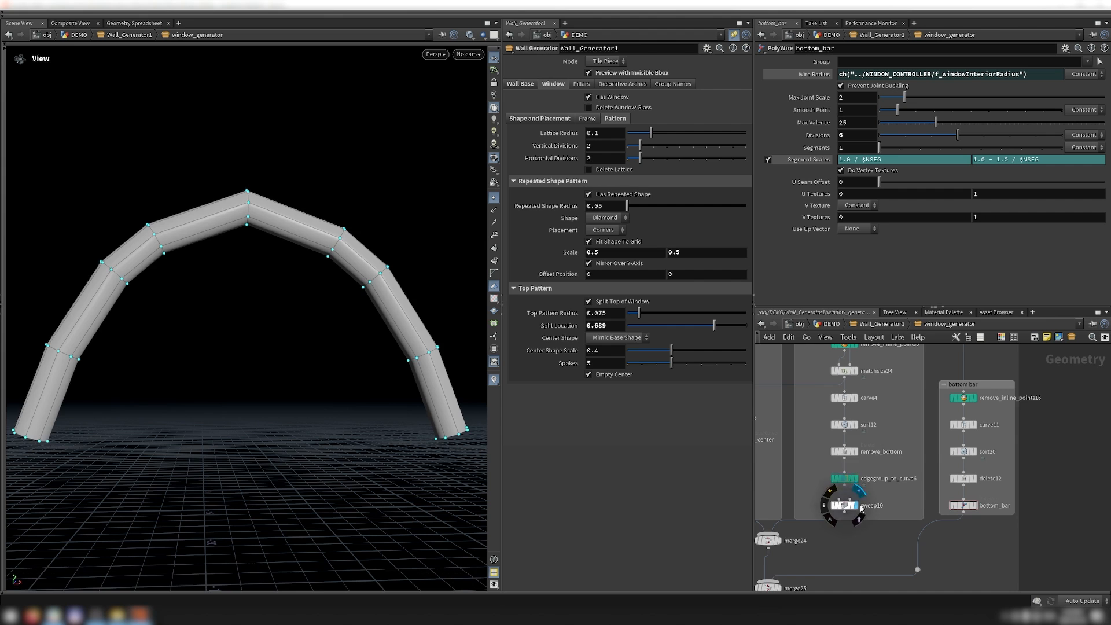
Display merge25 and frame the combined spokes, center arch and bottom bar
middle_click_drag(900, 509, 1035, 435)
left_click(914, 514)
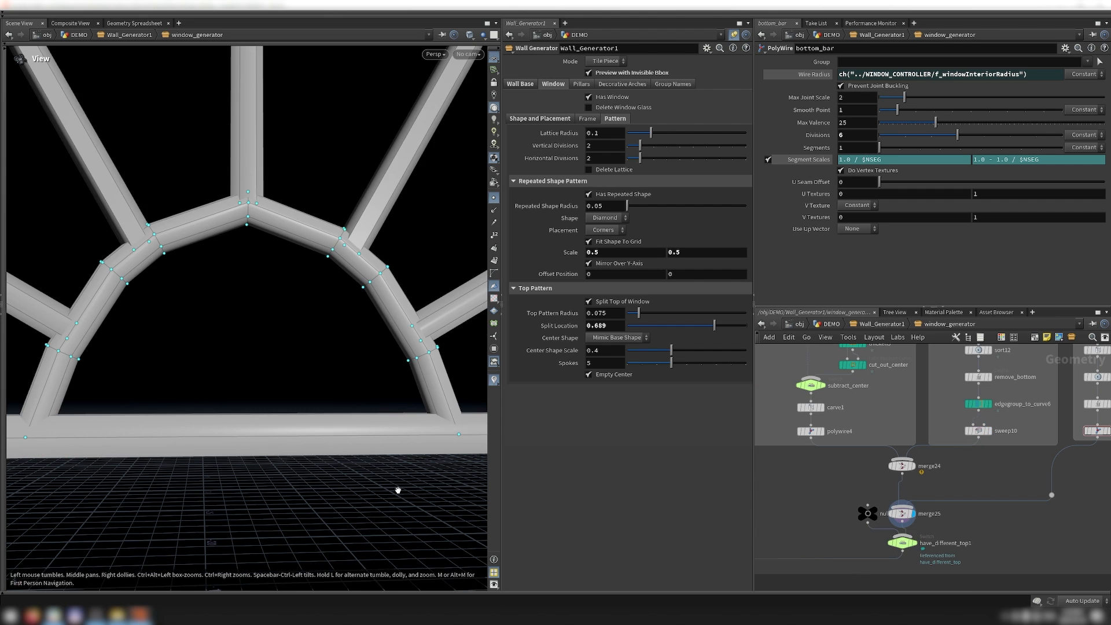
key("f")
Display the window generator's glass output and frame the solid pane in the viewport
scroll(920, 483, "down", 4)
scroll(940, 460, "up", 4)
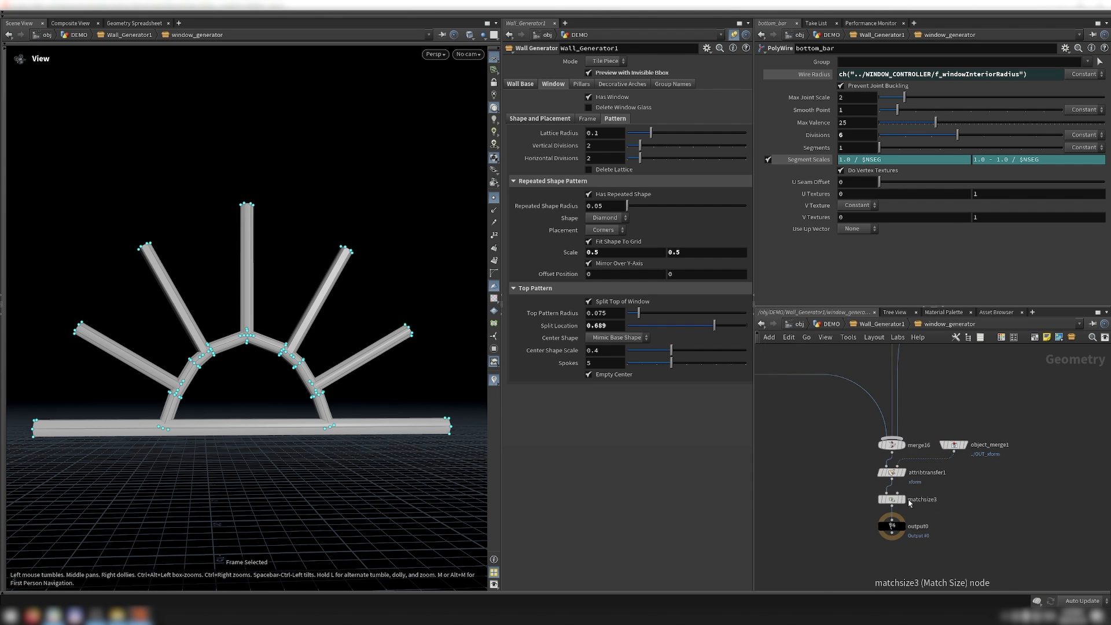
left_click(907, 487)
key("f")
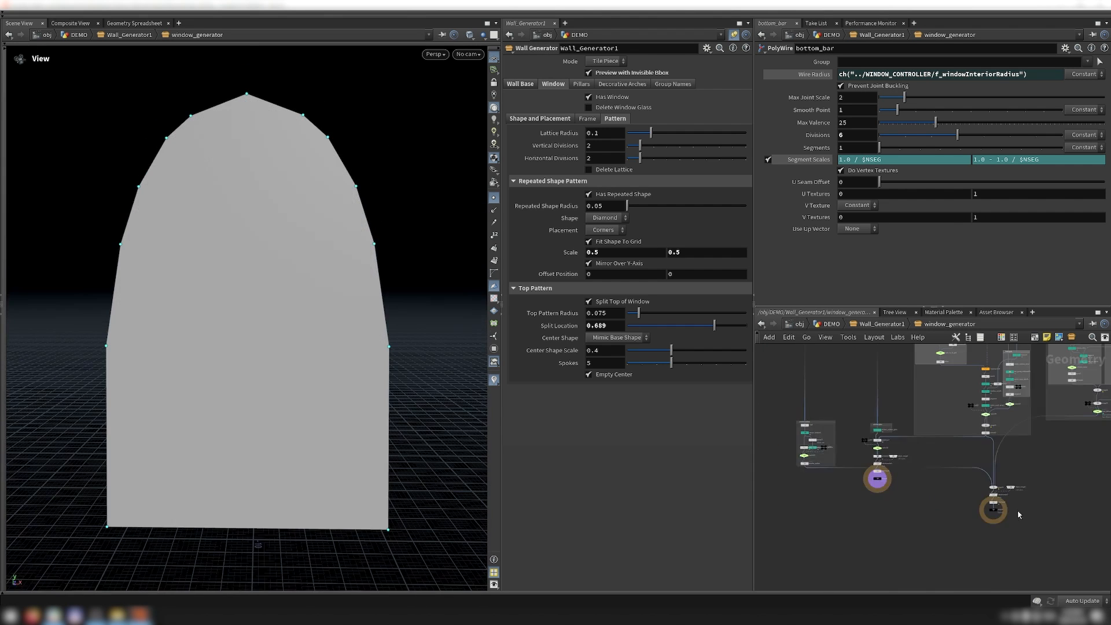
Display output0 and output1 in turn to compare the complete window lattice with the glass pane from an angle
scroll(1000, 511, "up", 4)
scroll(999, 512, "up", 2)
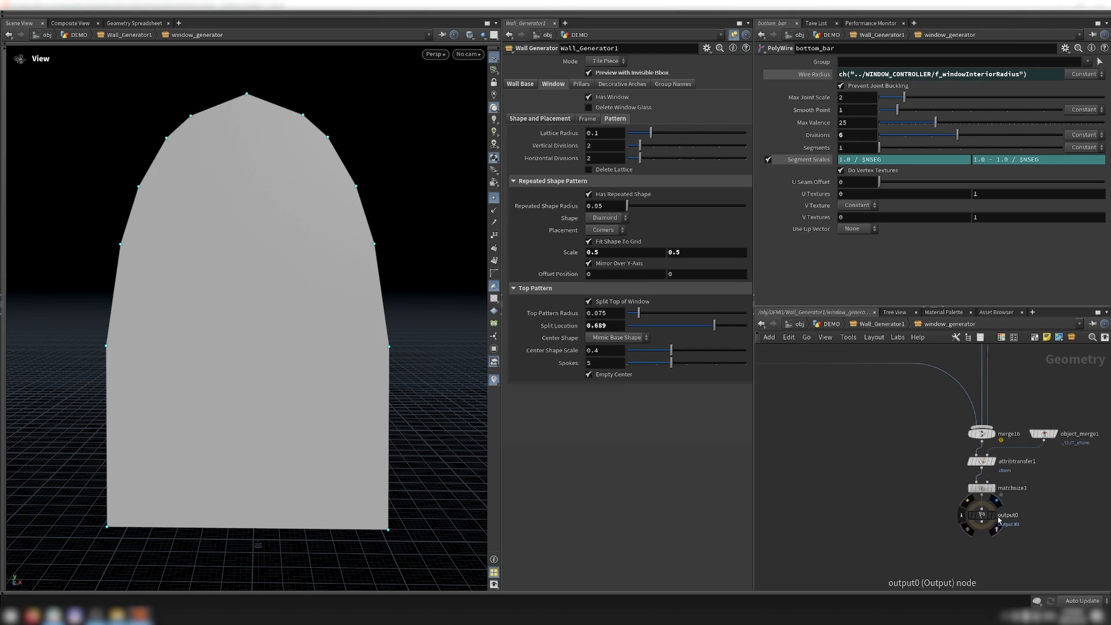
left_click(995, 513)
mouse_move(288, 398)
left_mouse_down()
mouse_move(366, 325)
mouse_move(280, 409)
left_mouse_up()
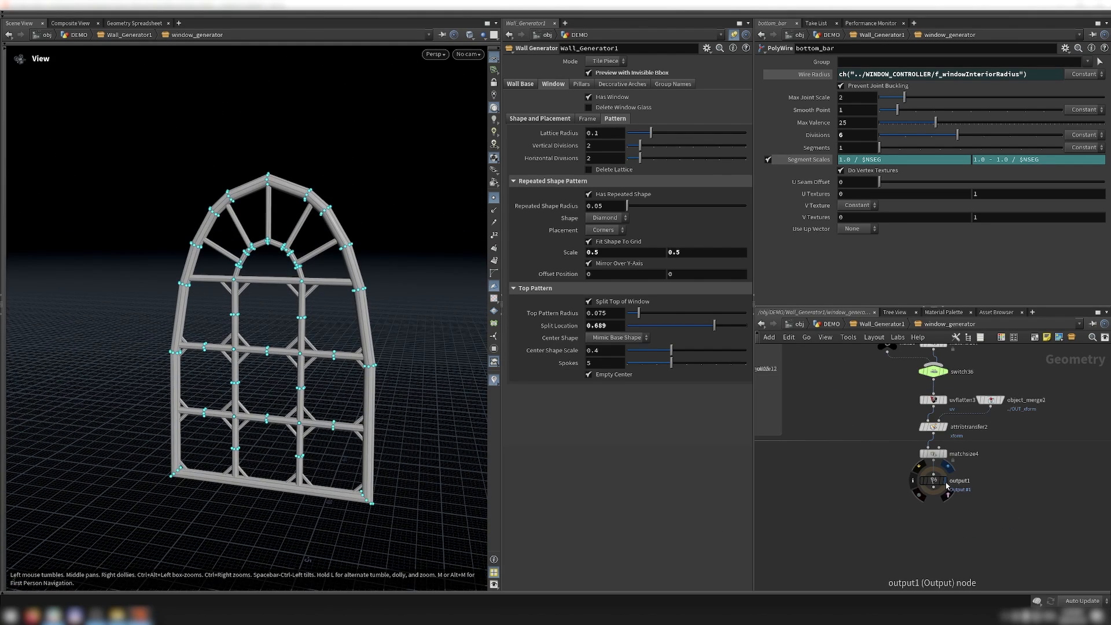
left_click(945, 484)
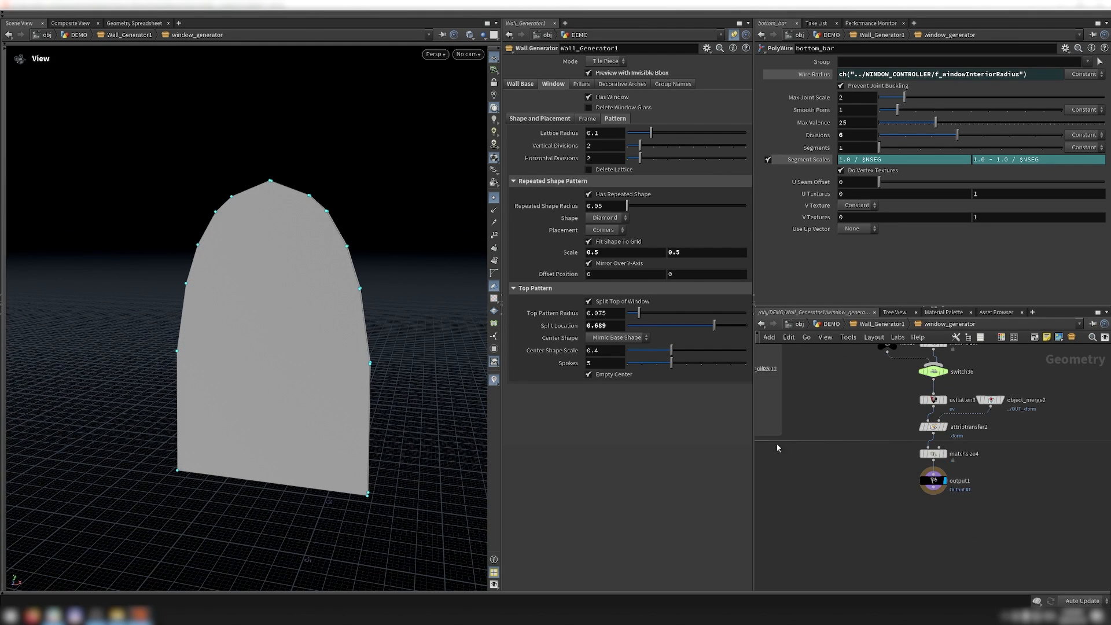
left_click_drag(261, 359, 316, 357)
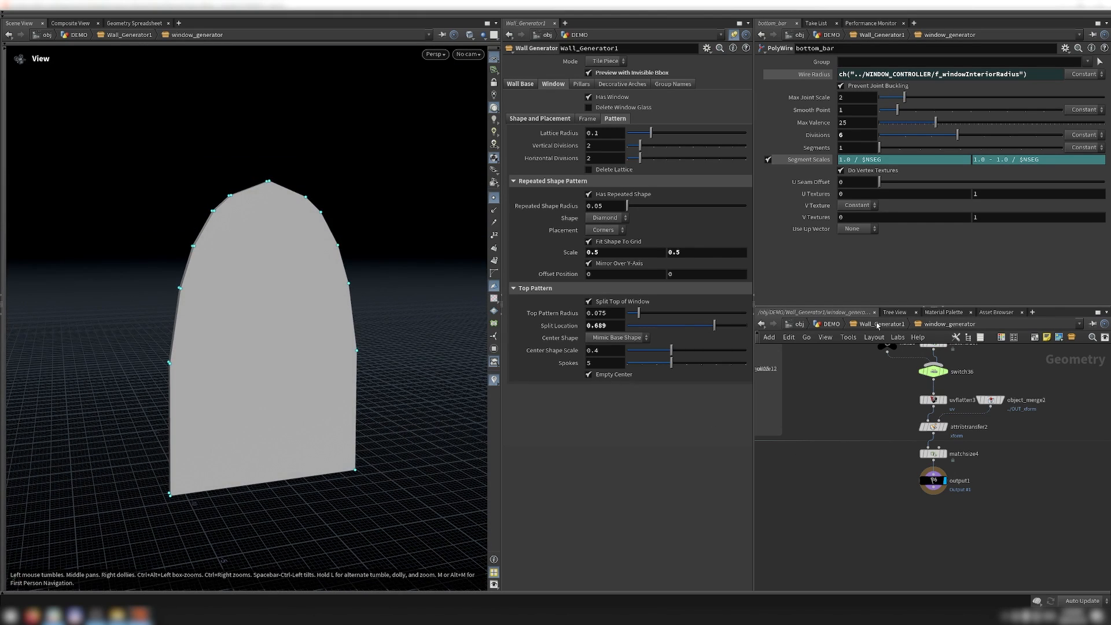
Return to the Wall_Generator1 network and bring up the actions available for the window_generator node
left_click(878, 326)
right_click(851, 463)
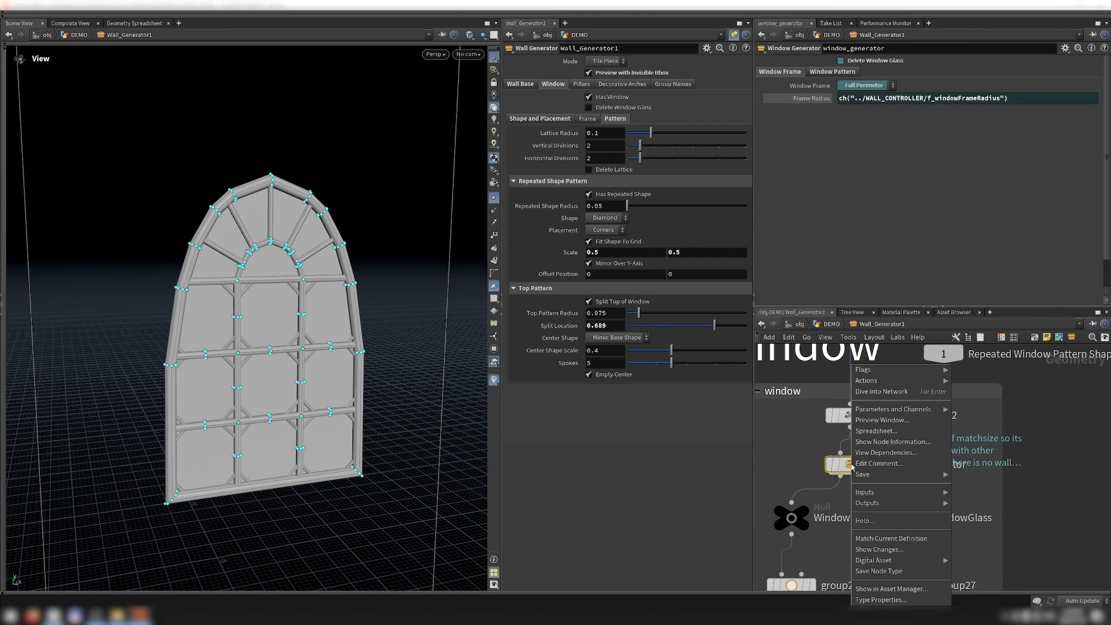
Match the window_generator node to its current definition and display the pillar geometry at merge18
left_click(917, 539)
scroll(844, 478, "down", 10)
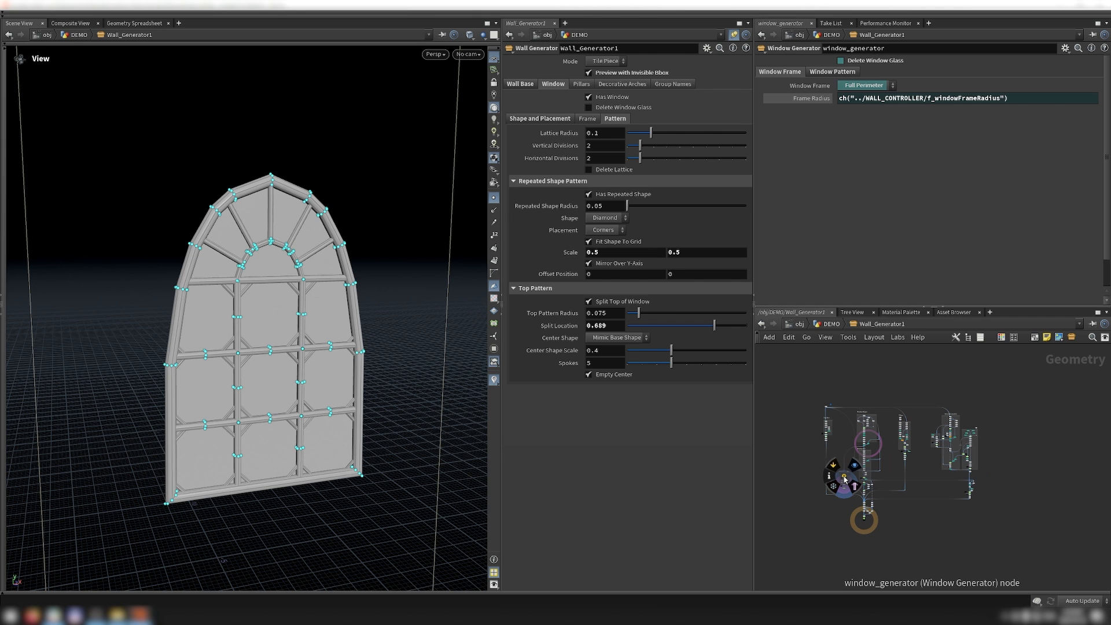
scroll(844, 478, "up", 2)
left_click_drag(903, 385, 901, 383)
left_click(942, 443)
scroll(929, 424, "up", 9)
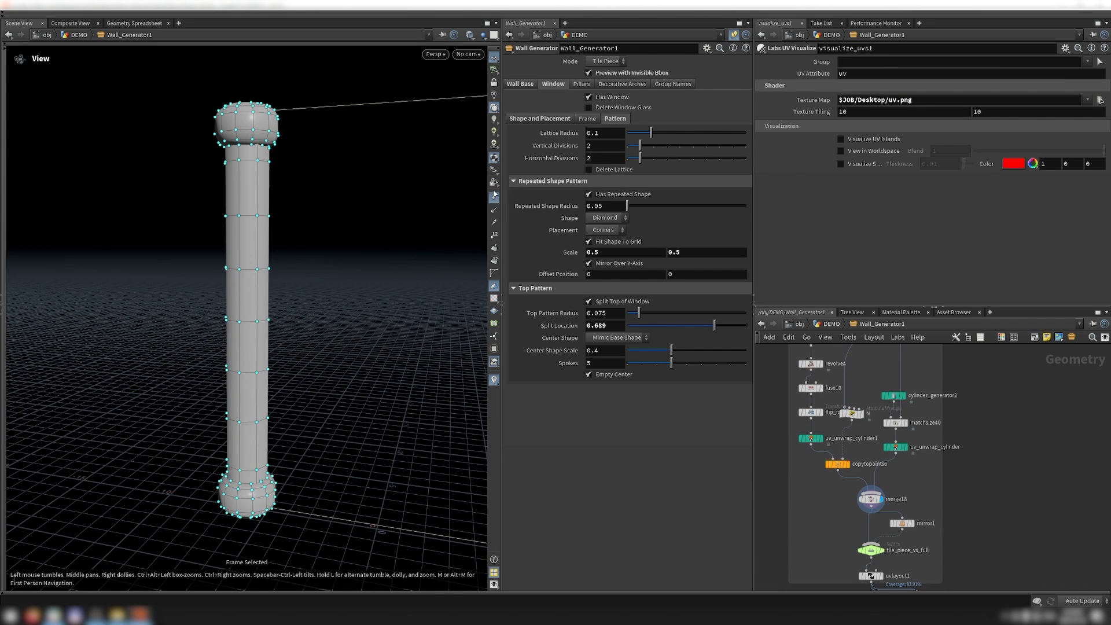
Turn off the point markers and wireframe overlay, and display the pillar base's profile curve after its inline points are removed
left_click(494, 195)
scroll(246, 397, "down", 3)
key("shift+w")
scroll(874, 513, "down", 4)
scroll(844, 426, "up", 3)
left_click(851, 418)
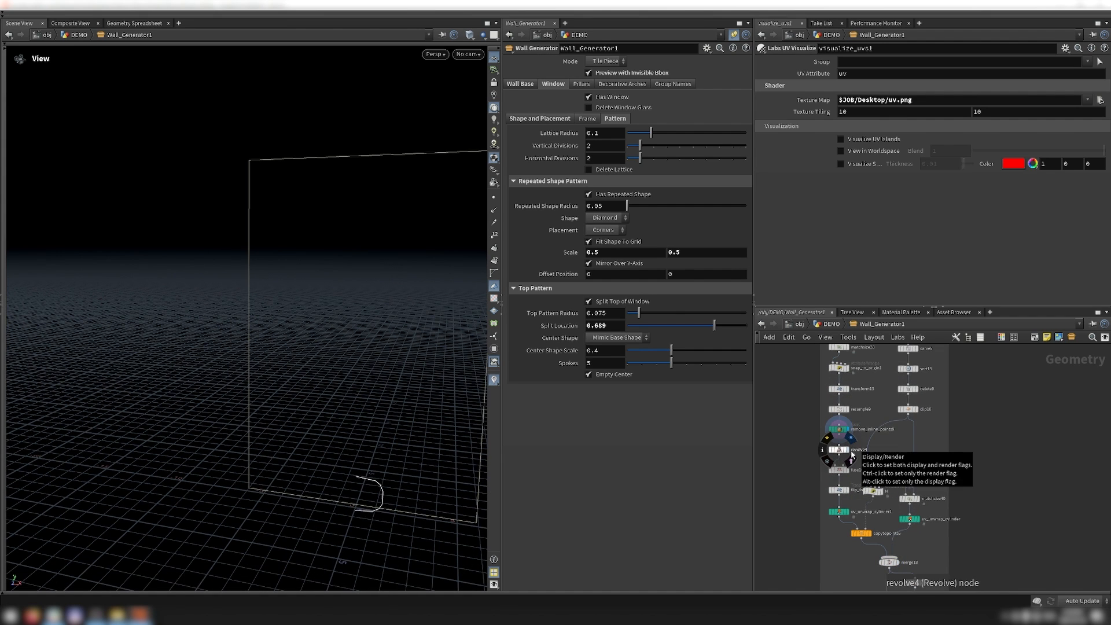
Display the revolved pillar base at revolve4 and its copies at copytopoints6
left_click(851, 455)
scroll(851, 482, "up", 2)
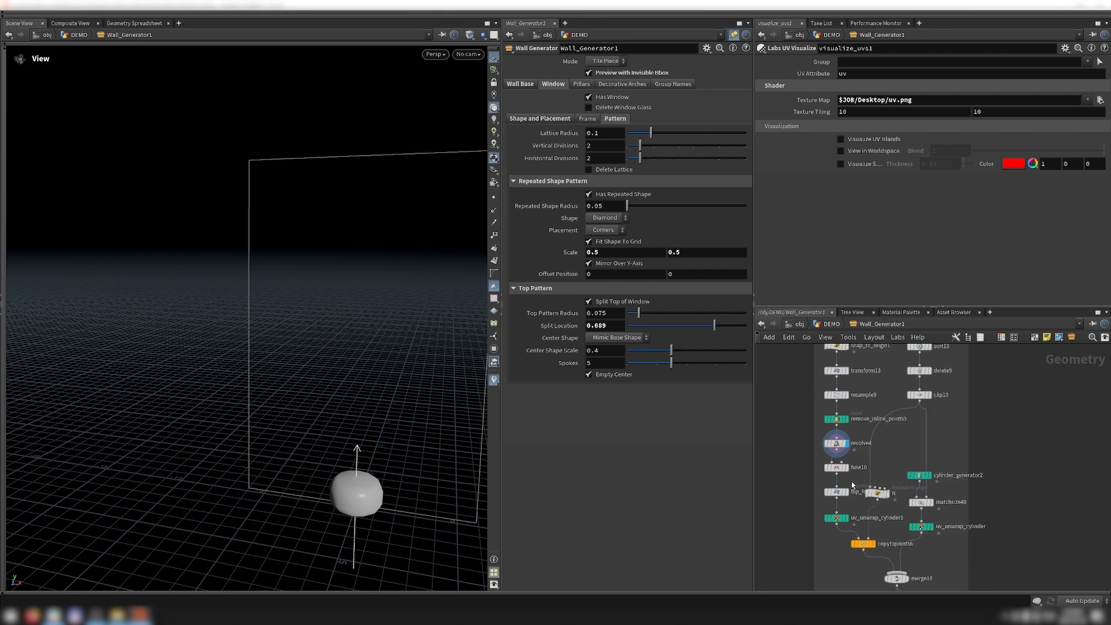
left_click(876, 556)
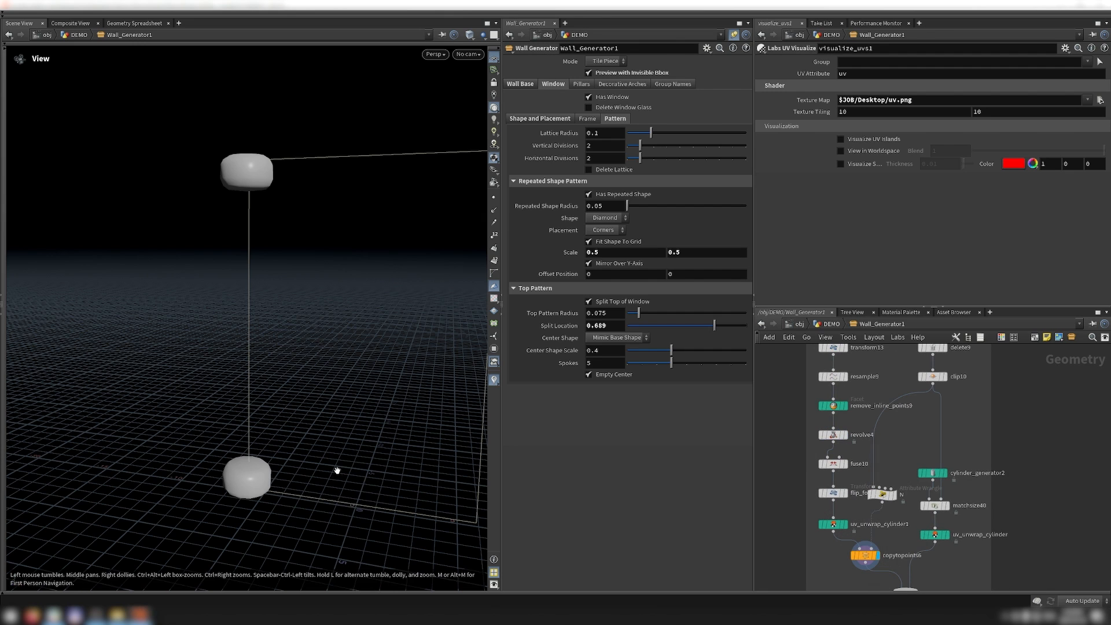
scroll(891, 534, "down", 3)
scroll(944, 543, "up", 3)
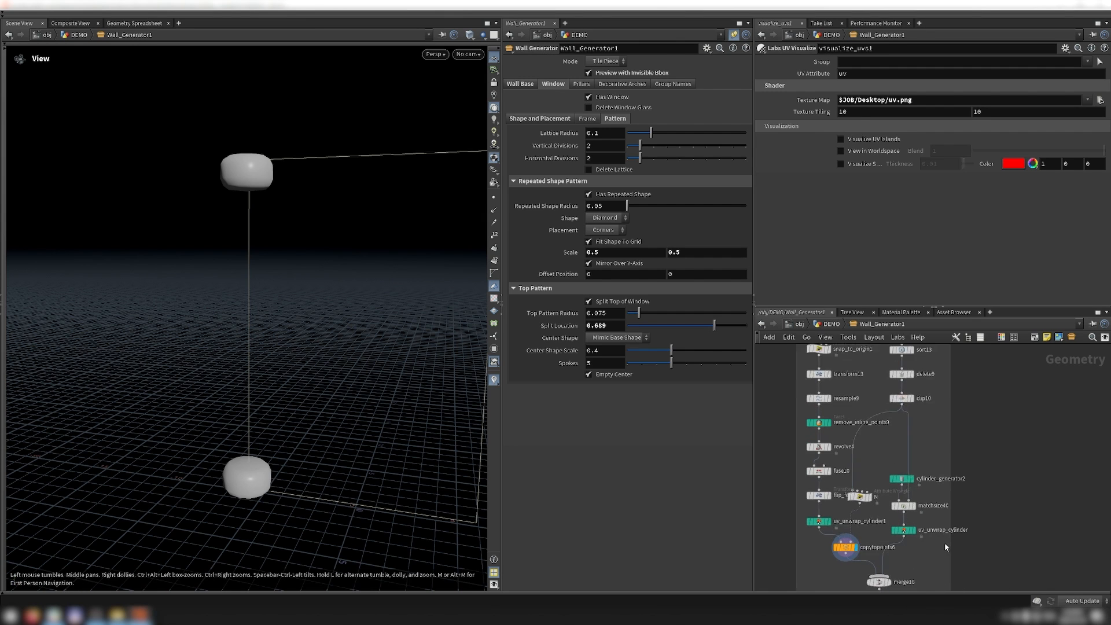
Display the pillar shaft at uv_unwrap_cylinder and the combined pillar at merge18
left_click(906, 527)
scroll(826, 494, "down", 2)
scroll(839, 556, "up", 3)
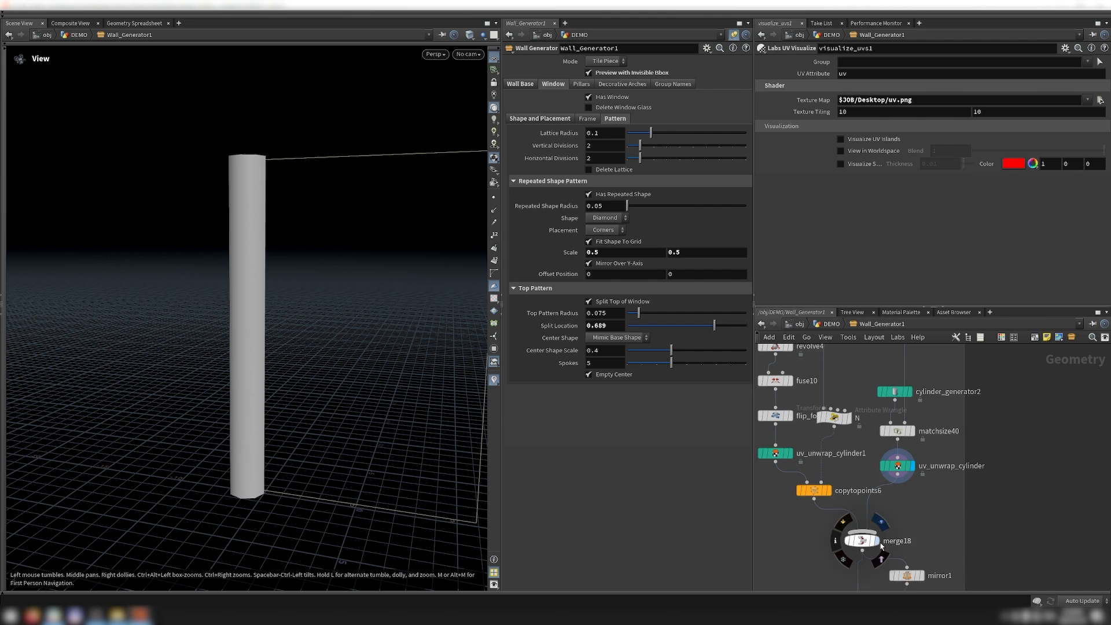
left_click(878, 542)
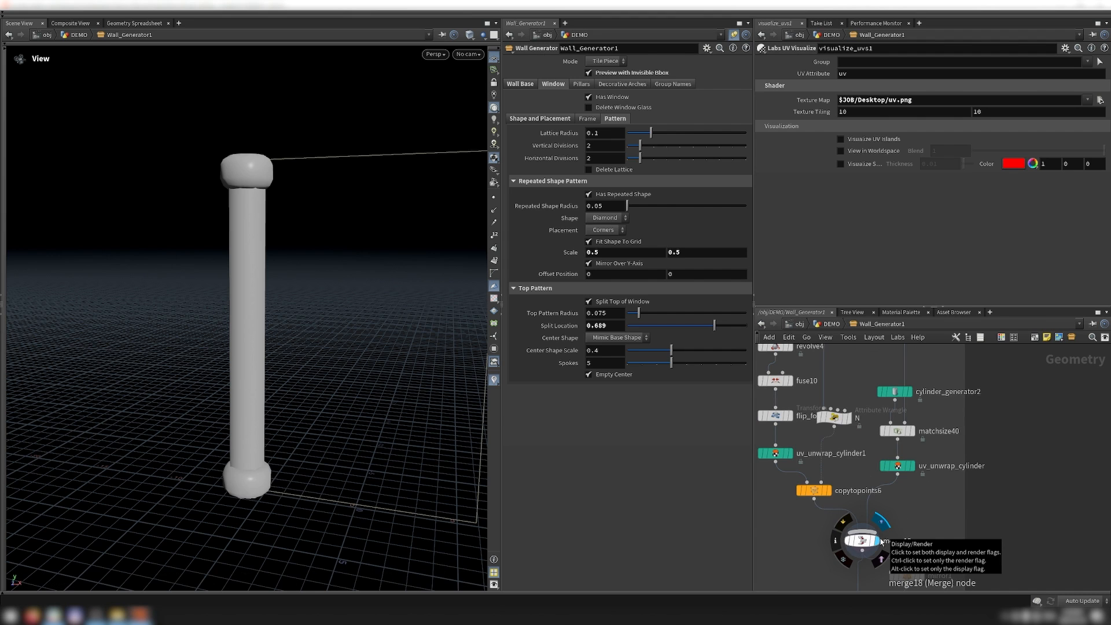
Examine the shaft's unwrapped UVs from uv_unwrap_cylinder in the UV viewport and return to the perspective view
scroll(880, 542, "down", 4)
scroll(845, 499, "up", 5)
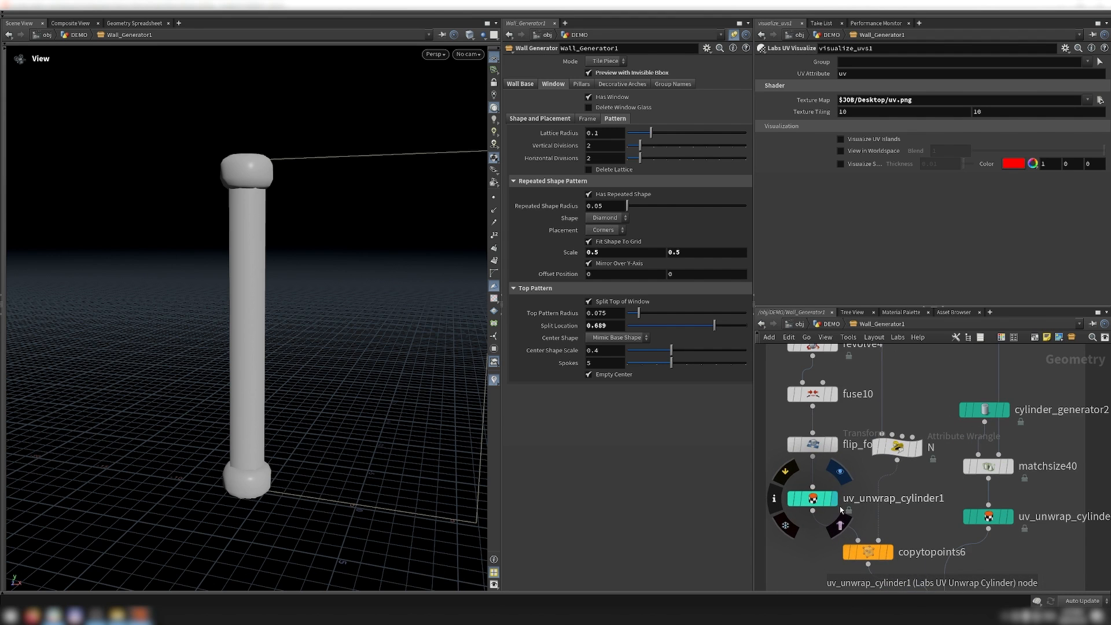
left_click(911, 499)
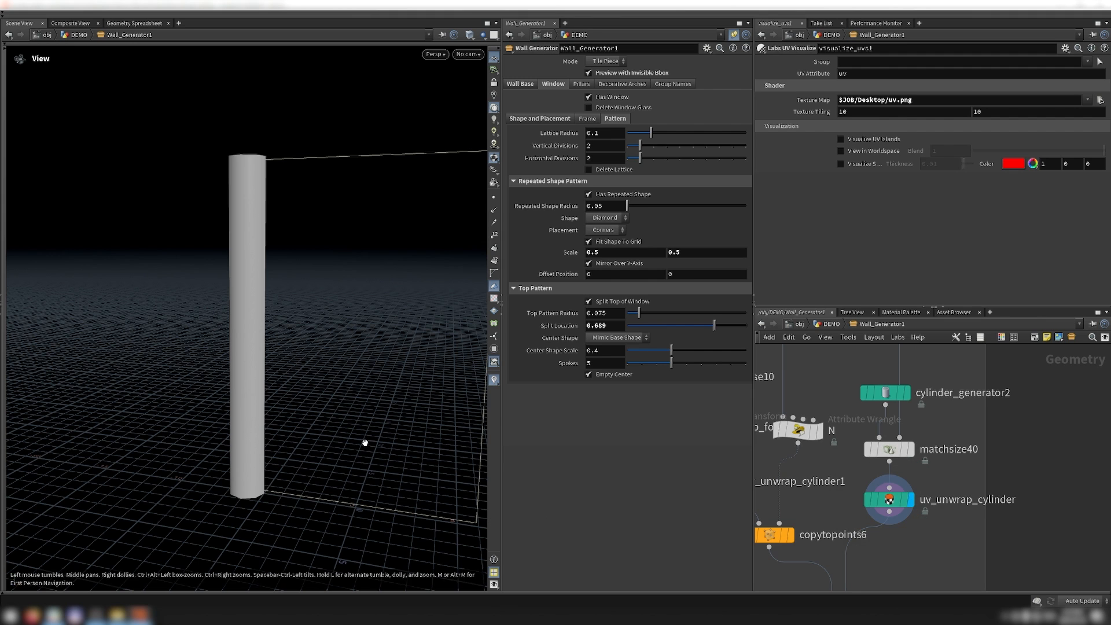
key("space+5")
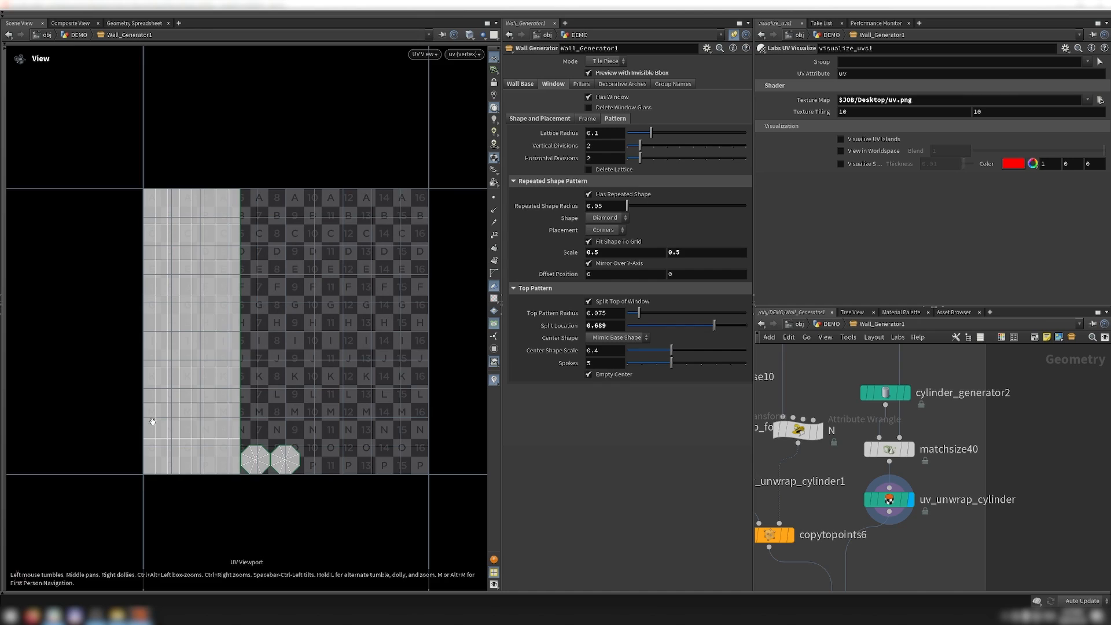
key("space+1")
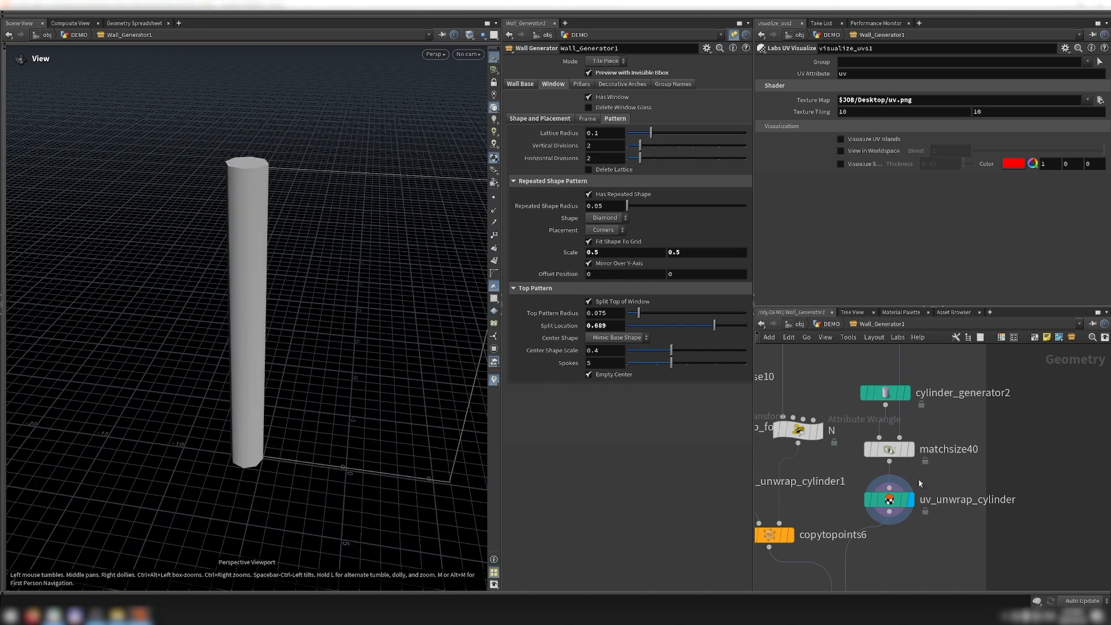
Display the pillar base's flip transform node, frame it and examine its topology in wireframe
scroll(924, 493, "down", 5)
scroll(867, 487, "up", 4)
left_click(866, 459)
key("space+f")
left_click_drag(426, 461, 315, 503)
key("w")
left_click_drag(427, 467, 262, 432)
Examine the pillar base's UVs from uv_unwrap_cylinder1 in the UV viewport and restore shaded display
left_click(866, 504)
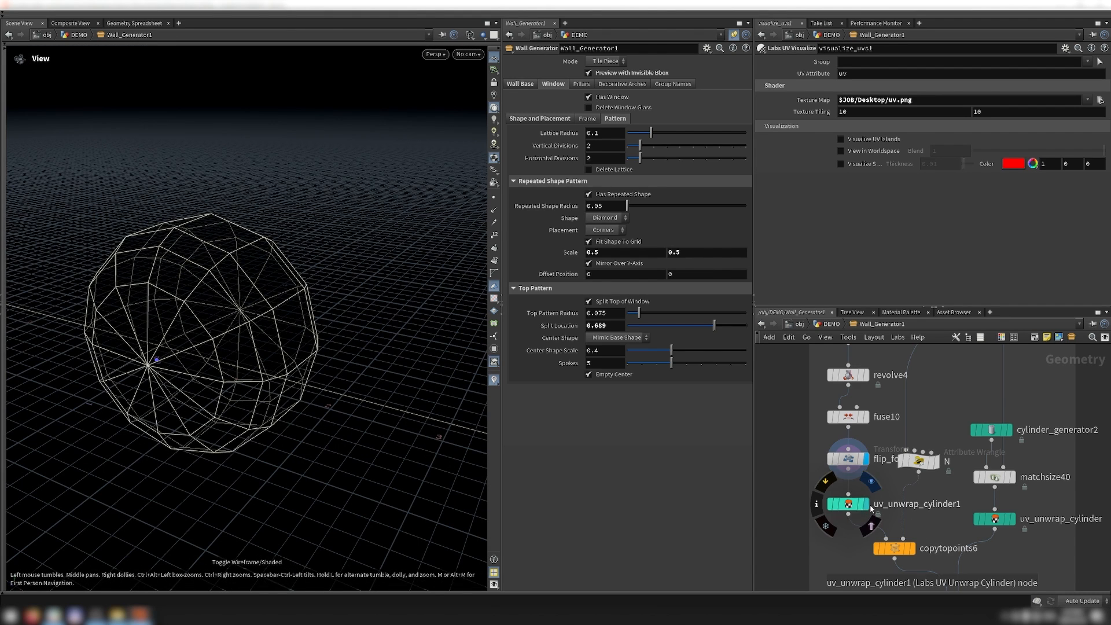
key("space+5")
key("w")
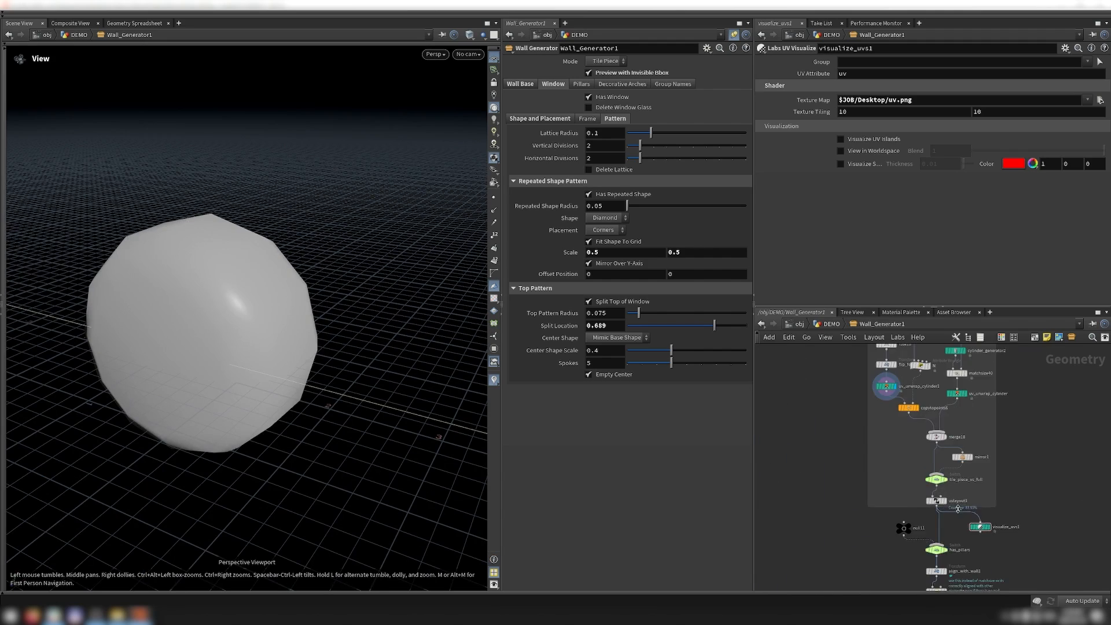
Frame the complete pillar at uvlayout1 and examine it from several angles
key("f")
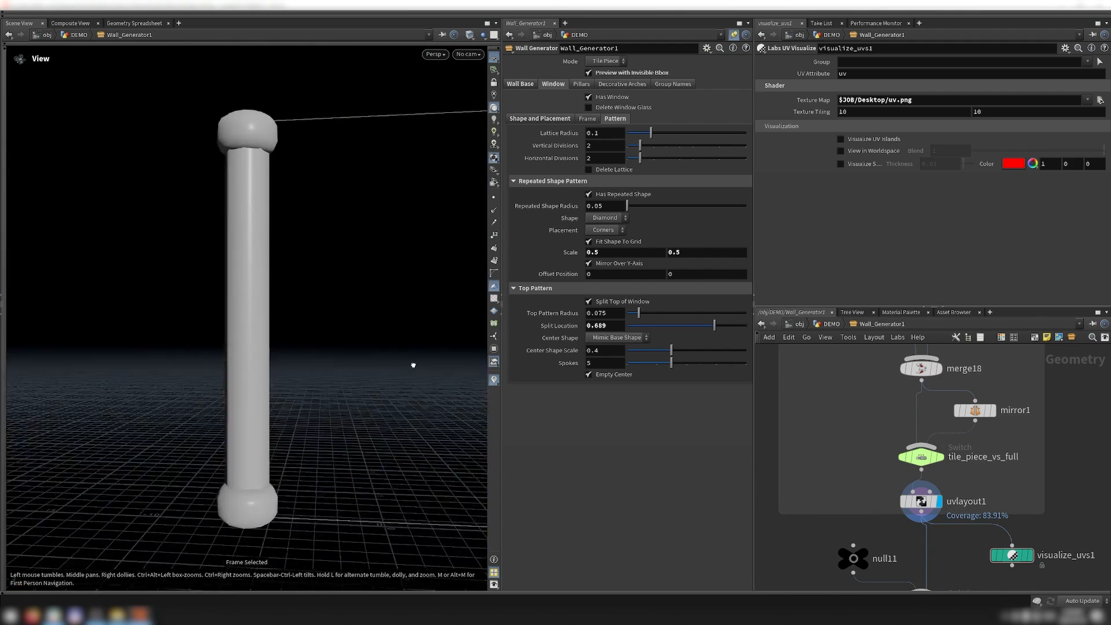
left_click_drag(336, 208, 260, 185)
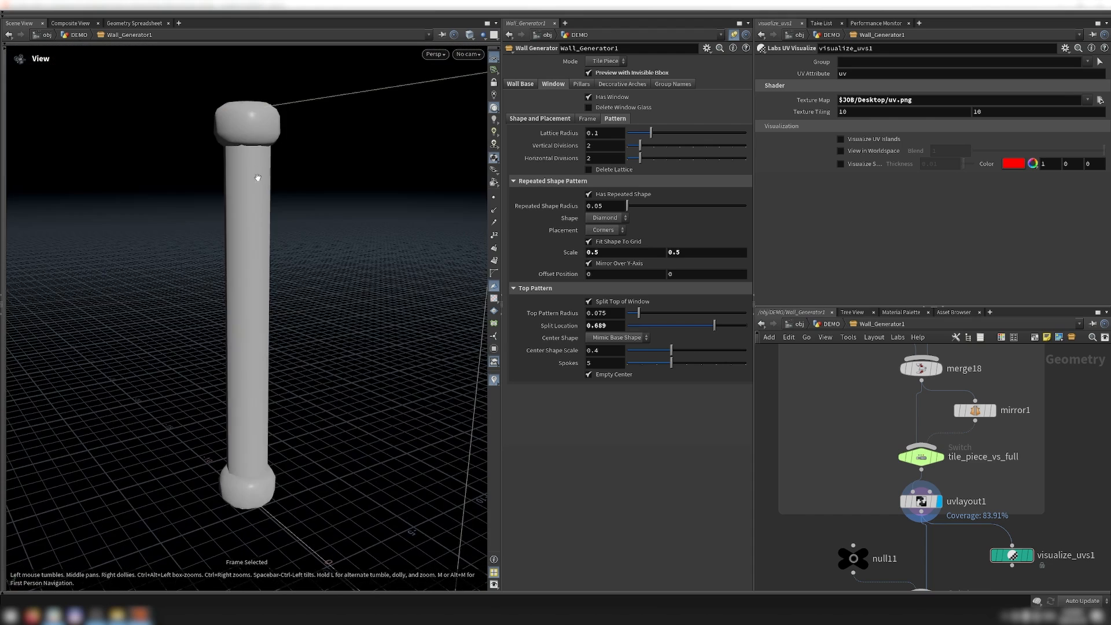
left_click_drag(242, 399, 304, 374)
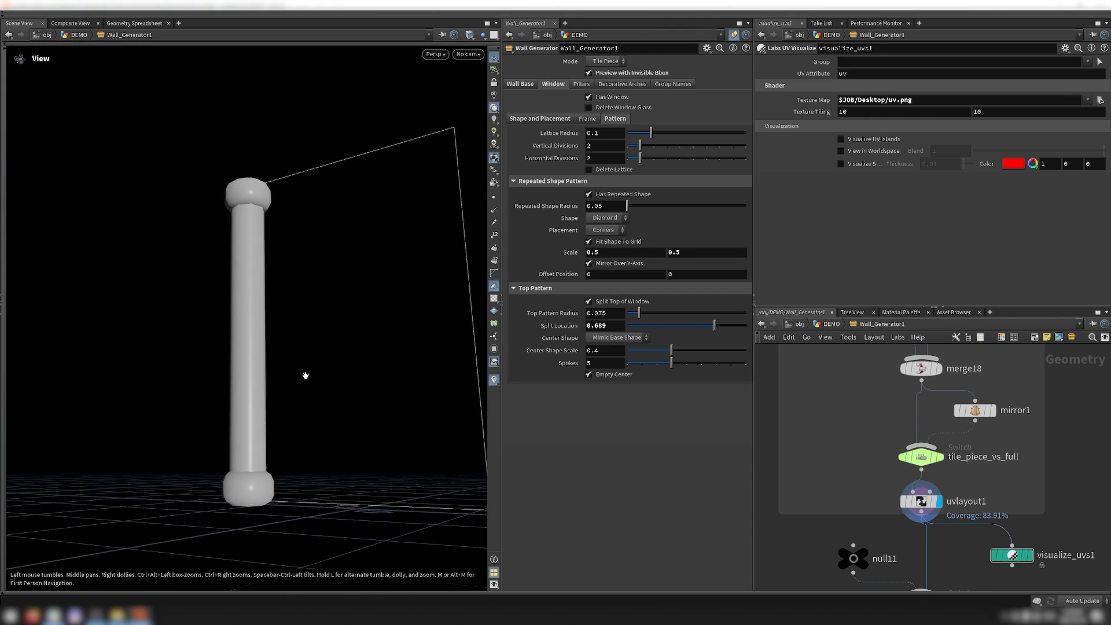
Display the visualize_uvs1 node and examine the UV texture on the pillar
scroll(966, 481, "down", 3)
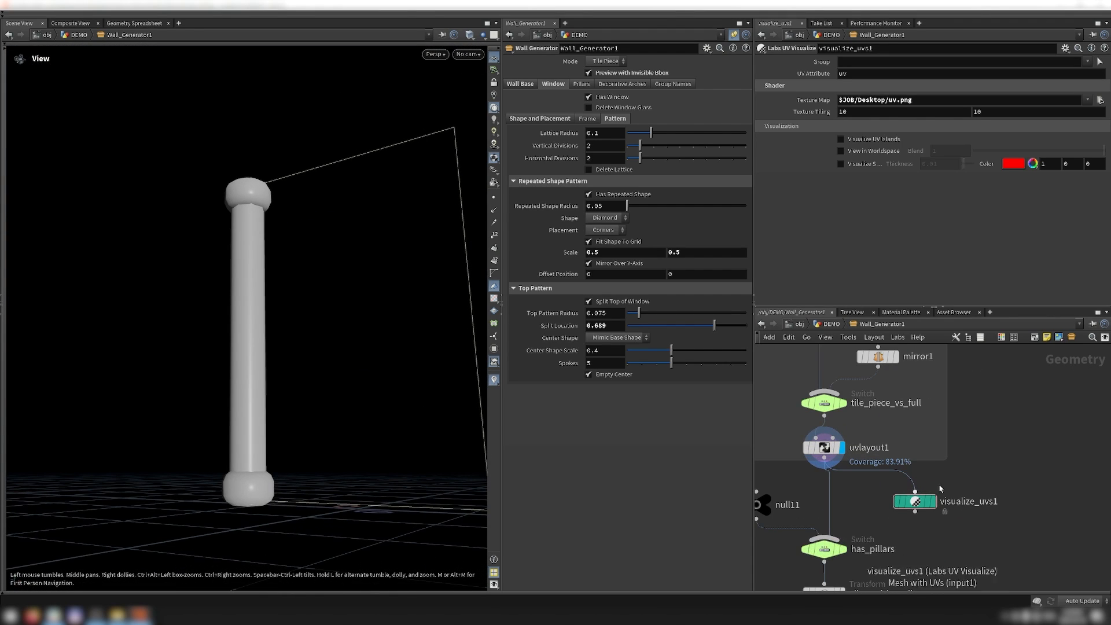
left_click(930, 501)
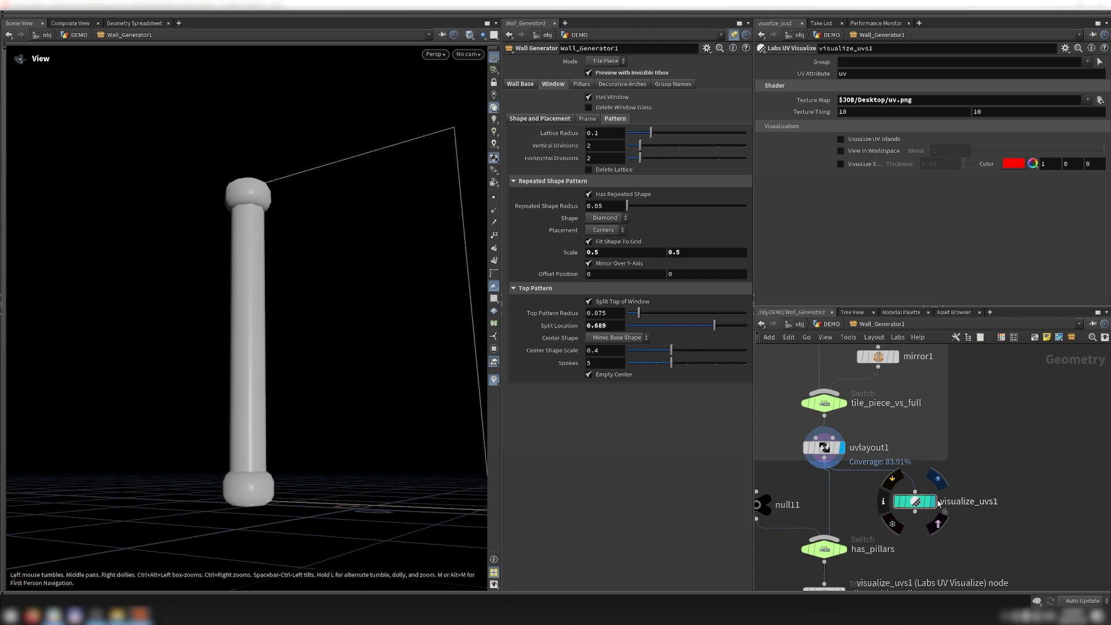
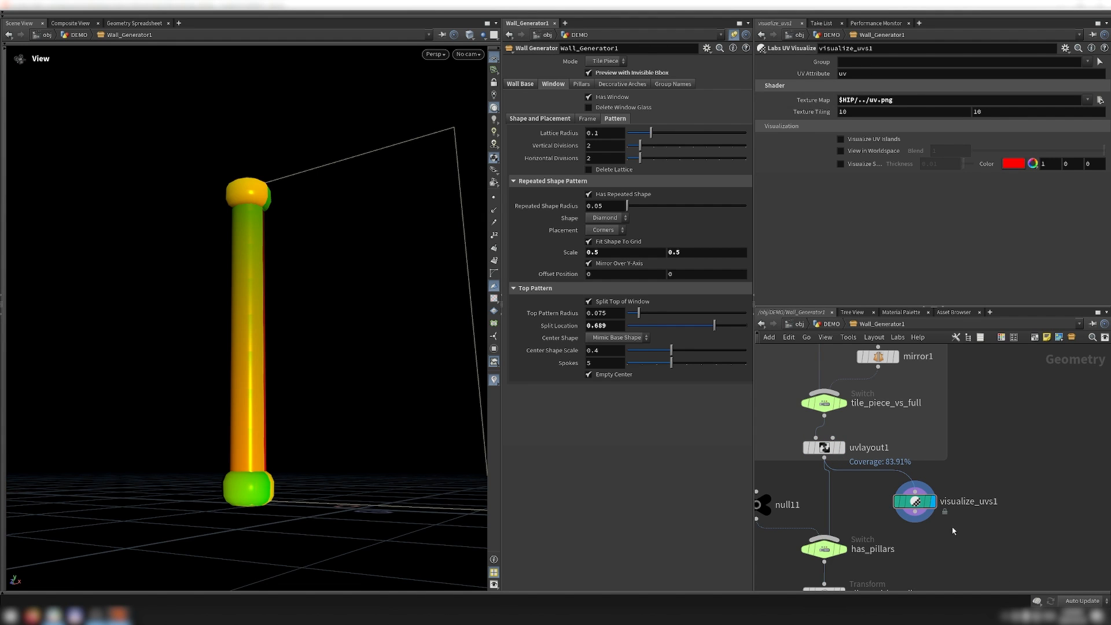
left_click_drag(319, 338, 431, 325)
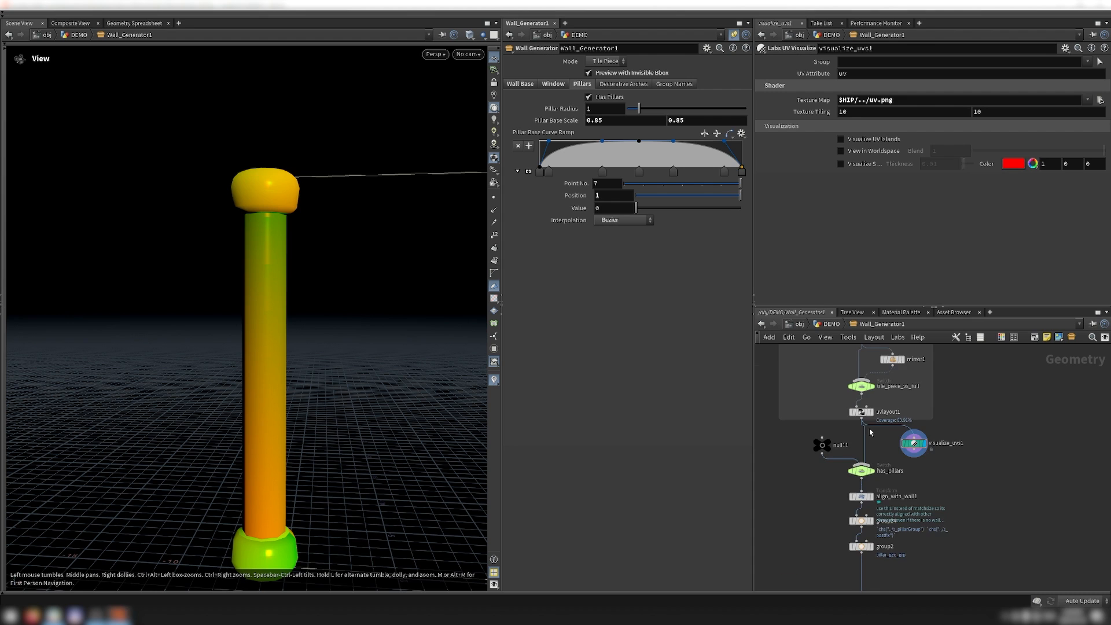
Display the mirrored arch curves at mirror2 in the Decorative Arches network
key("h")
left_click_drag(962, 518, 878, 376)
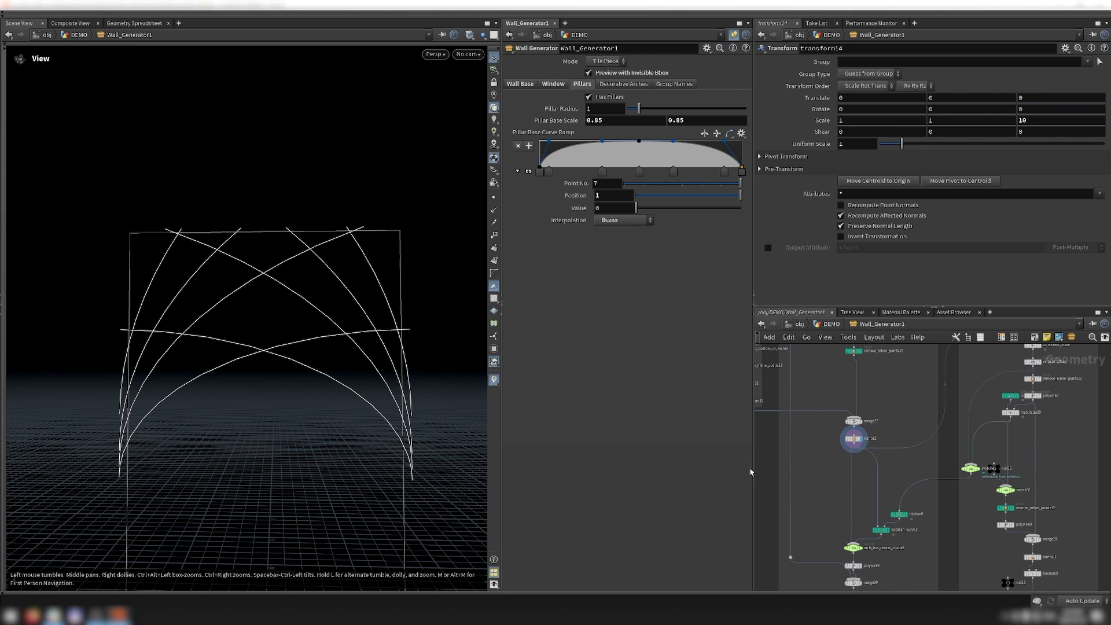
scroll(826, 502, "down", 5)
scroll(846, 425, "up", 5)
middle_click_drag(847, 426, 859, 471)
scroll(849, 495, "up", 2)
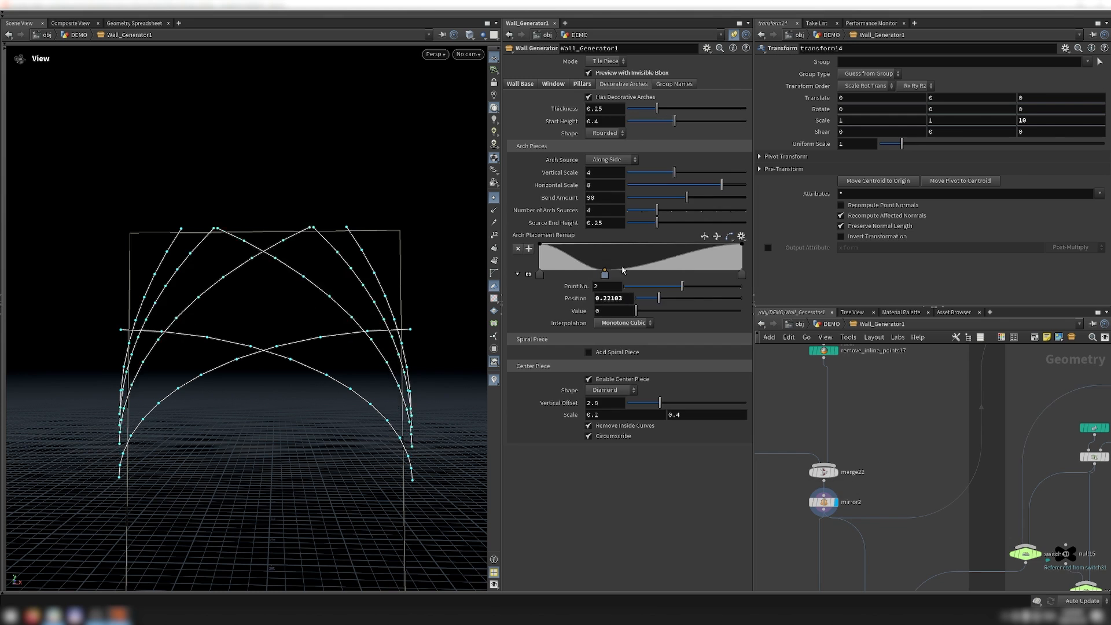
Shift the arch placement ramp's middle point, and set Bend Amount to 128.6 and Source End Height to 0.667
left_click_drag(622, 271, 675, 272)
left_click_drag(686, 197, 712, 204)
left_click_drag(656, 223, 616, 232)
mouse_move(705, 195)
left_mouse_down()
mouse_move(691, 196)
mouse_move(726, 197)
mouse_move(711, 197)
left_mouse_up()
Source the arches Along Bottom with 3 sources, Arch Overlap Amount 0.821, Horizontal Scale 9.12 and ramp point 2 at position 0.817597
left_click(609, 160)
left_click(616, 168)
left_click_drag(675, 284, 705, 279)
left_click(671, 221)
left_click_drag(671, 222, 642, 222)
left_click_drag(716, 233, 724, 233)
left_click_drag(722, 195, 735, 196)
Examine the arch source curves by displaying carve_end_height for the side and shorten_base for the bottom
scroll(852, 481, "down", 4)
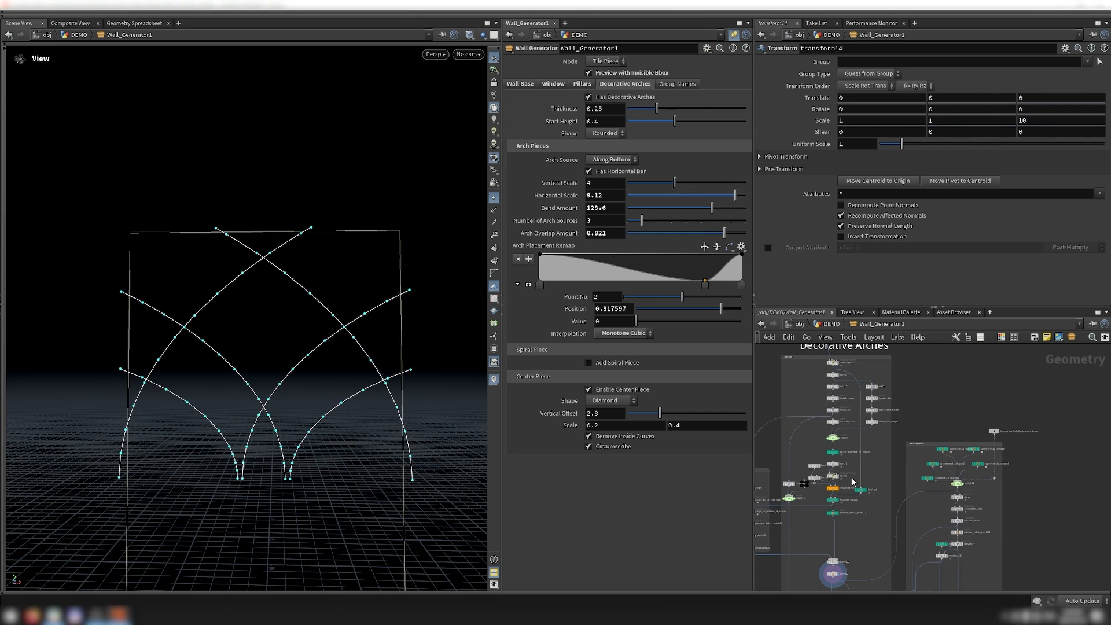
scroll(845, 414, "up", 4)
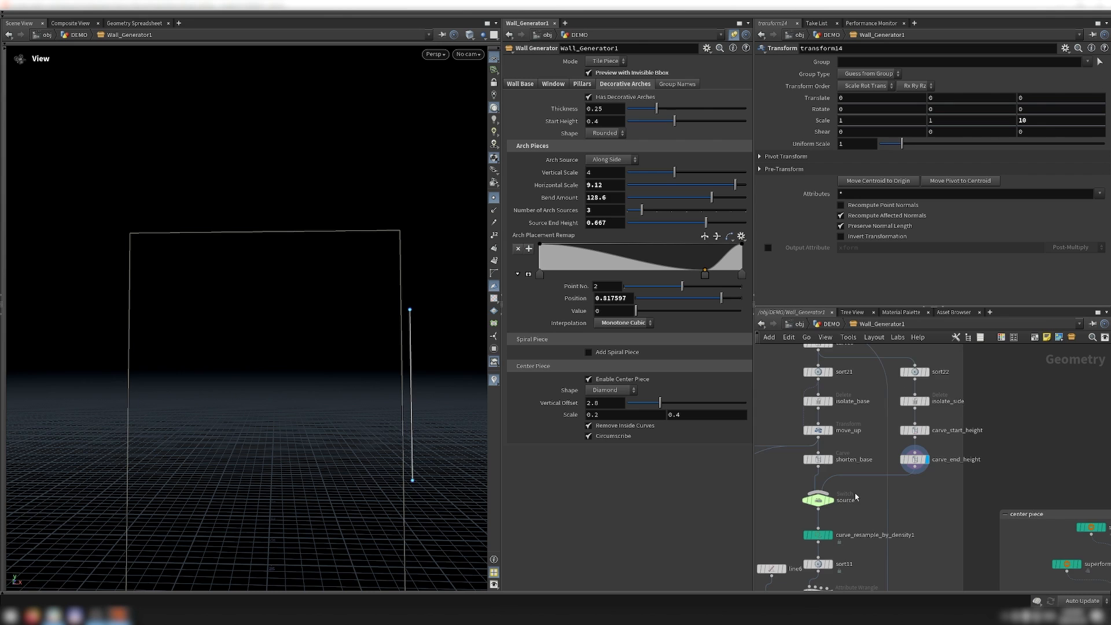
scroll(855, 486, "down", 3)
scroll(852, 475, "up", 4)
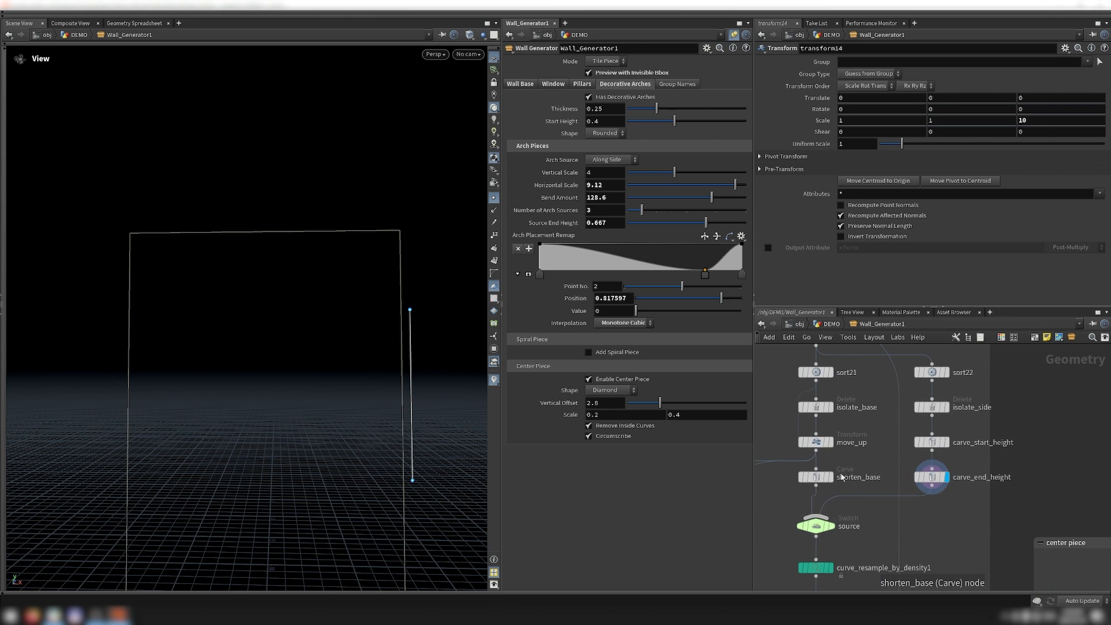
left_click(835, 480)
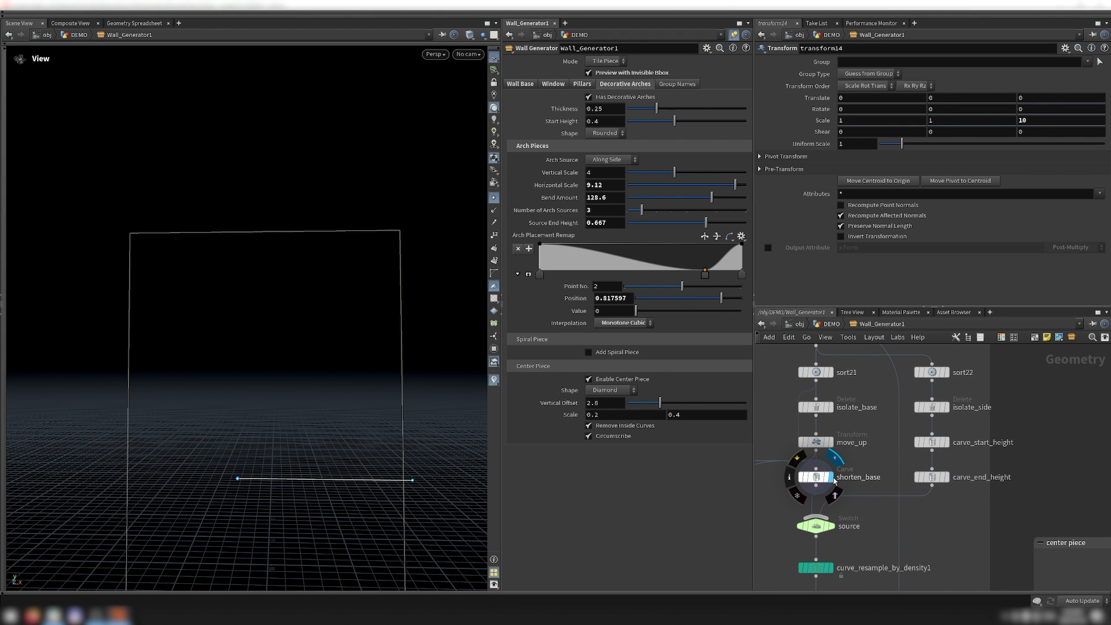
Display carve_end_height and set the decorative arches' Start Height to 0.674
left_click(949, 479)
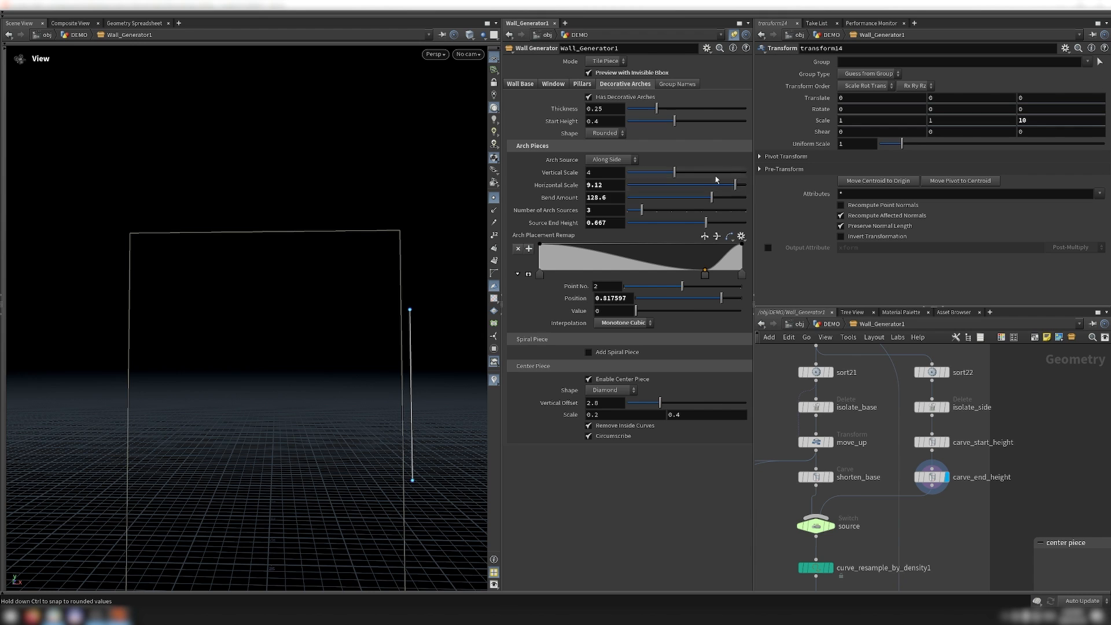
left_click_drag(674, 121, 739, 131)
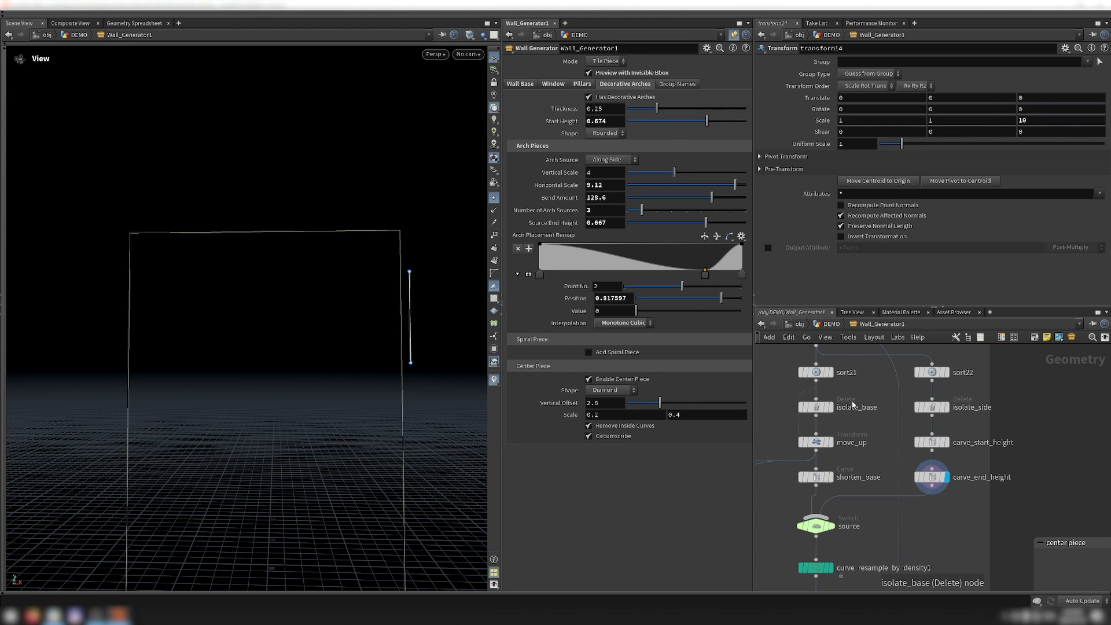
Display curve_resample_by_density1, set Number of Arch Sources to 6 and move the placement ramp's middle point to position 0.422747
scroll(854, 405, "down", 4)
scroll(848, 492, "up", 4)
left_click(837, 476)
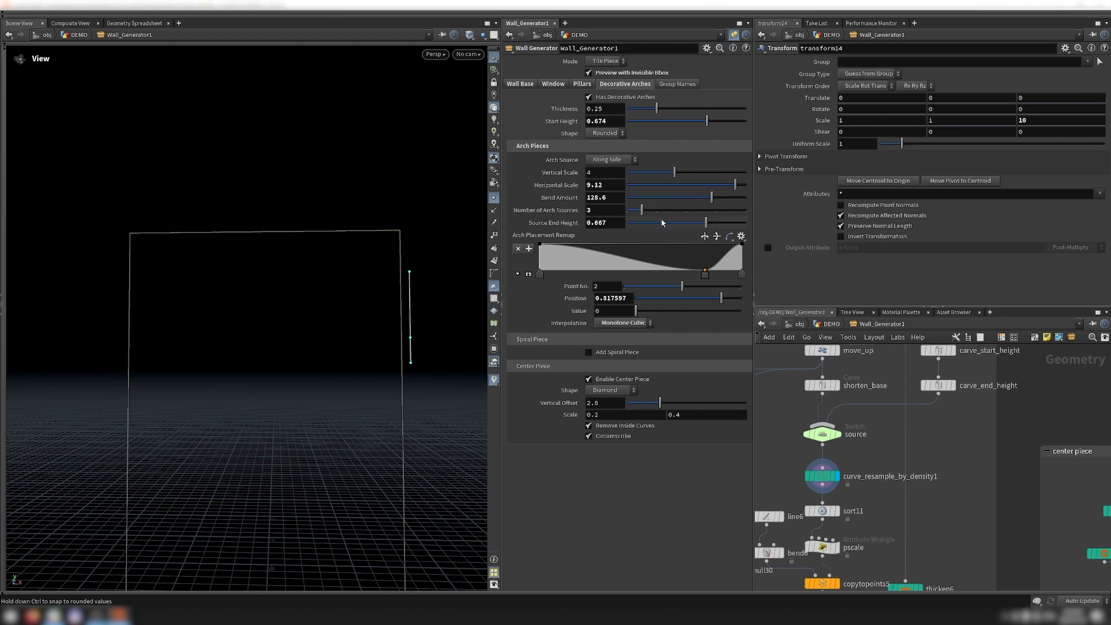
left_click_drag(704, 271, 625, 271)
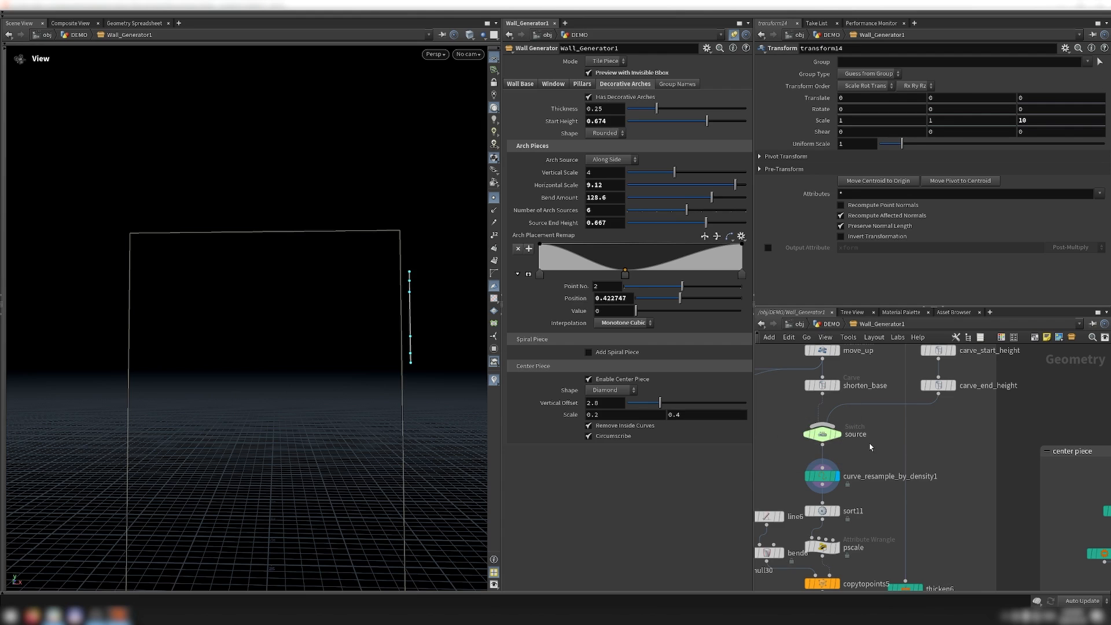
Select curve_resample_by_density1 and move the arch placement ramp's middle point to position 0.583691
left_click_drag(872, 458, 808, 482)
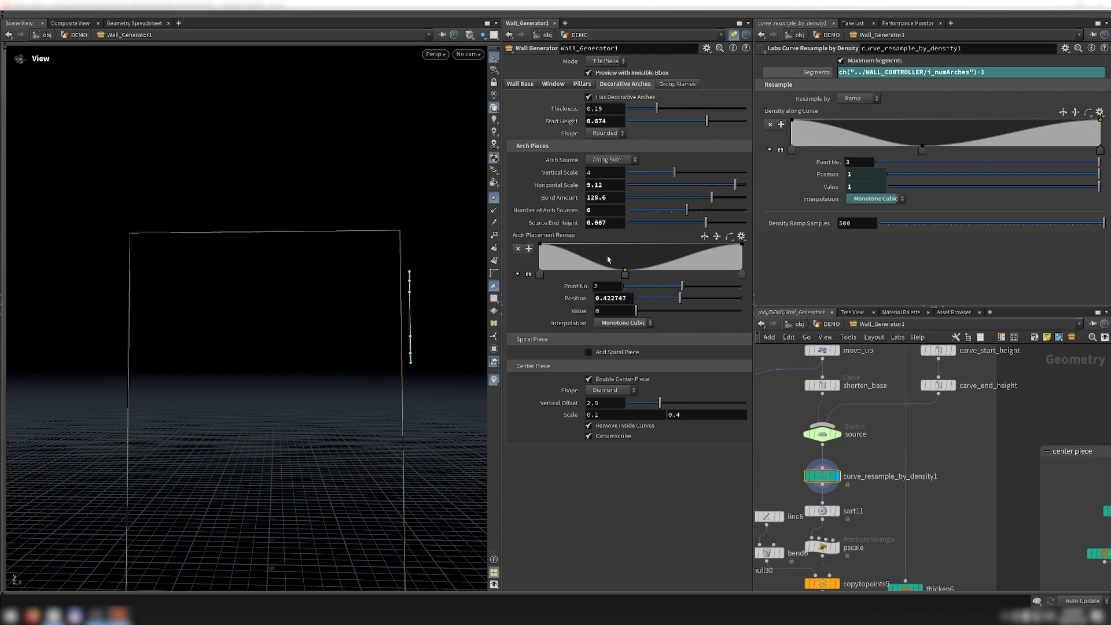
left_click_drag(624, 276, 658, 269)
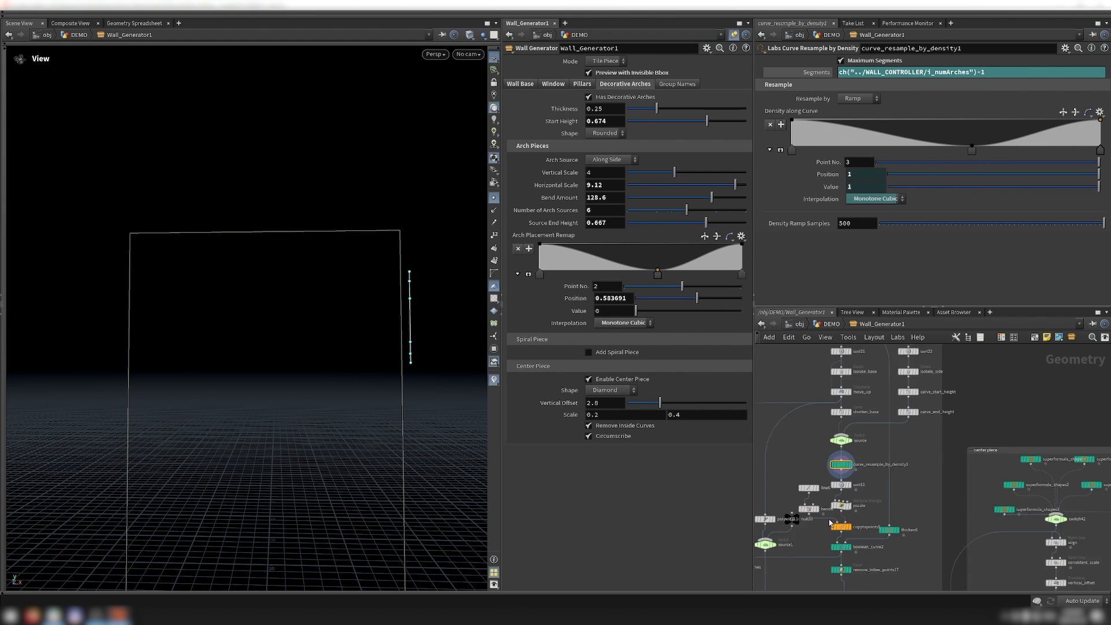
Display the bent arch line at bend6 and its copies on the source points at copytopoints5
middle_click_drag(764, 552, 793, 509)
left_click(811, 508)
scroll(289, 414, "down", 3)
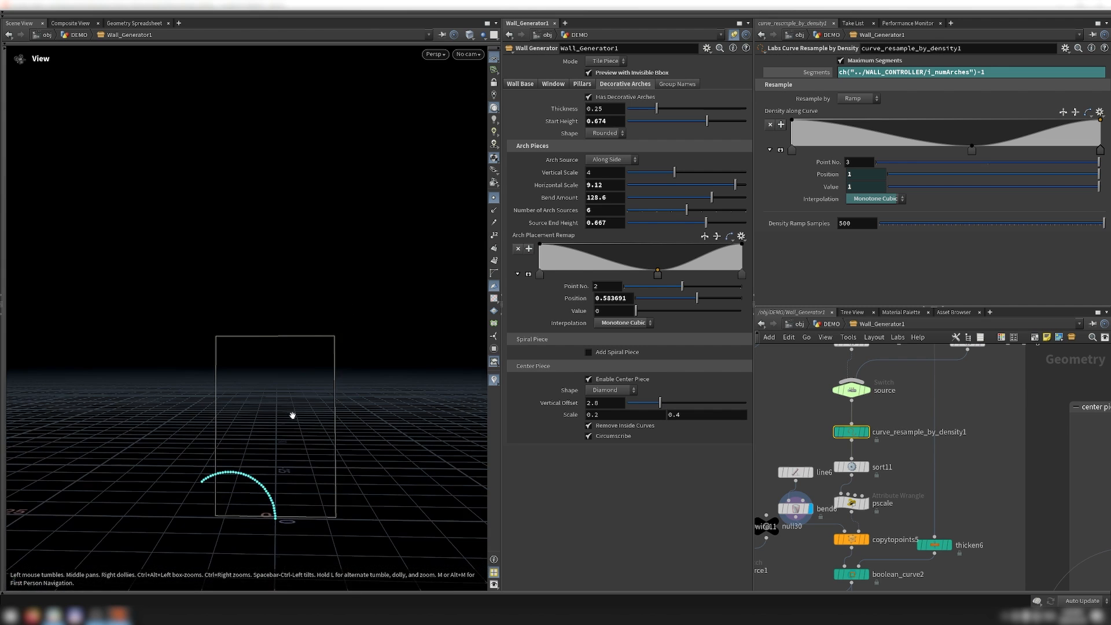
left_click(868, 539)
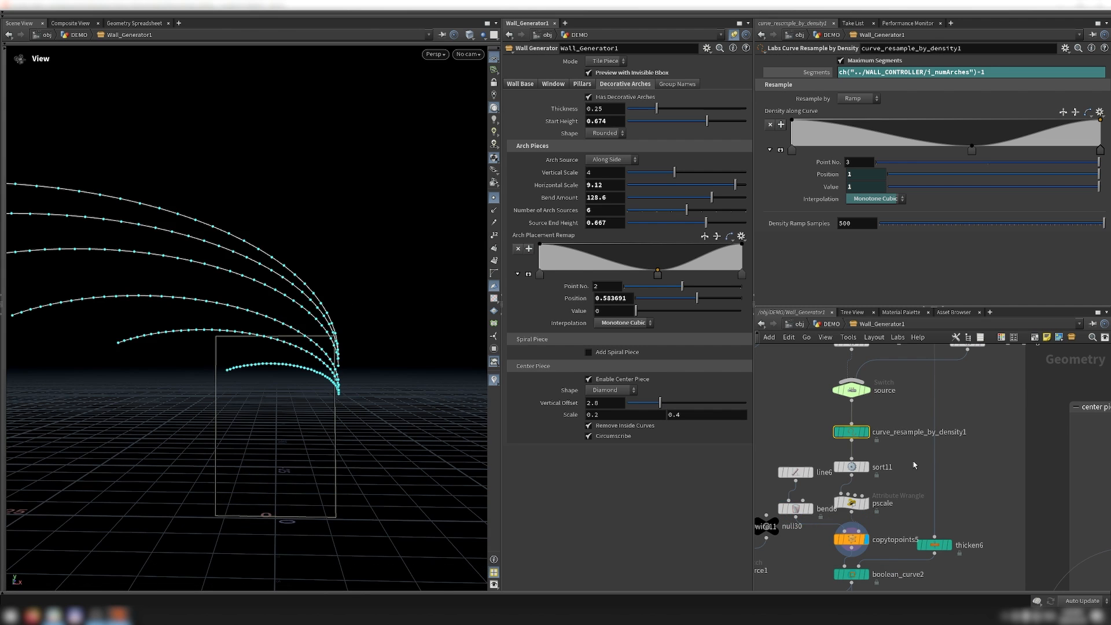
Select sort11 and display the trimmed arch curves at boolean_curve2
left_click_drag(860, 508, 867, 498)
left_click(894, 480)
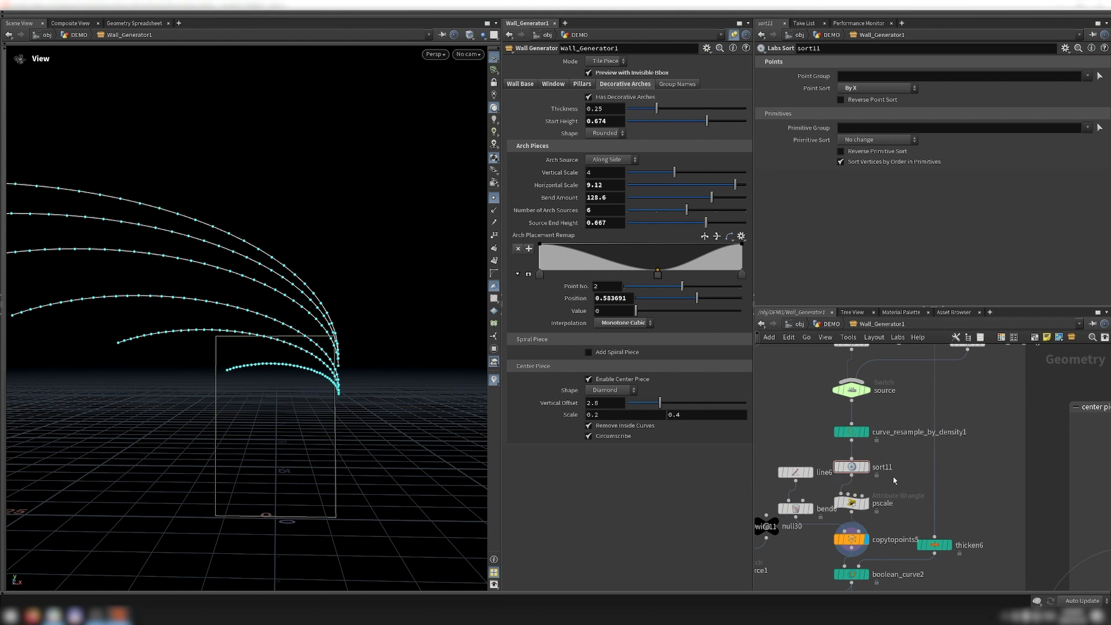
scroll(894, 480, "down", 3)
scroll(885, 509, "up", 5)
left_click(881, 512)
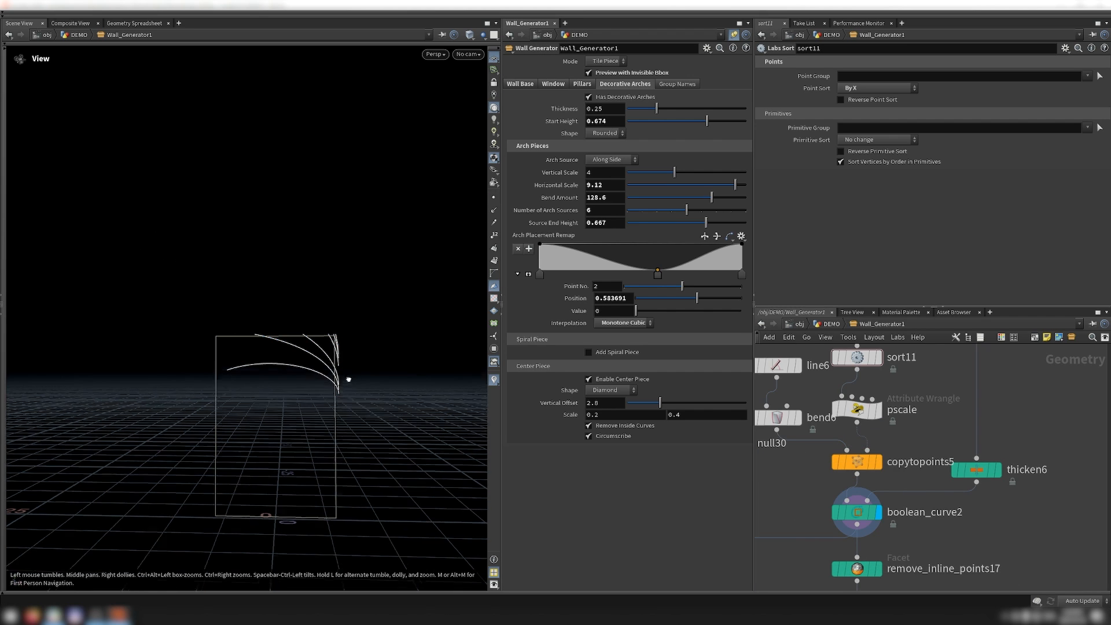
left_click_drag(350, 380, 348, 404)
Display the cleaned arch curves at remove_inline_points17 and their mirrored copies at mirror2
middle_click_drag(885, 574, 895, 497)
left_click(896, 463)
scroll(900, 454, "down", 5)
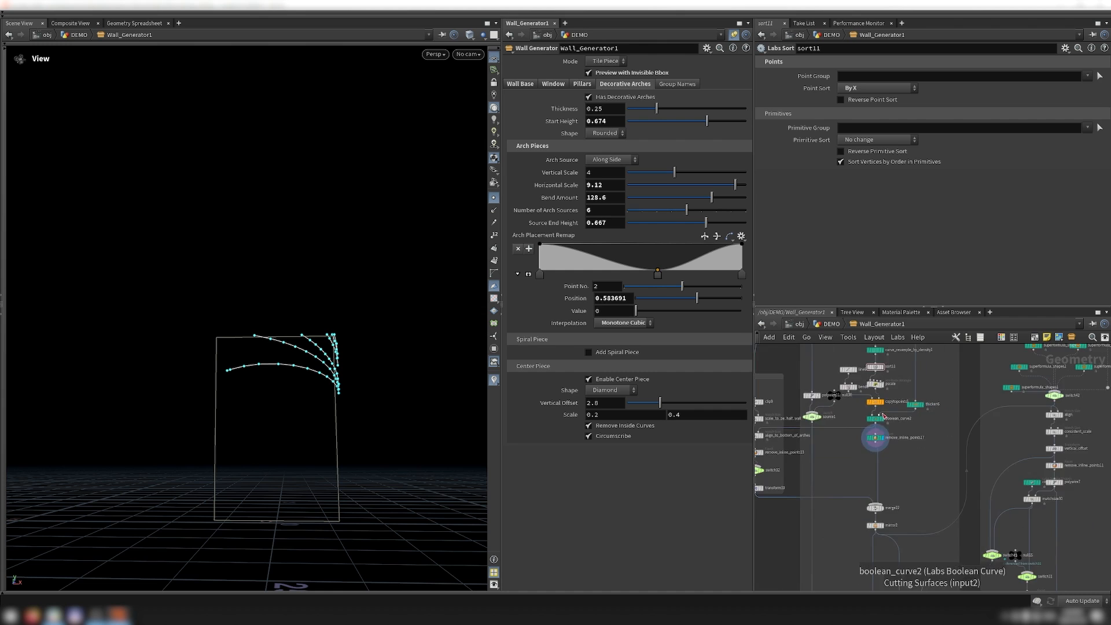
scroll(870, 521, "up", 3)
left_click(885, 520)
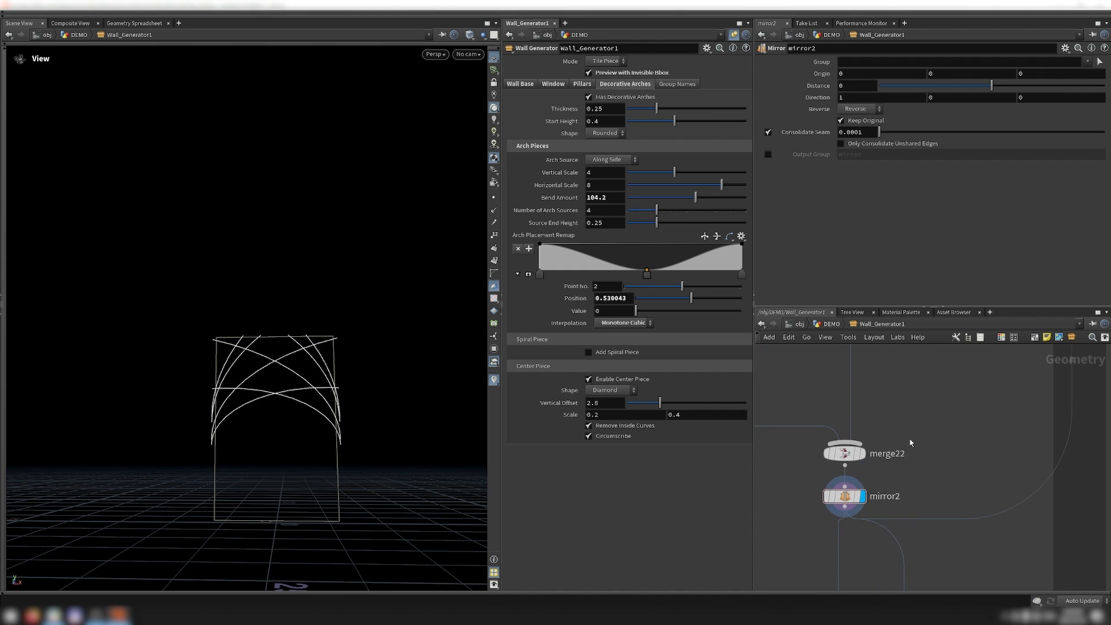
Enable Add Spiral Piece for the decorative arches and select switch32 in the spiral network
scroll(907, 440, "down", 4)
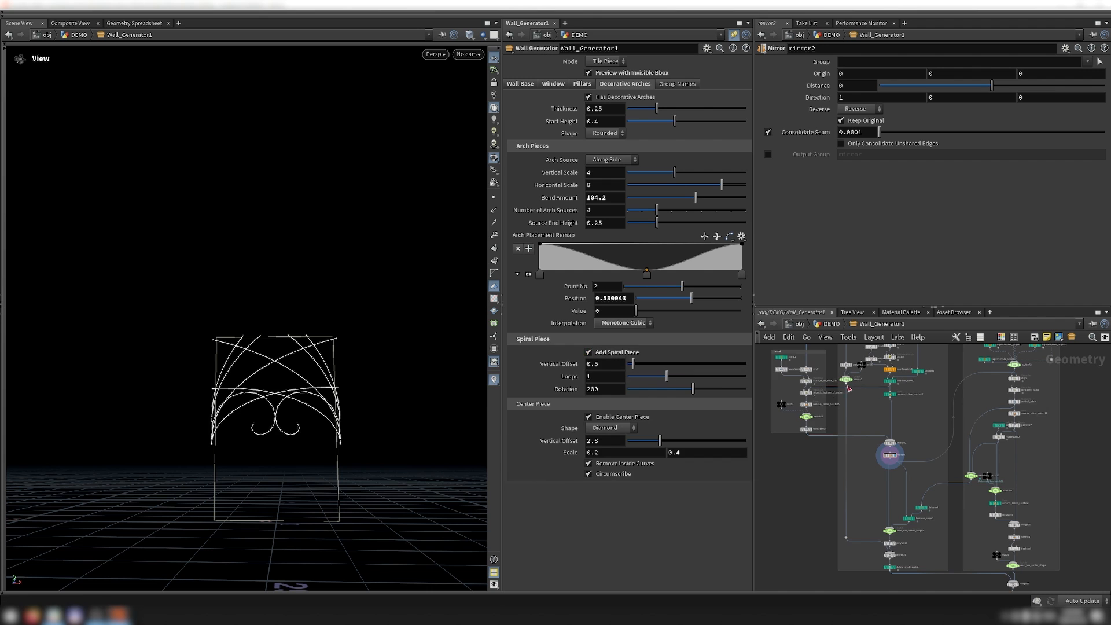
scroll(806, 397, "up", 5)
left_click(811, 449)
scroll(855, 519, "down", 3)
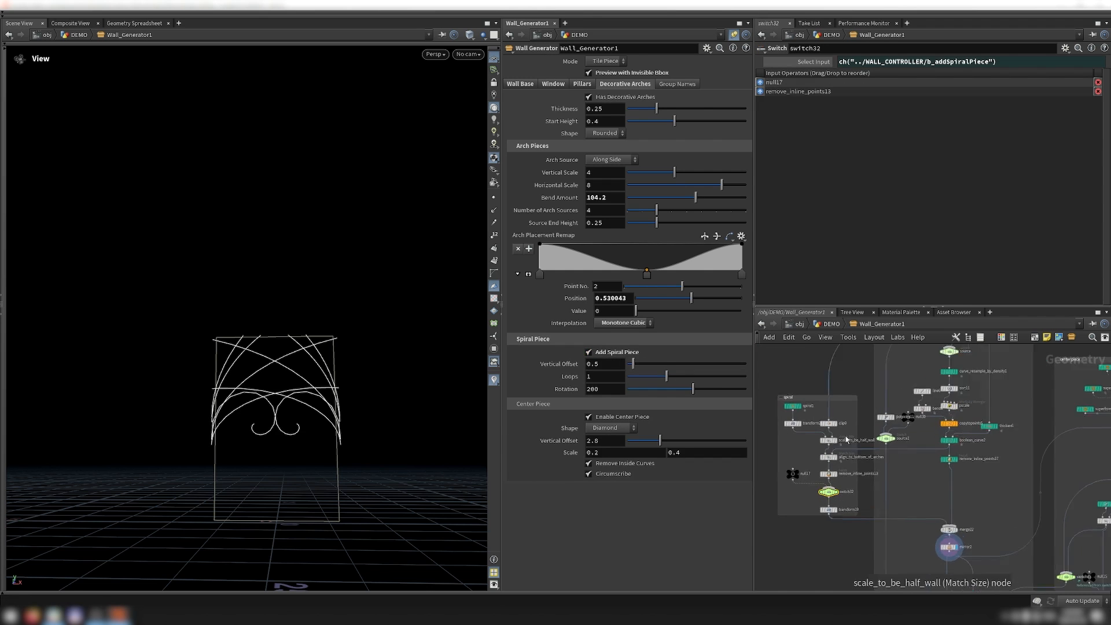
Display and frame the base spiral curve at spiral1
scroll(845, 436, "up", 3)
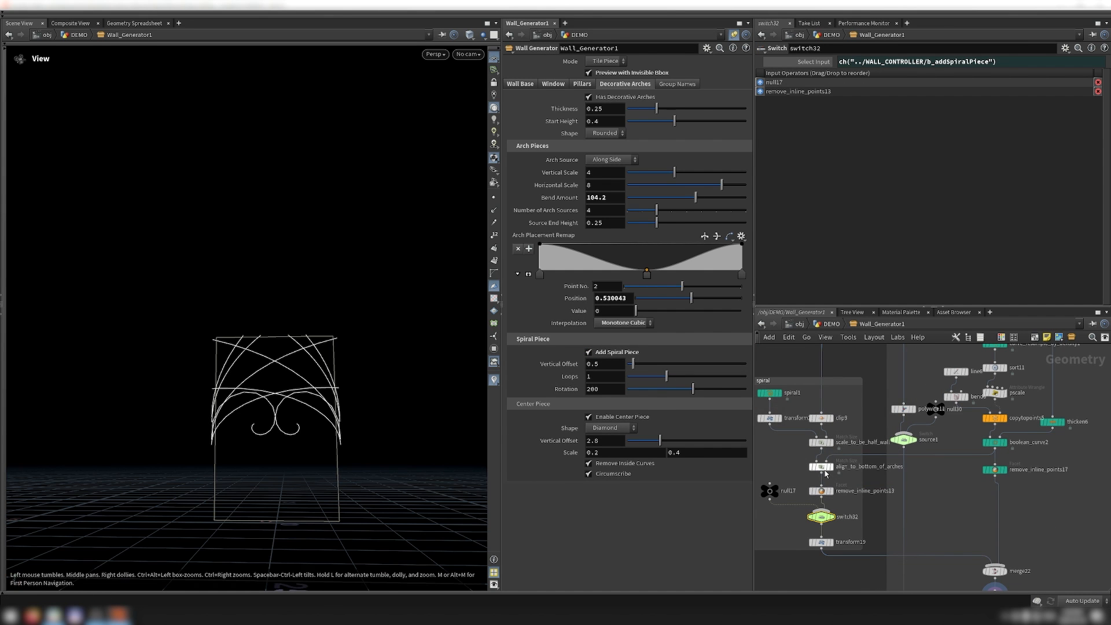
scroll(827, 457, "up", 3)
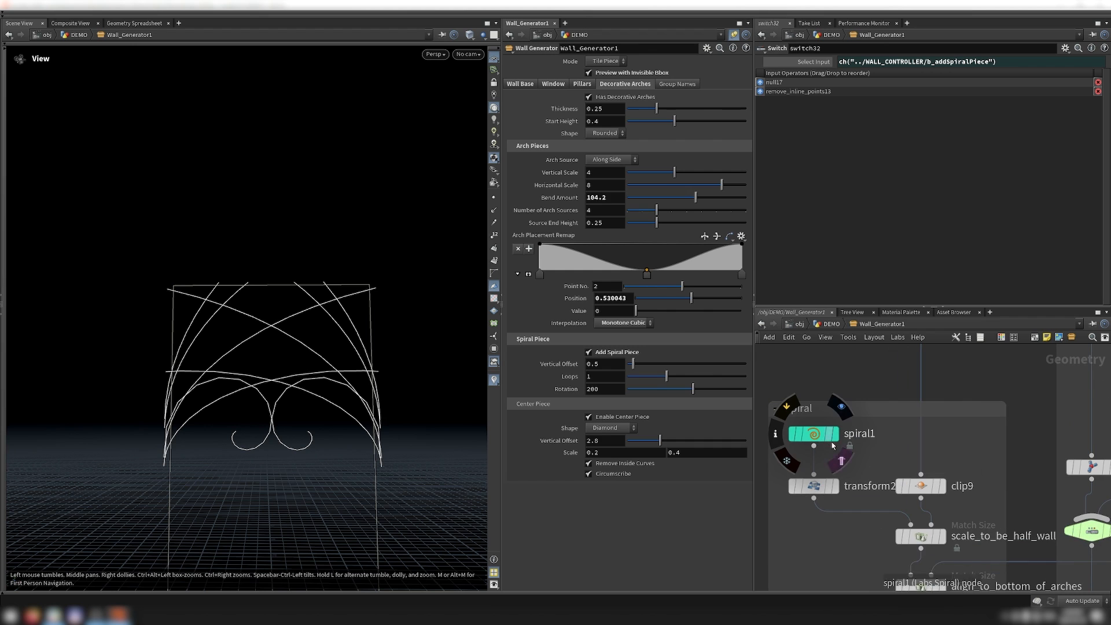
left_click(837, 441)
key("f")
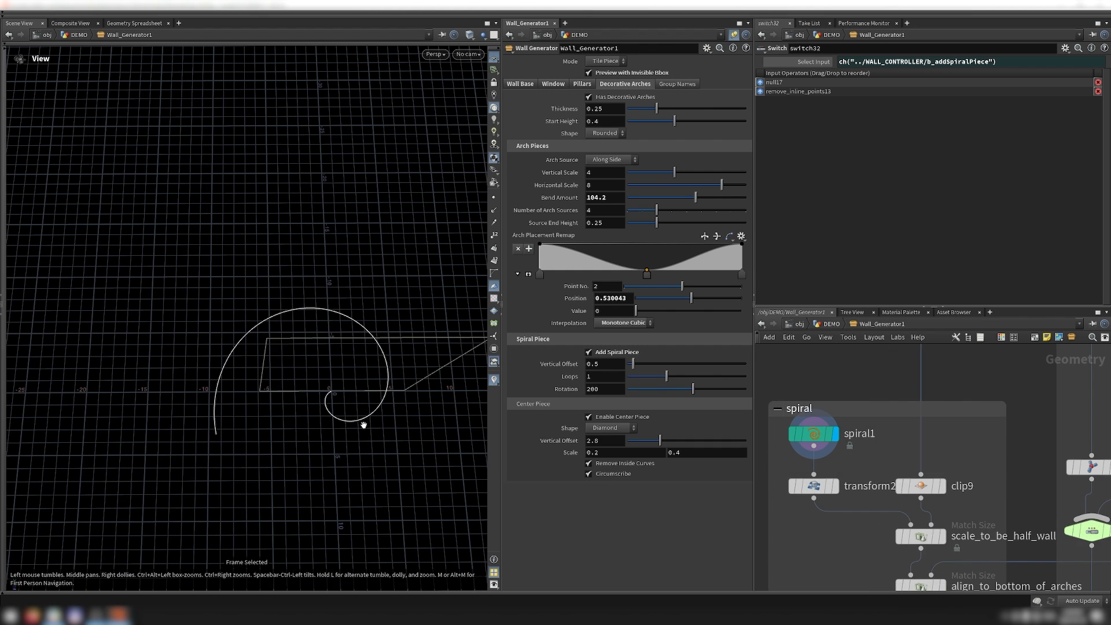
Add a standard Spiral node beside the spiral network and display its curve for comparison with spiral1
scroll(924, 422, "down", 1)
scroll(925, 423, "down", 2)
scroll(815, 430, "up", 1)
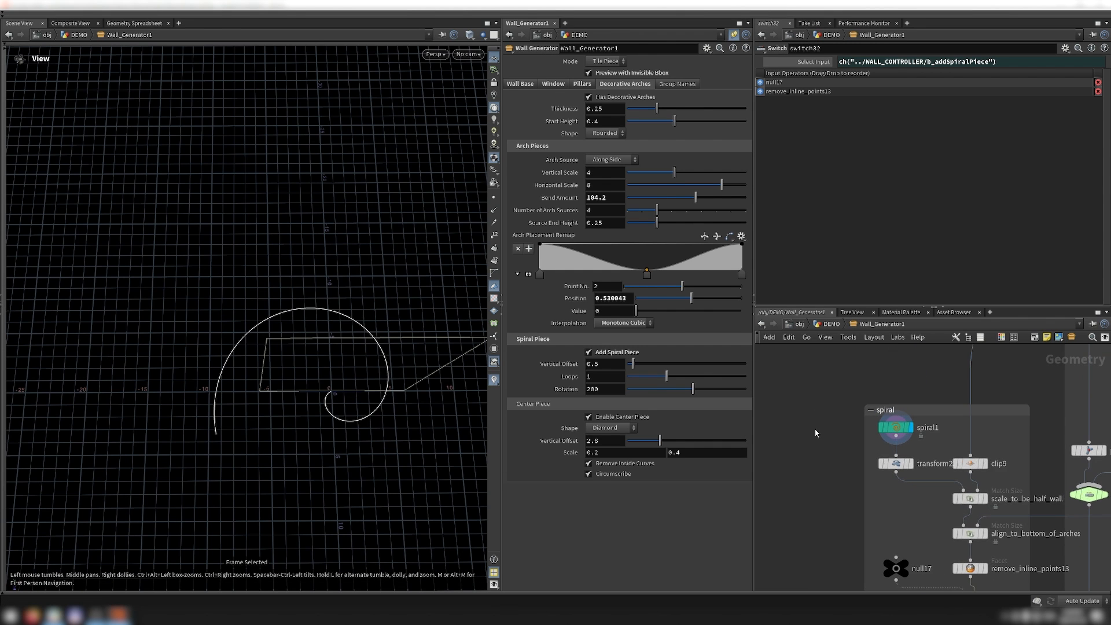
key("Tab")
type("spiral")
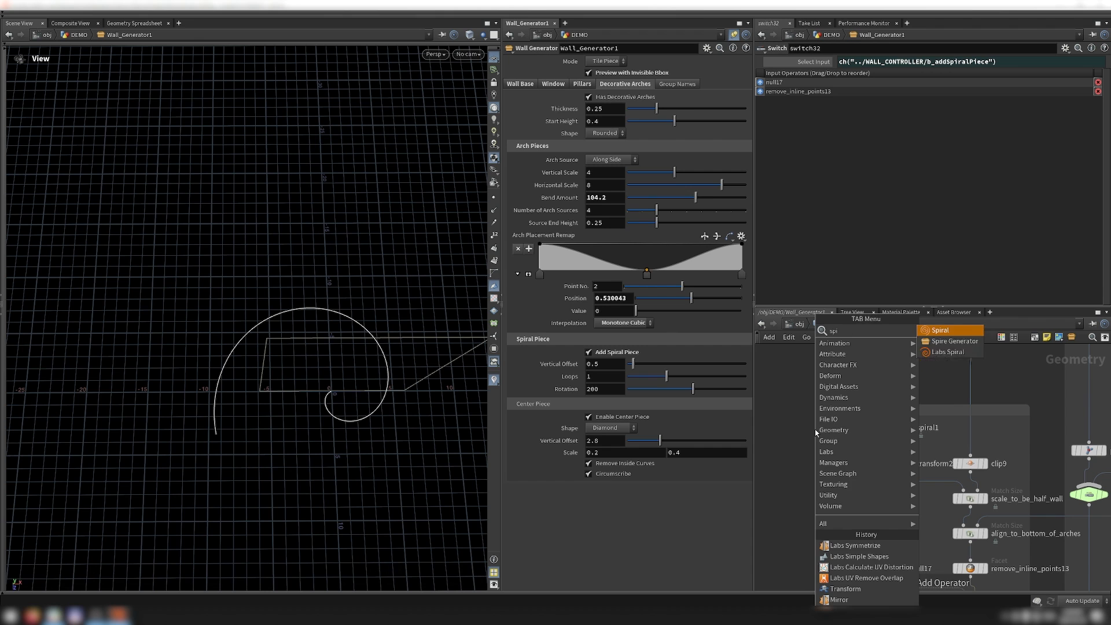
key("Return")
left_click(816, 429)
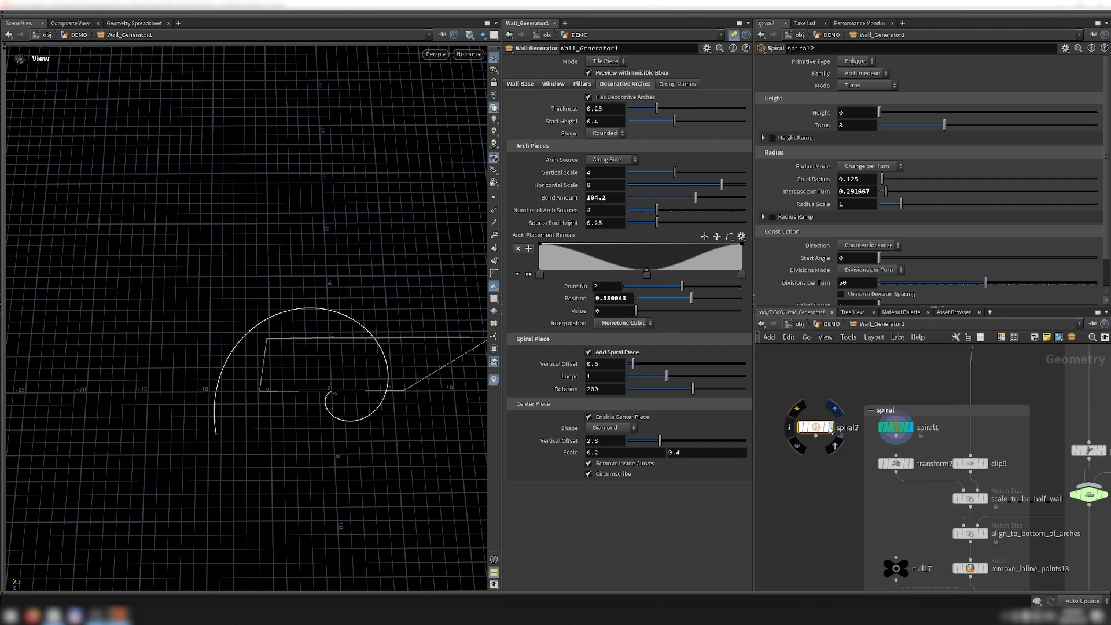
scroll(350, 399, "up", 3)
left_click_drag(350, 400, 300, 434)
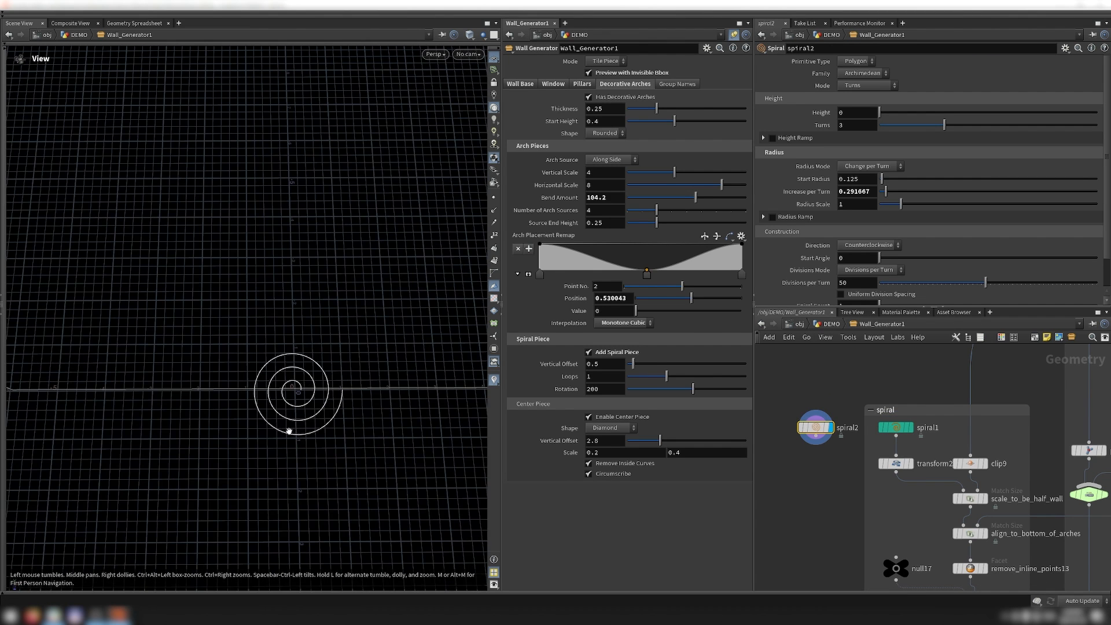
Display spiral1 again, delete the standard Spiral node and select spiral1
left_click(910, 428)
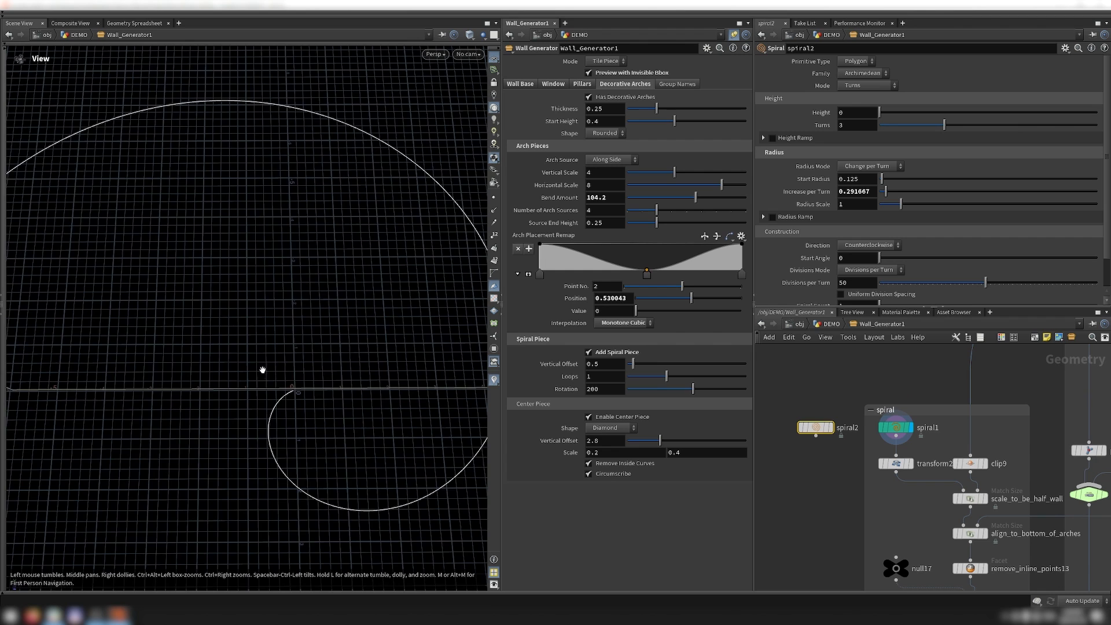
key("f")
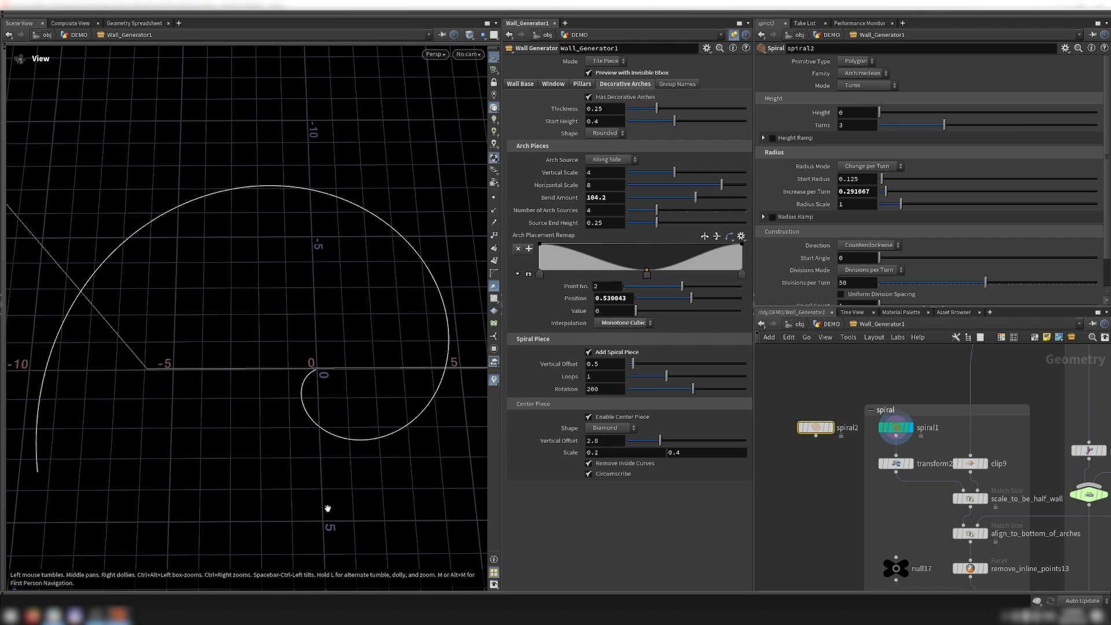
key("Delete")
left_click_drag(796, 433, 914, 422)
Display the mirrored arches with the spiral piece at mirror2
scroll(831, 378, "down", 6)
scroll(925, 454, "up", 5)
left_click(915, 466)
key("space+g")
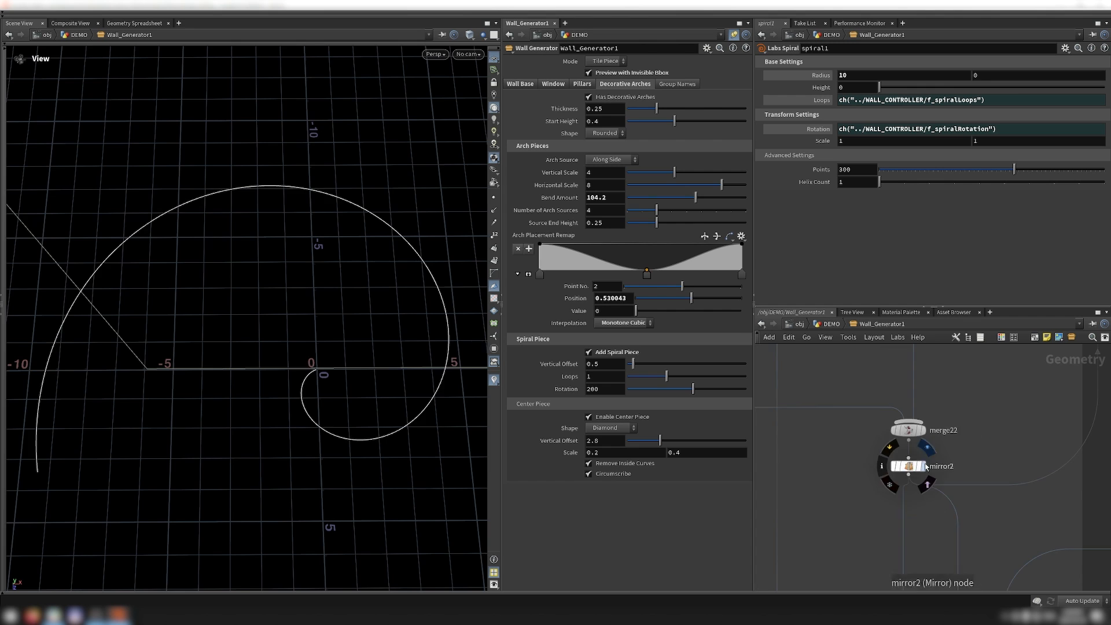
left_click_drag(377, 454, 379, 358)
Select superformula_shapes5 and display the finished center piece at arch_has_center_shape
scroll(832, 440, "down", 6)
left_click(903, 405)
scroll(922, 513, "up", 5)
scroll(922, 469, "up", 1)
left_click(920, 467)
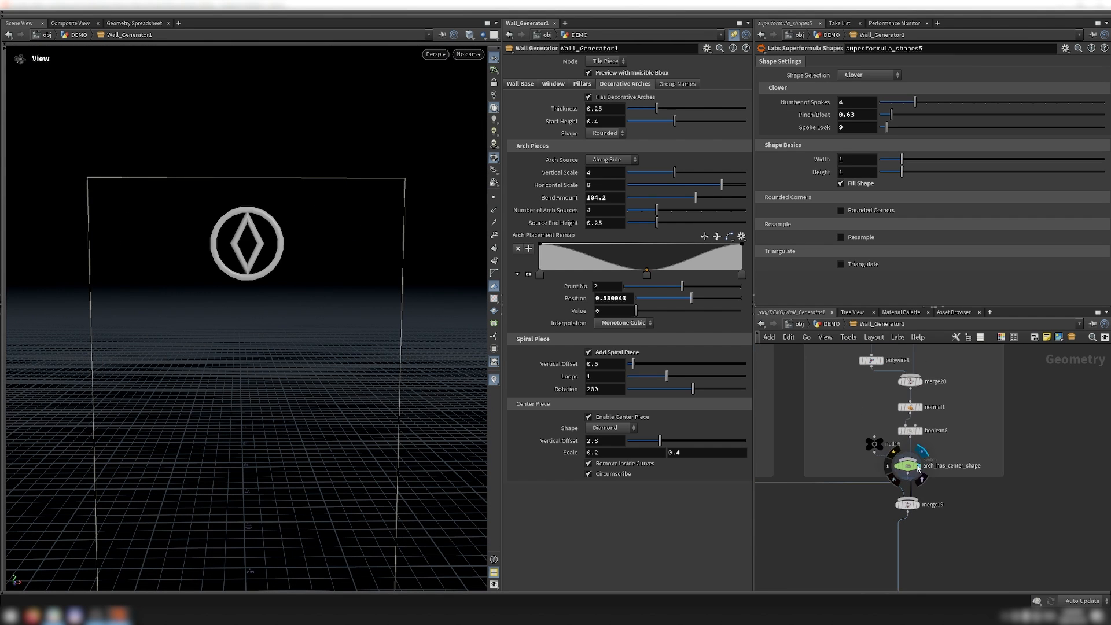
Display the combined decorative arches at merge19, followed by the flat center shape at switch42
scroll(936, 468, "down", 3)
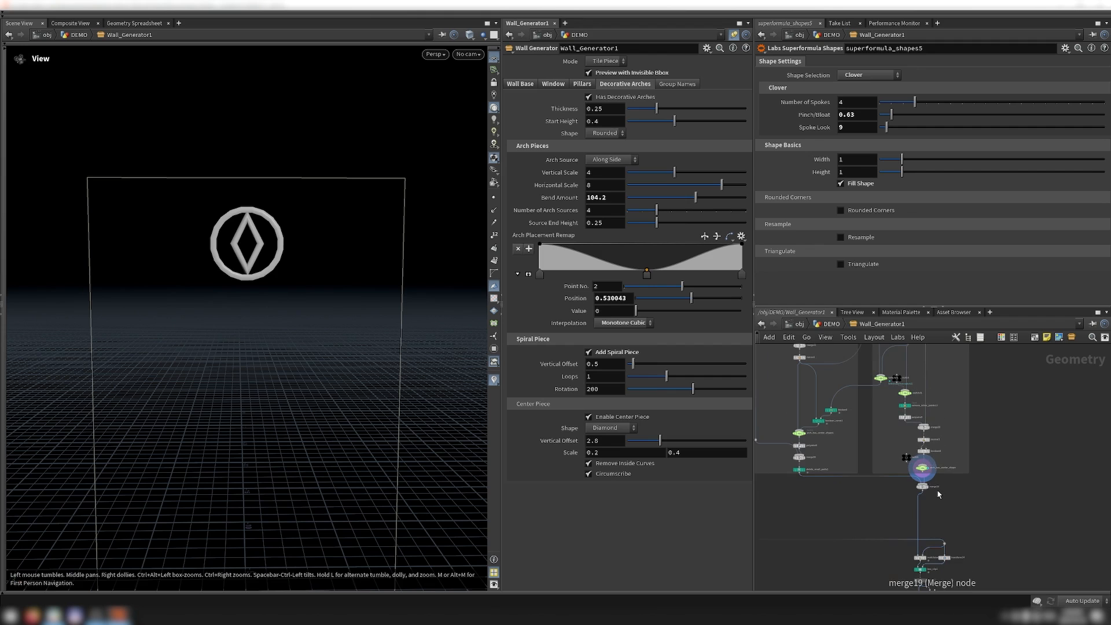
scroll(921, 491, "down", 3)
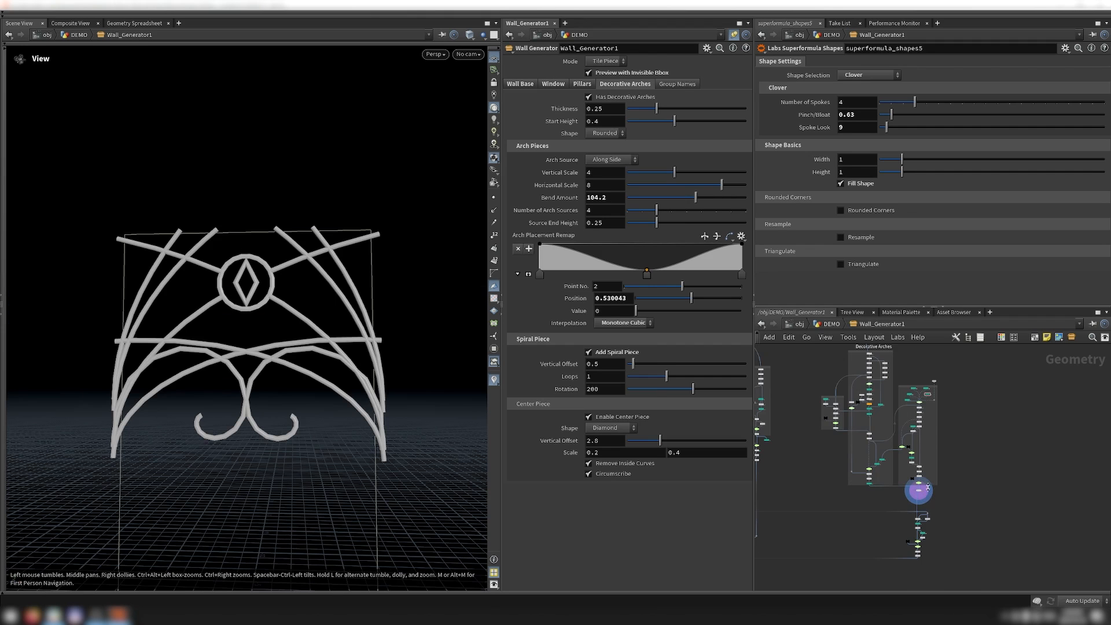
scroll(941, 399, "up", 3)
scroll(904, 413, "up", 5)
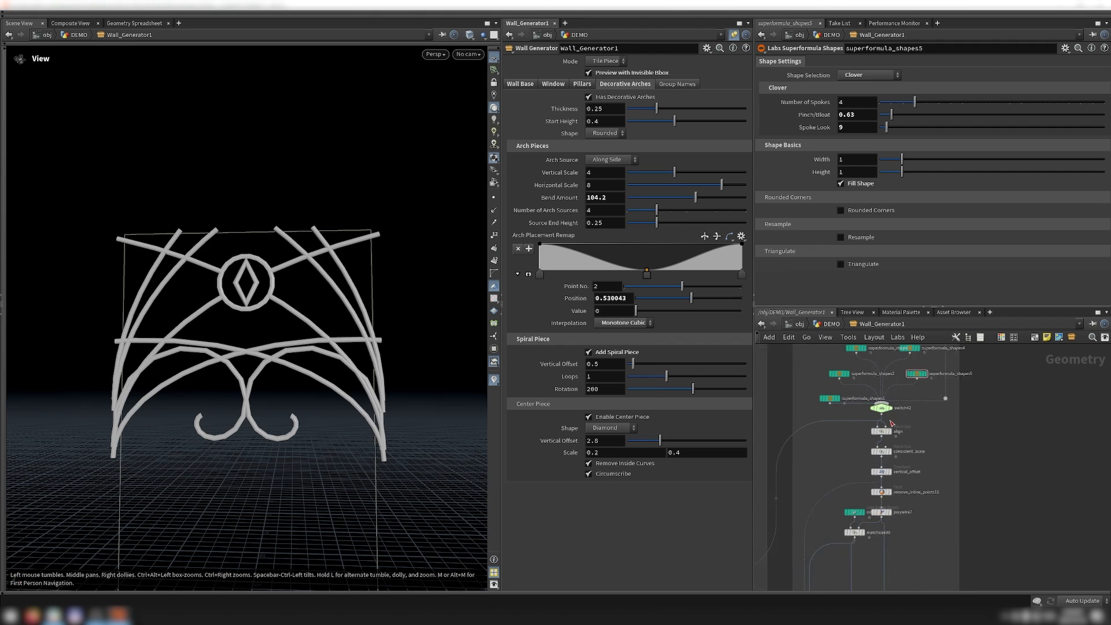
left_click(894, 406)
key("space+f")
left_click_drag(413, 400, 413, 414)
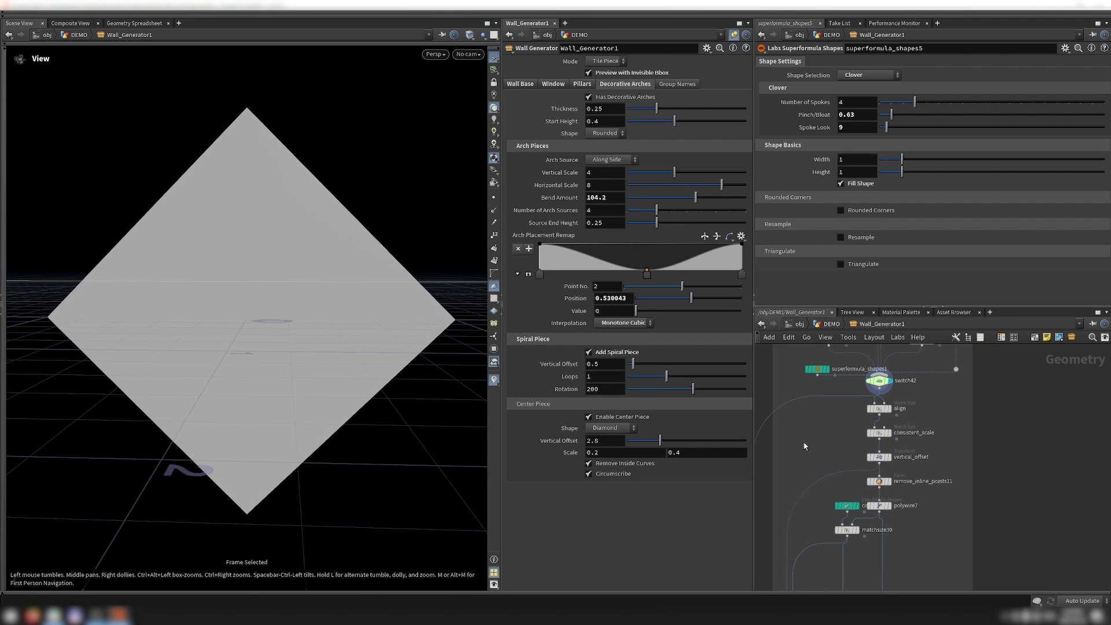
Display the center piece stages at vertical_offset, polywire7 and matchsize30
left_click(888, 456)
left_click(892, 507)
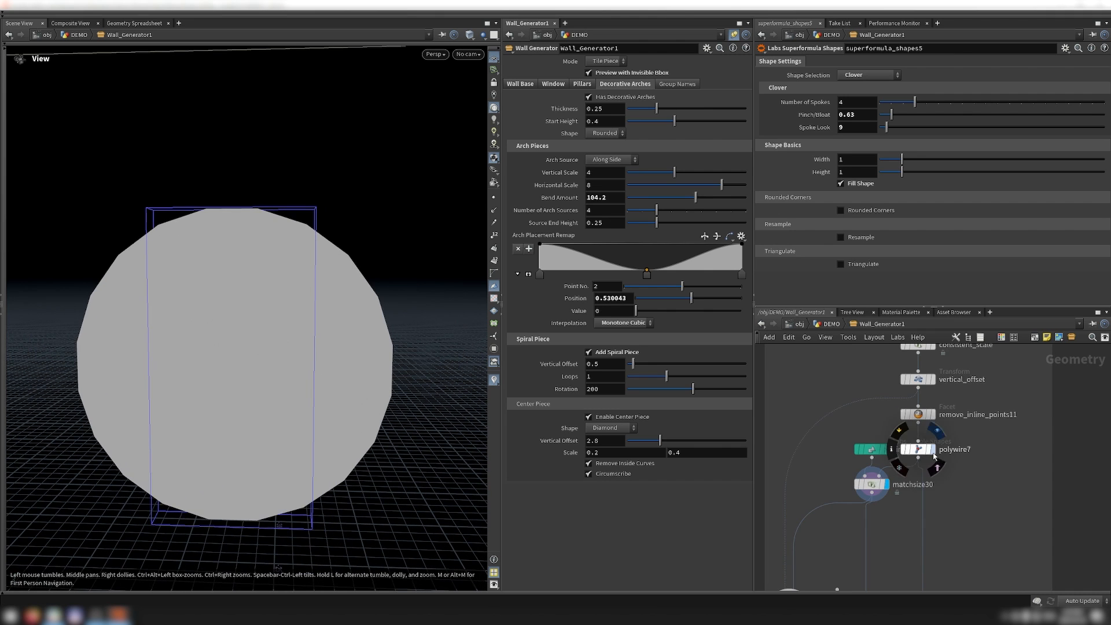
left_click(932, 449)
left_click(885, 485)
Display the arch curves cut around the center piece at arch_has_center_shape1 and the combined result at merge19
scroll(933, 391, "down", 7)
scroll(848, 473, "up", 5)
left_click(845, 465)
key("f")
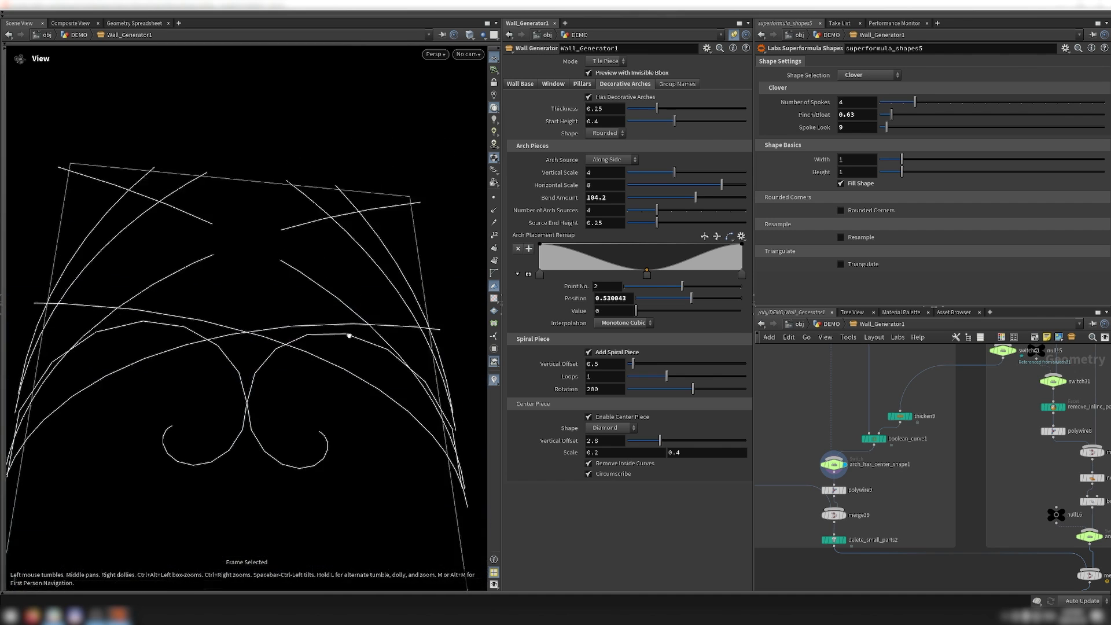
scroll(844, 419, "down", 3)
scroll(1004, 444, "up", 5)
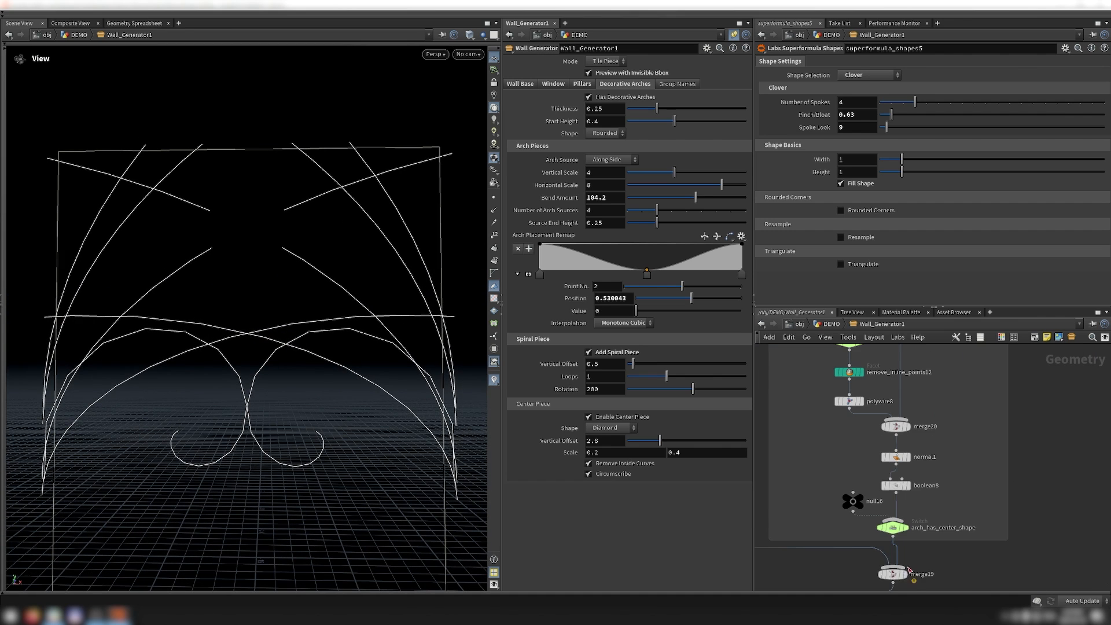
left_click(906, 574)
scroll(933, 541, "down", 6)
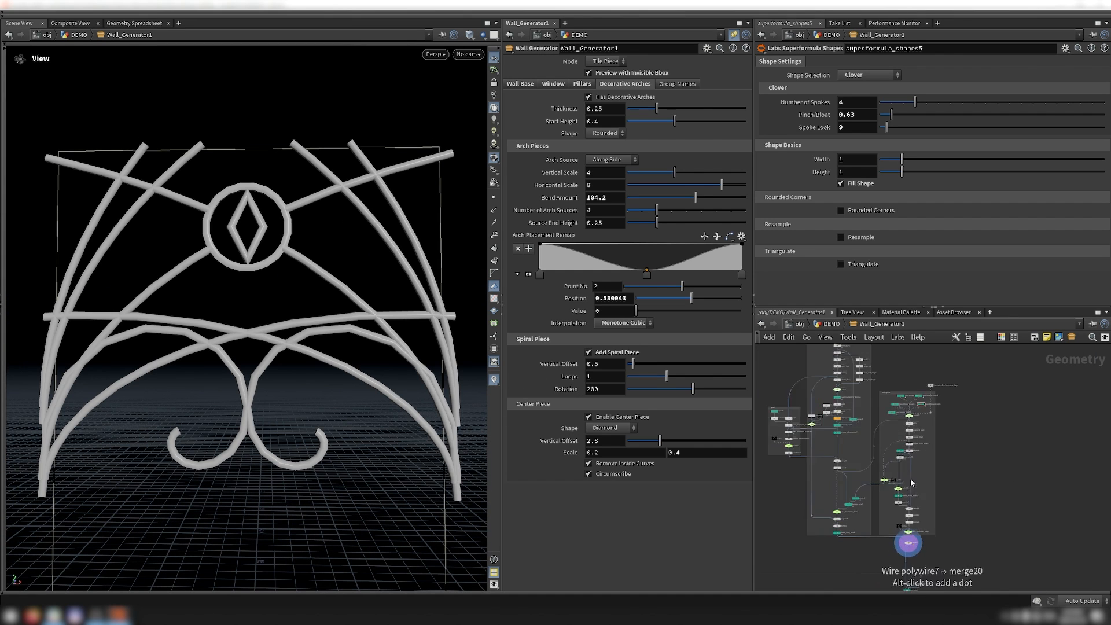
Add a Labs Superformula Shapes node beside the center piece network and display its square
scroll(936, 387, "up", 8)
scroll(864, 434, "down", 3)
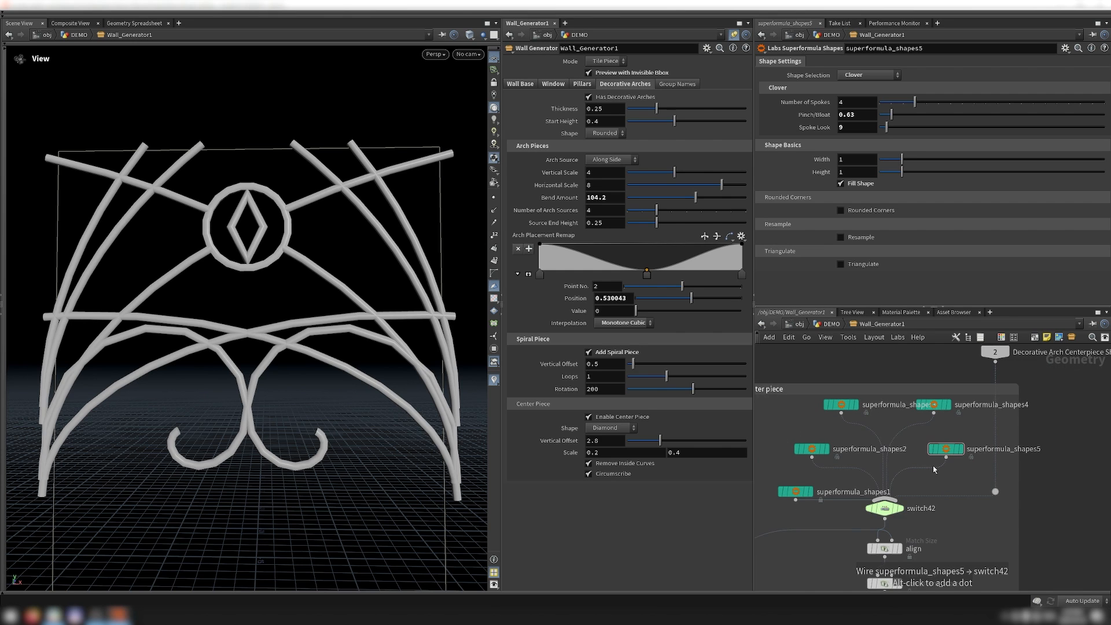
scroll(933, 463, "down", 3)
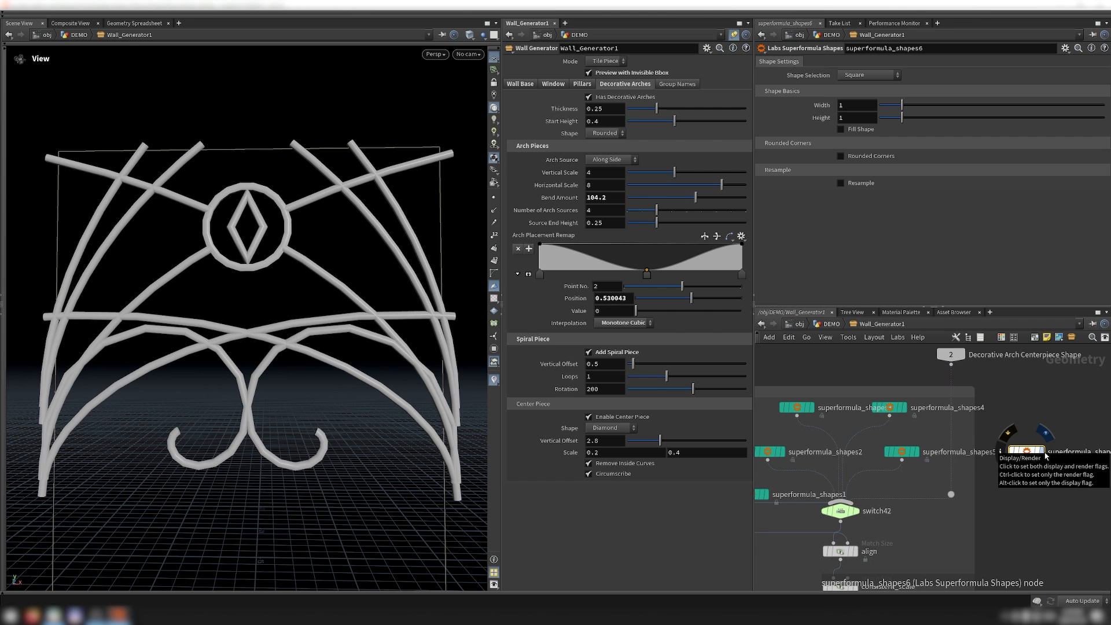
left_click(1045, 454)
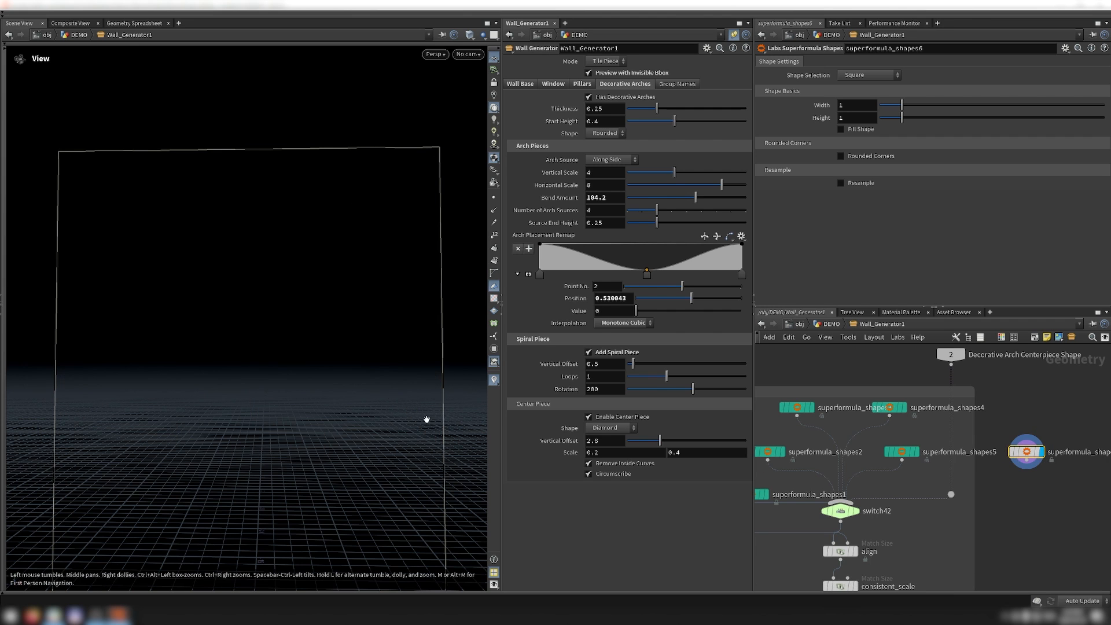
key("h")
Try the Star, Clover, Eye and Teardrop shapes on the new Superformula Shapes node, ending with Heart
left_click(879, 74)
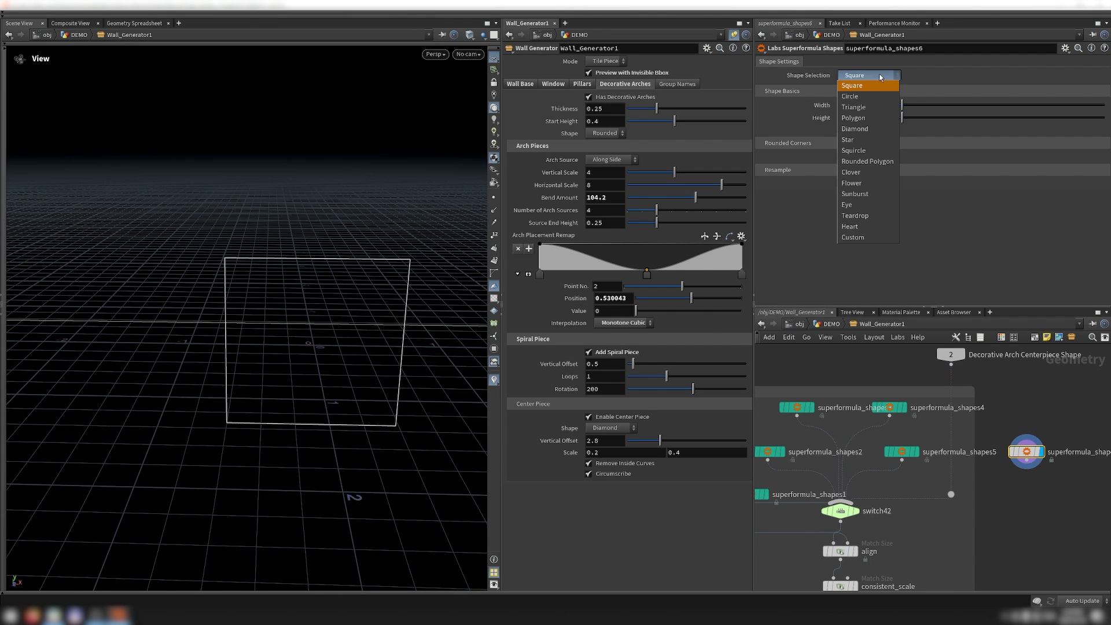
left_click(865, 139)
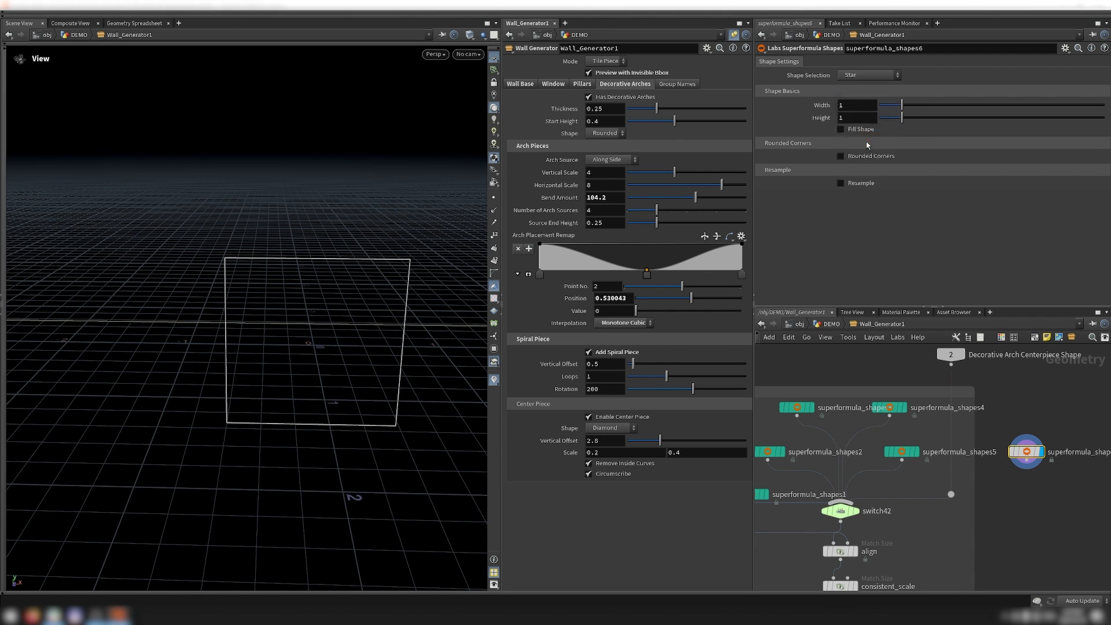
left_click(874, 75)
left_click(911, 168)
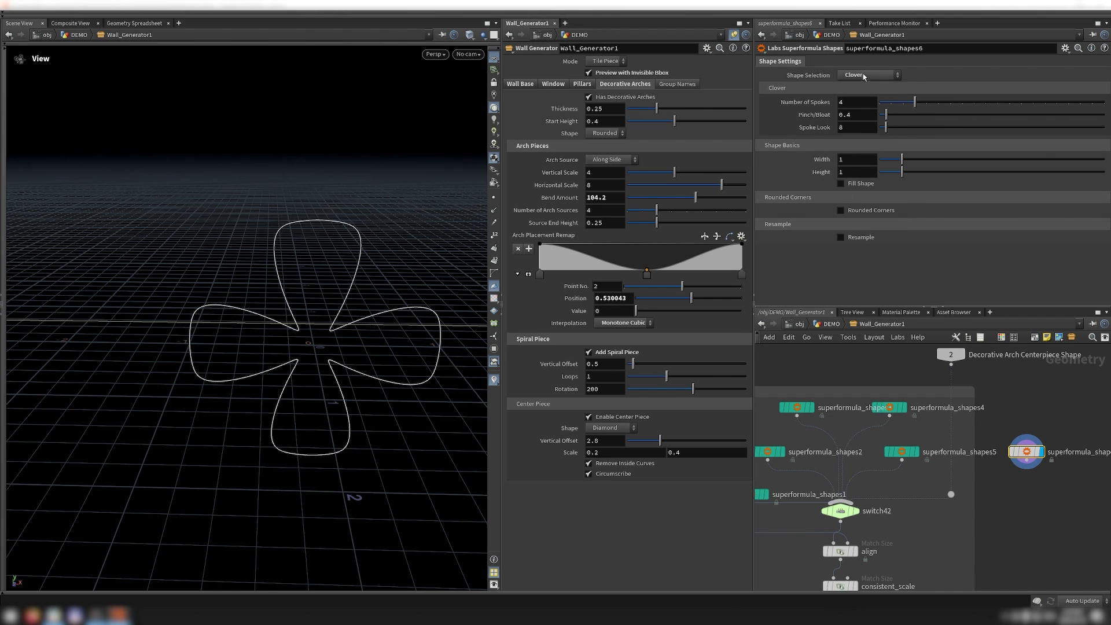
left_click(862, 74)
left_click(858, 206)
left_click(858, 76)
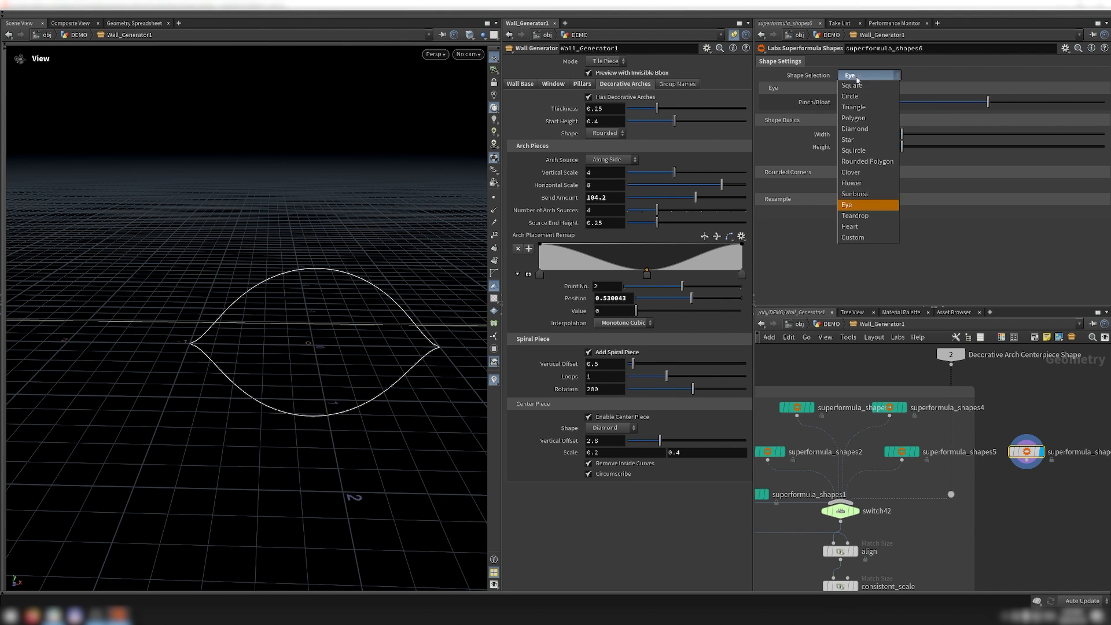
left_click(850, 215)
left_click(872, 74)
left_click(851, 226)
Display the combined decorative arches at merge19 again and inspect the diamond center piece up close
scroll(862, 403, "down", 5)
scroll(852, 430, "down", 4)
scroll(850, 467, "up", 7)
left_click(829, 469)
key("space+f")
scroll(389, 449, "down", 1)
key("shift+w")
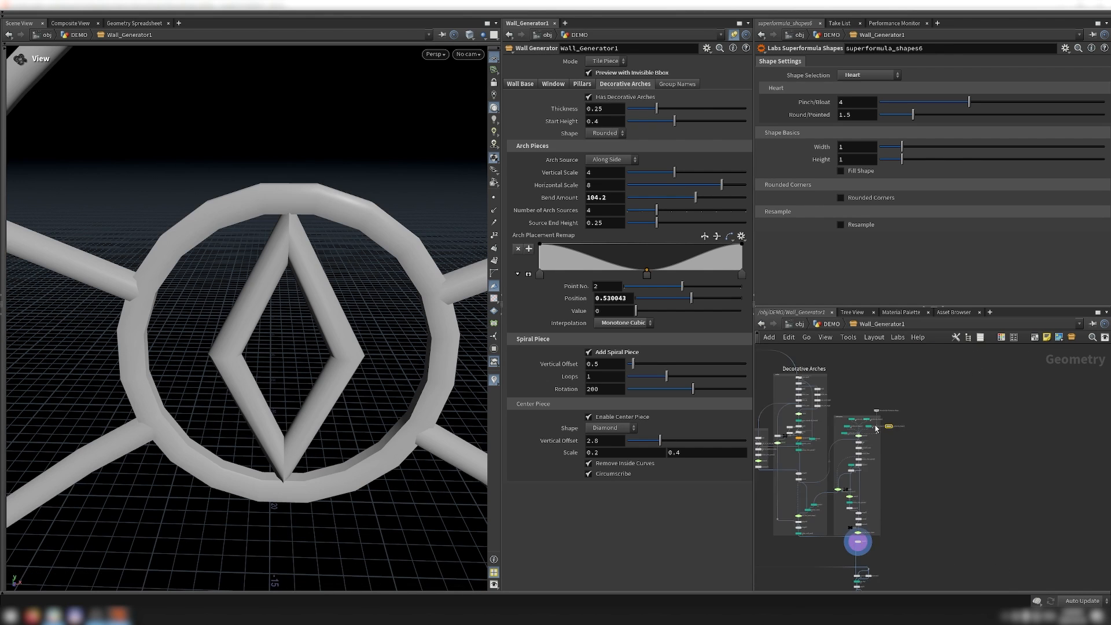
Select superformula_shapes5 in the center piece network and frame the whole decorative arch assembly
scroll(876, 429, "up", 6)
left_click_drag(874, 407, 788, 495)
left_click(830, 404)
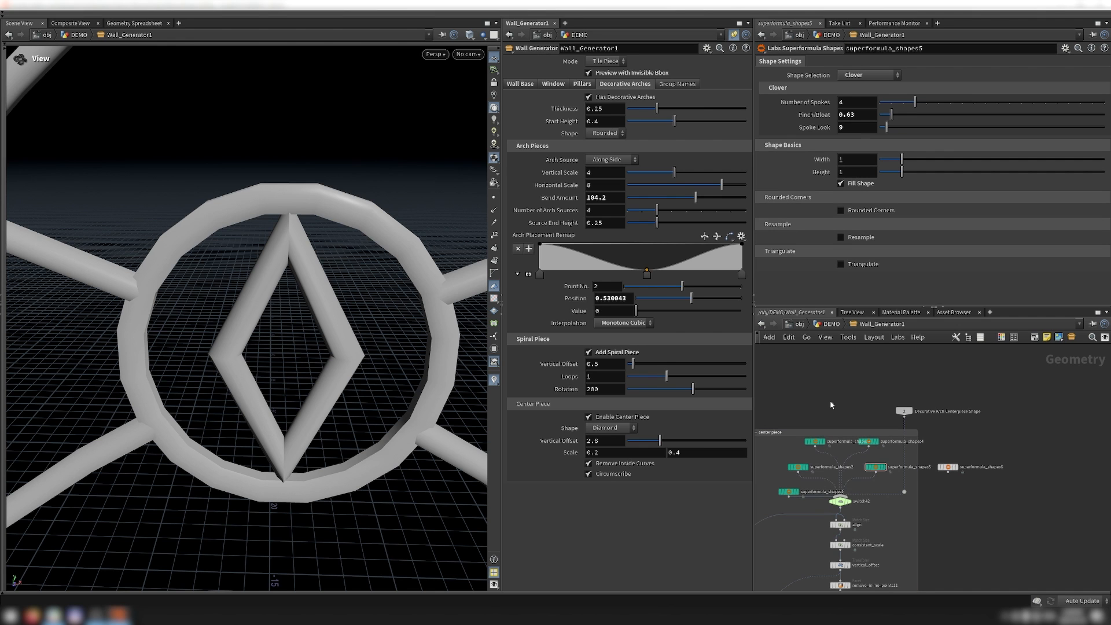
key("f")
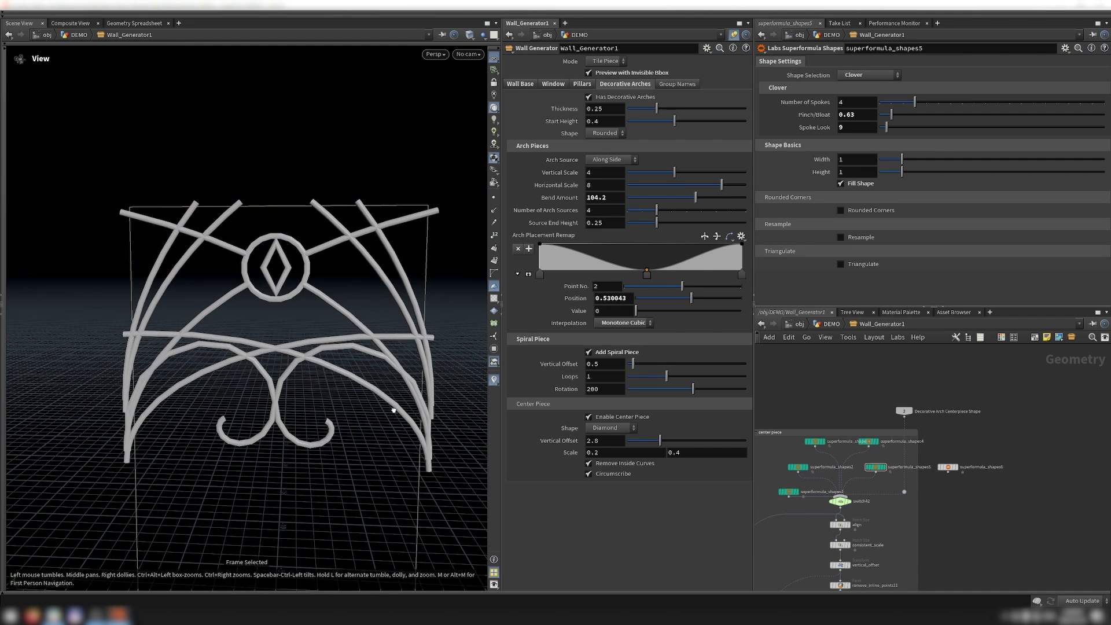
Select the superformula_shapes6 node beside the center piece network to show its Heart settings
scroll(933, 391, "up", 2)
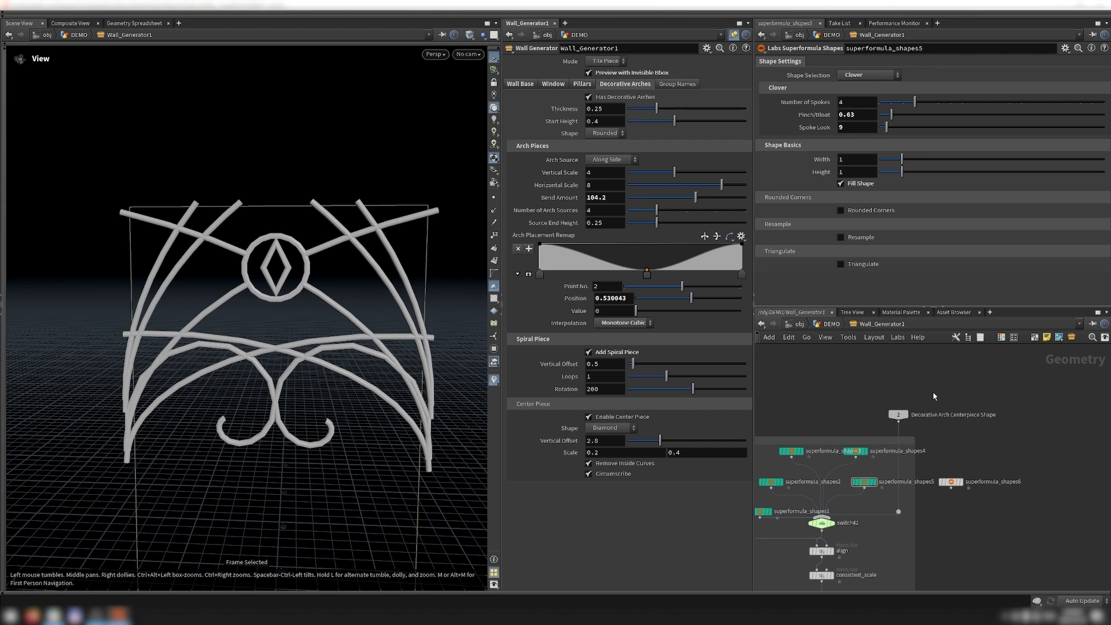
left_click_drag(934, 391, 872, 416)
left_click_drag(959, 502, 949, 476)
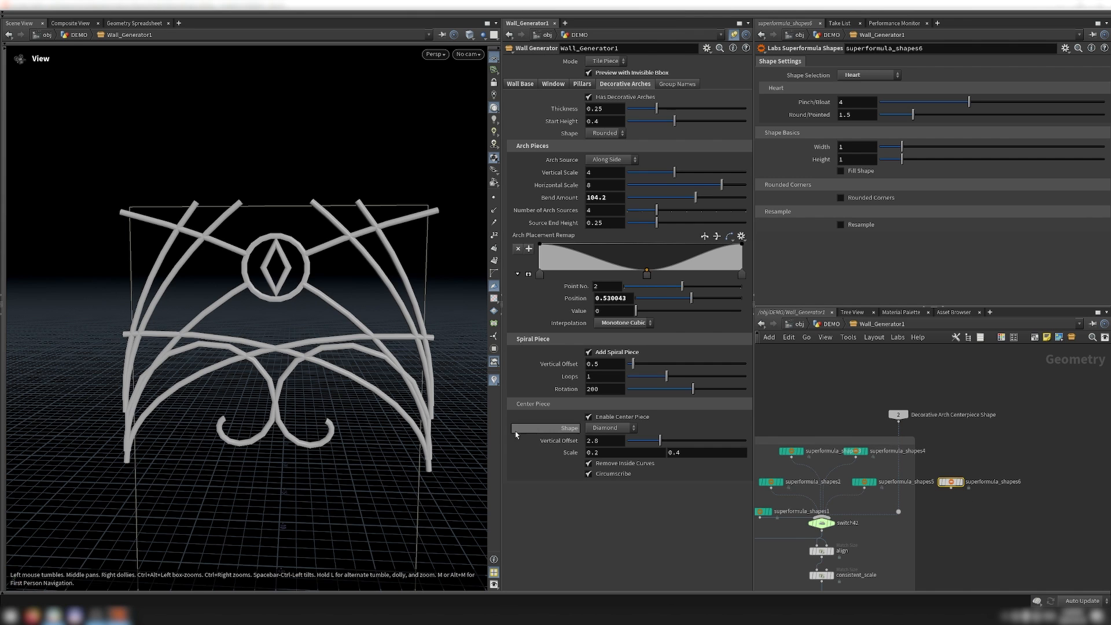
Follow the network down to box_clip1 and display the decorative arches clipped to the wall's bounds
scroll(1062, 459, "down", 4)
middle_click_drag(1041, 474, 972, 370)
scroll(886, 535, "up", 3)
middle_click_drag(885, 535, 896, 467)
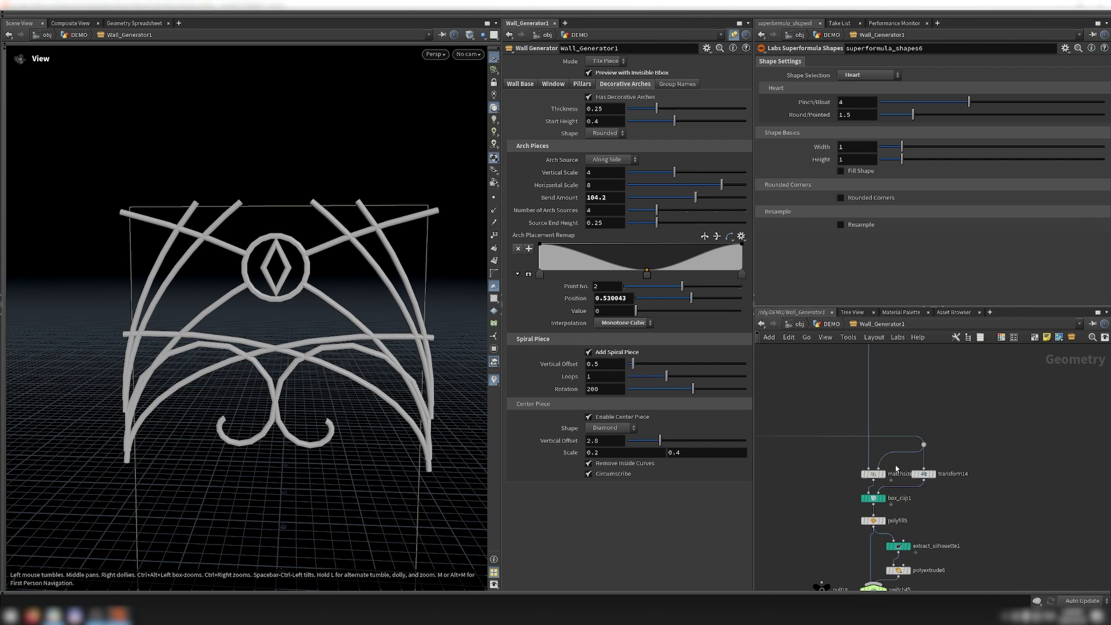
scroll(896, 466, "up", 2)
left_click_drag(384, 487, 405, 448)
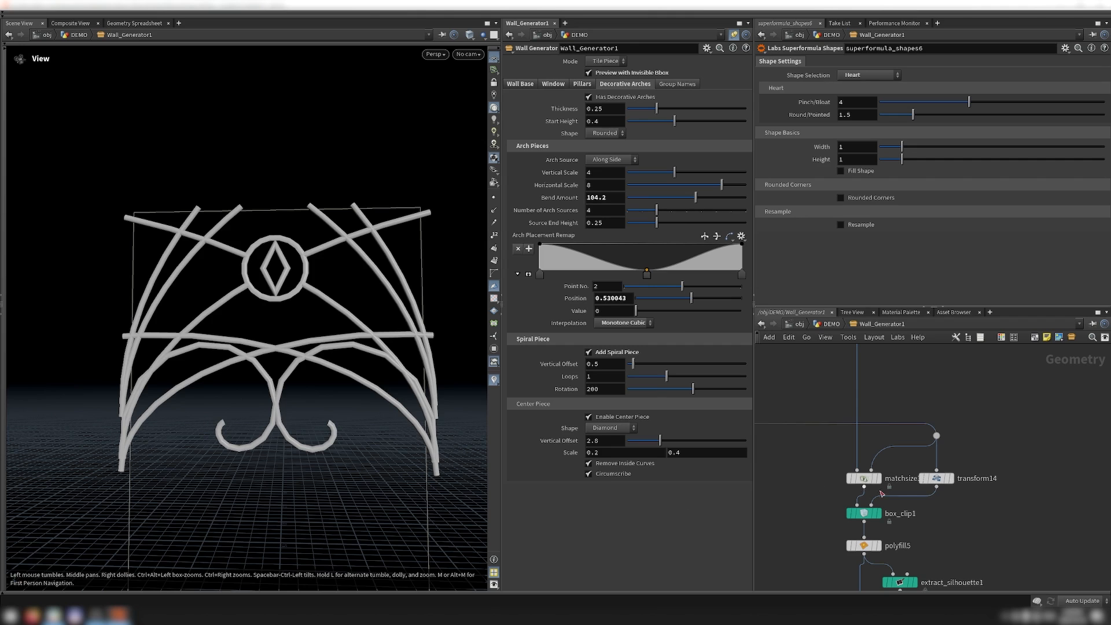
left_click(883, 516)
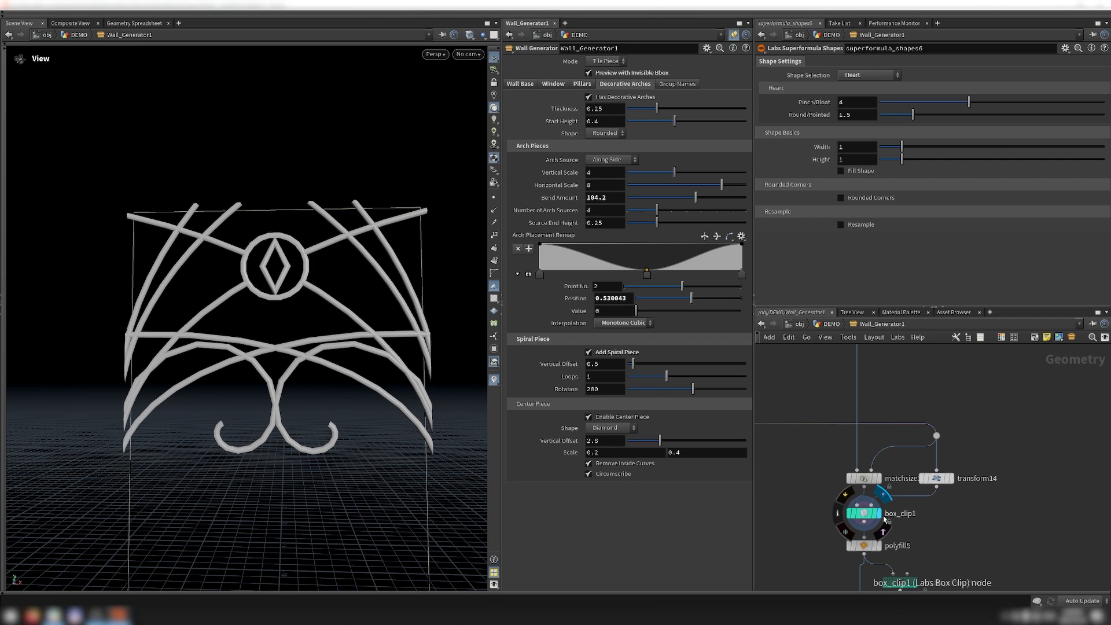
Display polyfill5, inspect the clipped arch ends, and set Number of Arch Sources to 3
mouse_move(393, 404)
left_mouse_down()
mouse_move(312, 405)
mouse_move(398, 404)
left_mouse_up()
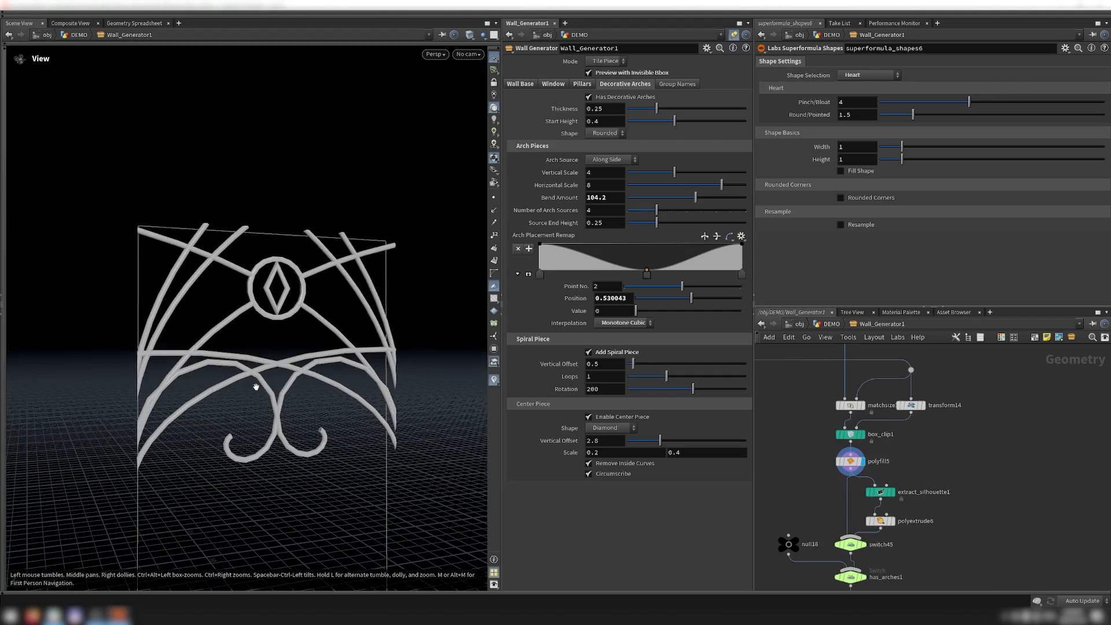
left_click_drag(260, 385, 274, 313)
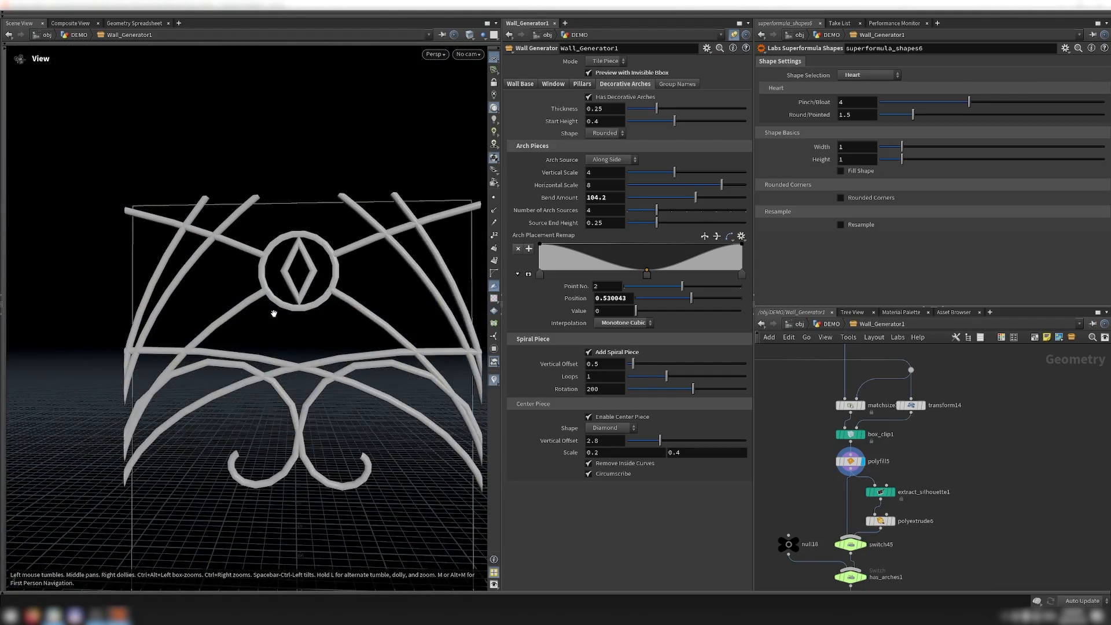
middle_click_drag(274, 313, 325, 390)
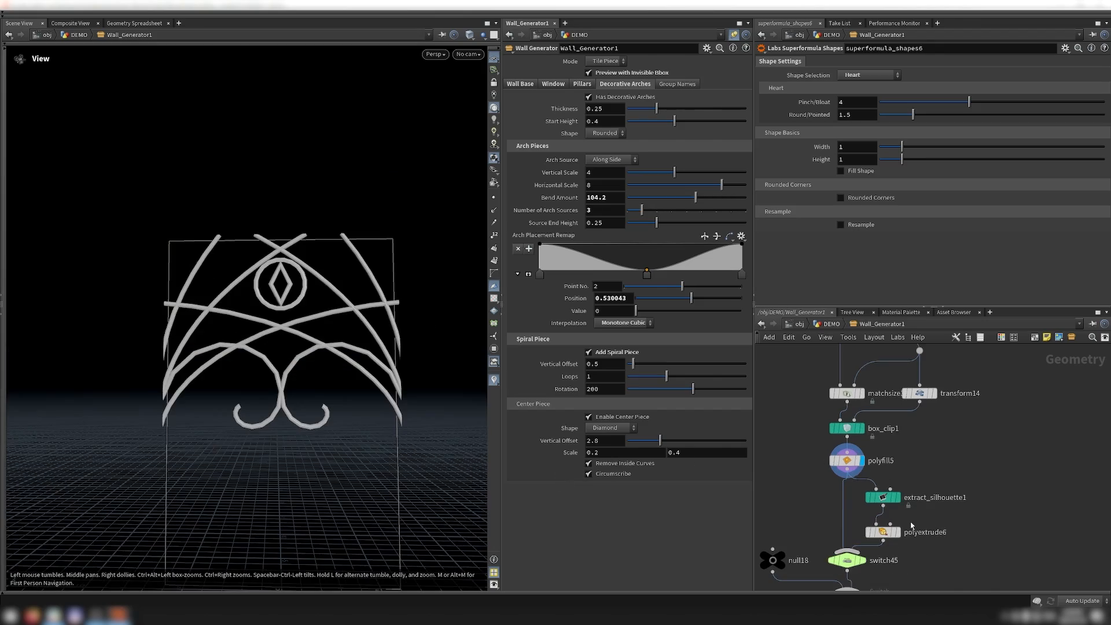
Display the flattened arches at extract_silhouette1, then select and display polyextrude6 to examine its extrusion distance expression
left_click(896, 496)
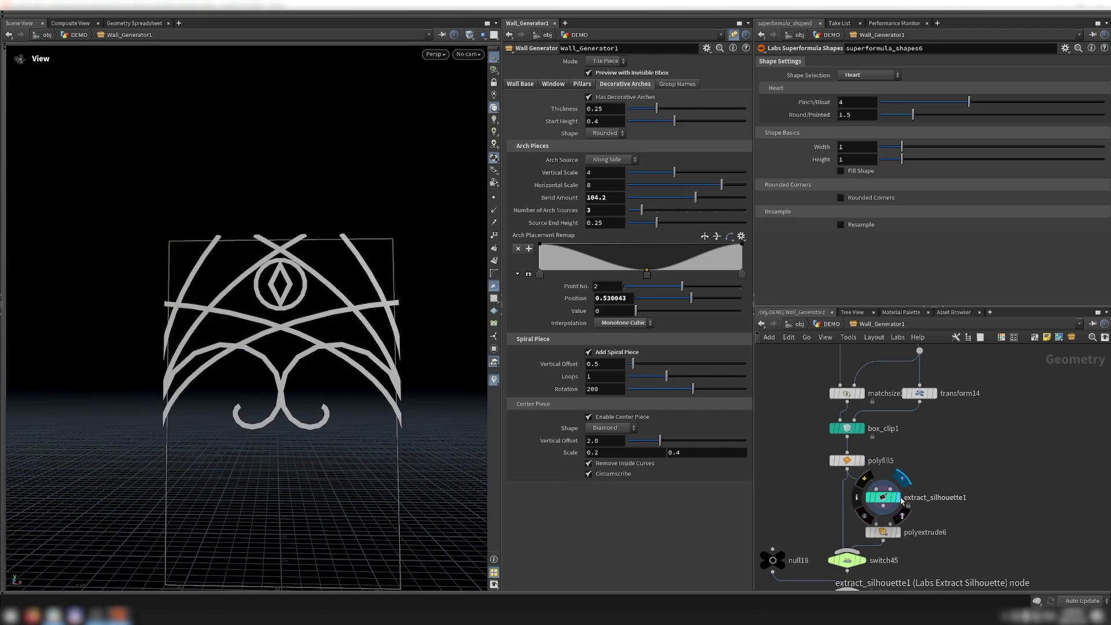
mouse_move(480, 382)
left_mouse_down()
mouse_move(434, 421)
mouse_move(404, 372)
mouse_move(409, 270)
mouse_move(335, 268)
left_mouse_up()
key("w")
left_click(896, 532)
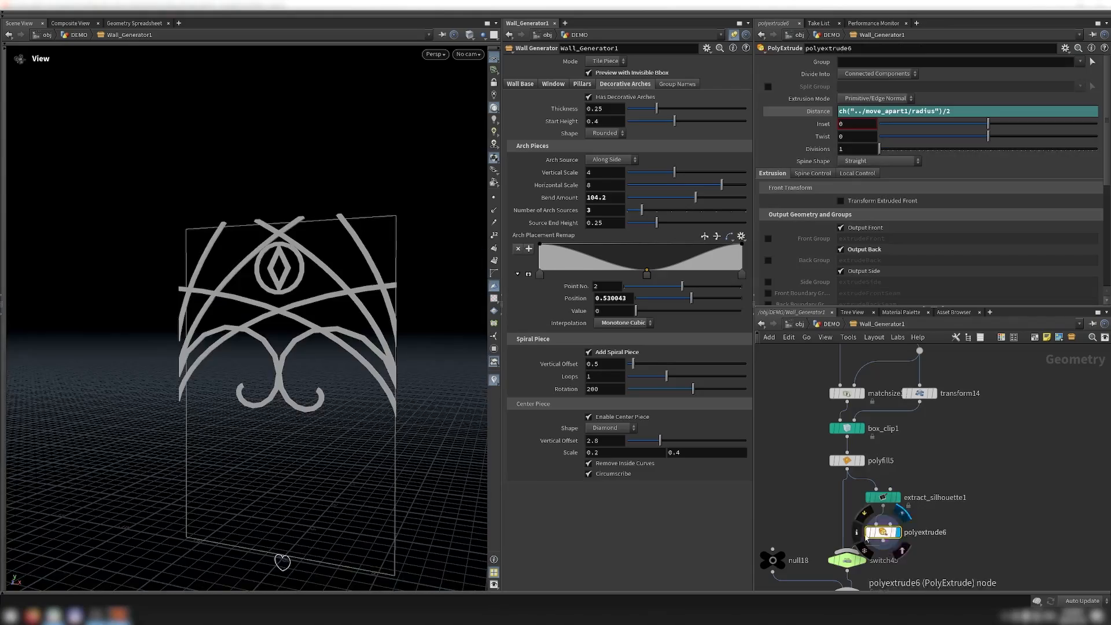
left_click_drag(403, 375, 498, 392)
Locate the pillar branch and select group24 and group2 below align_with_wall1 to examine their group naming
scroll(898, 437, "down", 5)
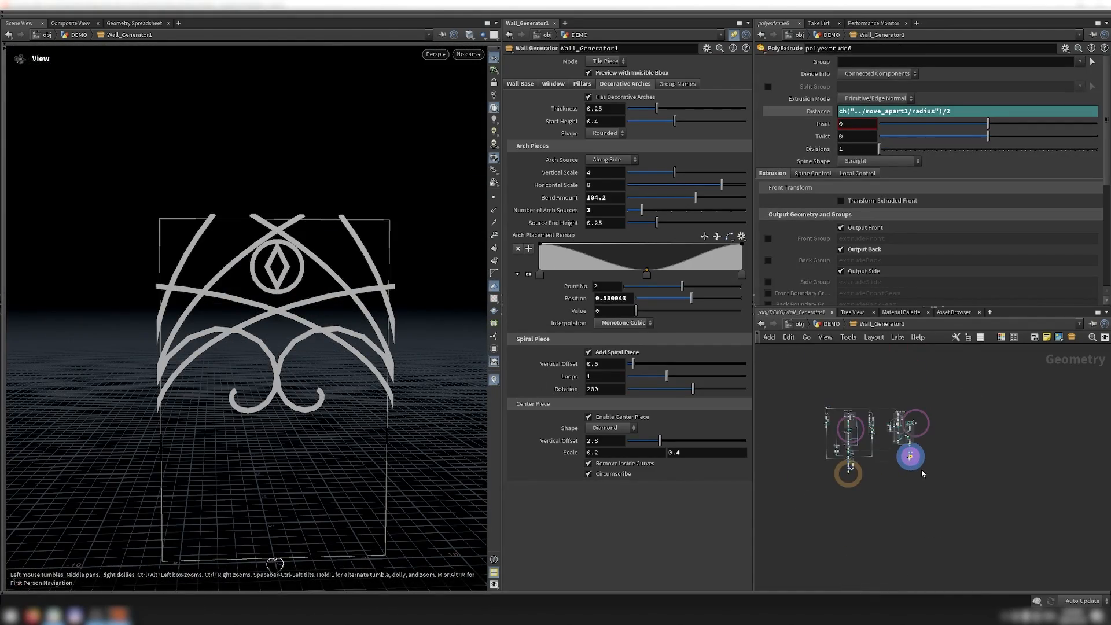
scroll(866, 408, "up", 10)
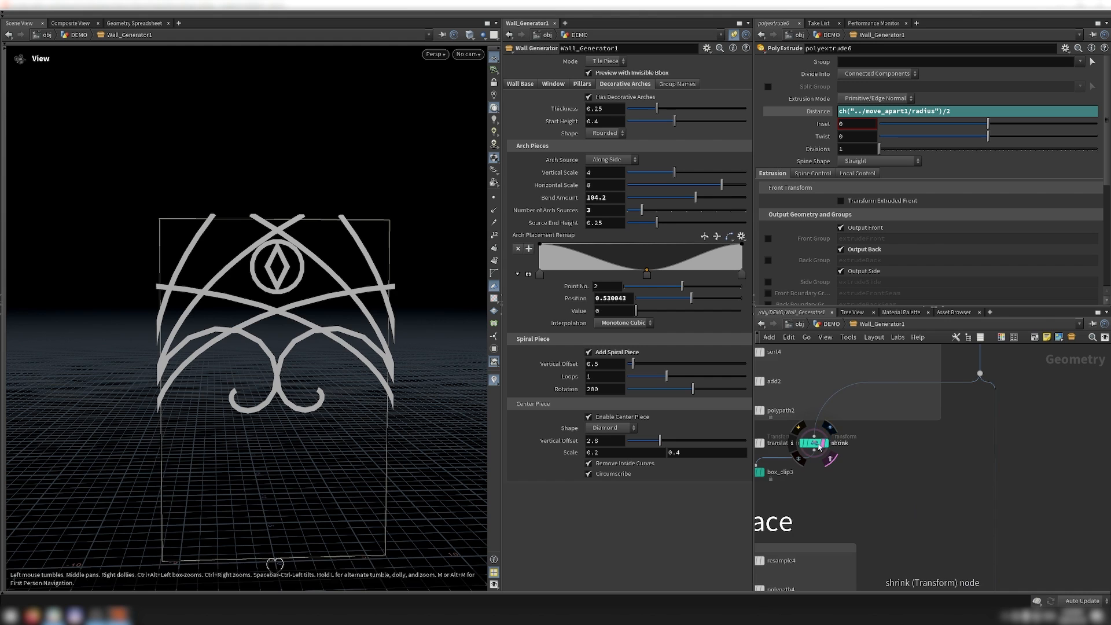
left_click_drag(918, 544, 821, 475)
scroll(856, 497, "up", 5)
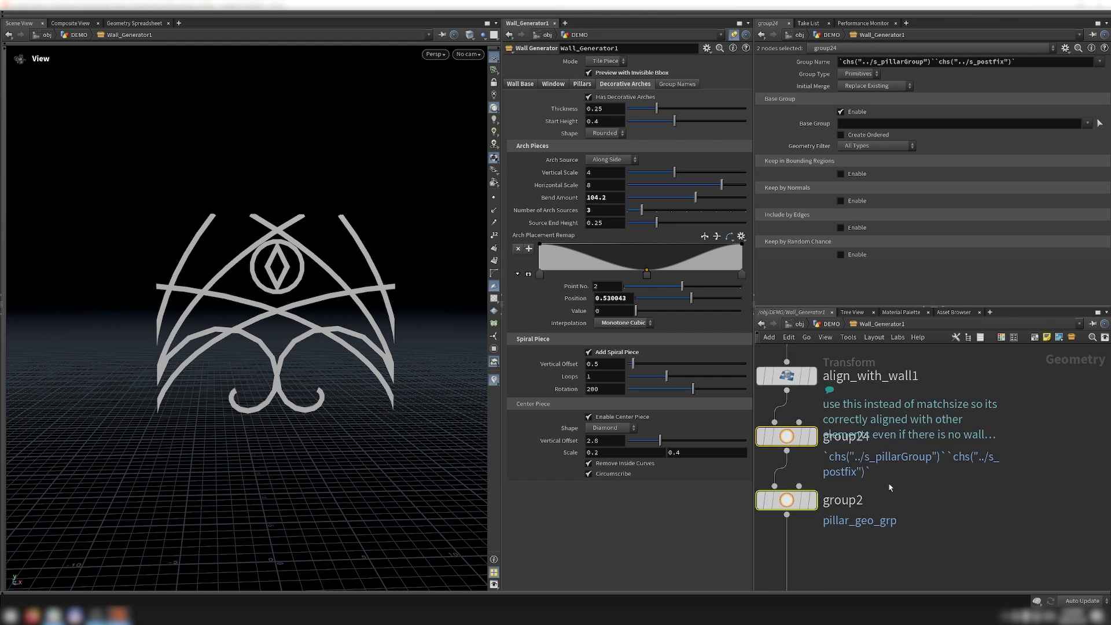
scroll(939, 527, "down", 10)
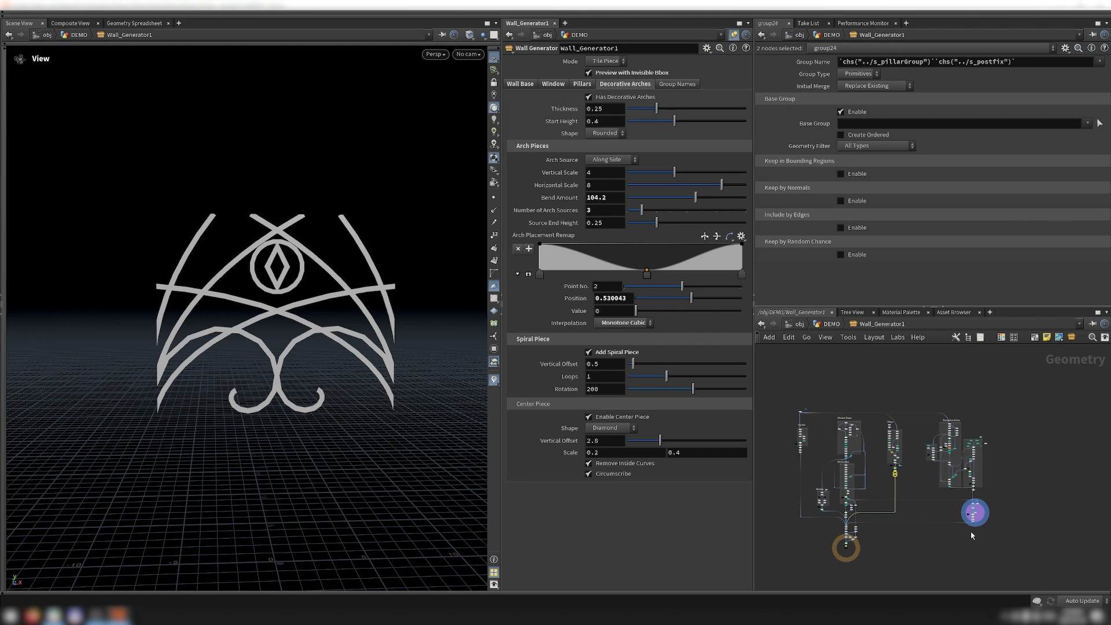
scroll(971, 538, "up", 10)
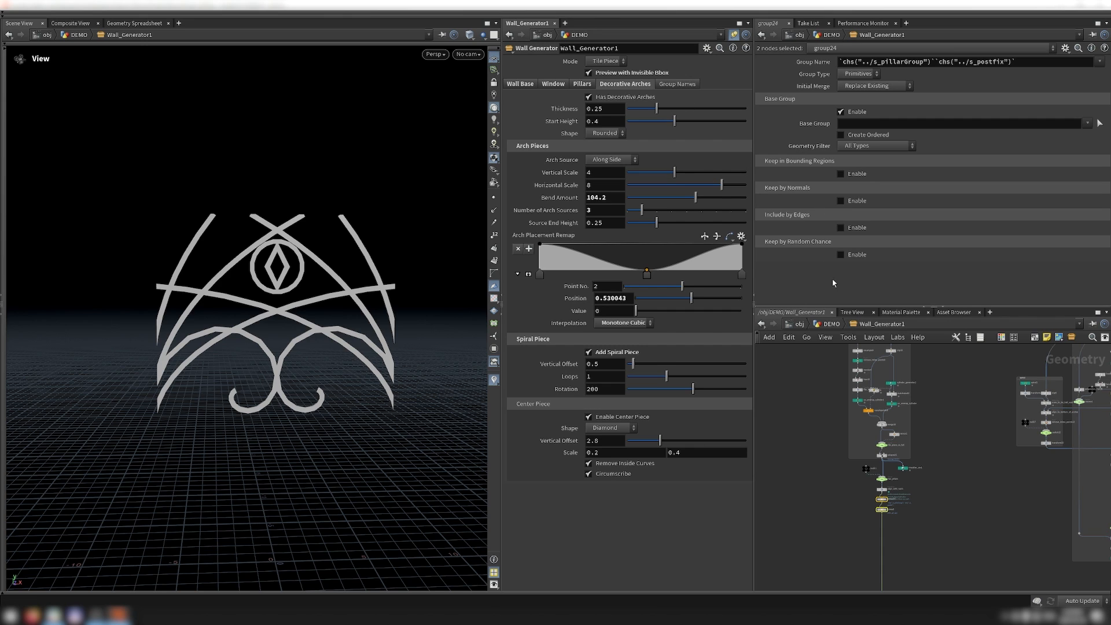
Show the wall generator's Group Names settings and review the wall, glass and window frame group prefixes
left_click(685, 85)
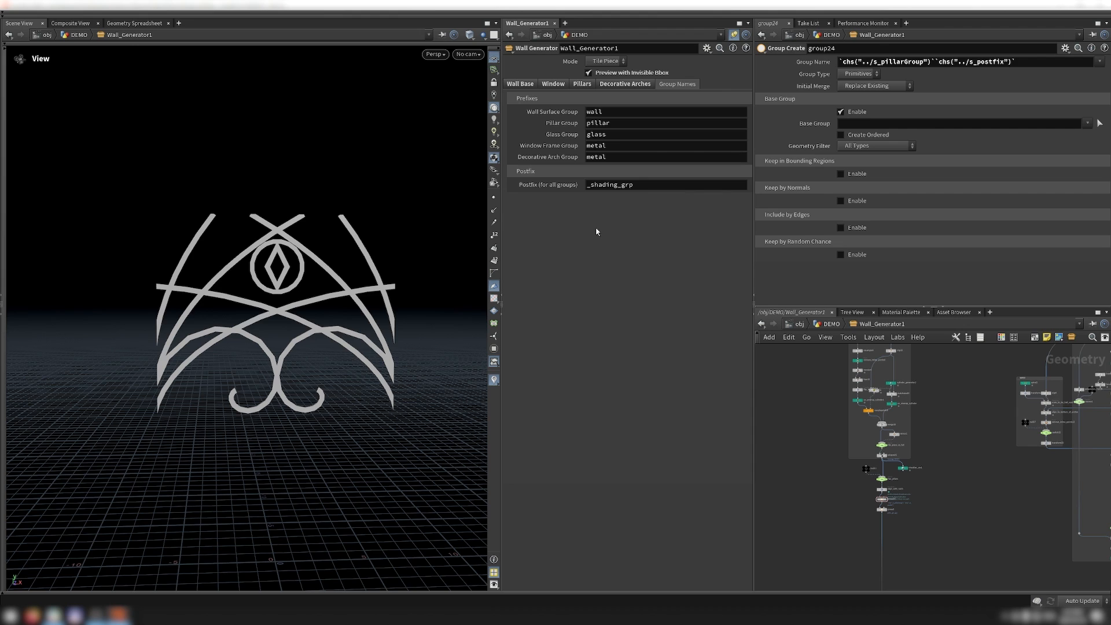
left_click(607, 112)
double_click(607, 112)
double_click(605, 136)
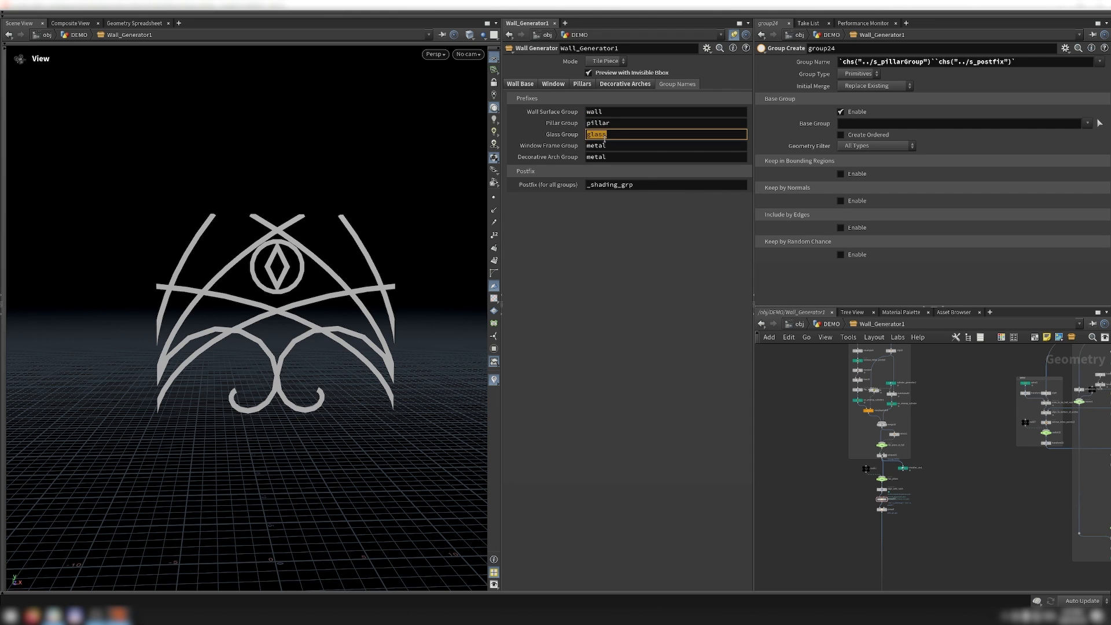
double_click(613, 145)
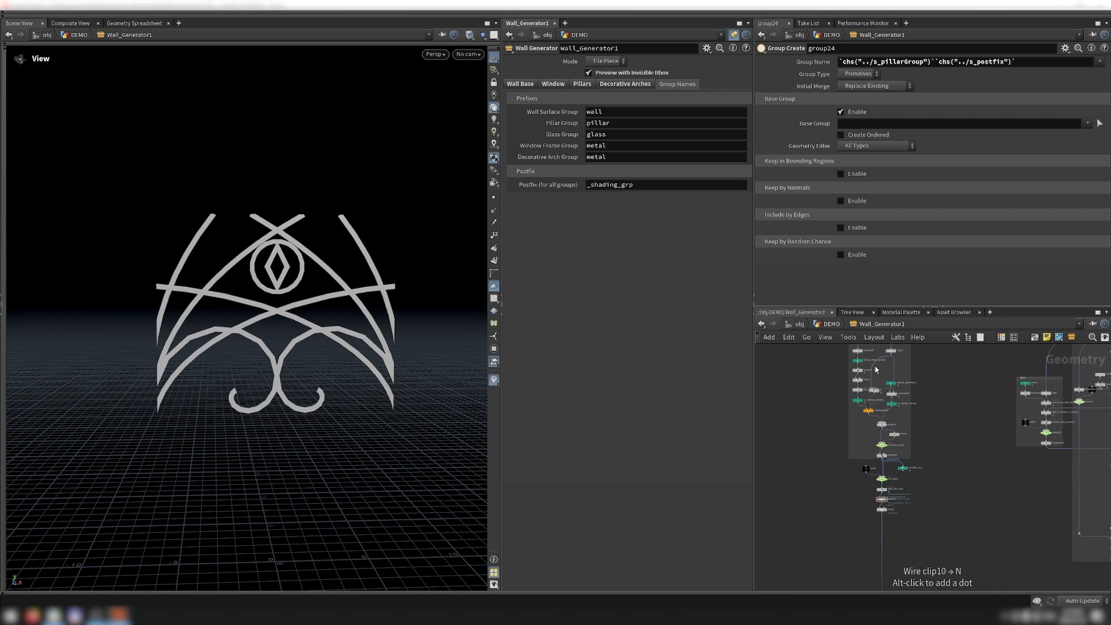
Disable the spiral piece, display the assembled wall at groupdelete1, and compare its shaded and wireframe views
scroll(877, 371, "down", 5)
scroll(821, 474, "up", 5)
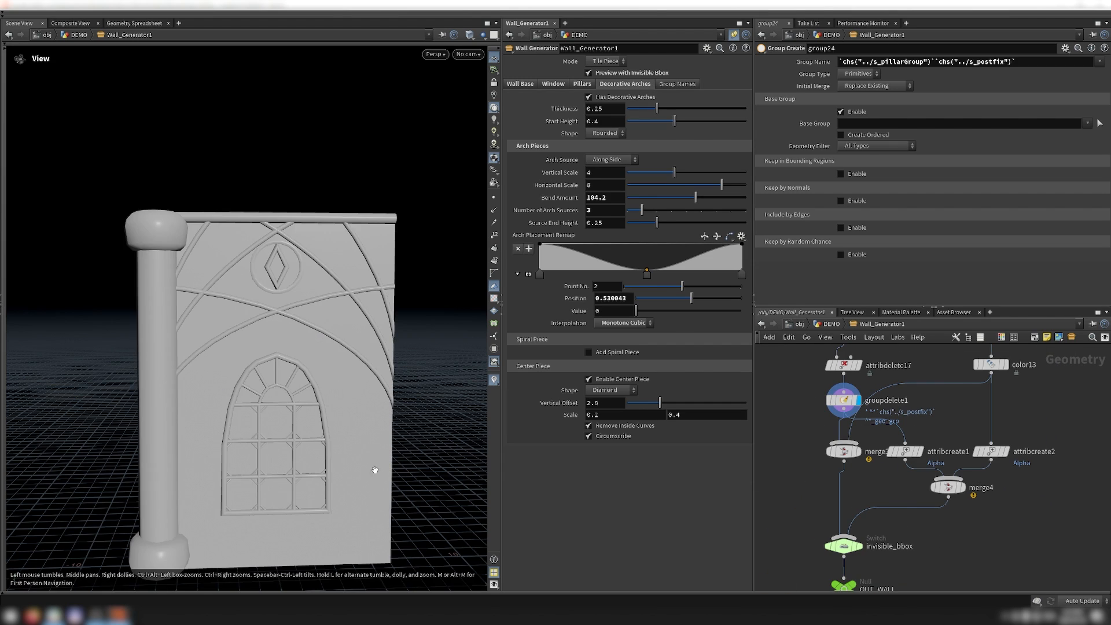
left_click_drag(374, 467, 429, 397)
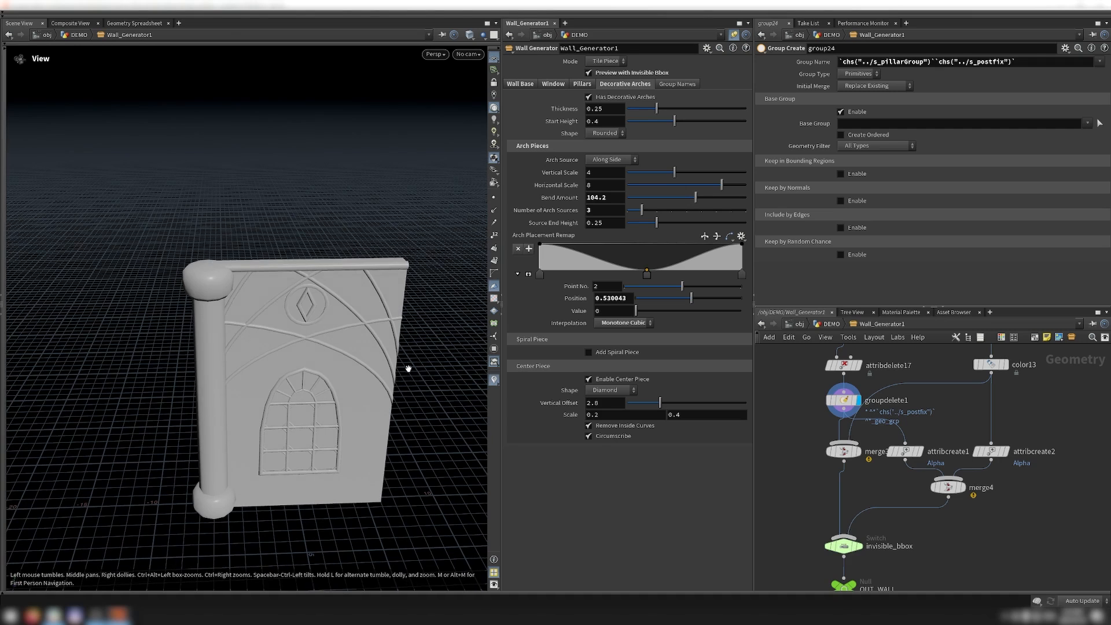
key("w")
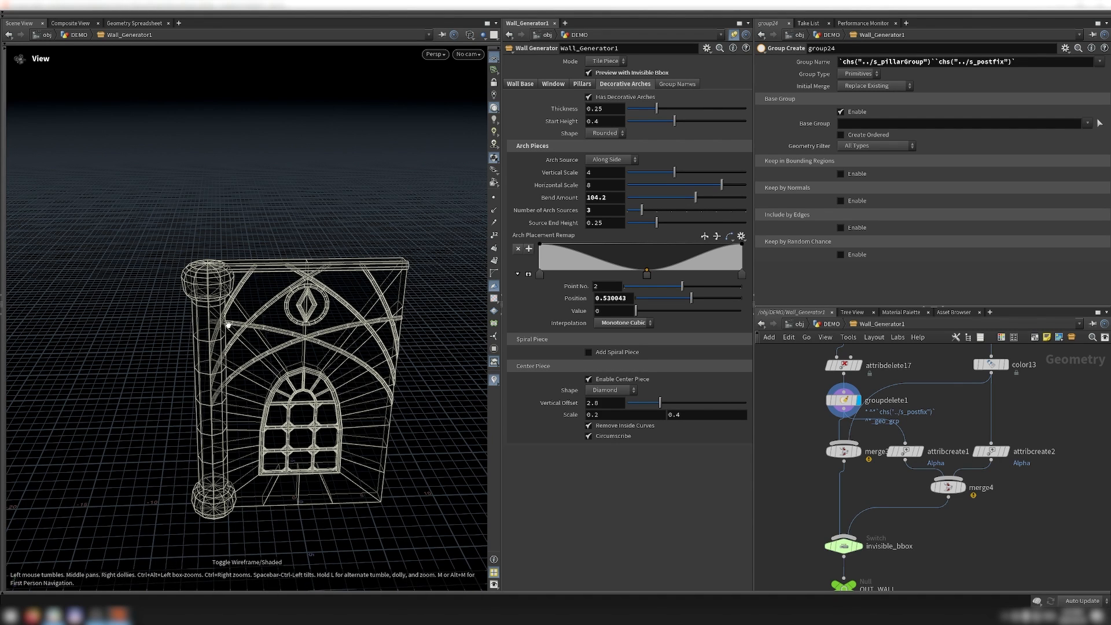
key("w")
scroll(938, 529, "down", 3)
scroll(978, 448, "up", 3)
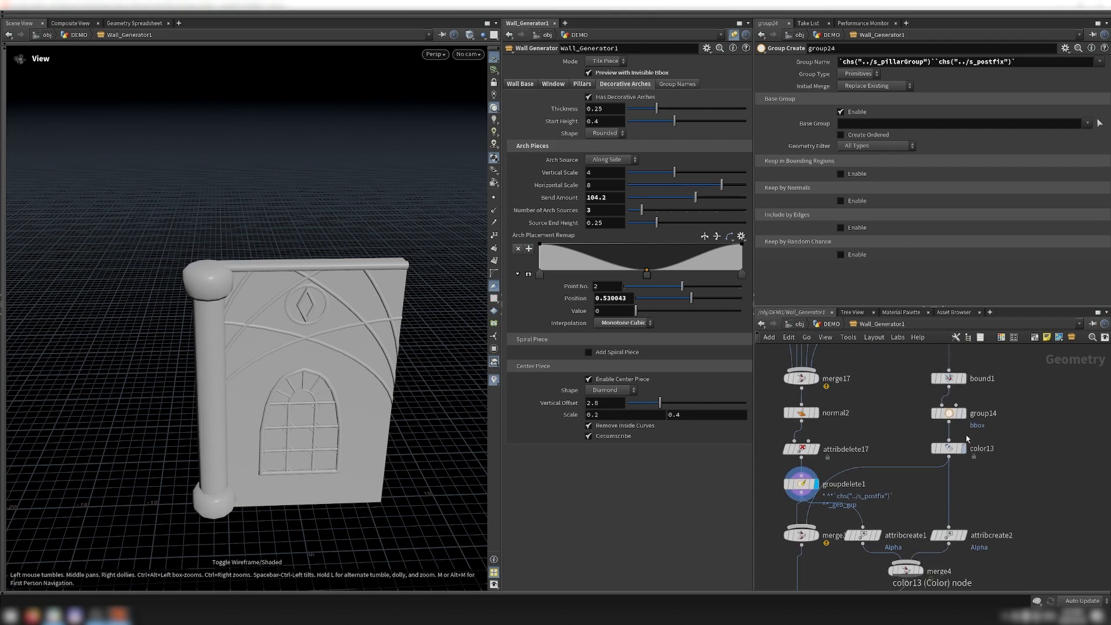
Display the bound1 box with merge17 as a template overlay and compare it with the full wall geometry
left_click(965, 378)
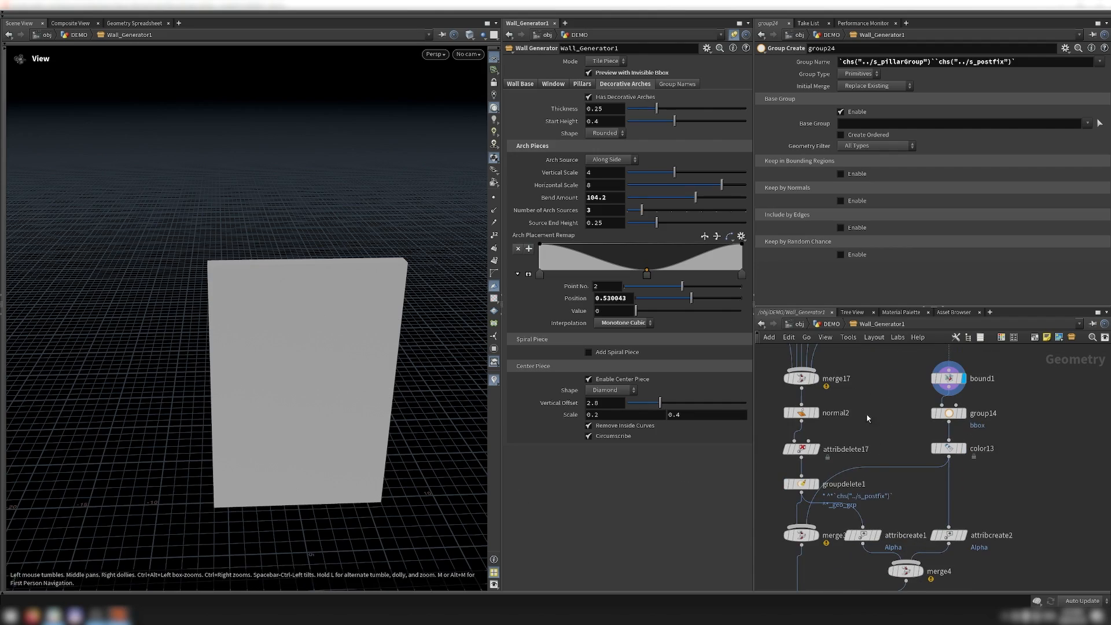
left_click(812, 379)
mouse_move(227, 333)
left_mouse_down()
mouse_move(295, 386)
mouse_move(242, 325)
left_mouse_up()
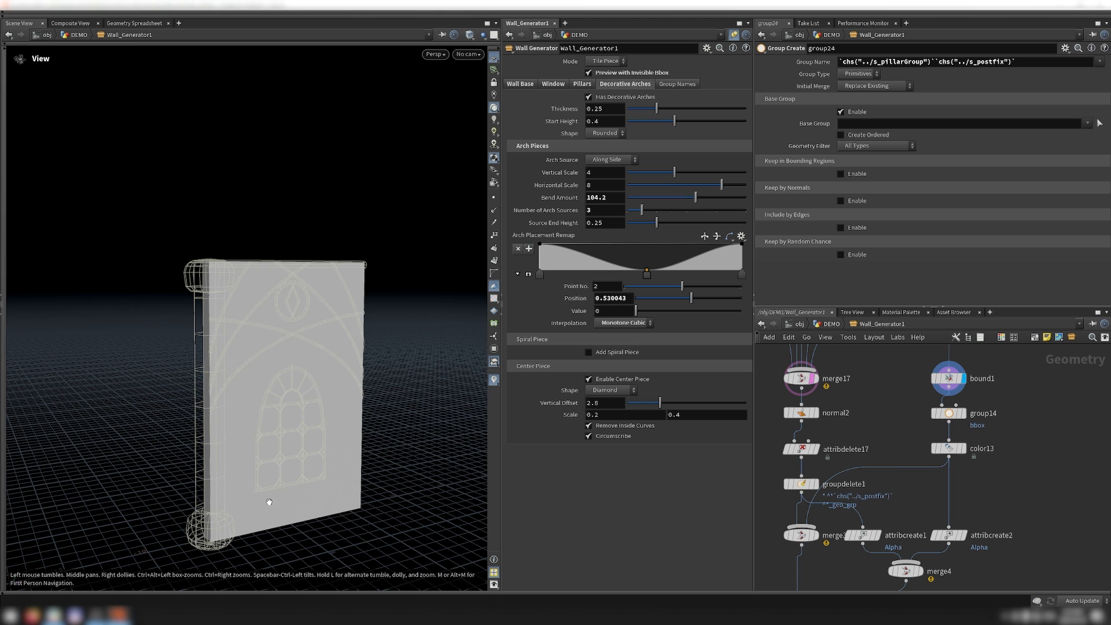
left_click_drag(329, 351, 274, 368)
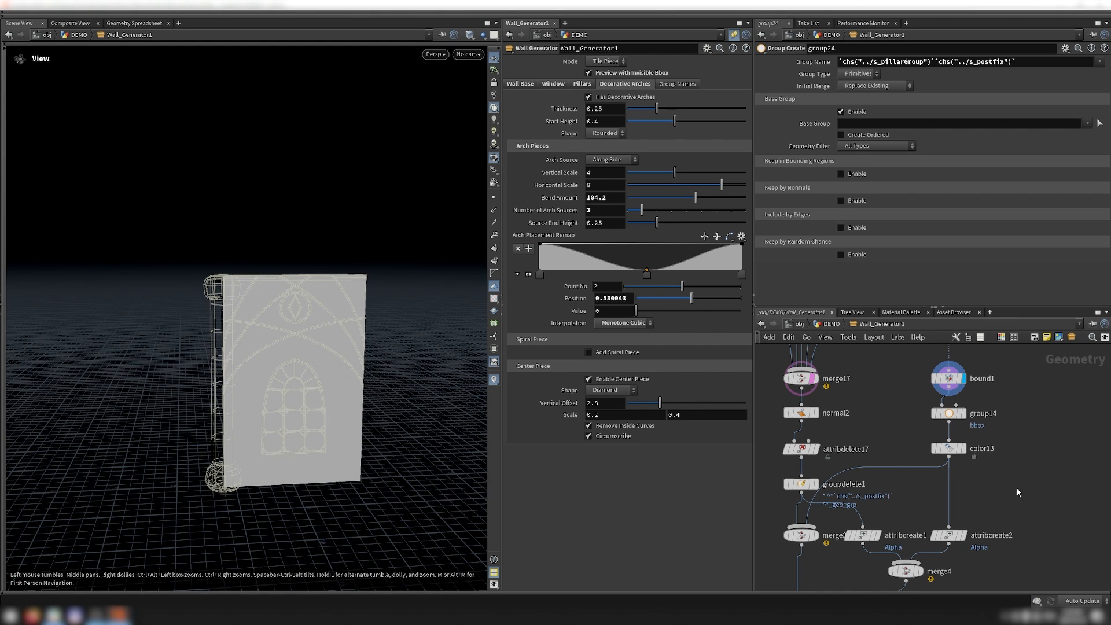
Turn off Preview with Invisible Bbox, display the merge node below groupdelete1, and inspect the wall with its colored bounding box
middle_click_drag(951, 424, 977, 358)
key("r")
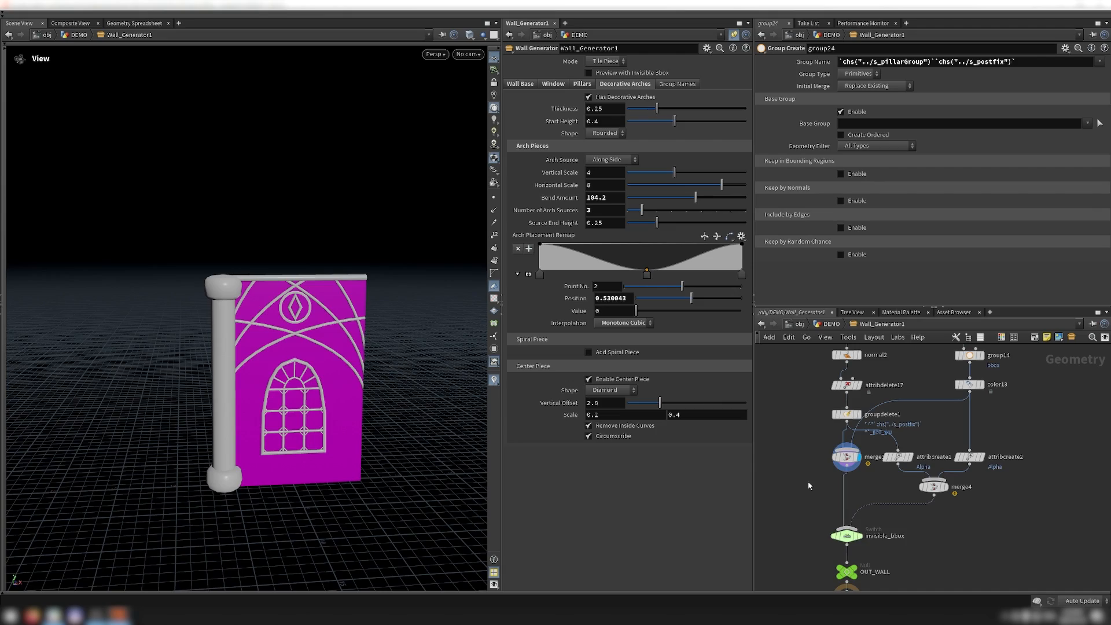
mouse_move(377, 440)
left_mouse_down()
mouse_move(280, 428)
mouse_move(404, 424)
mouse_move(321, 426)
mouse_move(338, 443)
mouse_move(361, 439)
mouse_move(355, 448)
mouse_move(379, 461)
mouse_move(348, 458)
mouse_move(376, 436)
left_mouse_up()
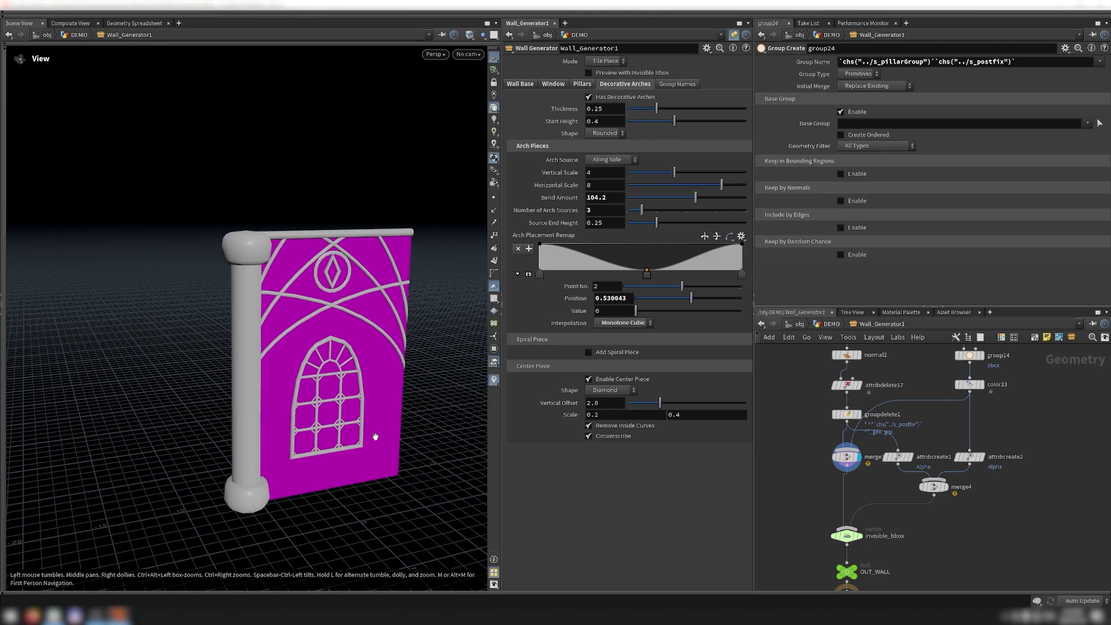
left_click_drag(352, 401, 381, 430)
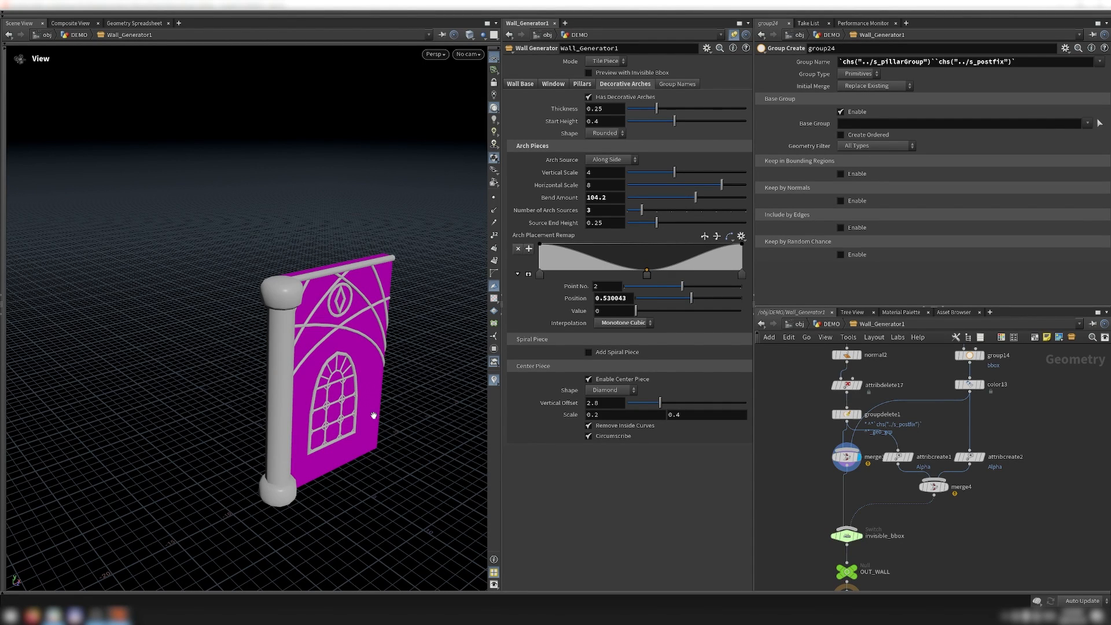
Turn Preview with Invisible Bbox back on and display the invisible_bbox switch
left_click(633, 73)
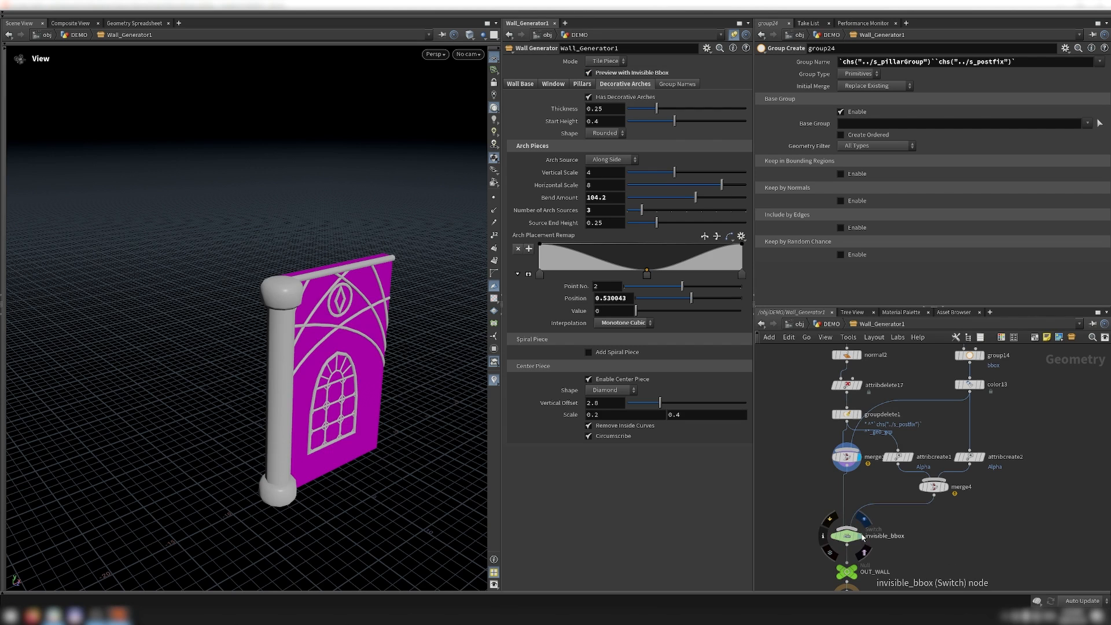
left_click(859, 535)
left_click(855, 540)
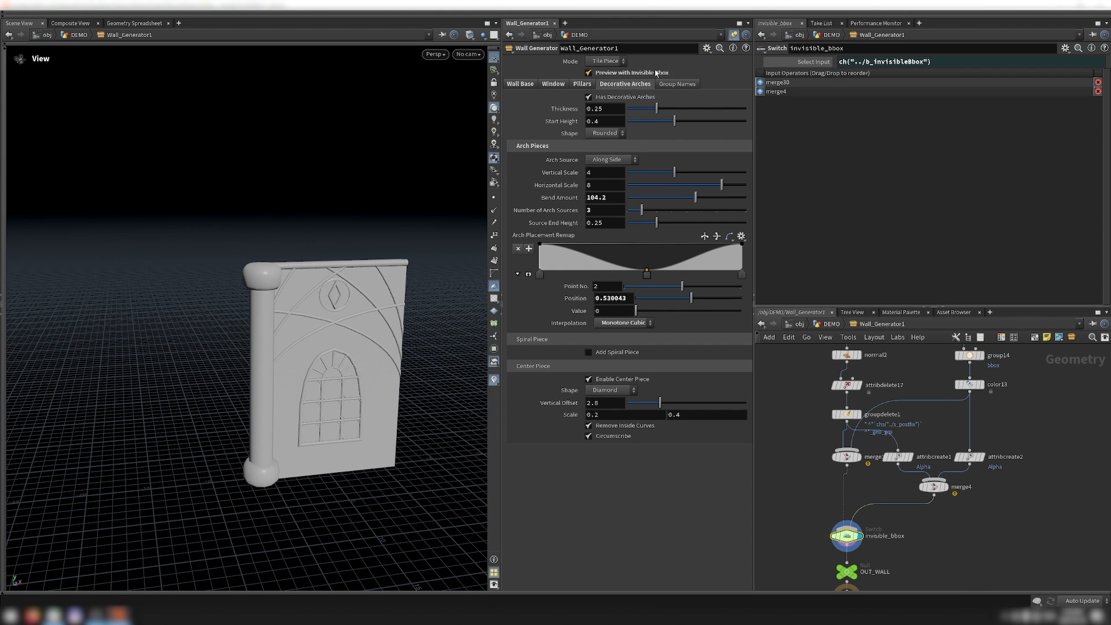
Examine the Alpha attribute settings on attribcreate2 and attribcreate1
left_click_drag(1008, 495, 966, 440)
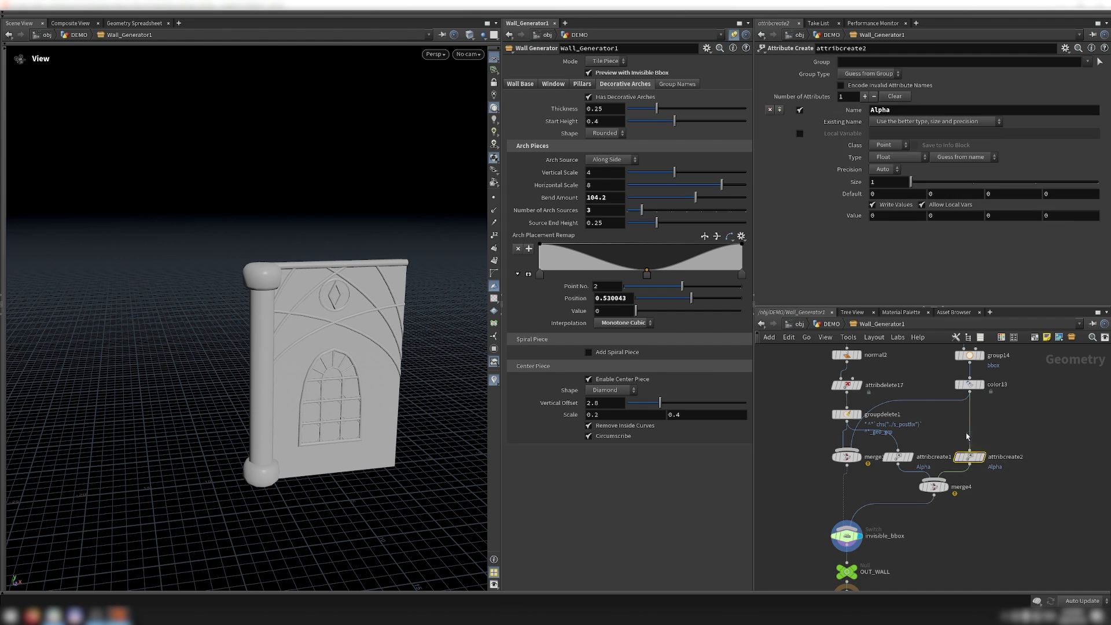
left_click(899, 457)
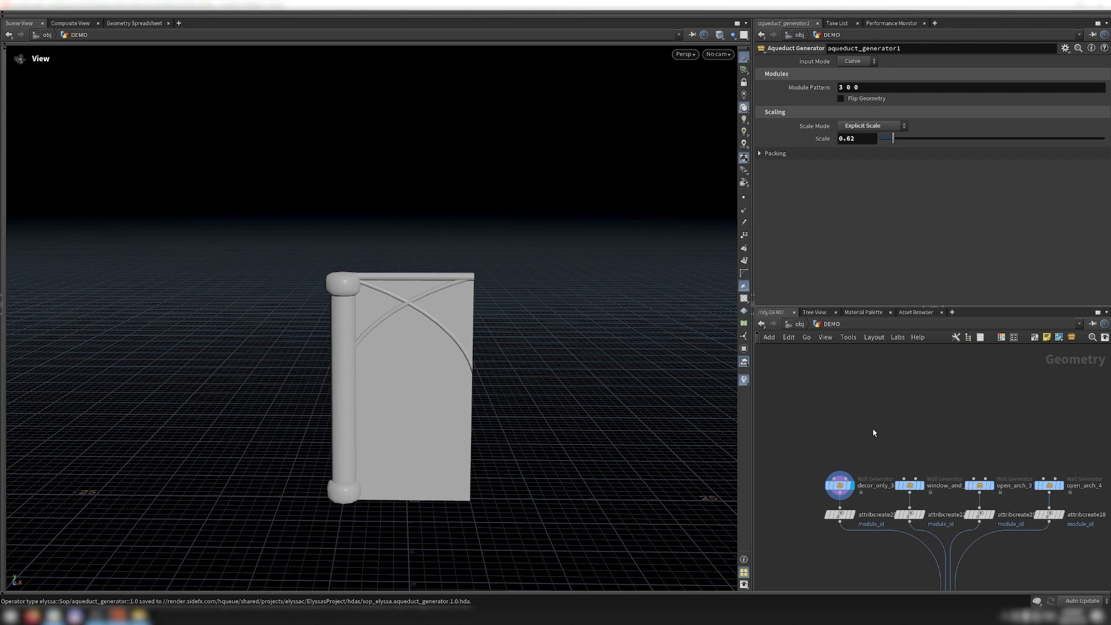
Display the window, open_arch_3 and open_arch_4 wall modules in turn, then check the module_id attribute node under the decor-only module
left_click(920, 485)
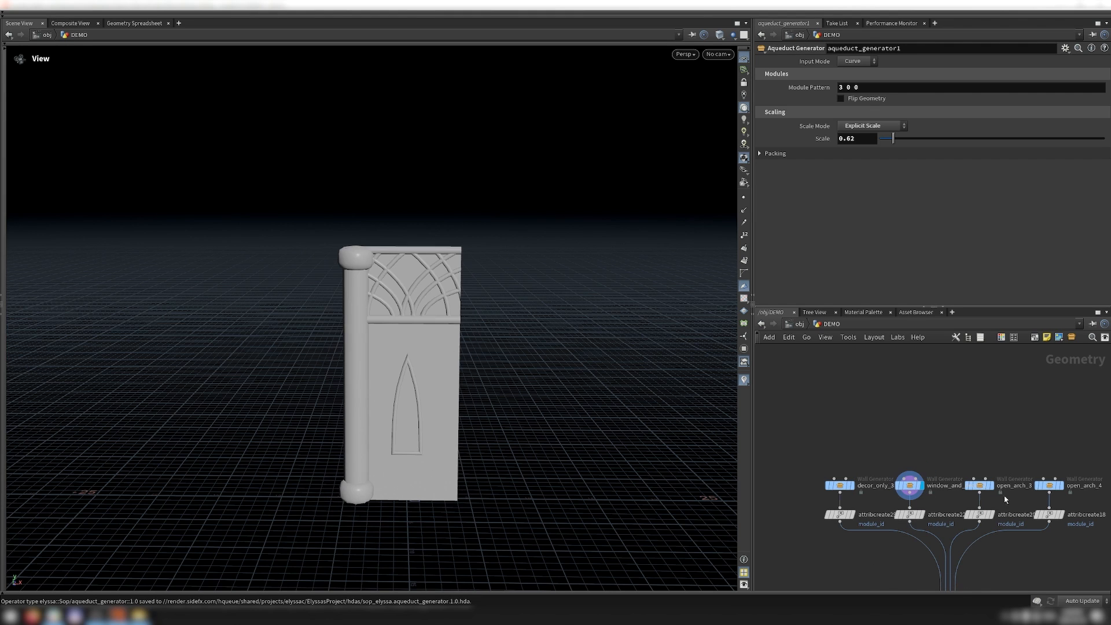
left_click(994, 486)
left_click(1061, 485)
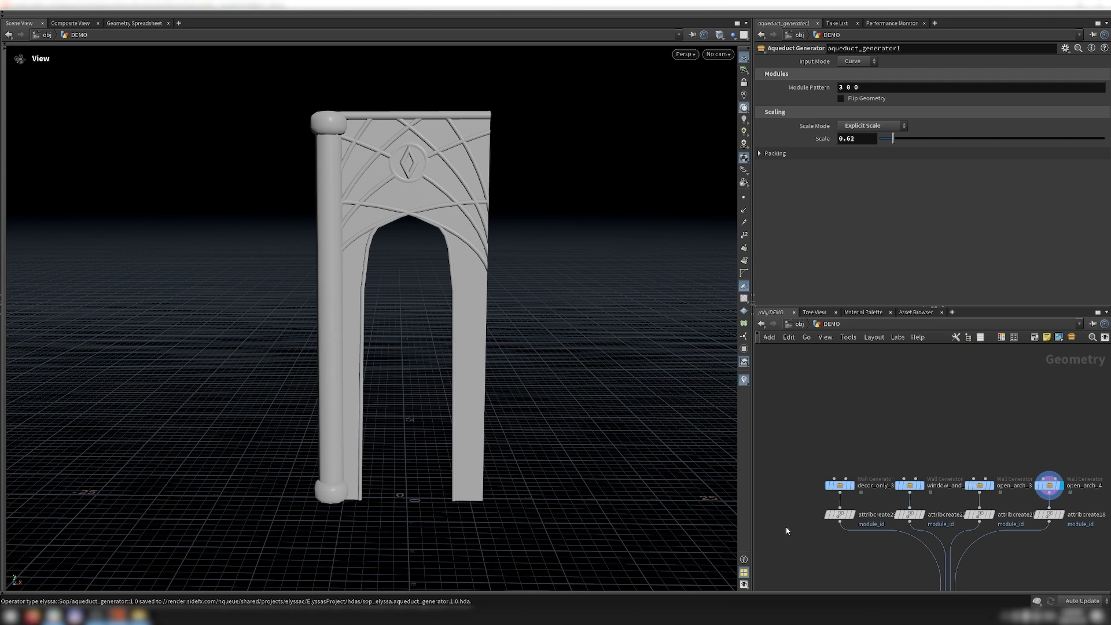
left_click(845, 514)
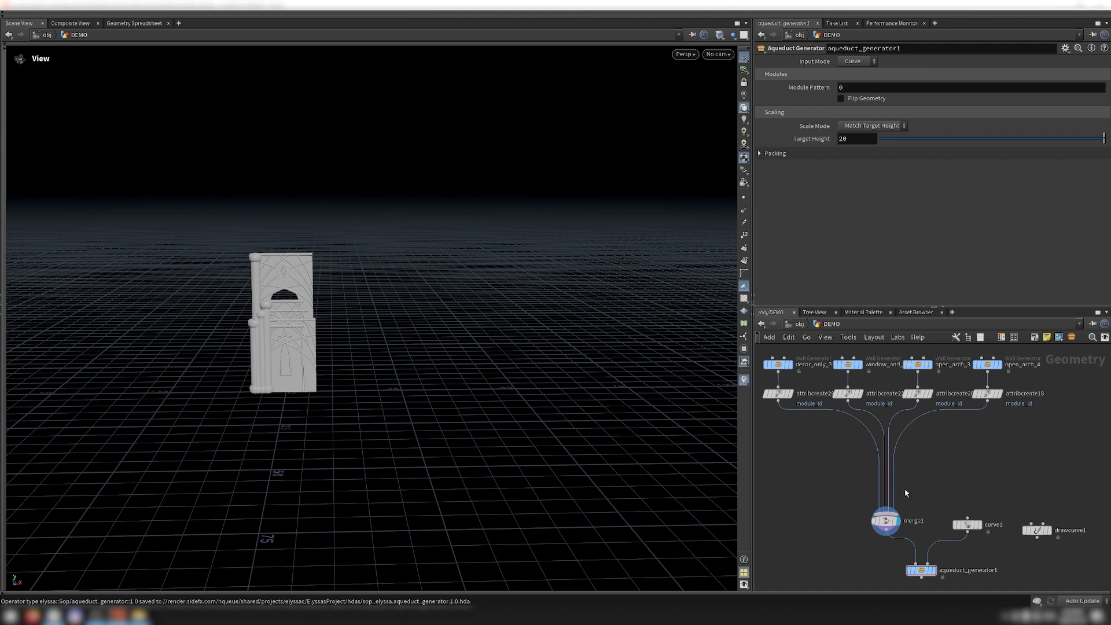
Display the curve1 node and inspect the curve, then display the aqueduct_generator1 result built along it
middle_click_drag(949, 499, 948, 481)
left_click(978, 505)
key("f")
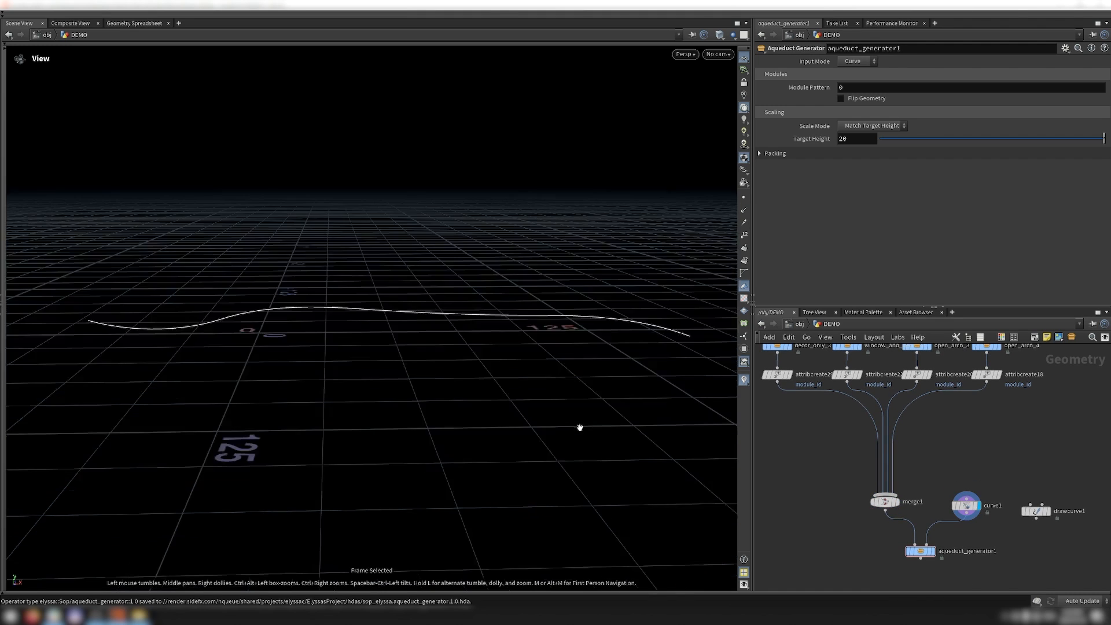
middle_click_drag(582, 394, 588, 445)
mouse_move(588, 434)
left_mouse_down()
mouse_move(580, 401)
mouse_move(566, 461)
mouse_move(558, 365)
mouse_move(571, 427)
left_mouse_up()
left_click(930, 551)
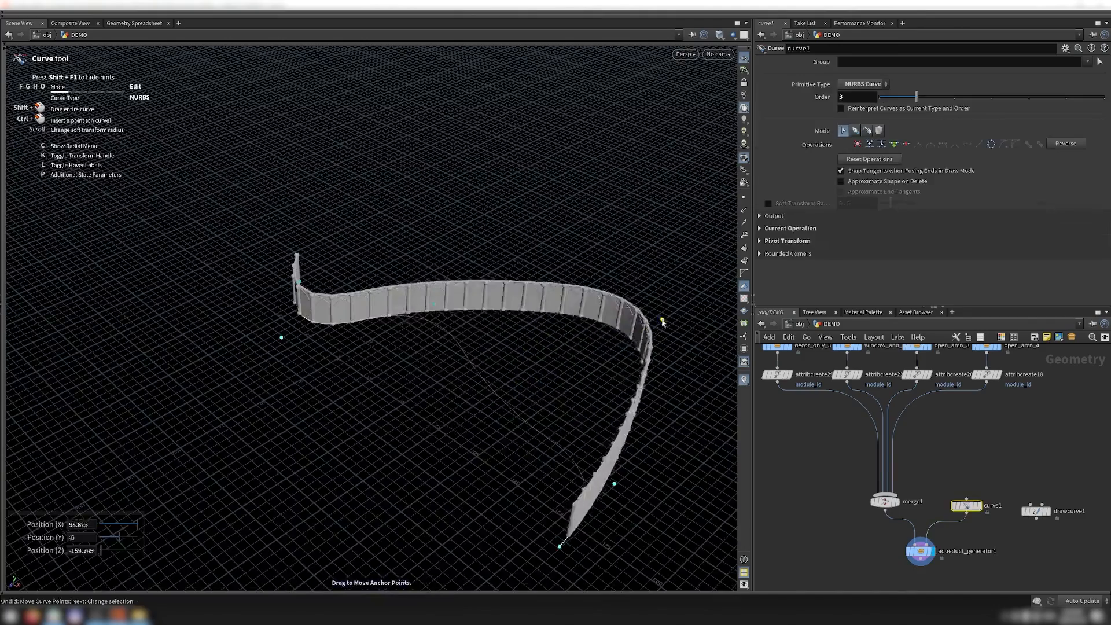
Undo the latest curve1 point moves and reposition its last two anchor points to reshape the end of the aqueduct
key("ctrl+z")
key("ctrl+z")
key("ctrl+z")
key("ctrl+z")
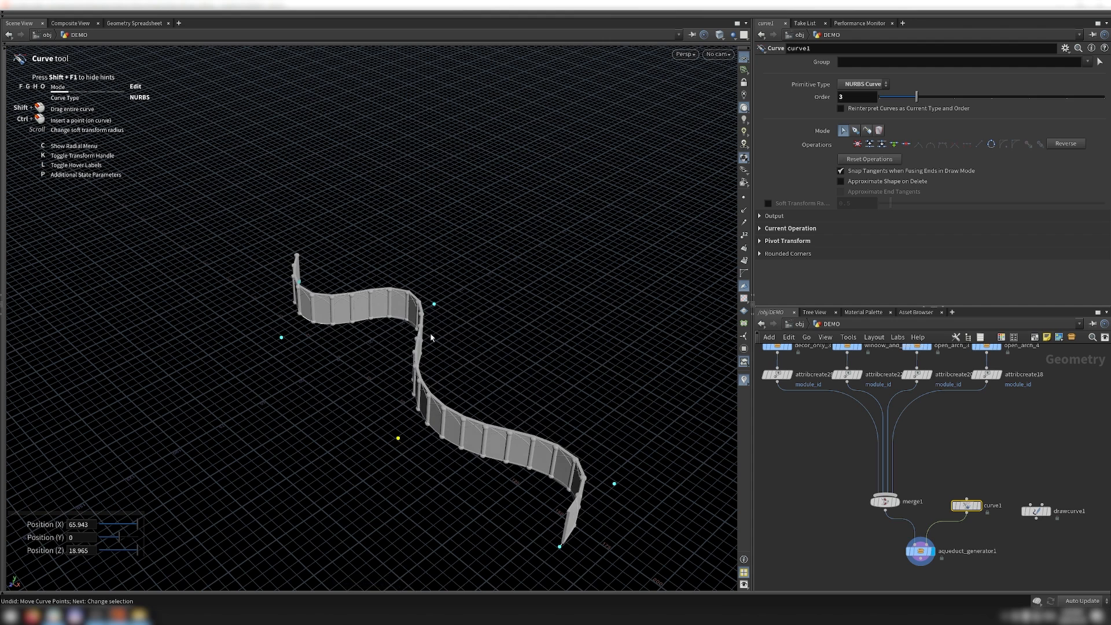
left_click_drag(614, 484, 536, 489)
left_click_drag(560, 546, 656, 414)
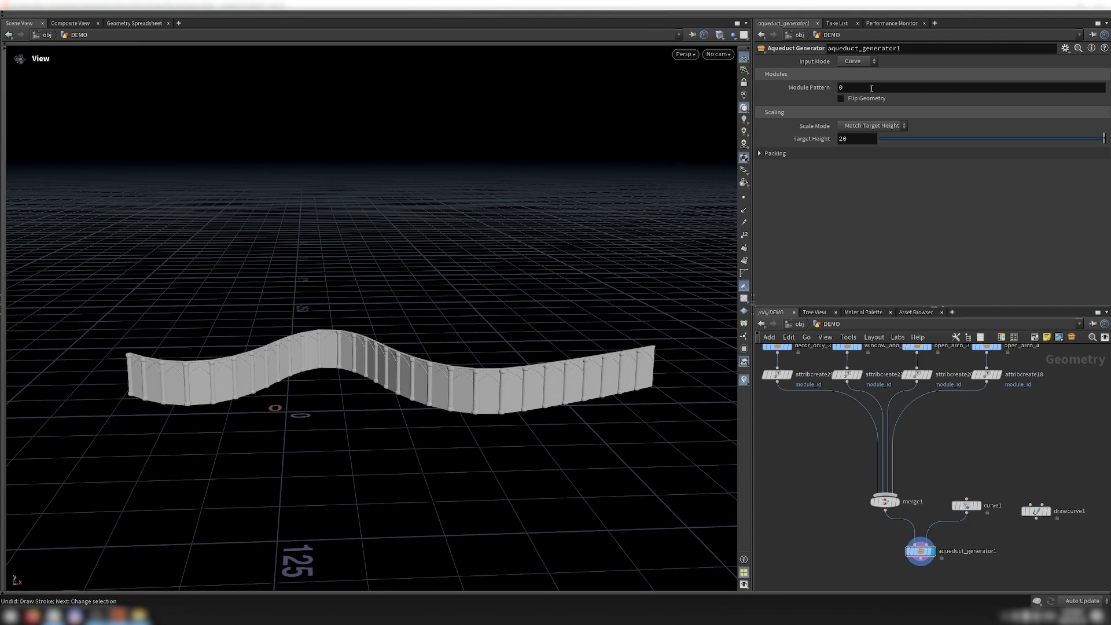
Display the four module_id attribute nodes in turn to review each module, then return to the aqueduct_generator1 result
scroll(801, 465, "down", 1)
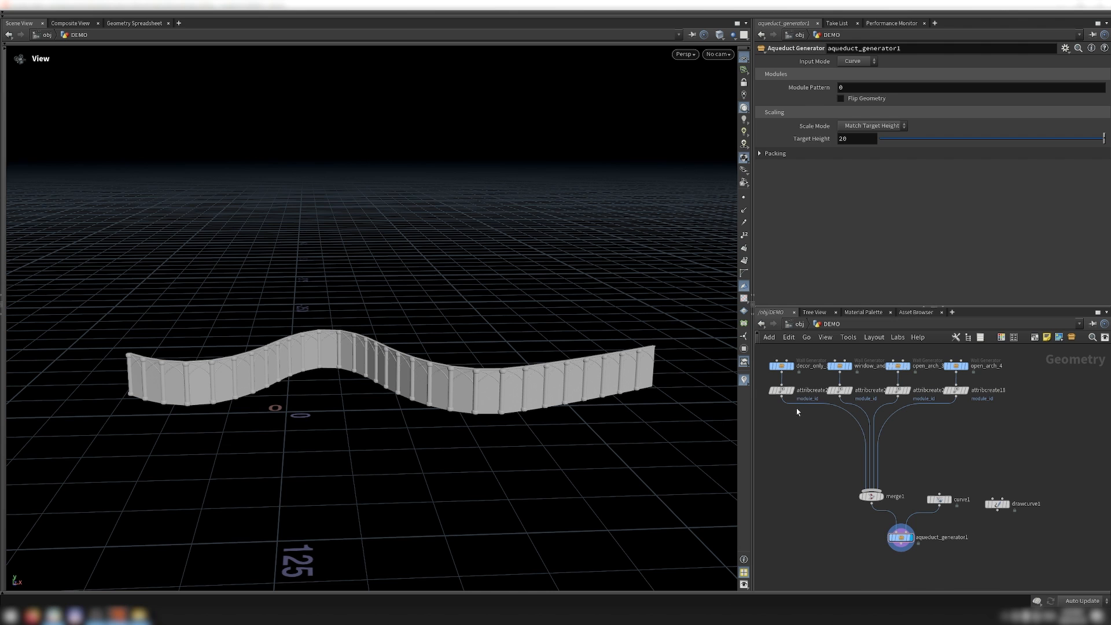
left_click(794, 392)
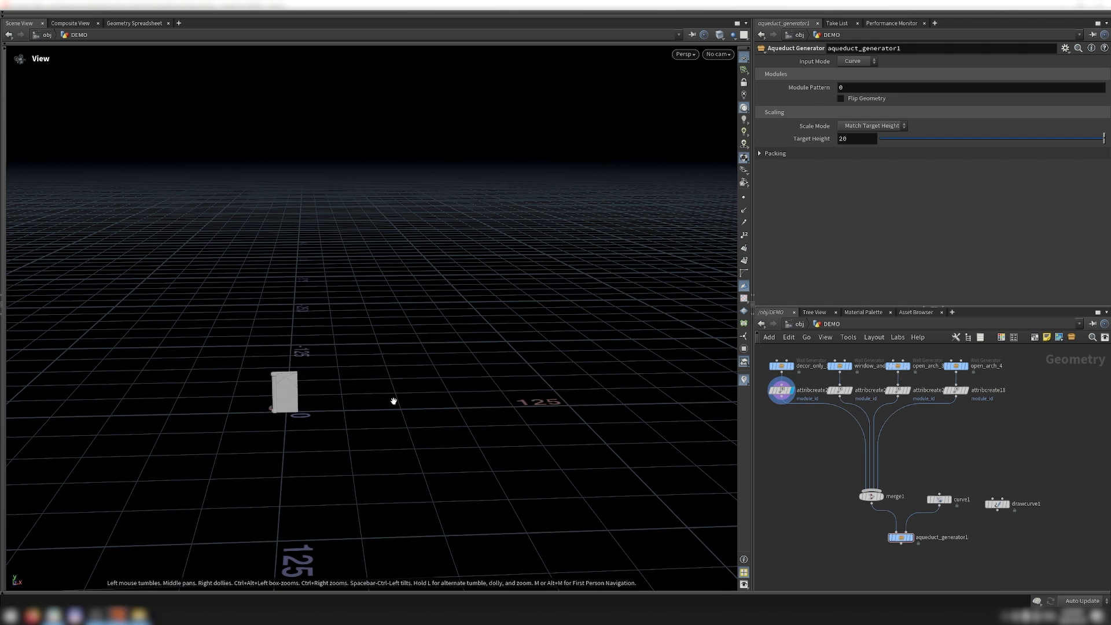
scroll(310, 397, "up", 5)
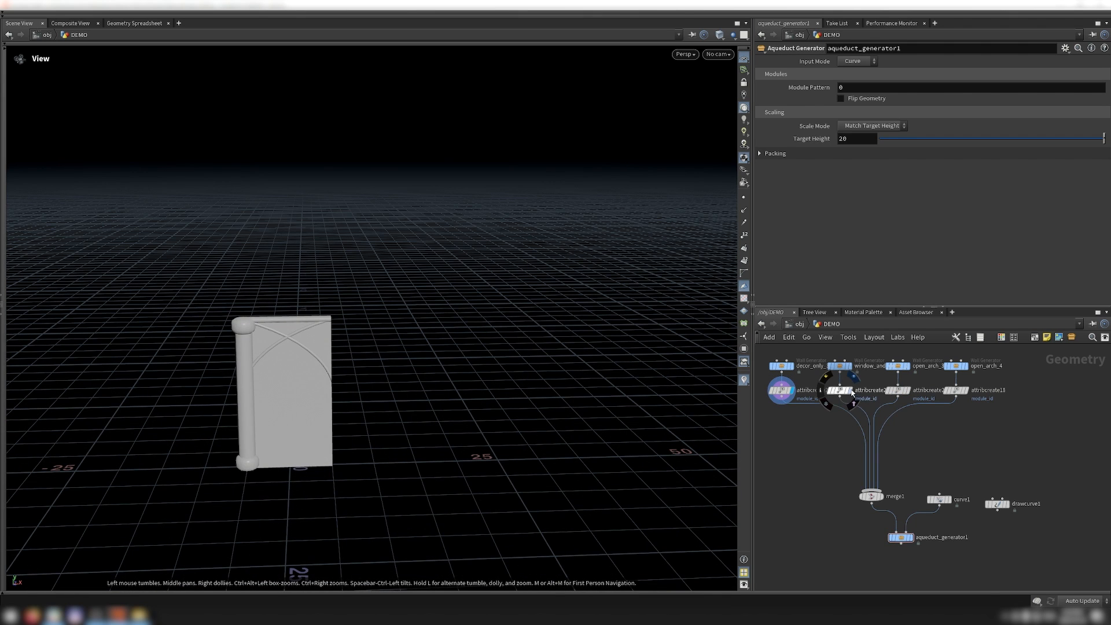
left_click(849, 391)
left_click(907, 391)
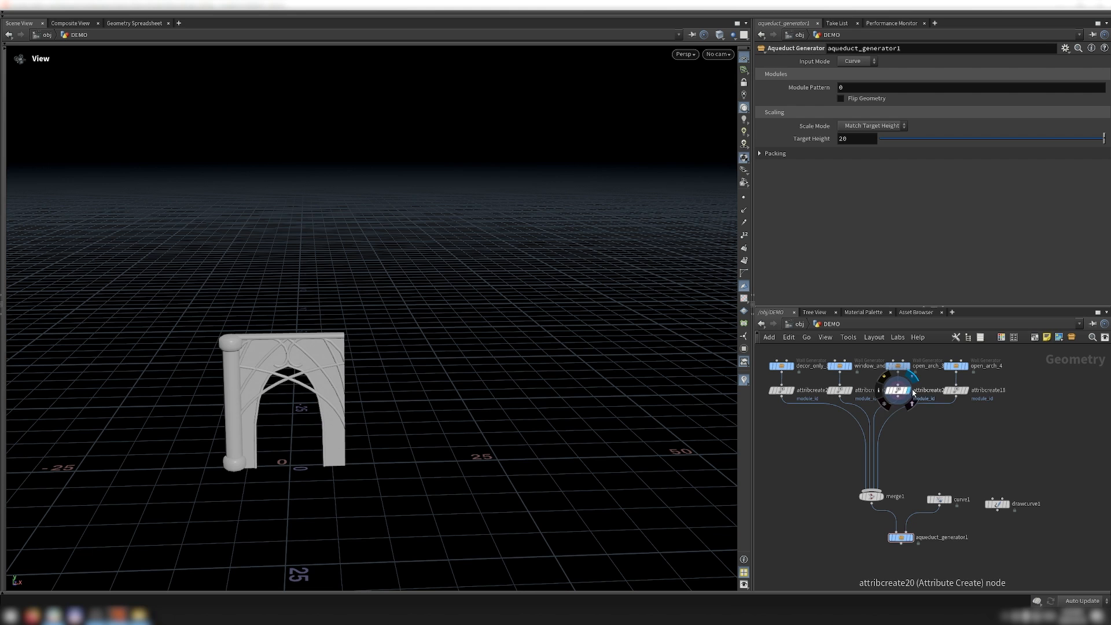
left_click(965, 391)
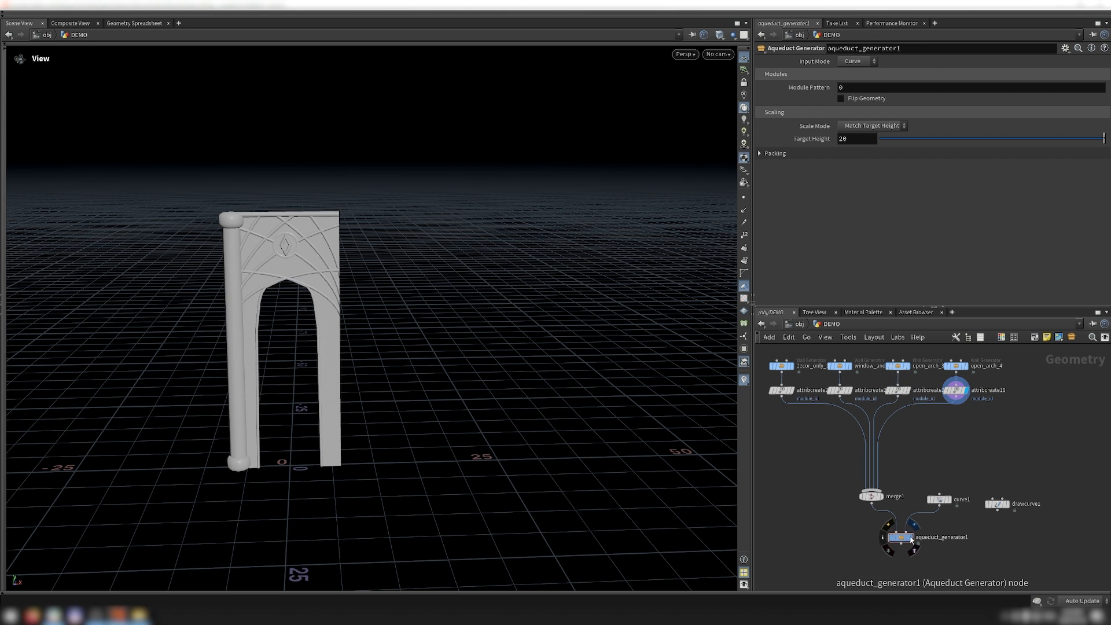
left_click(911, 538)
key("space+f")
mouse_move(560, 365)
left_mouse_down()
mouse_move(561, 307)
mouse_move(569, 361)
mouse_move(596, 374)
mouse_move(578, 371)
left_mouse_up()
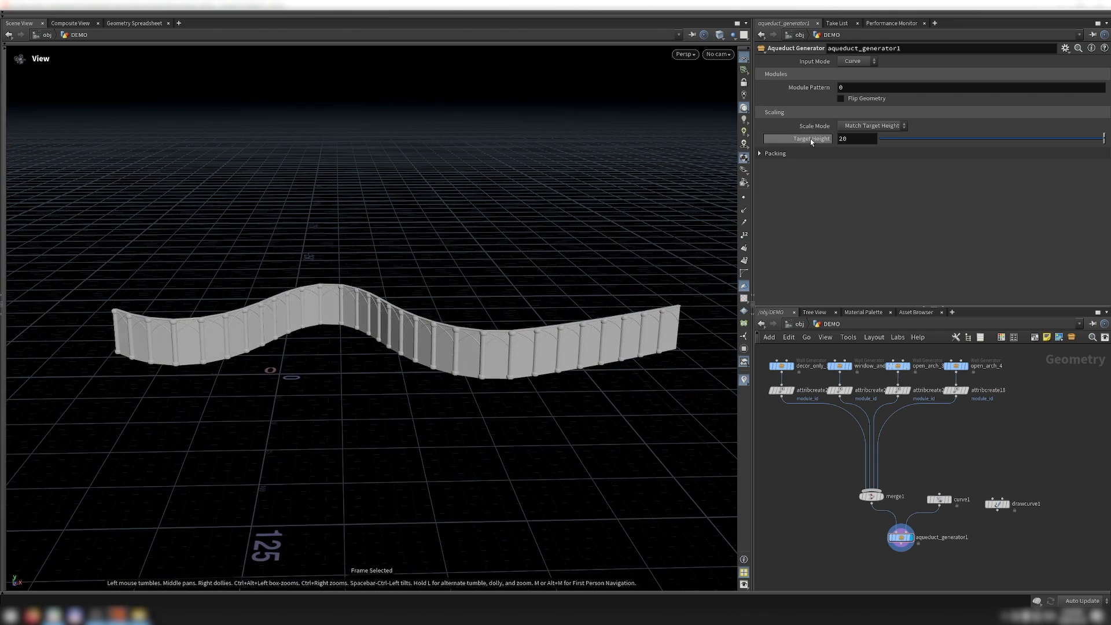
Set the aqueduct generator's Module Pattern to 2
left_click(867, 85)
type("2")
key("Return")
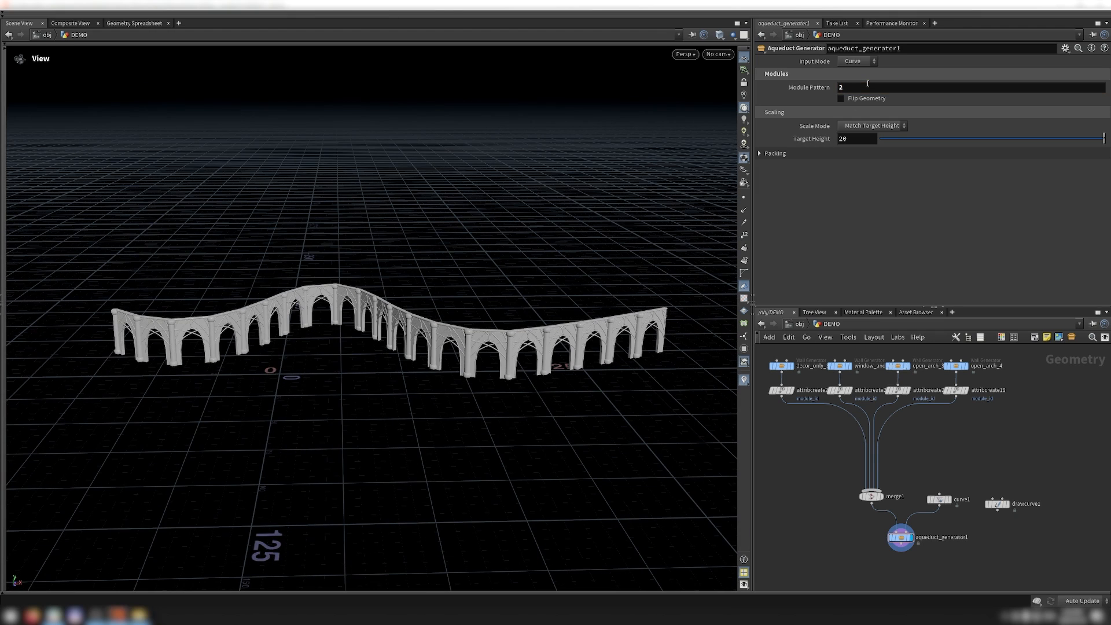
Change the aqueduct's Module Pattern to 3 0 and view the alternating modules along the curve
left_click(868, 85)
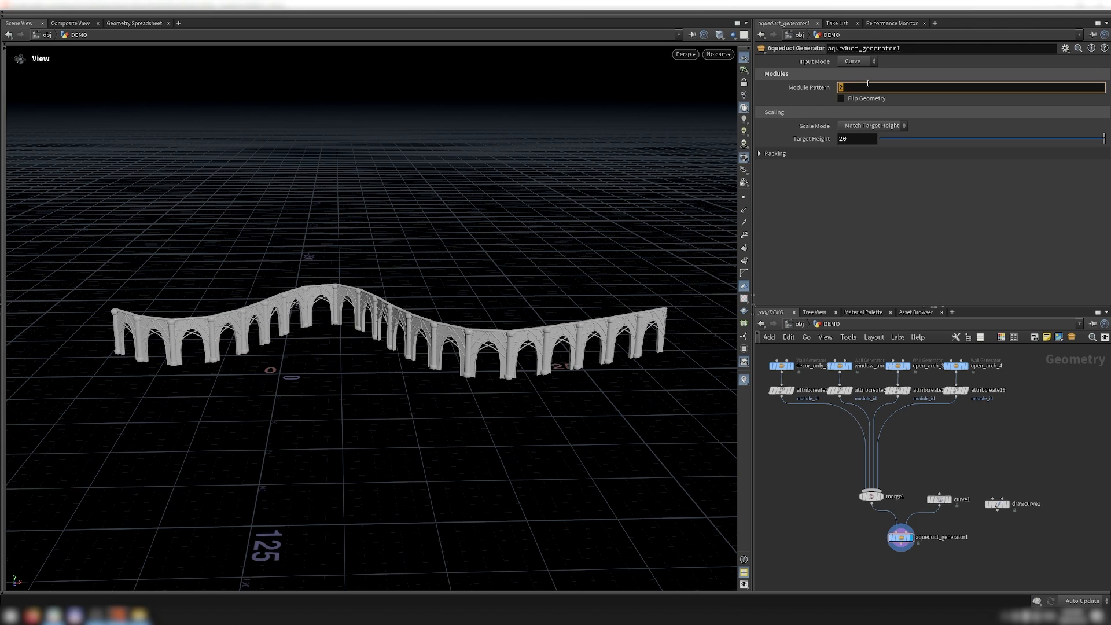
type("12")
type("2")
key("Return")
scroll(485, 367, "up", 2)
mouse_move(523, 355)
left_mouse_down()
mouse_move(548, 307)
mouse_move(553, 369)
mouse_move(527, 347)
mouse_move(540, 346)
mouse_move(536, 365)
left_mouse_up()
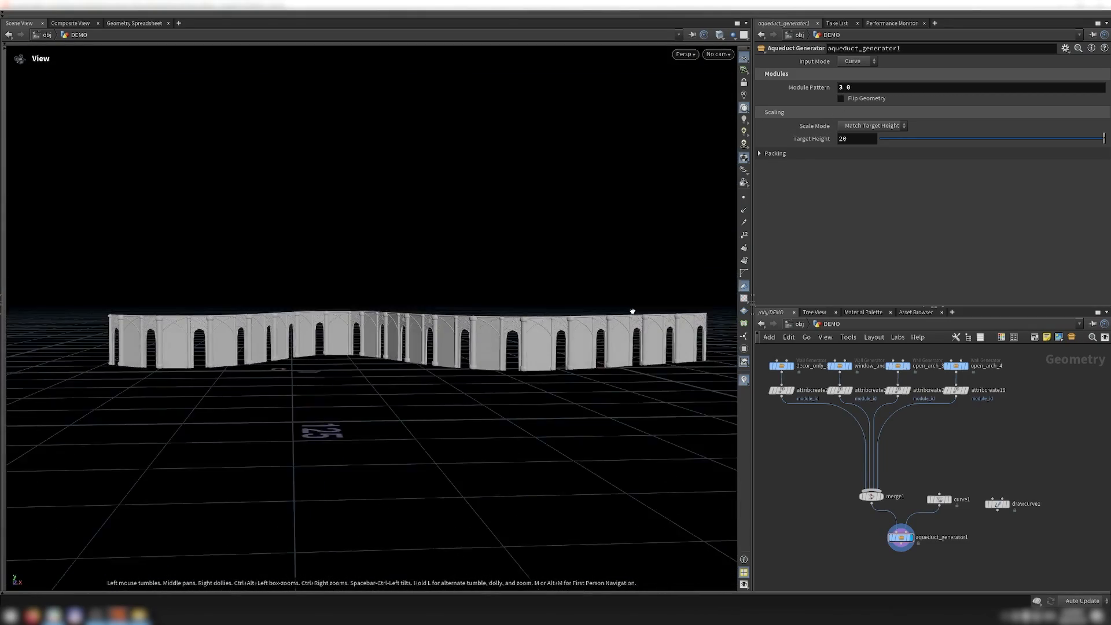
Turn Flip Geometry on to view the reversed wall modules, and turn it back off
left_click_drag(632, 310, 630, 351)
scroll(551, 366, "up", 10)
left_click_drag(554, 349, 724, 202)
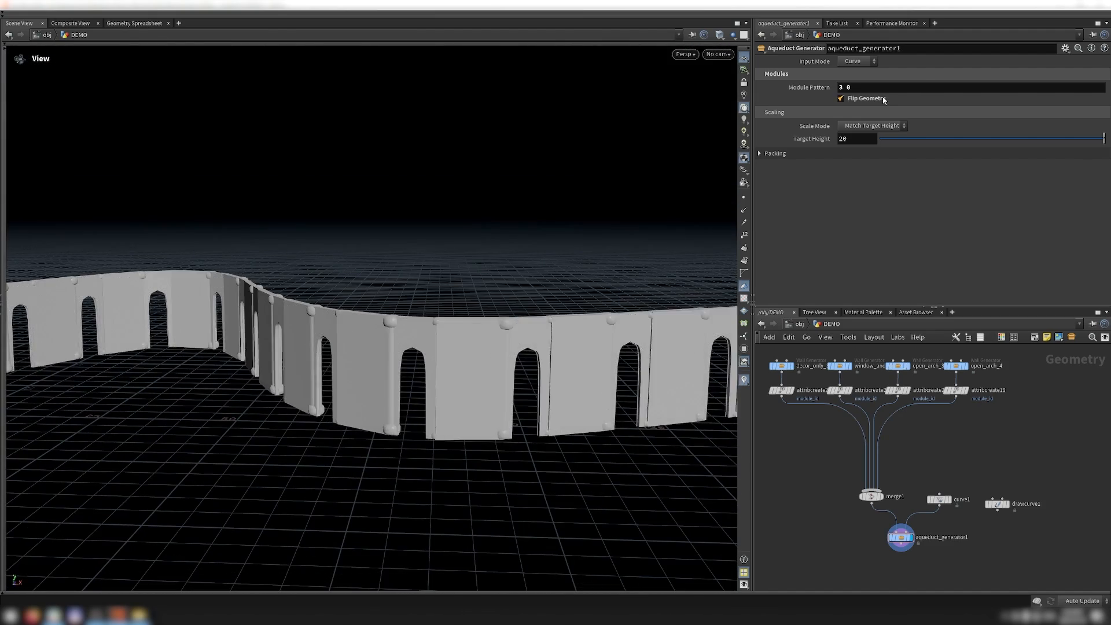
scroll(648, 304, "down", 8)
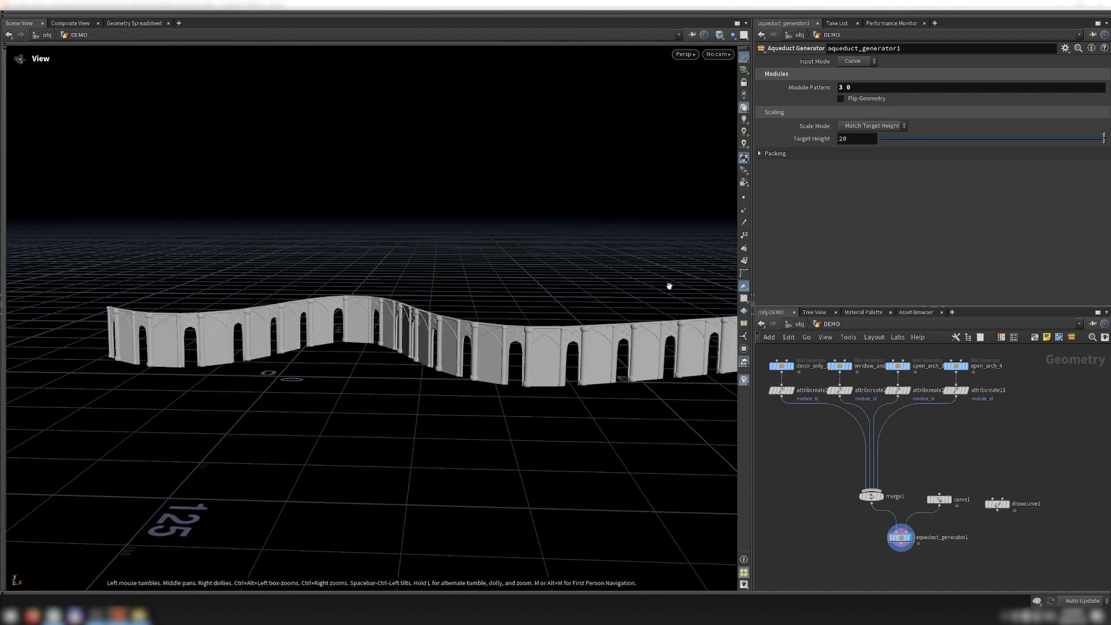
left_click_drag(427, 340, 487, 351)
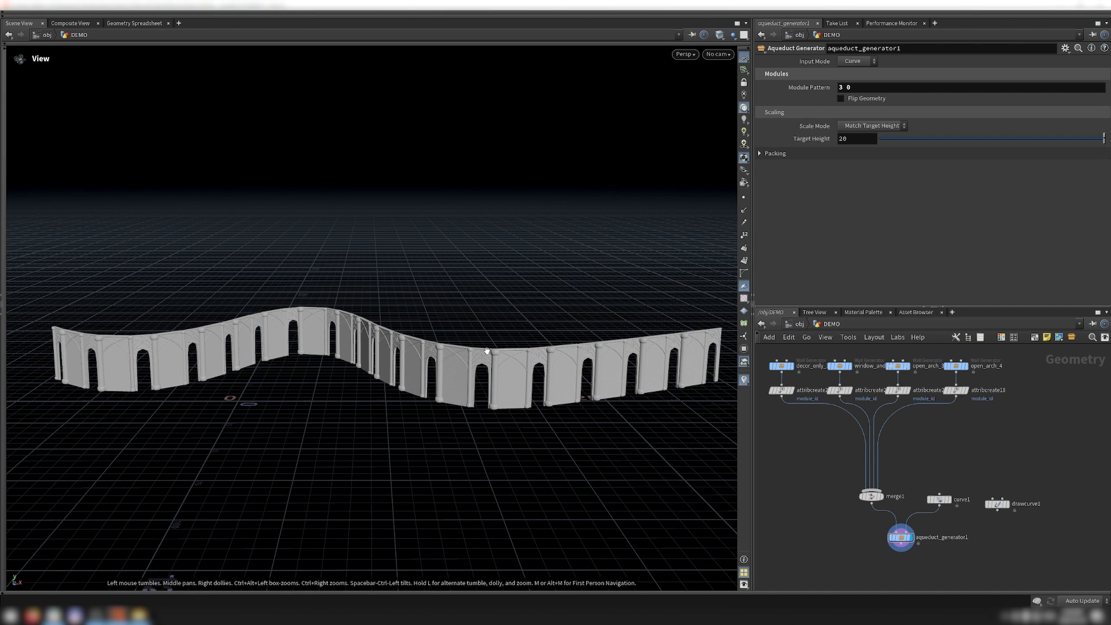
Set the aqueduct's Module Pattern to 0 3 and view the resulting module order
left_click(867, 85)
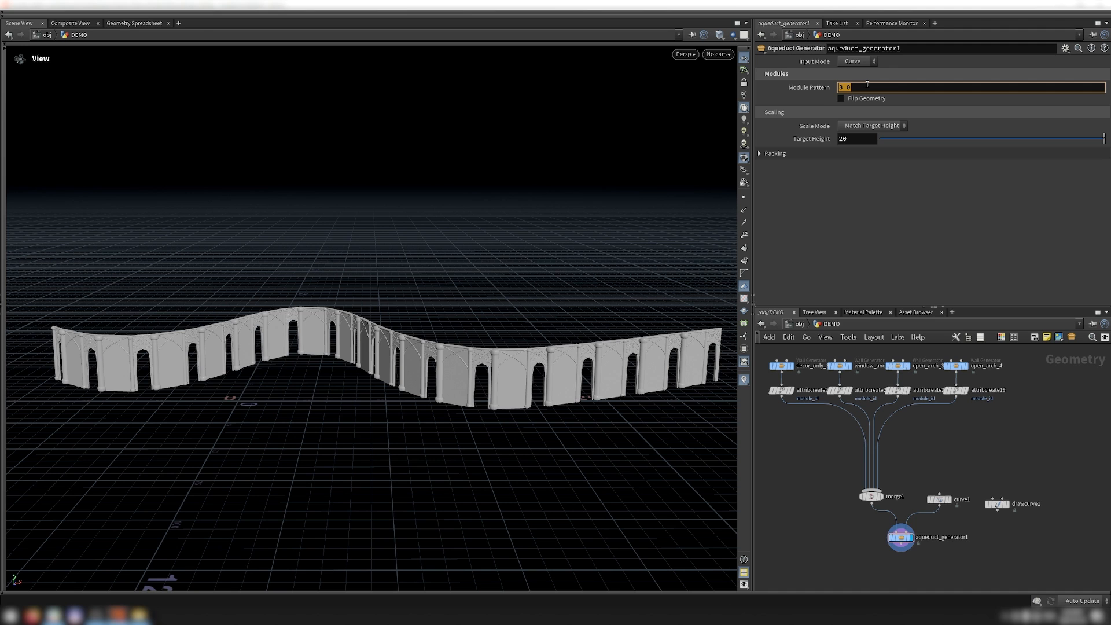
type("0 3")
key("Return")
mouse_move(614, 439)
left_mouse_down()
mouse_move(619, 405)
mouse_move(624, 444)
left_mouse_up()
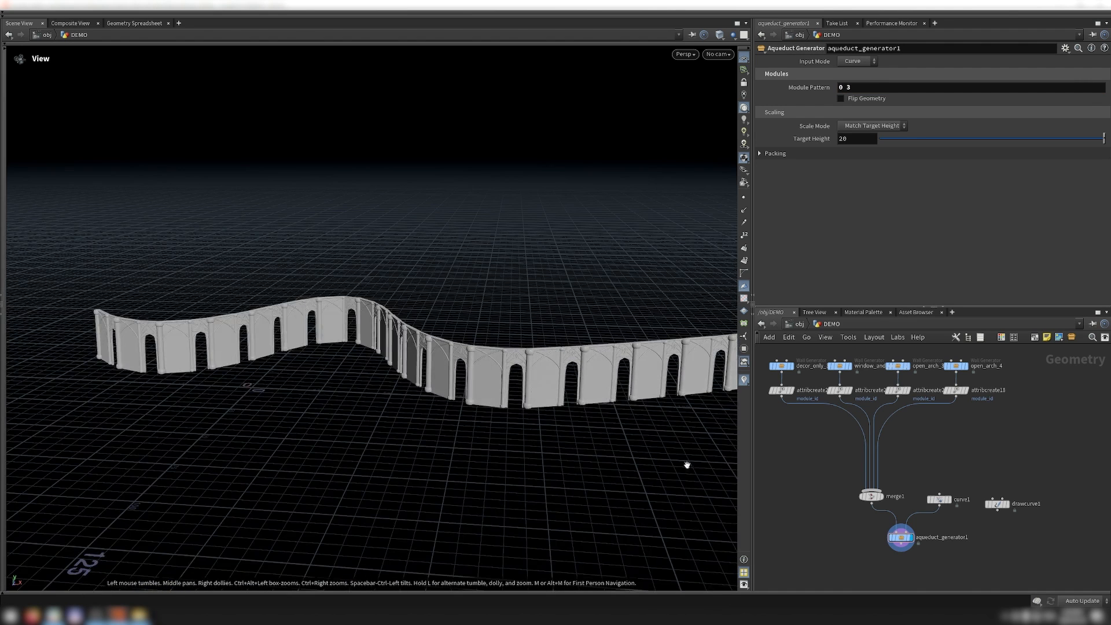
Display the decor-only and open_arch_4 attribute nodes to compare their sizes, then display and frame aqueduct_generator1
left_click(791, 389)
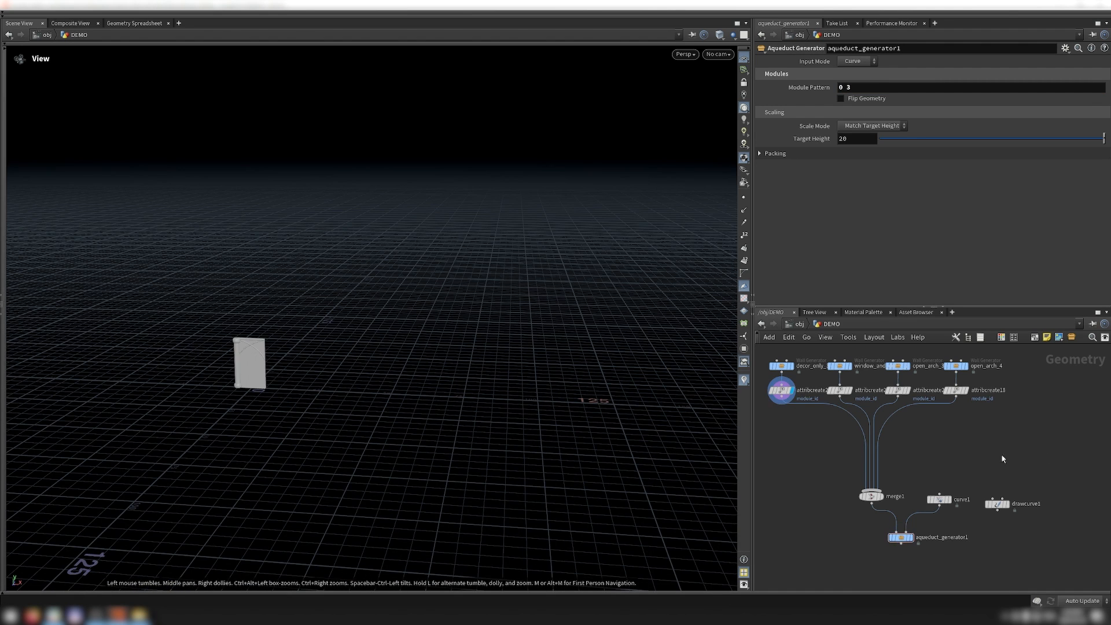
left_click(965, 391)
left_click(924, 538)
left_click_drag(549, 367, 572, 333)
key("f")
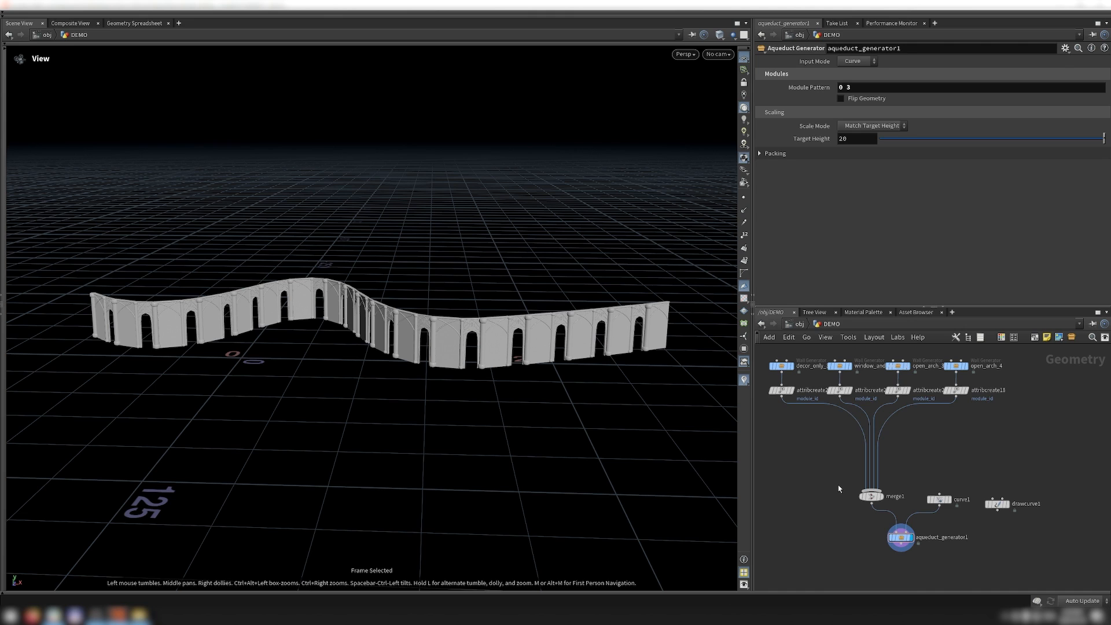
Measure the aqueduct wall's height in the viewport with the Labs Ruler
key("Tab")
type("rule")
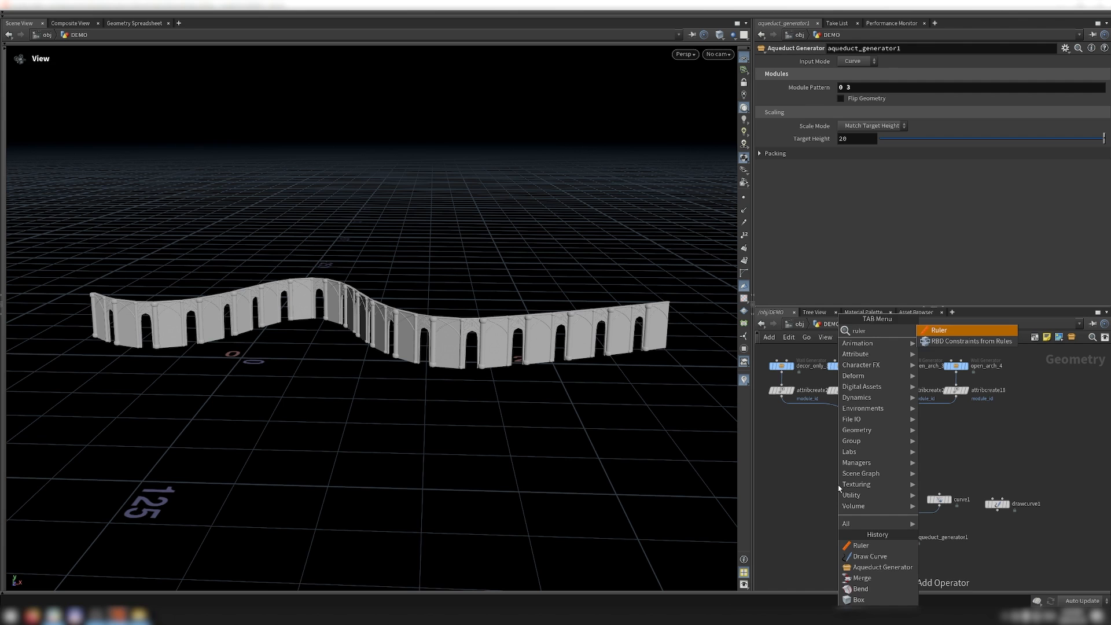
key("Return")
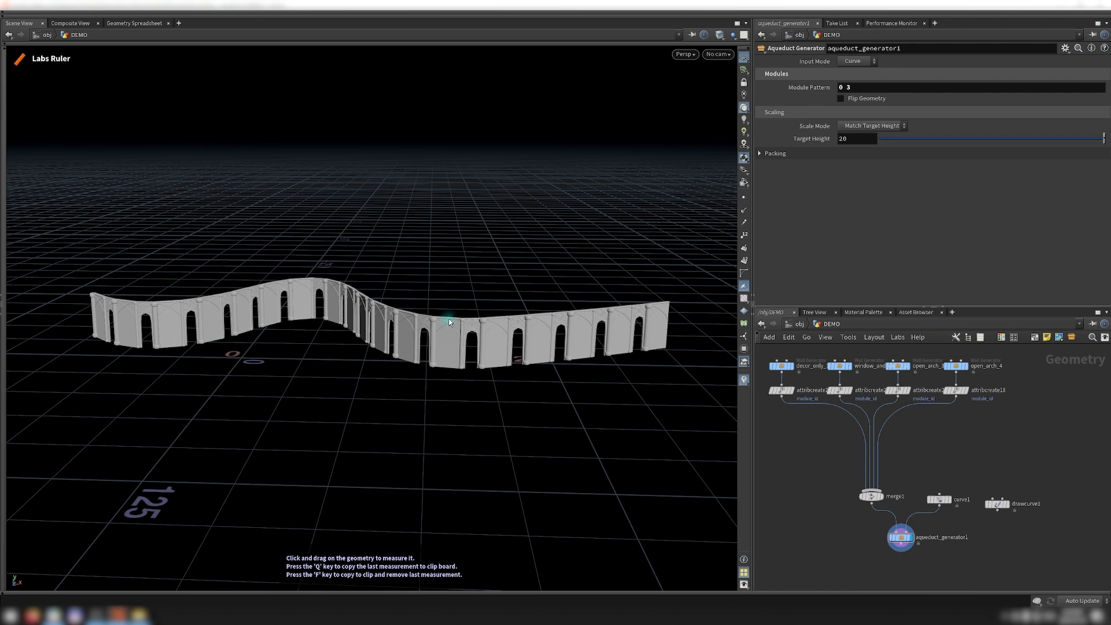
left_click_drag(449, 322, 447, 296, "alt")
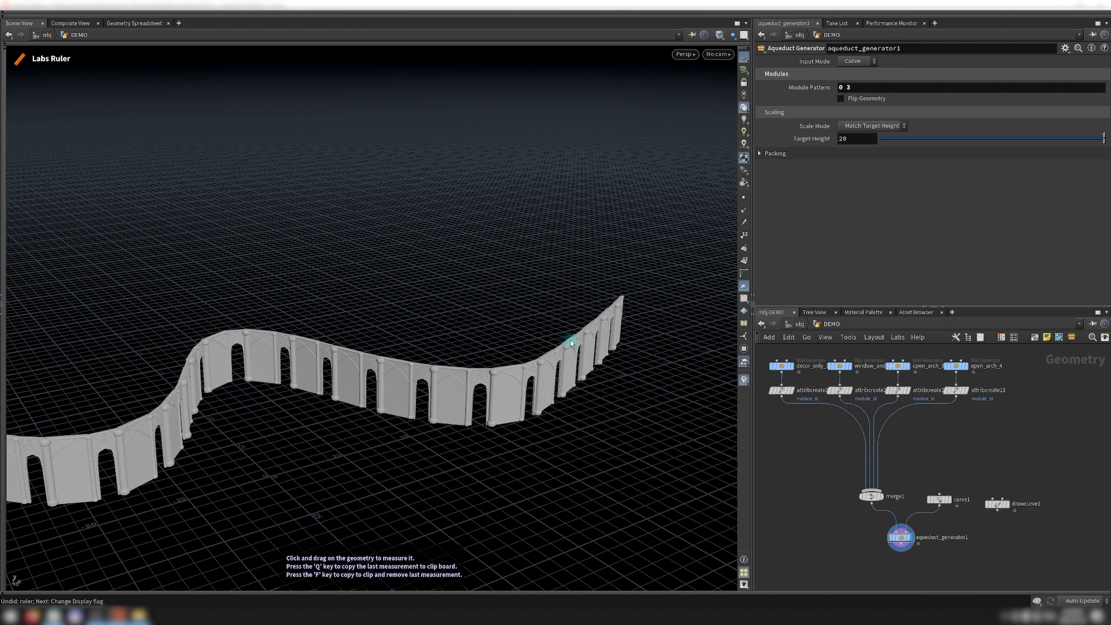
left_click_drag(570, 337, 535, 442)
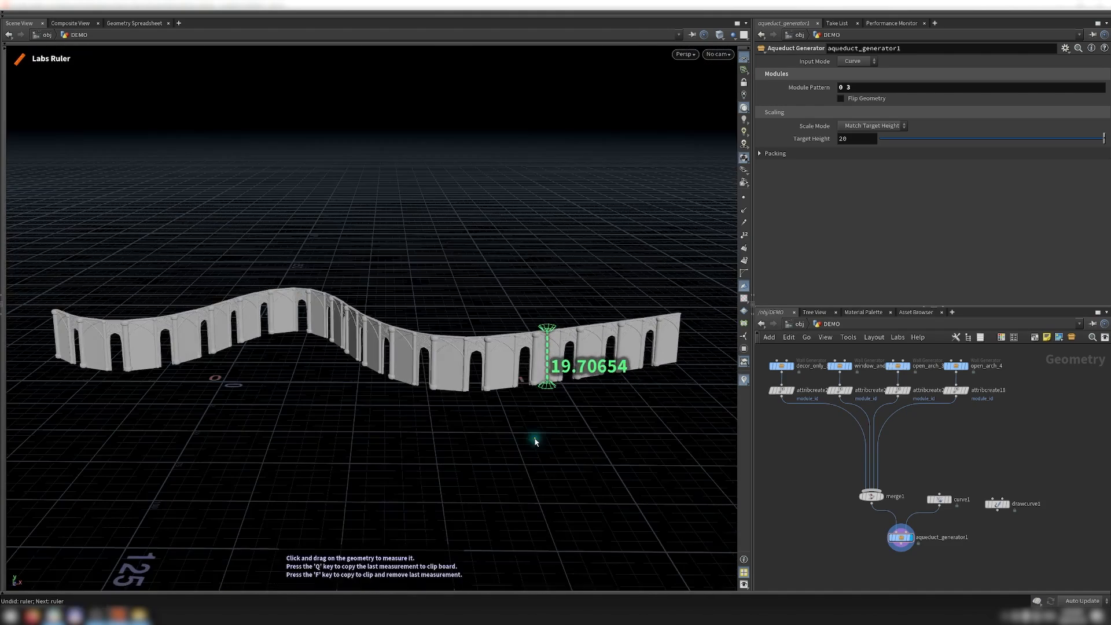
left_click_drag(399, 340, 524, 413)
key("Escape")
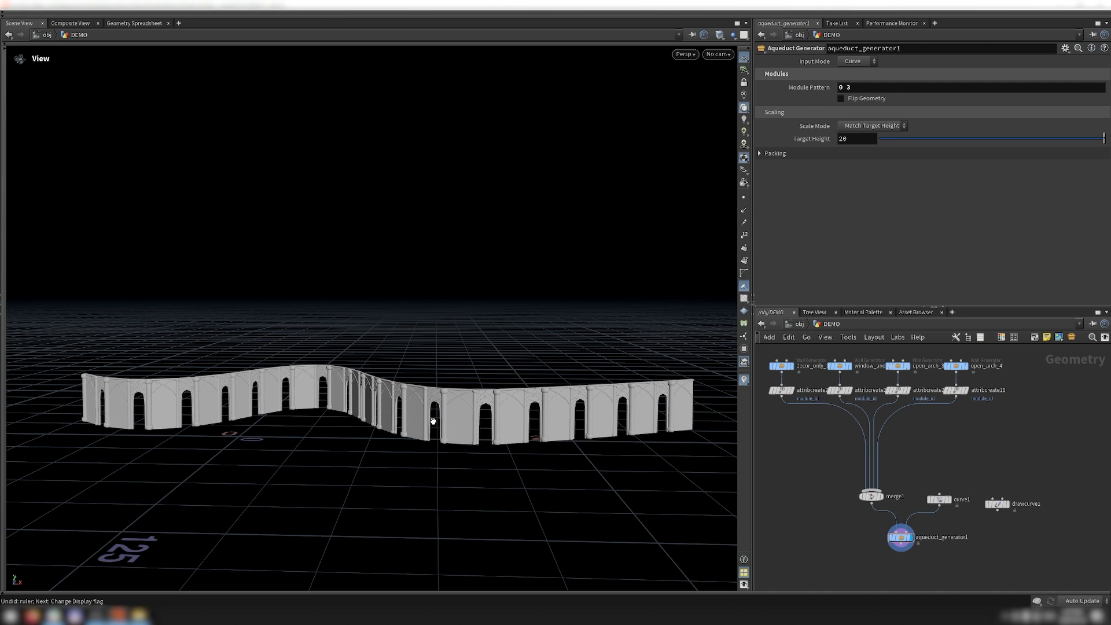
Switch the aqueduct's Scale Mode to Explicit Scale with a scale of 1.35 and inspect the module heights
left_click(851, 127)
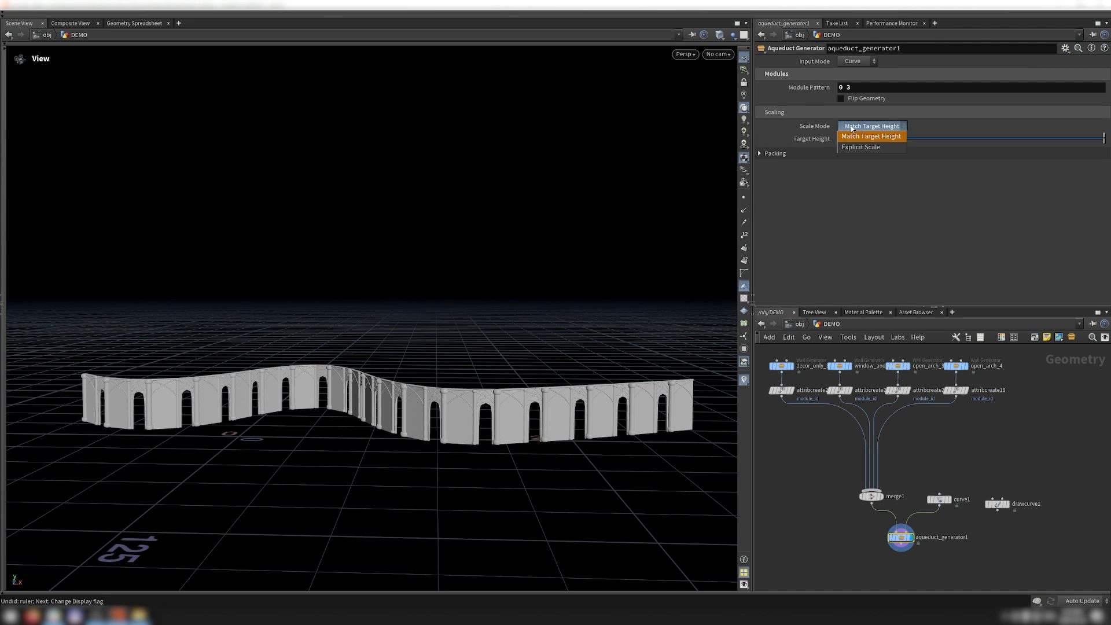
left_click(880, 148)
mouse_move(897, 140)
left_mouse_down()
mouse_move(941, 147)
mouse_move(899, 142)
mouse_move(909, 139)
left_mouse_up()
left_click(871, 125)
left_click(606, 402)
left_click_drag(611, 376, 589, 368)
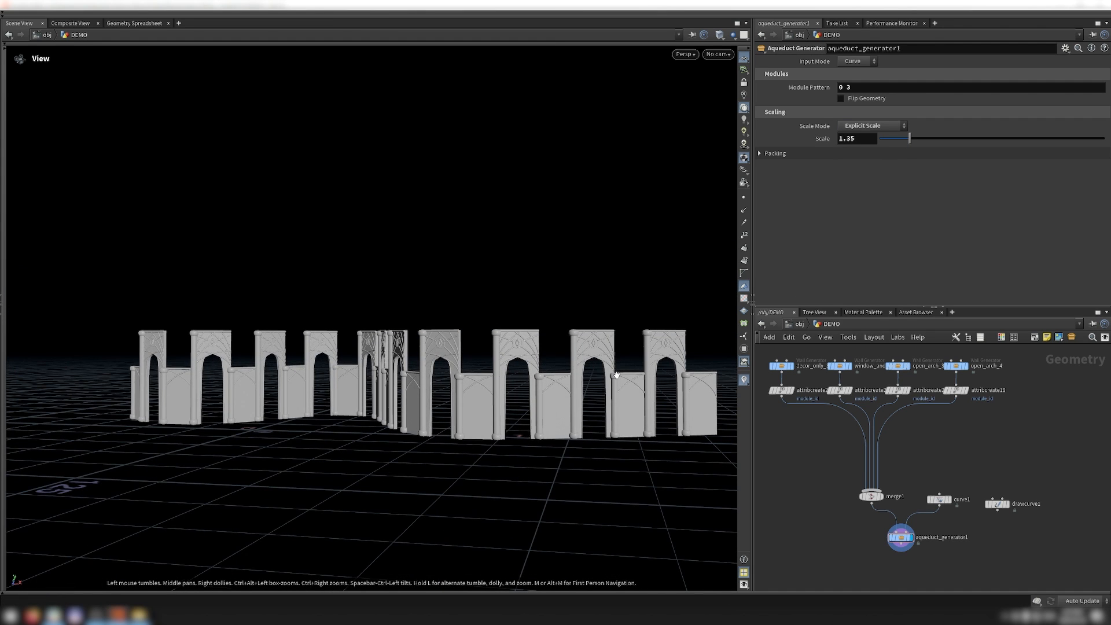
scroll(617, 376, "up", 3)
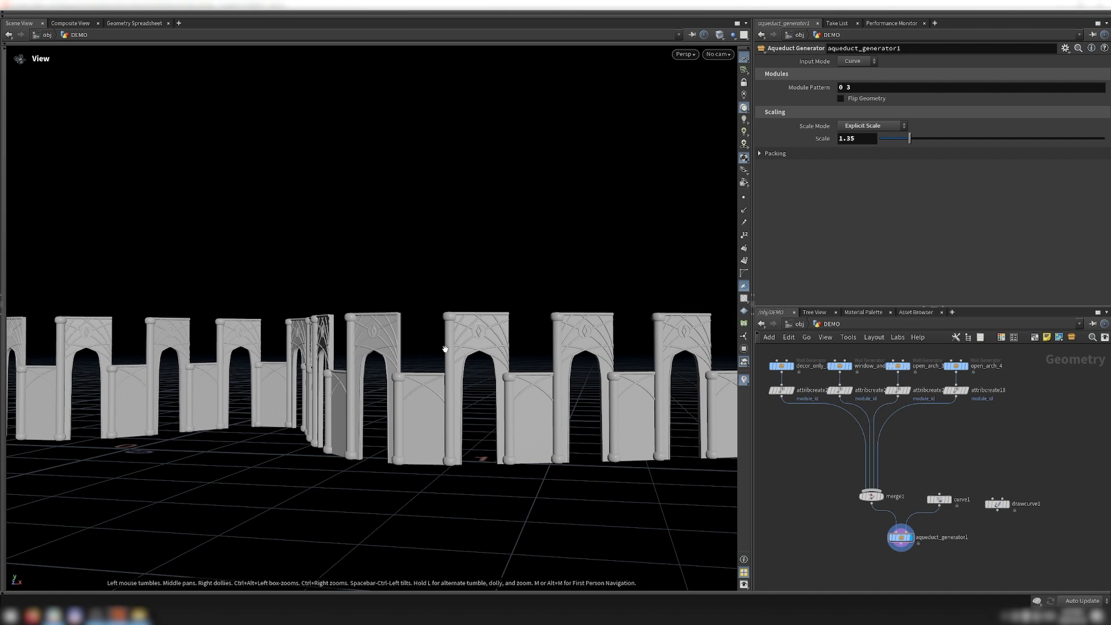
mouse_move(563, 346)
left_mouse_down()
mouse_move(565, 416)
mouse_move(562, 366)
left_mouse_up()
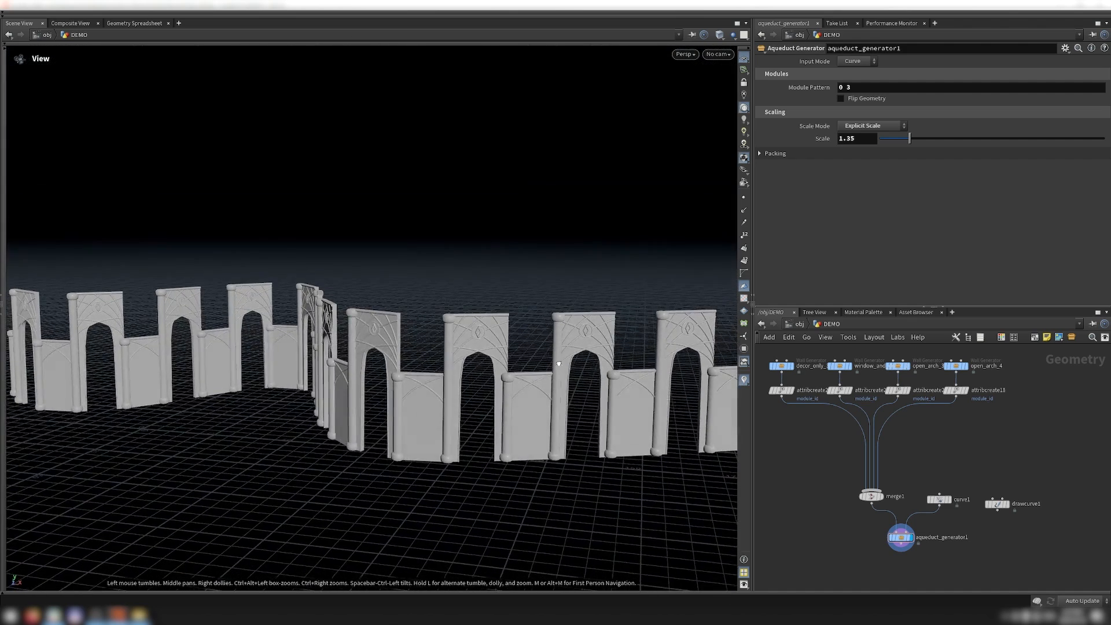
Display the decor_only_3 wall module and set its Mode to Full Tile
scroll(1046, 406, "down", 3)
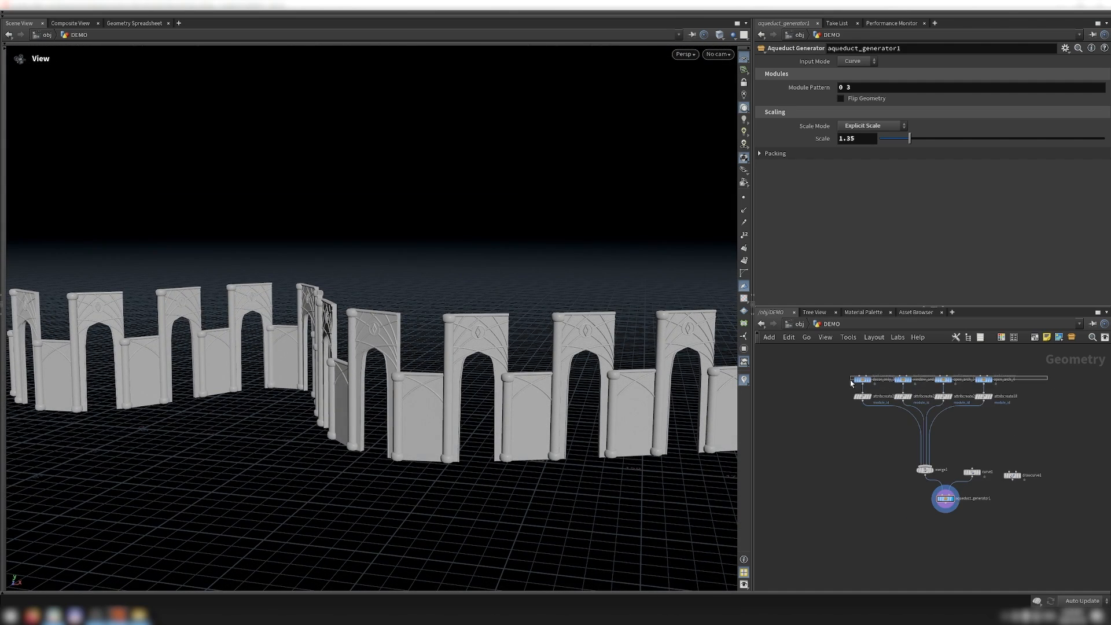
scroll(859, 355, "up", 4)
left_click(888, 410)
left_click_drag(910, 360, 860, 411)
key("space+f")
left_click(856, 61)
left_click(856, 72)
scroll(879, 416, "down", 5)
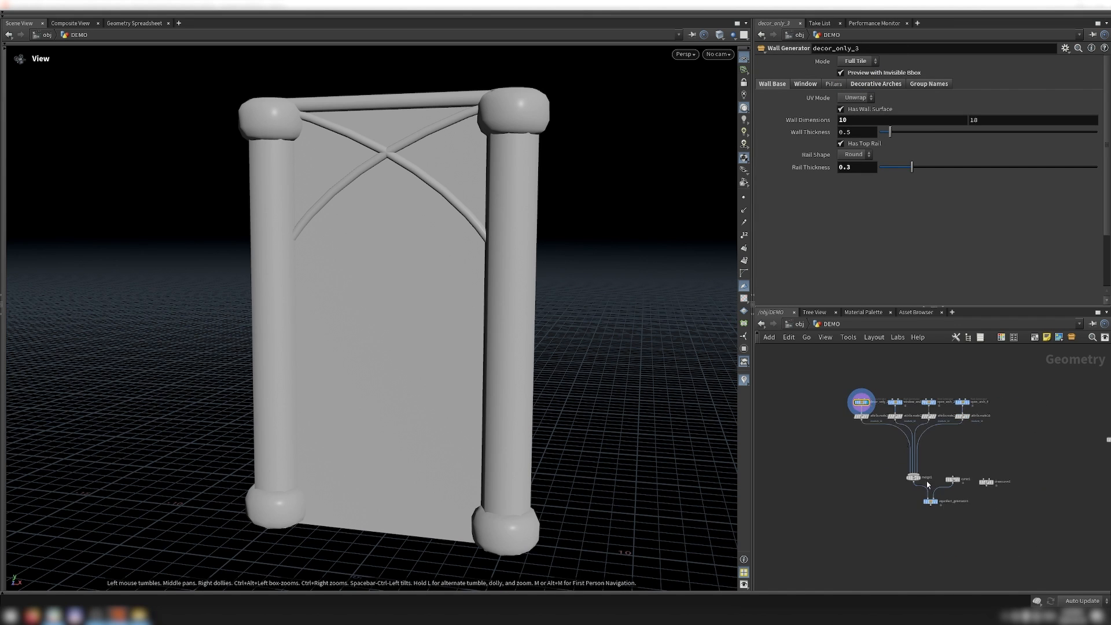
scroll(941, 506, "up", 3)
Display aqueduct_generator1 again, set its Scale Mode back to Match Target Height and frame the aqueduct
left_click(942, 507)
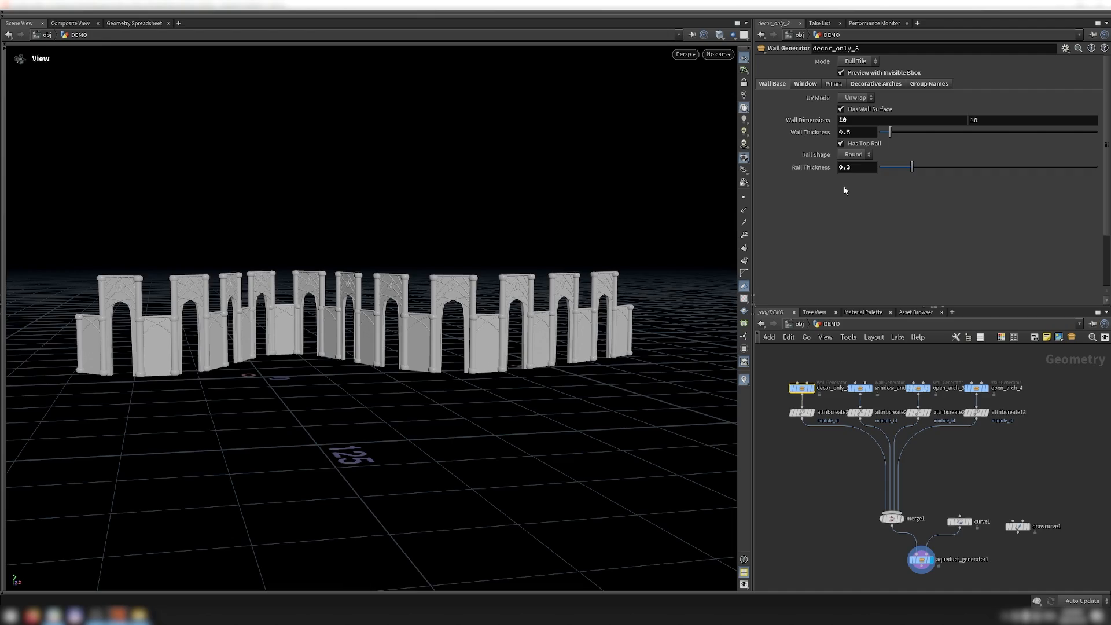
left_click_drag(508, 322, 568, 350)
key("f")
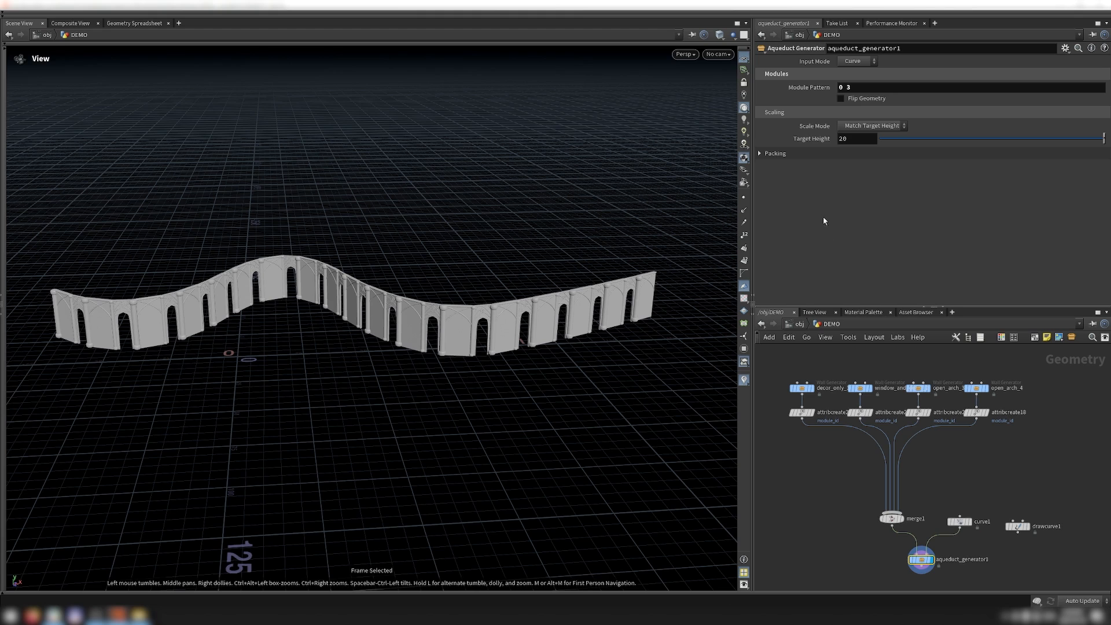
Switch the Input Mode of aqueduct_generator1 away from Curve so that it accepts box geometry
scroll(908, 433, "down", 3)
left_click(857, 61)
left_click(857, 74)
Bring the box1, box2, bend1 and merge2 nodes next to the aqueduct generator, then display and frame merge2
mouse_move(975, 474)
left_mouse_down()
mouse_move(956, 488)
mouse_move(920, 487)
mouse_move(986, 458)
left_mouse_up()
left_click(1055, 484)
middle_click_drag(1056, 487, 993, 492)
left_click_drag(995, 420, 887, 503)
left_click(896, 529)
scroll(898, 504, "up", 5)
left_click(893, 499)
key("f")
scroll(909, 402, "down", 2)
scroll(913, 405, "down", 2)
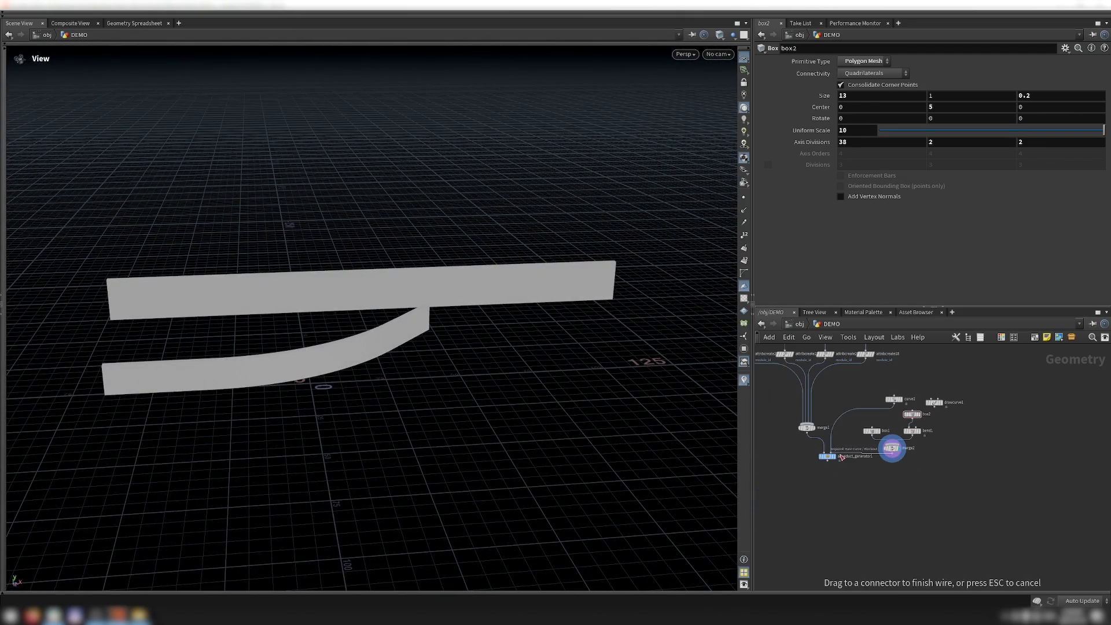
Wire merge2 into the second input of aqueduct_generator1 in place of curve1 and display the aqueduct
scroll(836, 441, "up", 4)
left_click(830, 477)
left_click_drag(538, 345, 524, 319)
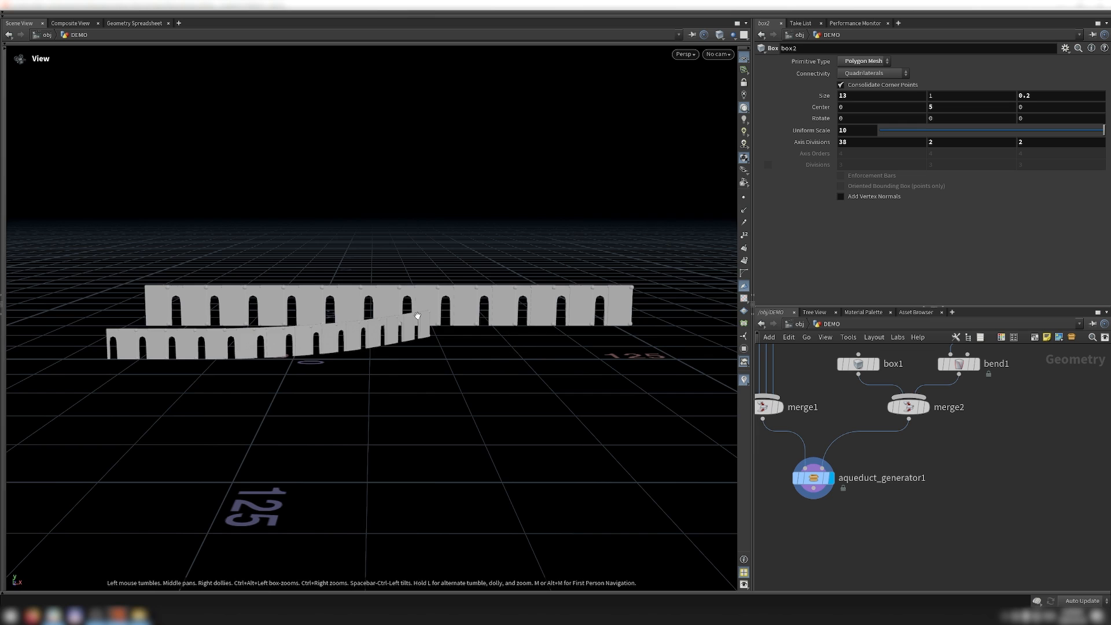
Select aqueduct_generator1 and turn on Flip Geometry for the blockout-driven aqueduct
scroll(413, 311, "up", 5)
left_click_drag(908, 508, 798, 449)
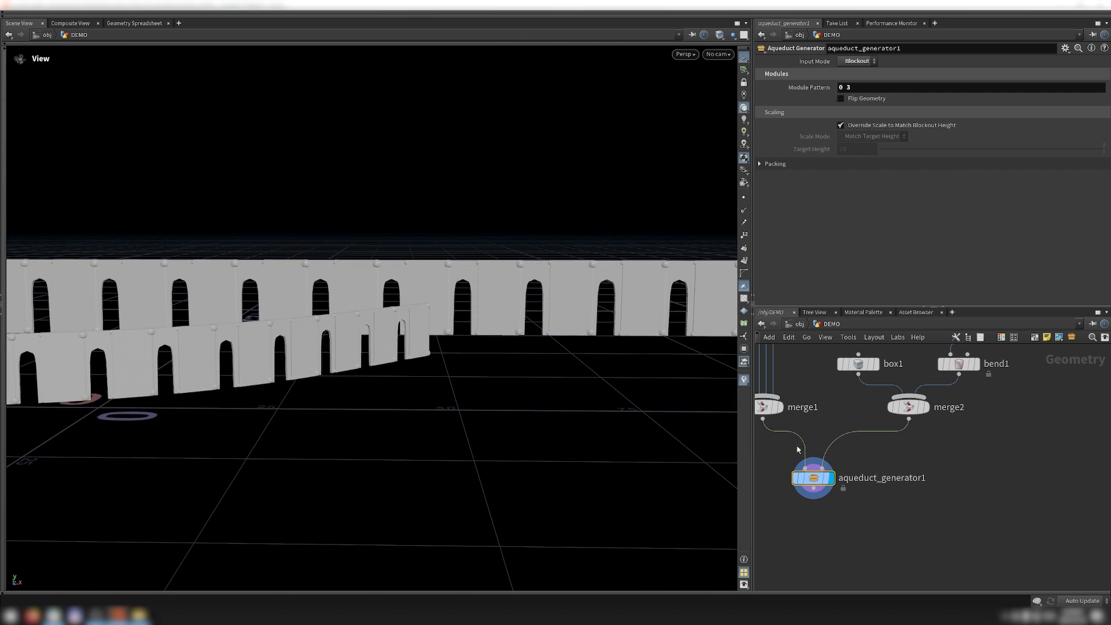
left_click(841, 98)
scroll(598, 361, "down", 6)
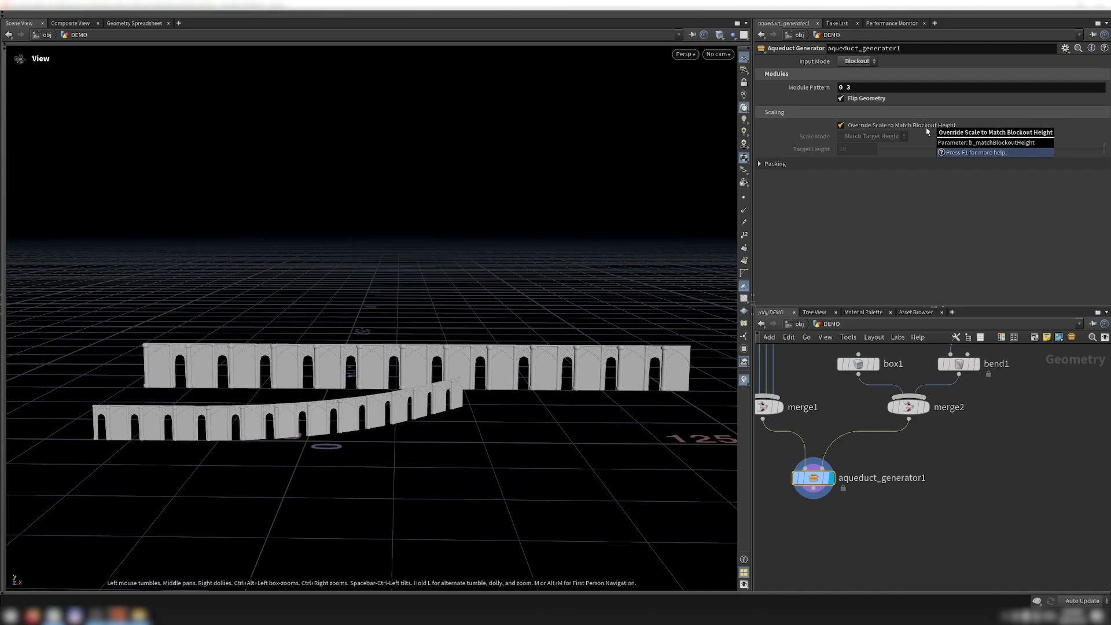
Overlay merge2 as a template on the displayed aqueduct to compare it with the blockout boxes
mouse_move(924, 408)
left_click_drag(565, 372, 518, 380)
scroll(899, 482, "down", 2)
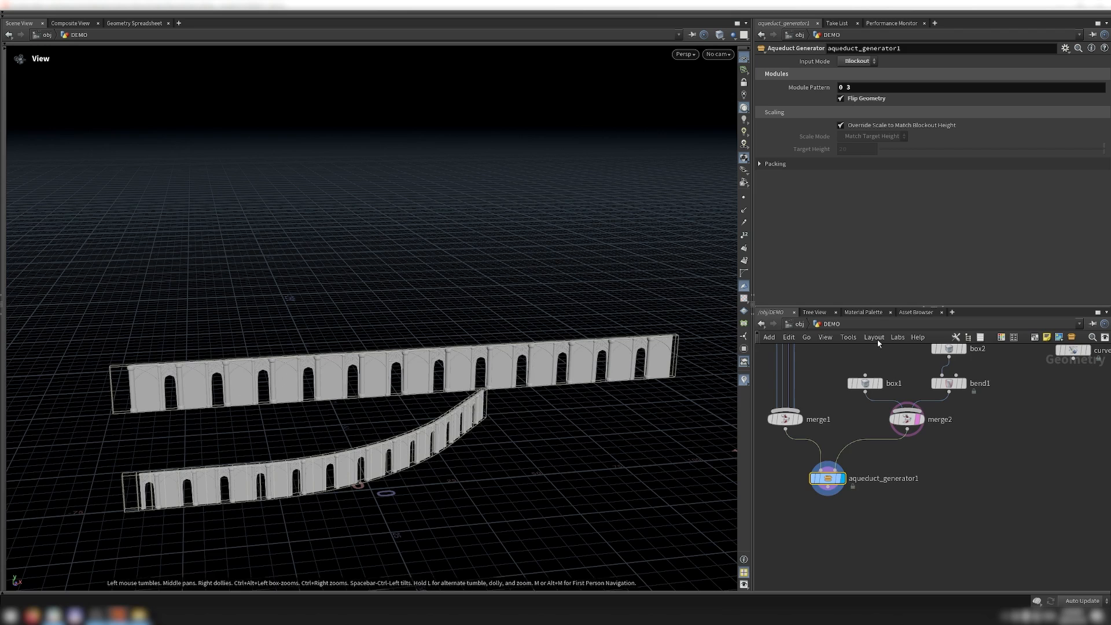
Resize box1 directly in the viewport, raising its top face and extending its far end
left_click(864, 383)
key("Return")
left_click_drag(411, 349, 405, 317)
left_click_drag(677, 354, 743, 352)
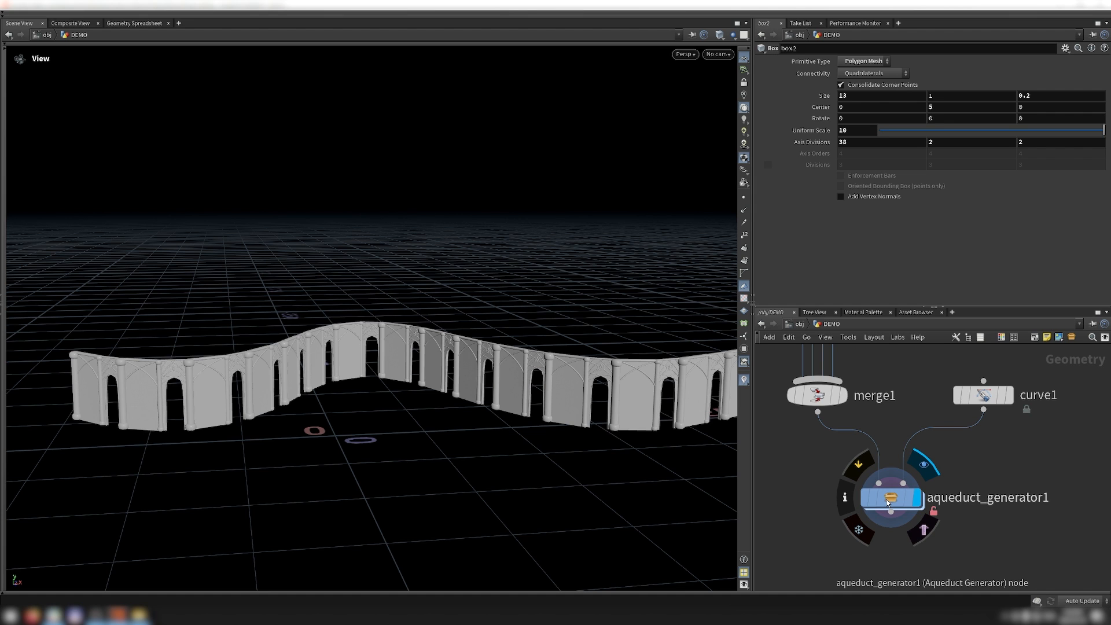
Open the internal network of aqueduct_generator1, display the module_id attribute promote node and frame the wall modules
double_click(888, 502)
scroll(897, 368, "up", 6)
left_click(884, 397)
key("space+f")
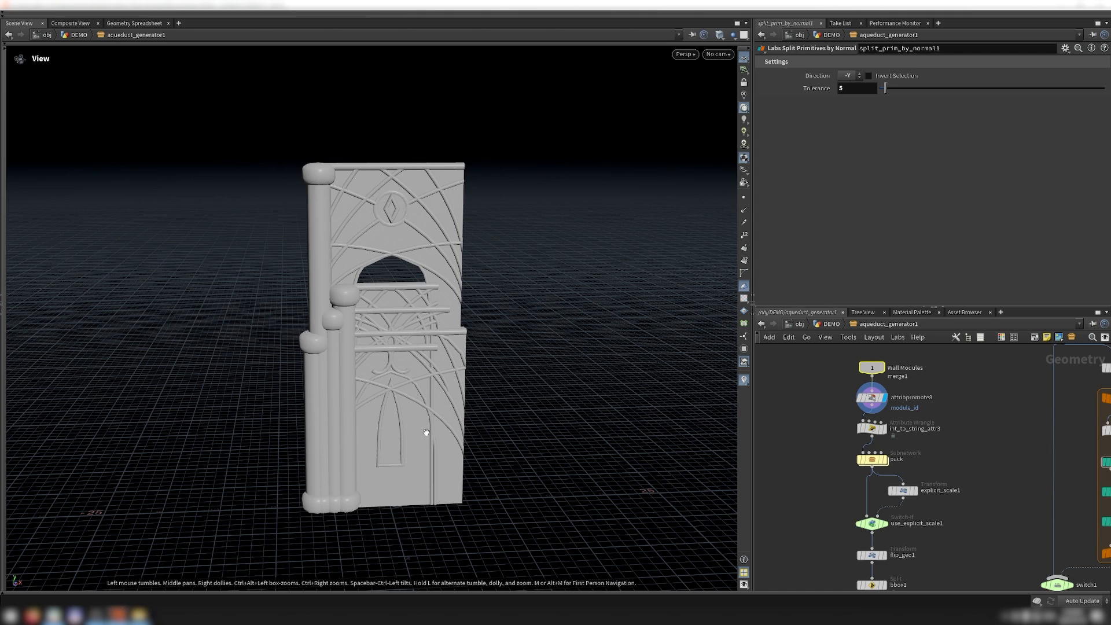
Display the result of the pack subnetwork and open its internal network
left_click(884, 460)
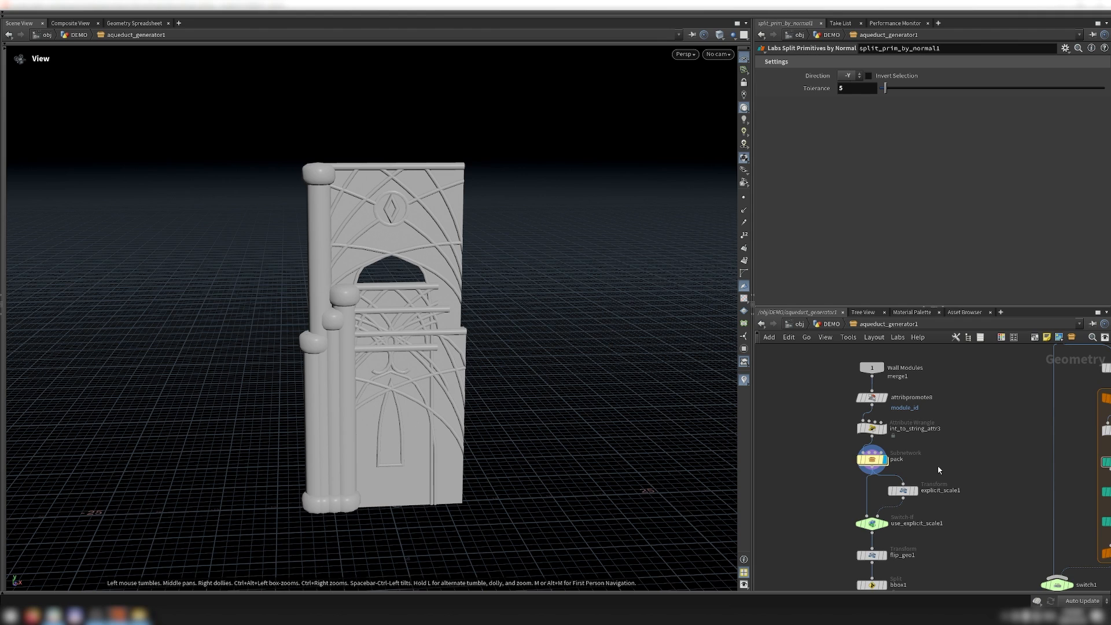
mouse_move(887, 432)
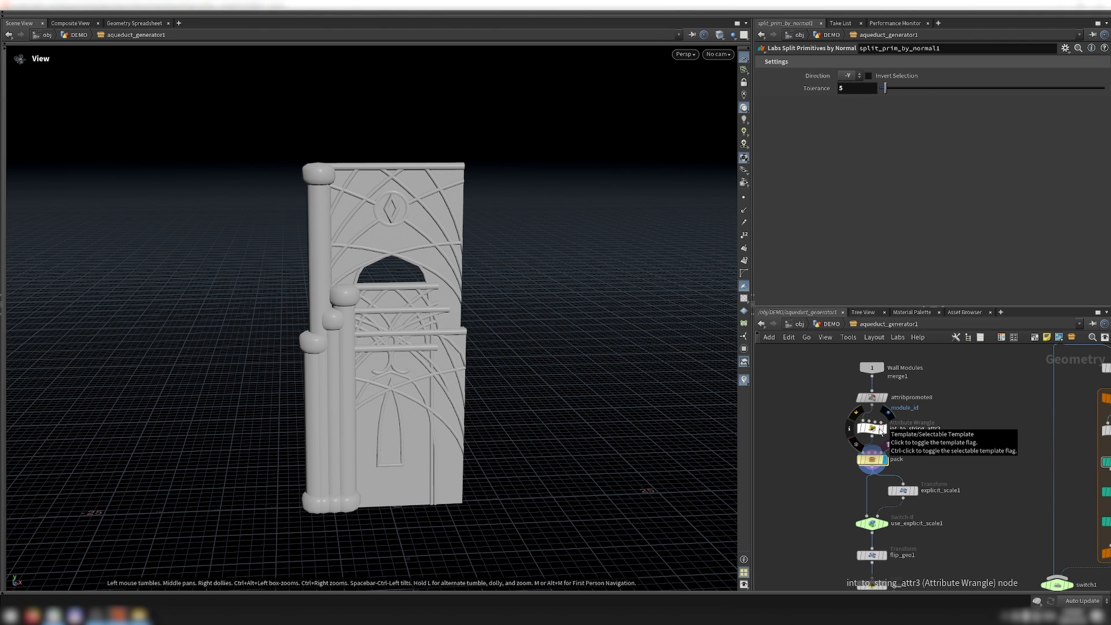
mouse_move(874, 459)
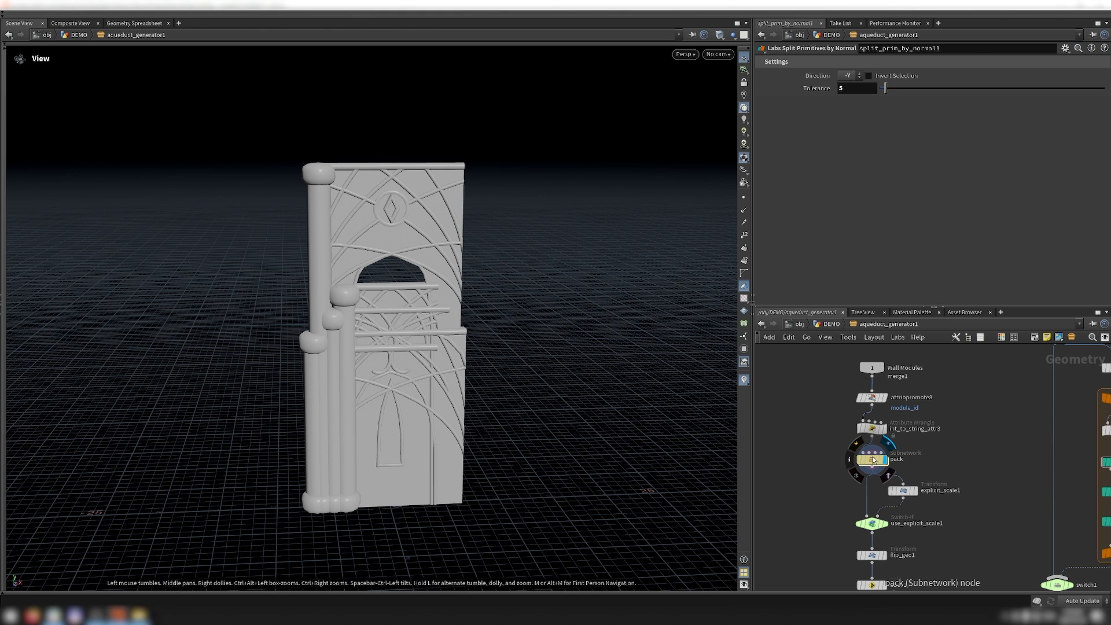
double_click(874, 458)
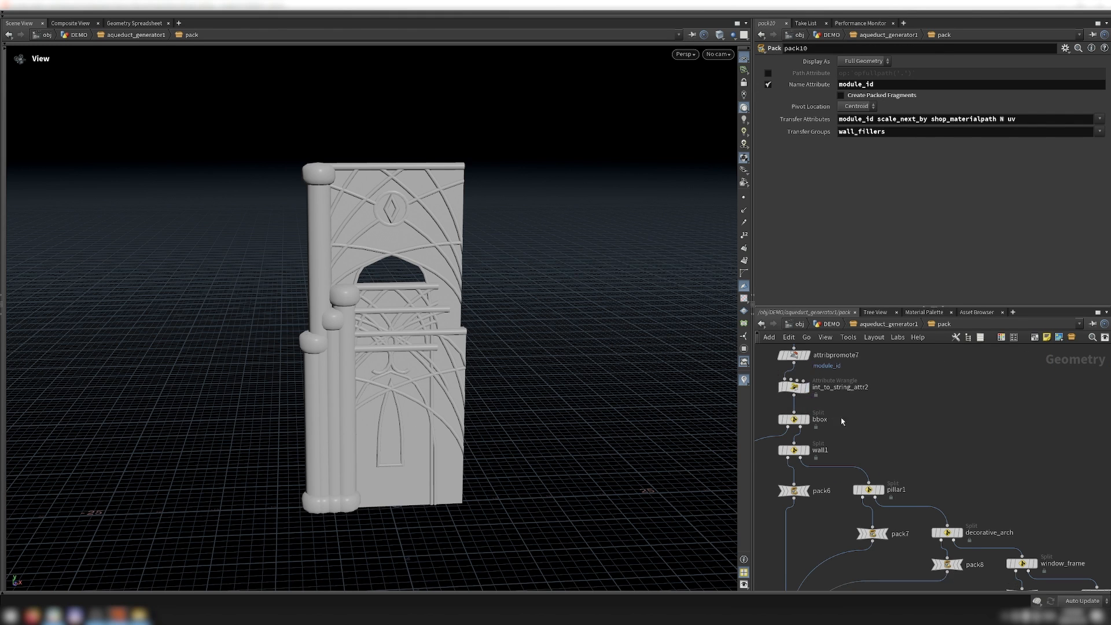
Display the pillar1, decorative_arch, window_frame and glass2 splits one after another to view each separated wall part
scroll(822, 439, "down", 3)
left_click(863, 474)
left_click(918, 505)
middle_click_drag(972, 493, 927, 457)
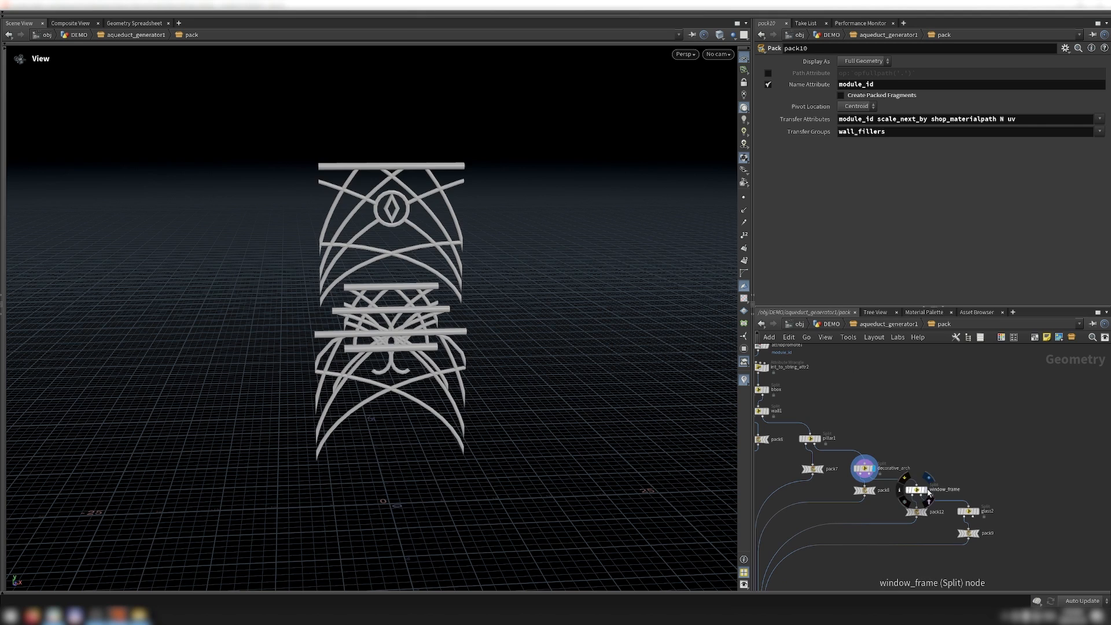
left_click(924, 490)
left_click(977, 511)
scroll(937, 492, "down", 5)
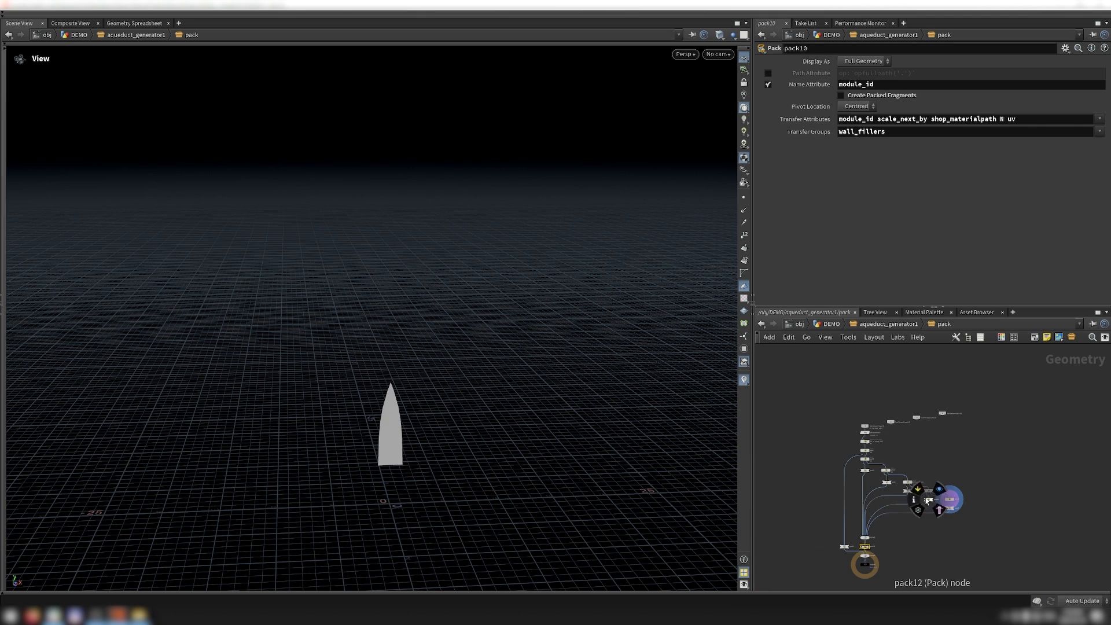
Display pack10 in wireframe with point markers and point numbers to inspect the packed modules
scroll(912, 472, "up", 3)
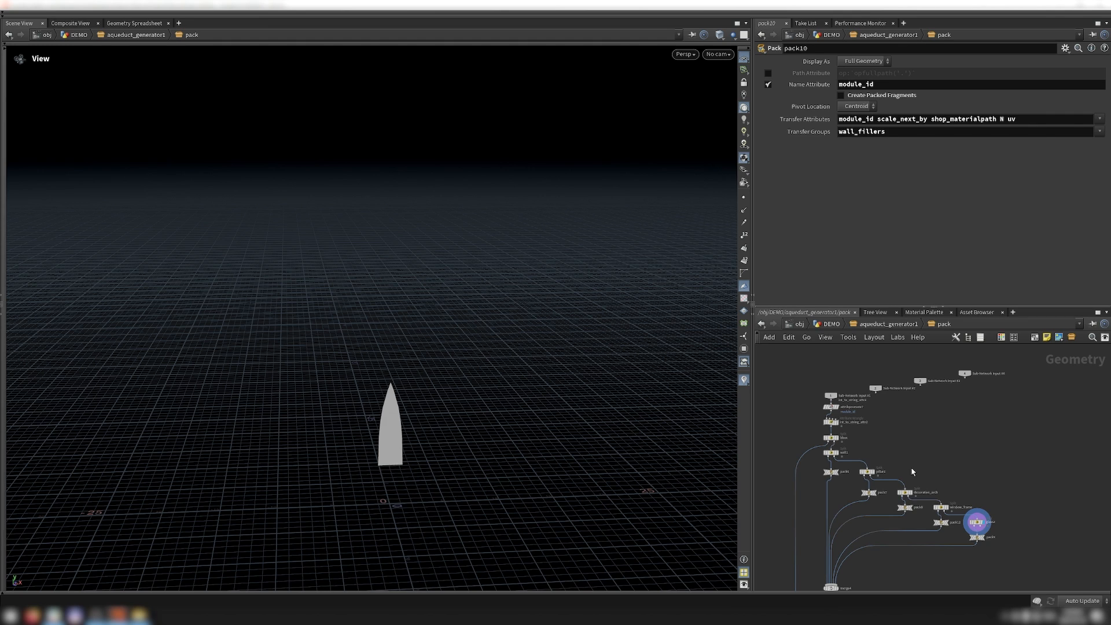
middle_click_drag(853, 489, 853, 443)
scroll(852, 569, "up", 3)
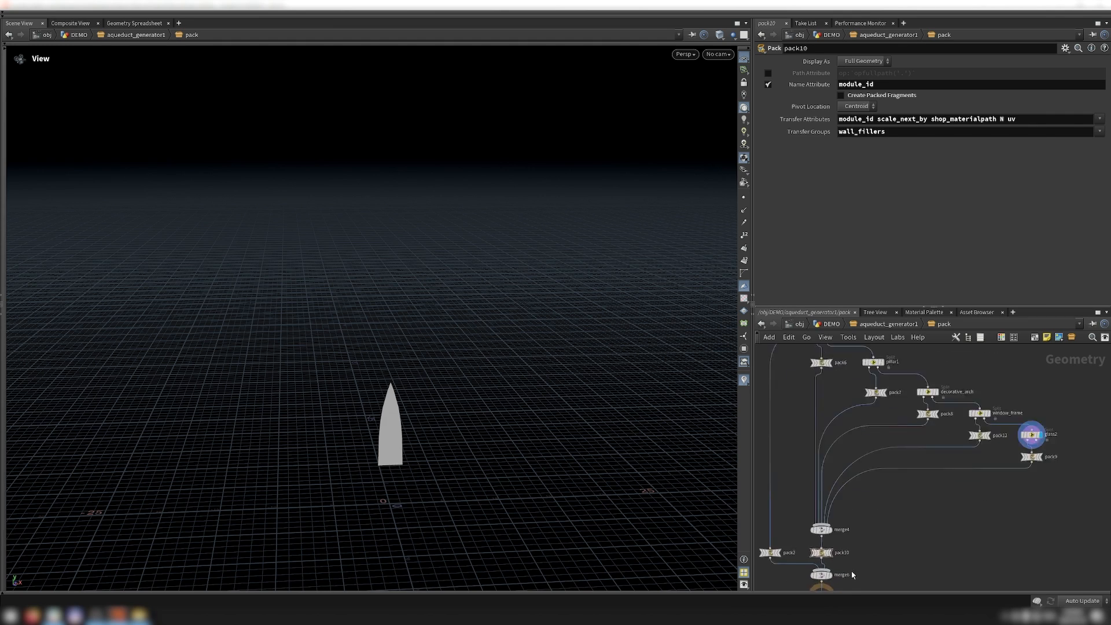
left_click(826, 549)
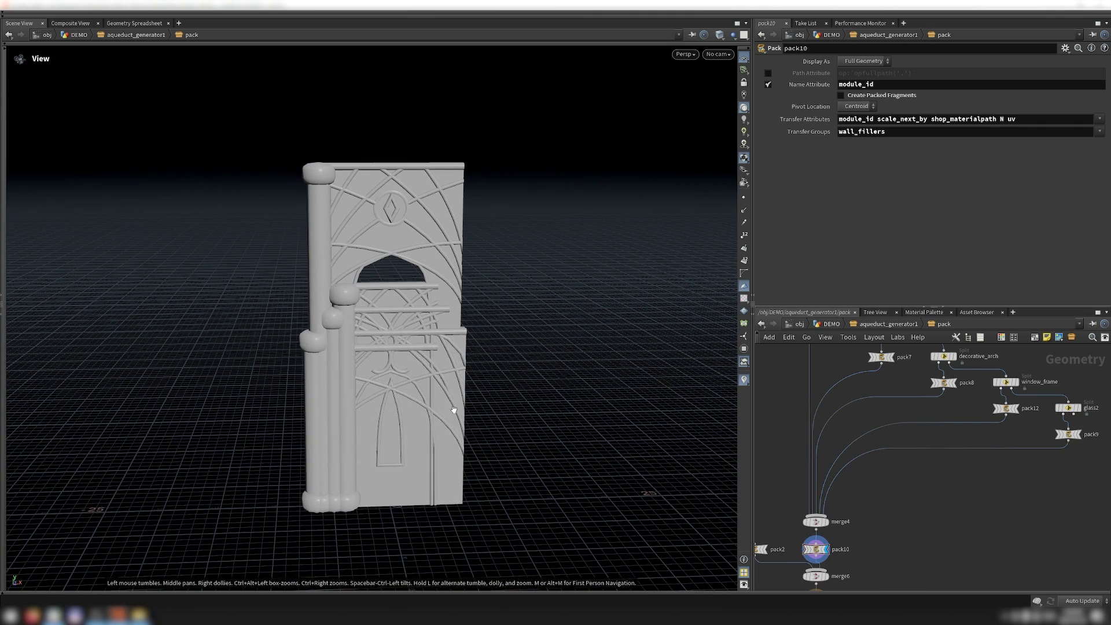
left_click(744, 197)
key("shift+w")
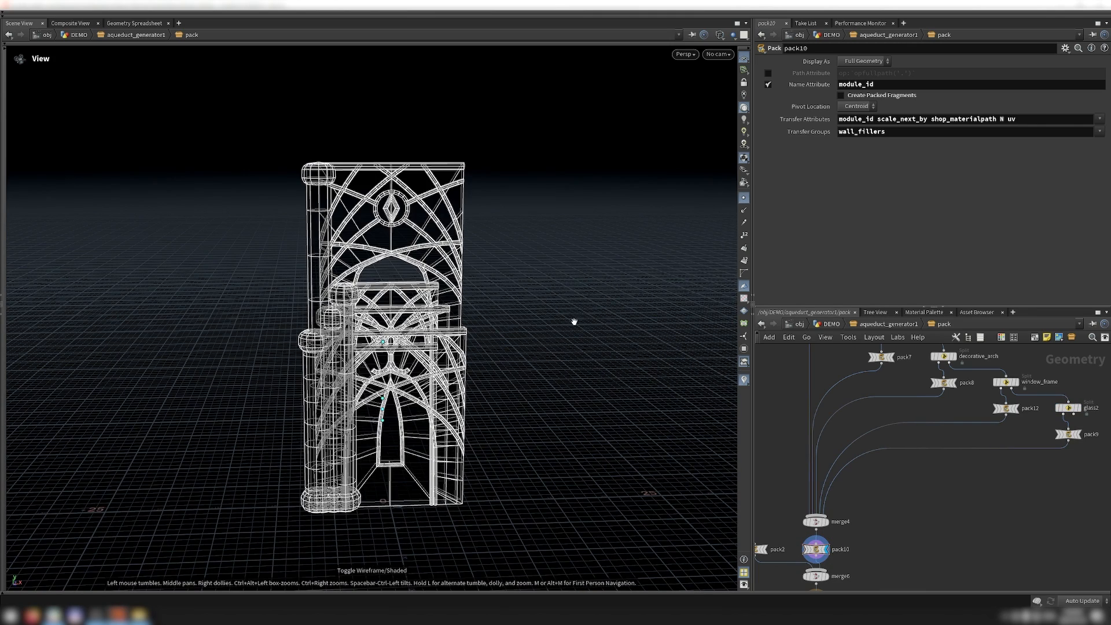
left_click(744, 234)
scroll(392, 381, "up", 2)
scroll(392, 381, "up", 1)
scroll(853, 442, "down", 3)
scroll(850, 510, "up", 4)
Add an Unpack node fed by pack10 and display it to view the packed parts inside each module
left_click(814, 512)
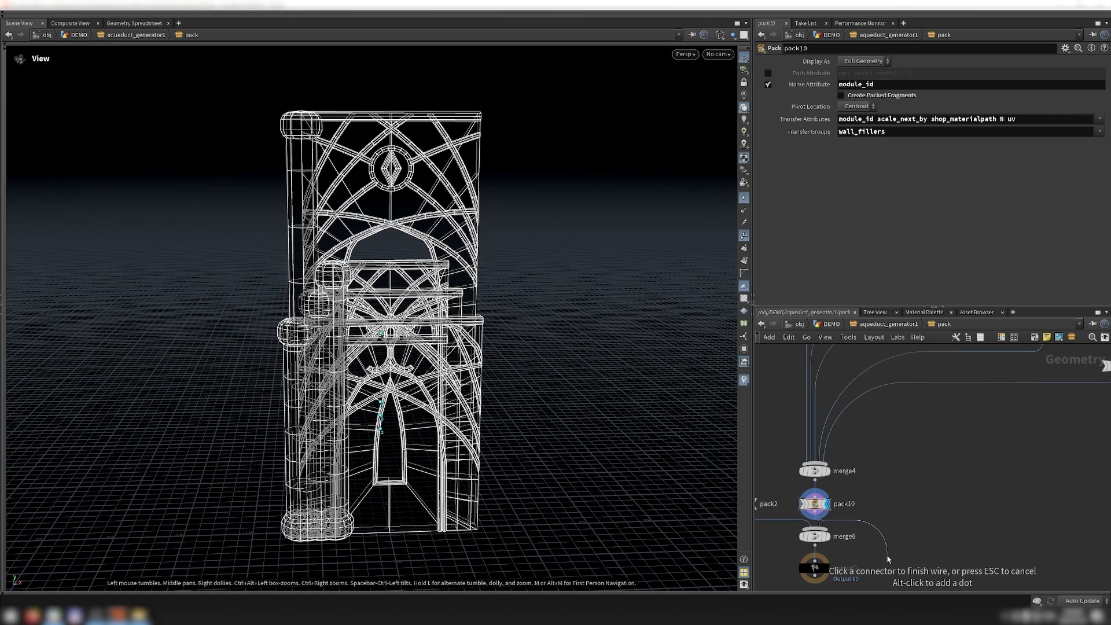
key("Tab")
type("unp")
key("Return")
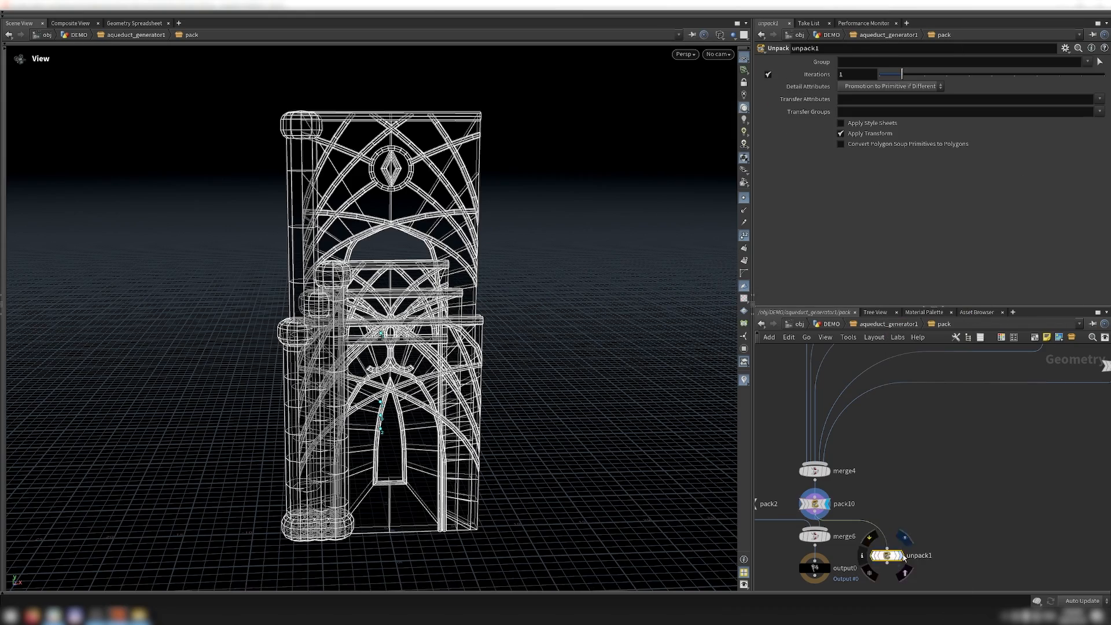
mouse_move(405, 378)
left_mouse_down()
mouse_move(462, 400)
mouse_move(404, 360)
left_mouse_up()
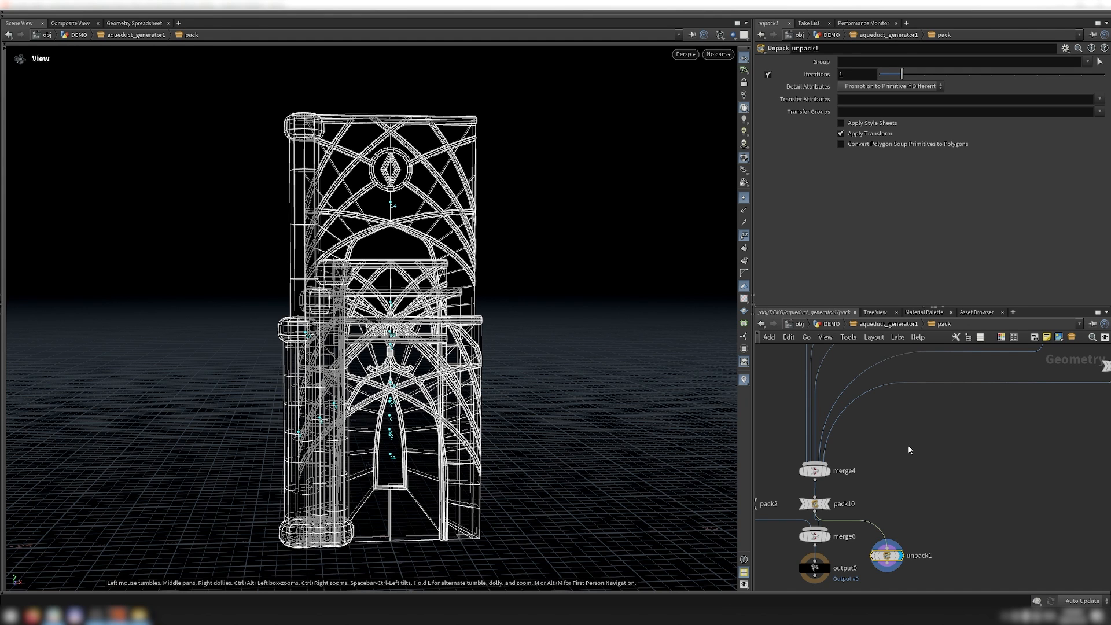
Return to the aqueduct_generator1 network and examine the blockout-to-curve nodes and the start nodes of the curve loop
key("u")
left_click_drag(827, 372, 894, 469)
scroll(902, 442, "down", 4)
left_click_drag(921, 378, 991, 491)
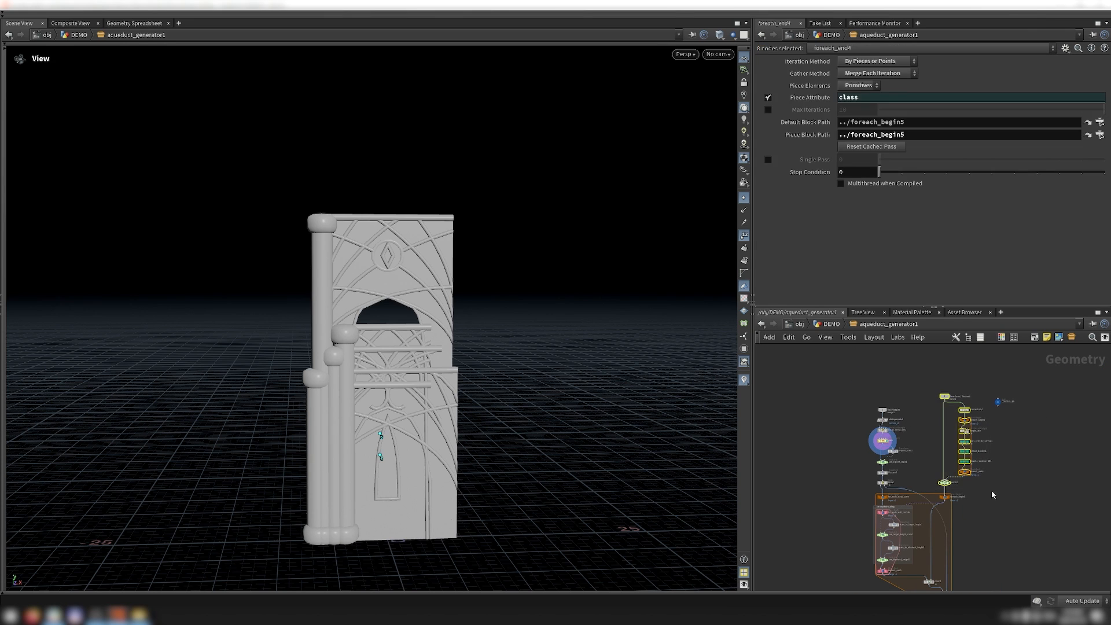
left_click(991, 490)
middle_click_drag(991, 491, 991, 430)
left_click_drag(1016, 439, 862, 430)
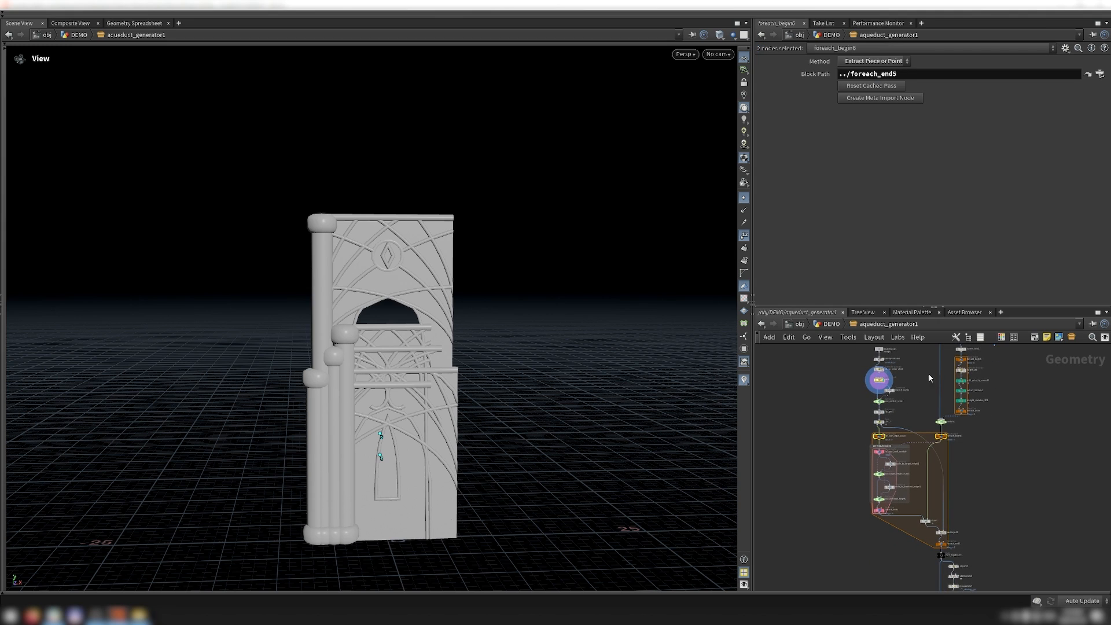
middle_click_drag(969, 379, 968, 397)
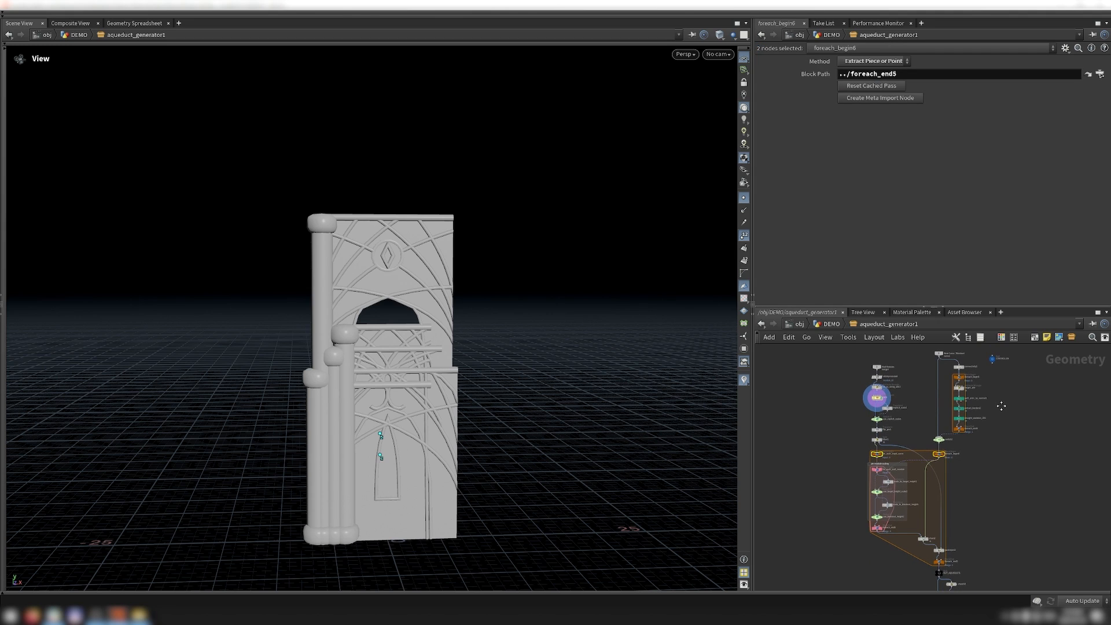
left_click(991, 444)
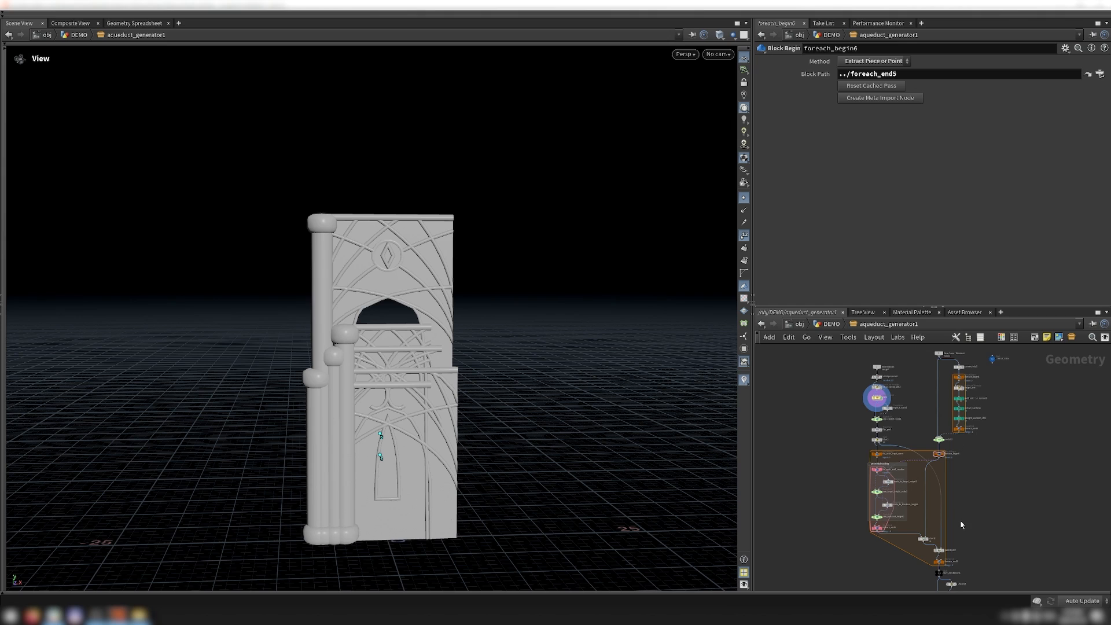
Examine the wall module branch, including flip_geo1 and the per-module scaling nodes
scroll(912, 417, "down", 1)
left_click_drag(845, 406, 909, 526)
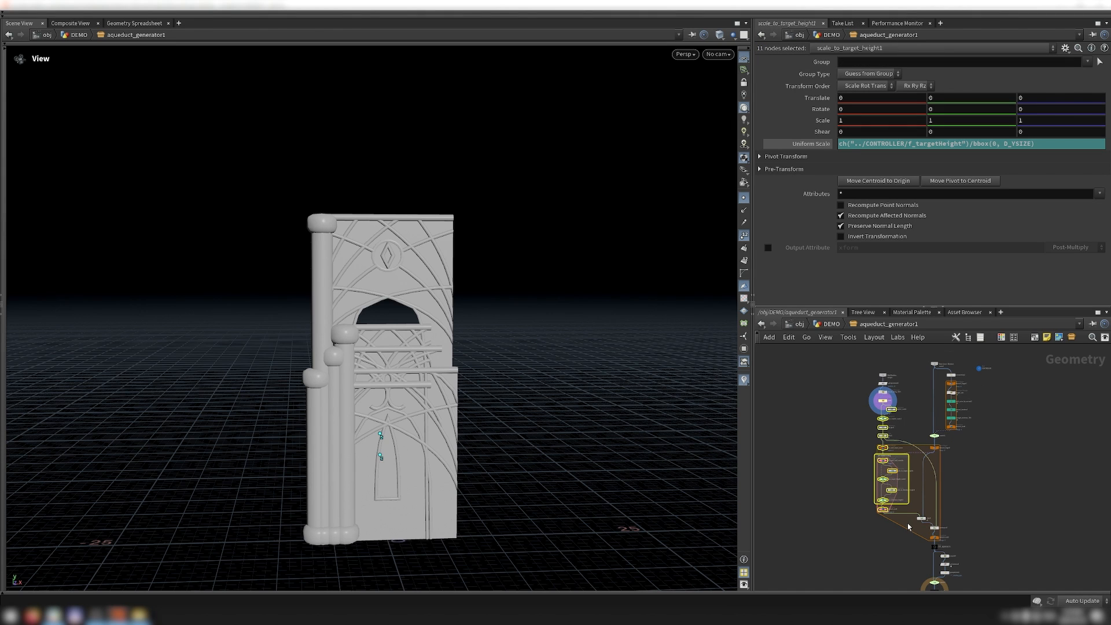
left_click(908, 526)
scroll(908, 435, "up", 5)
left_click_drag(841, 379, 826, 443)
scroll(825, 477, "down", 2)
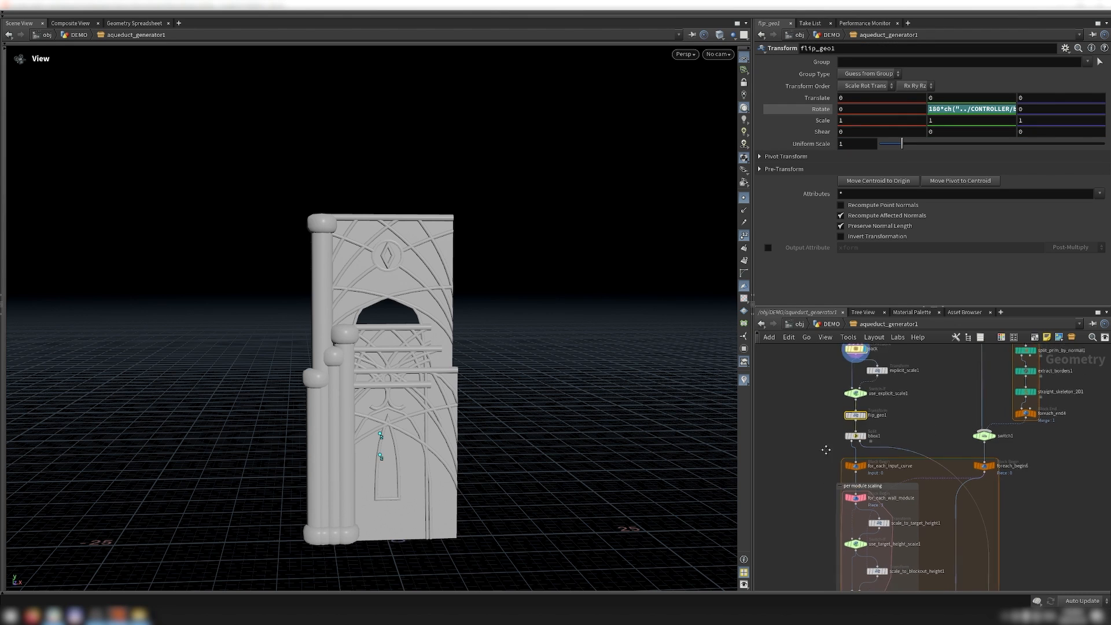
scroll(831, 492, "down", 2)
middle_click_drag(832, 493, 811, 468)
left_click_drag(804, 423, 860, 480)
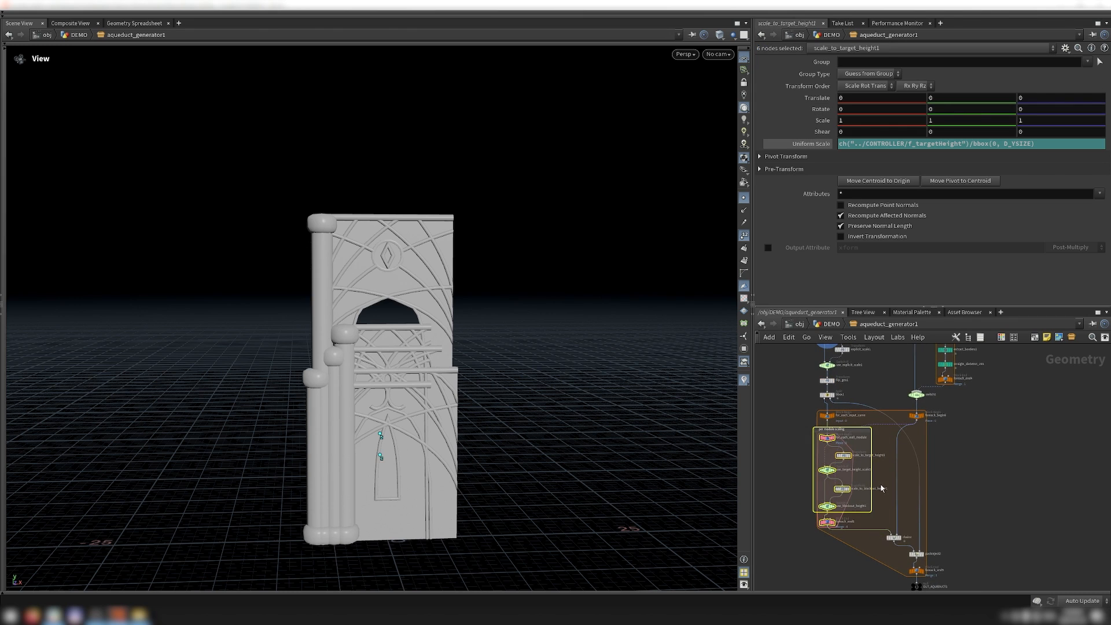
Inspect the Uniform Scale expression of scale_to_blockout_height1 and the foreach_begin6 node it references
left_click(842, 489)
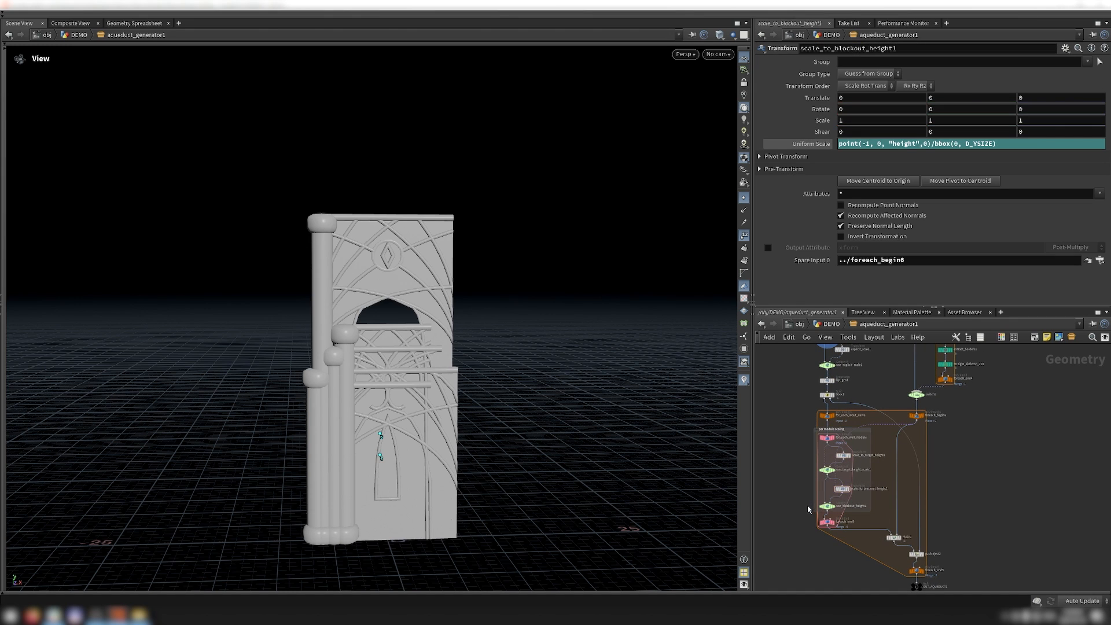
left_click_drag(846, 554, 852, 525)
left_click(842, 488)
left_click_drag(996, 414, 906, 420)
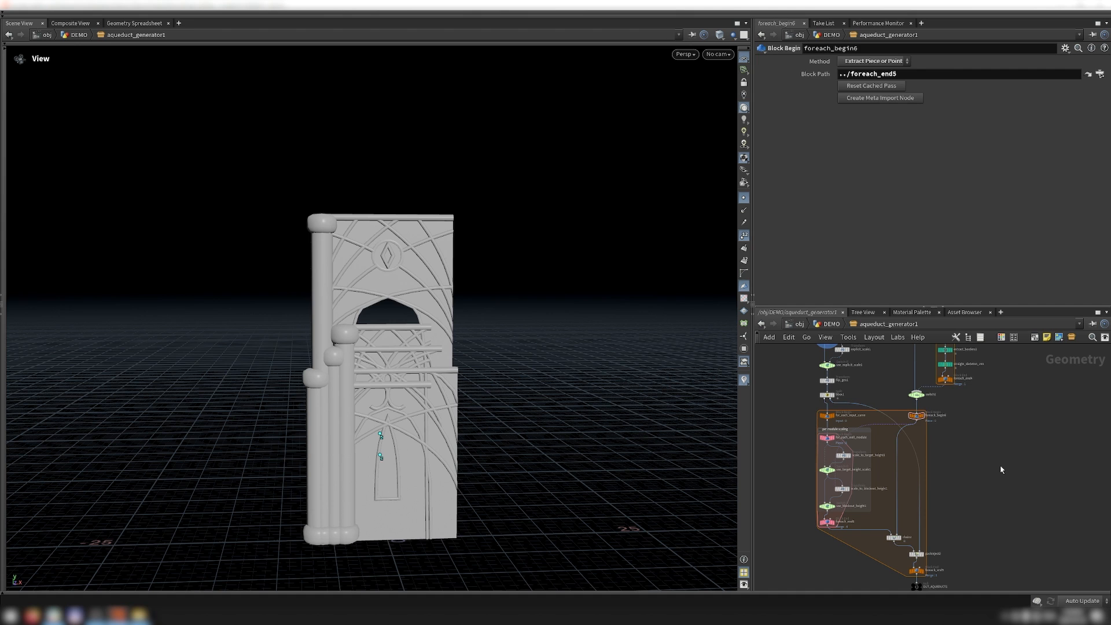
Display chain2 in wireframe, and go back up to the DEMO network to select the four wall generators
scroll(970, 544, "up", 2)
left_click(875, 535)
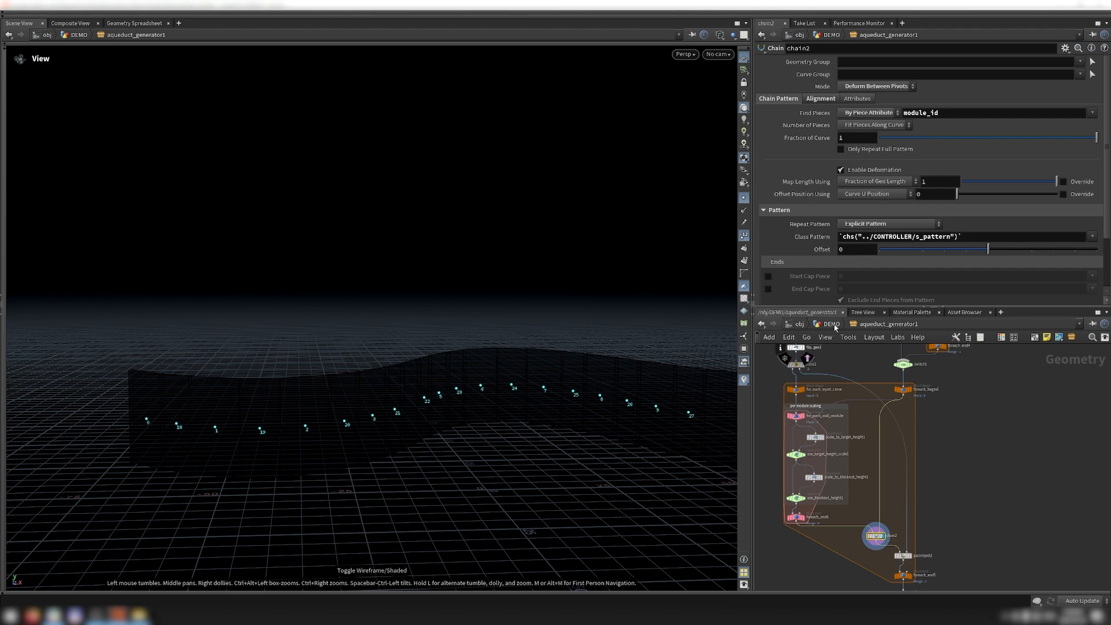
left_click(831, 324)
left_click_drag(826, 382, 937, 407)
scroll(879, 494, "up", 3)
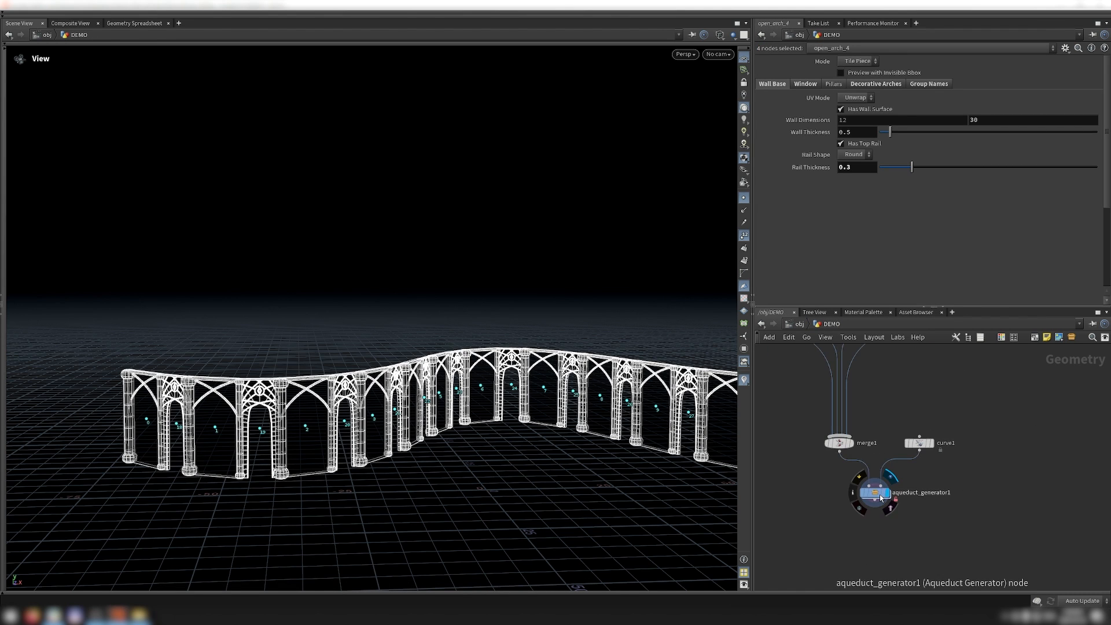
Reopen aqueduct_generator1, switch the viewport to shaded display and display packinject2 in the curve loop
double_click(880, 494)
key("w")
mouse_move(664, 506)
left_mouse_down()
mouse_move(546, 375)
mouse_move(607, 432)
mouse_move(552, 421)
mouse_move(621, 418)
left_mouse_up()
scroll(908, 556, "up", 2)
left_click(909, 555)
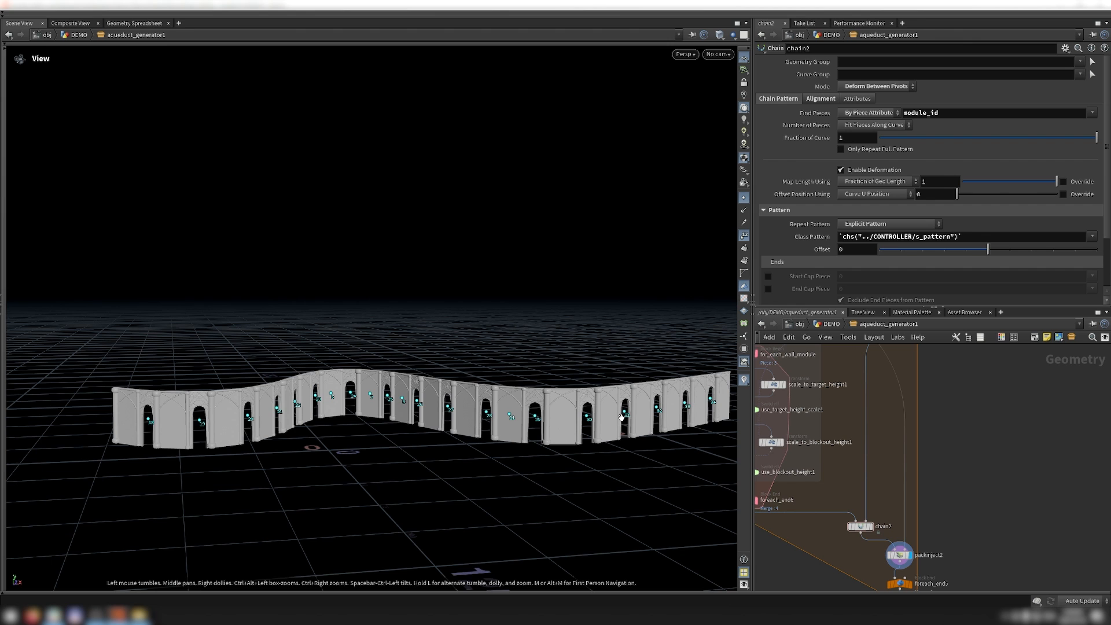
Compare chain2 with the packinject2 result and its settings, and return to the DEMO network to view the aqueduct closely
left_click(859, 525)
left_click_drag(930, 538, 894, 568)
scroll(583, 408, "up", 5)
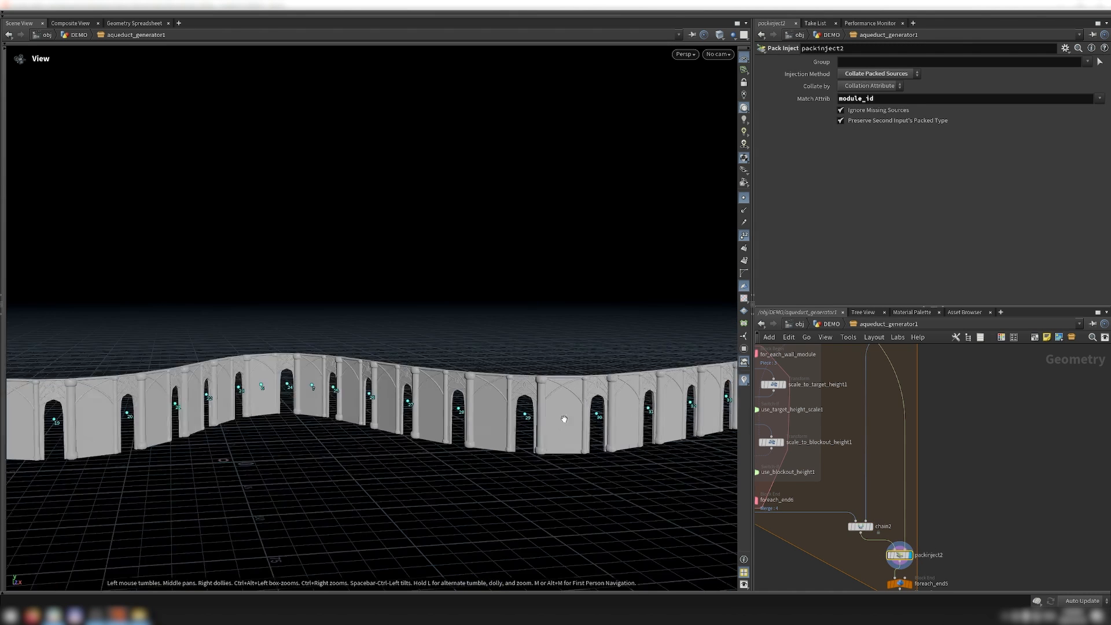
key("u")
scroll(954, 463, "up", 3)
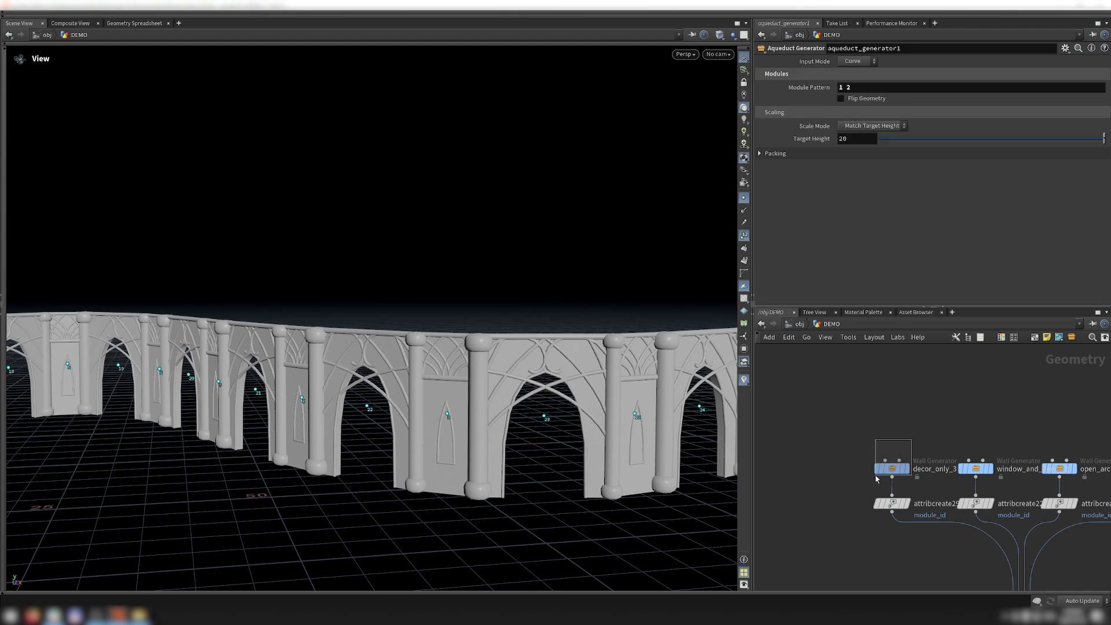
left_click(892, 468)
left_click_drag(931, 116, 1027, 117)
key("ctrl+z")
Select the window wall generator and slightly increase its pillar thickness
middle_click_drag(944, 409, 876, 389)
left_click_drag(876, 390, 919, 453)
left_click_drag(901, 111, 908, 112)
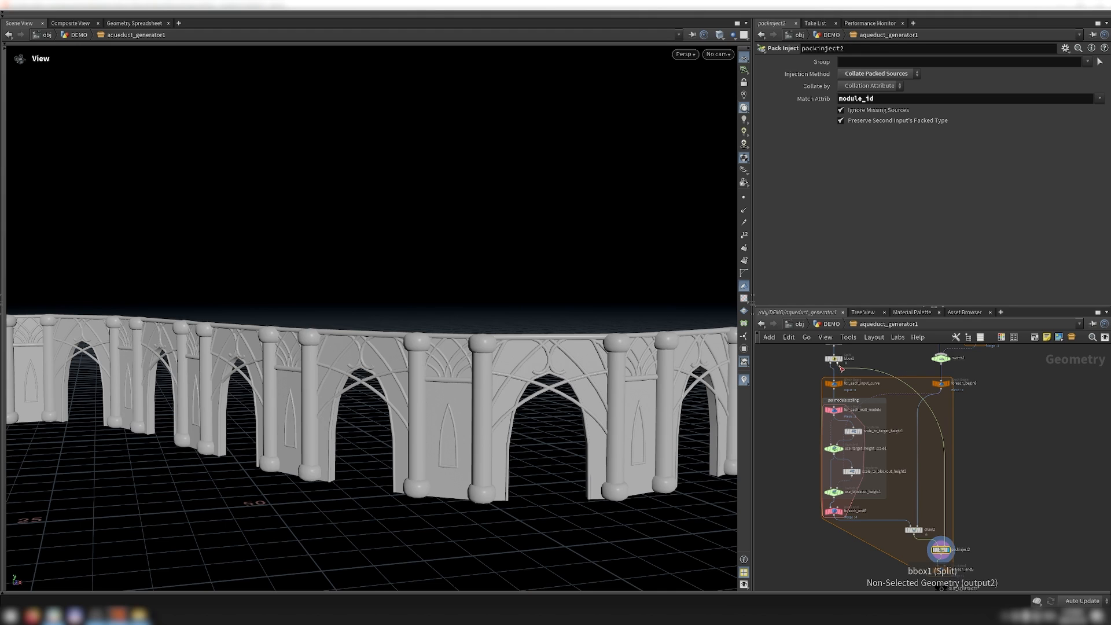
Wire the non-selected output of bbox1 into the first input of chain2 in place of foreach_end6, bypassing the per-module scaling
left_click(838, 365)
scroll(922, 521, "up", 3)
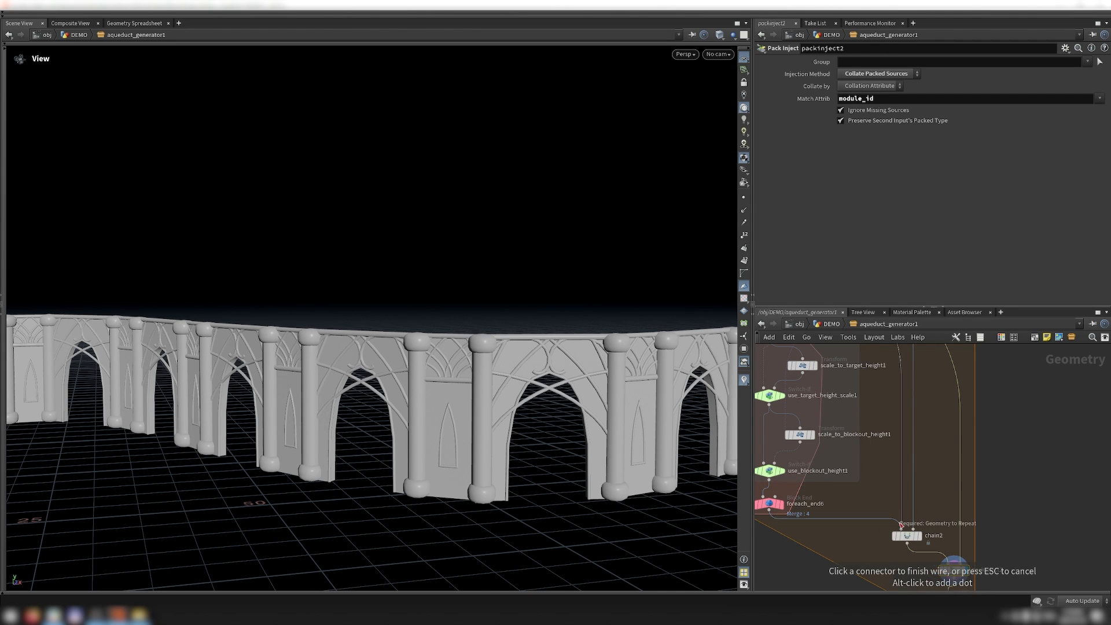
left_click(900, 527)
scroll(507, 229, "up", 5)
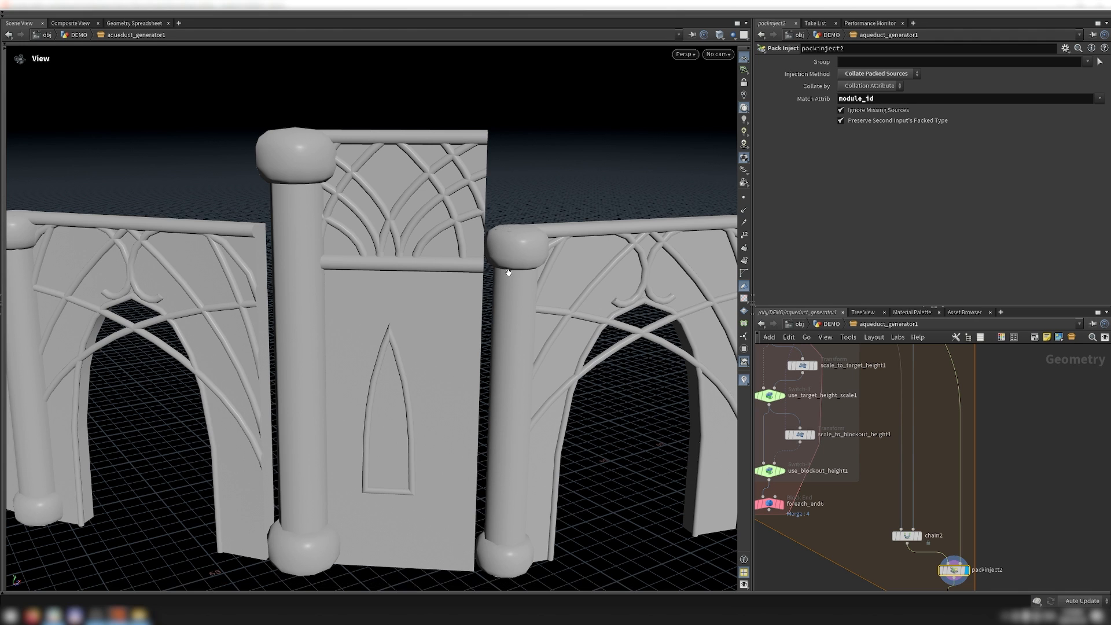
Inspect the unscaled modules up close, restore foreach_end6 as the first input of chain2, and view the whole aqueduct
left_click_drag(506, 264, 486, 234)
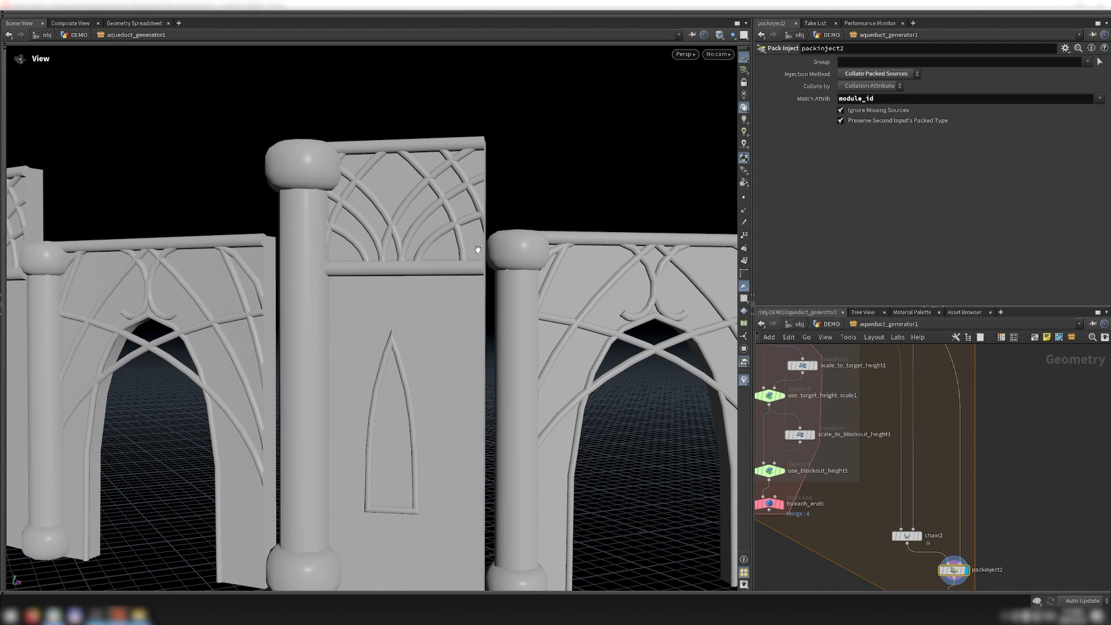
scroll(487, 263, "down", 3)
scroll(881, 525, "down", 3)
left_click_drag(682, 481, 584, 433)
left_click_drag(568, 394, 565, 347)
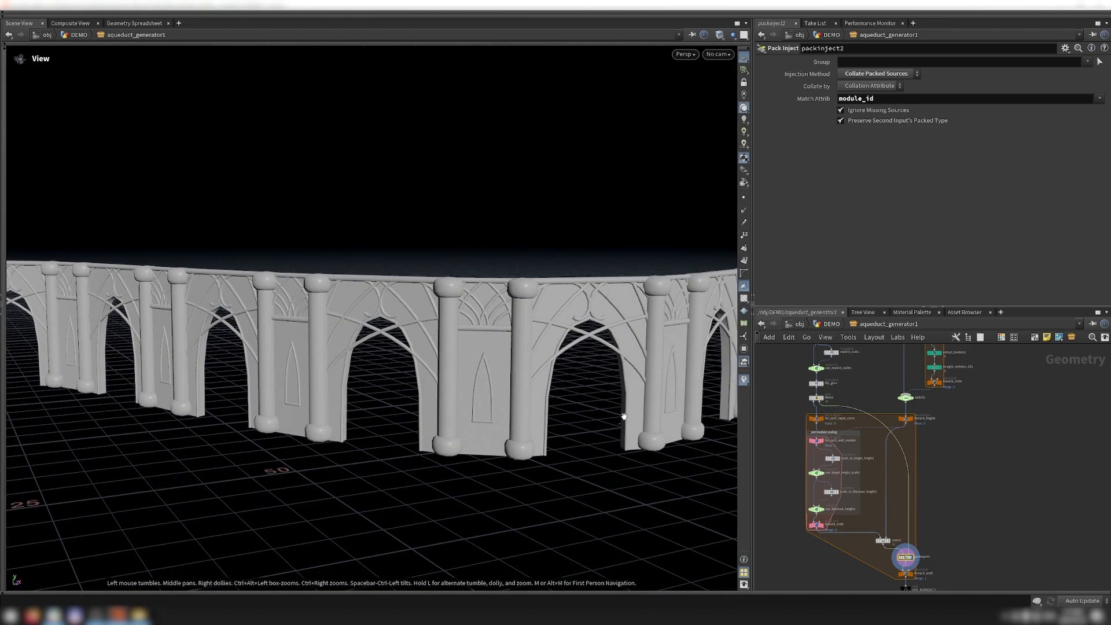
scroll(831, 505, "up", 3)
Display OUT_AQUEDUCT1, unpack3 and output0 in sequence and view the complete aqueduct with its points shown
left_click(956, 545)
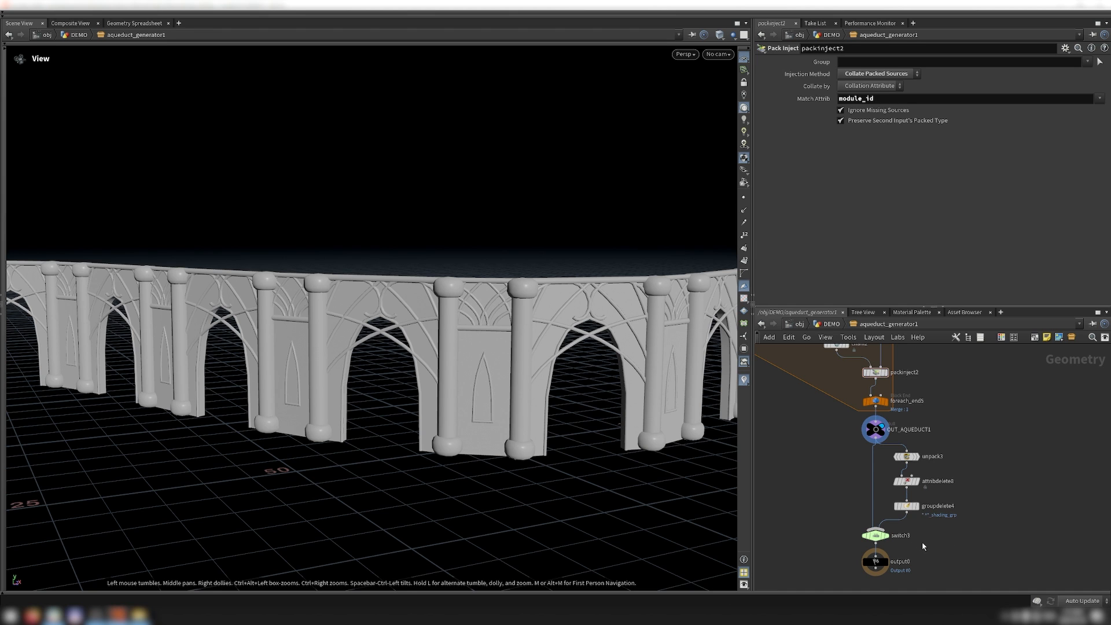
left_click(916, 457)
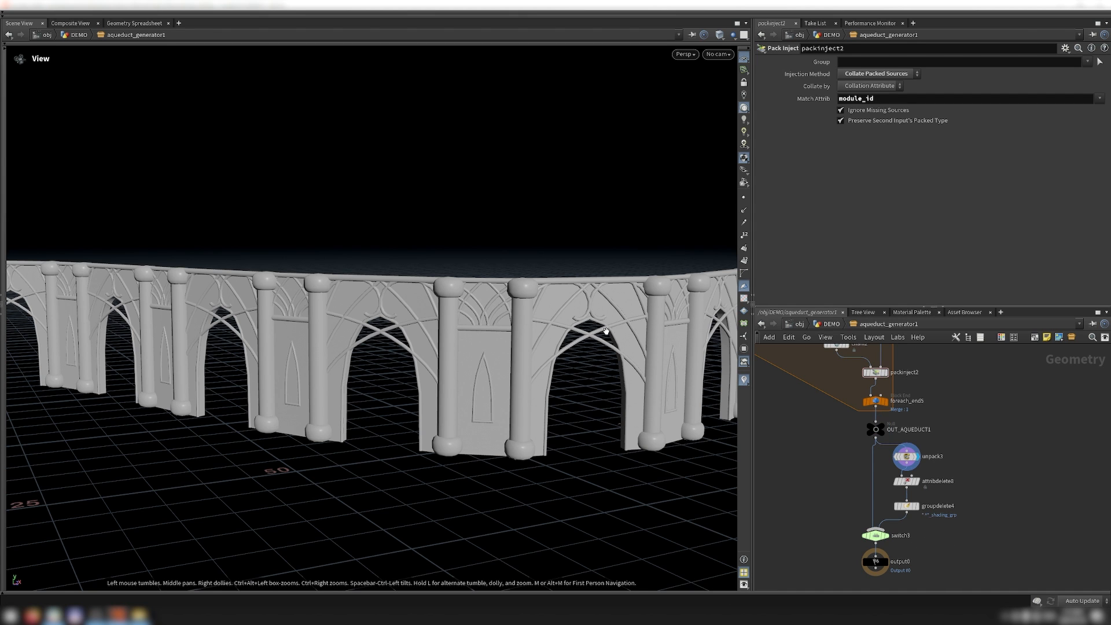
key("w")
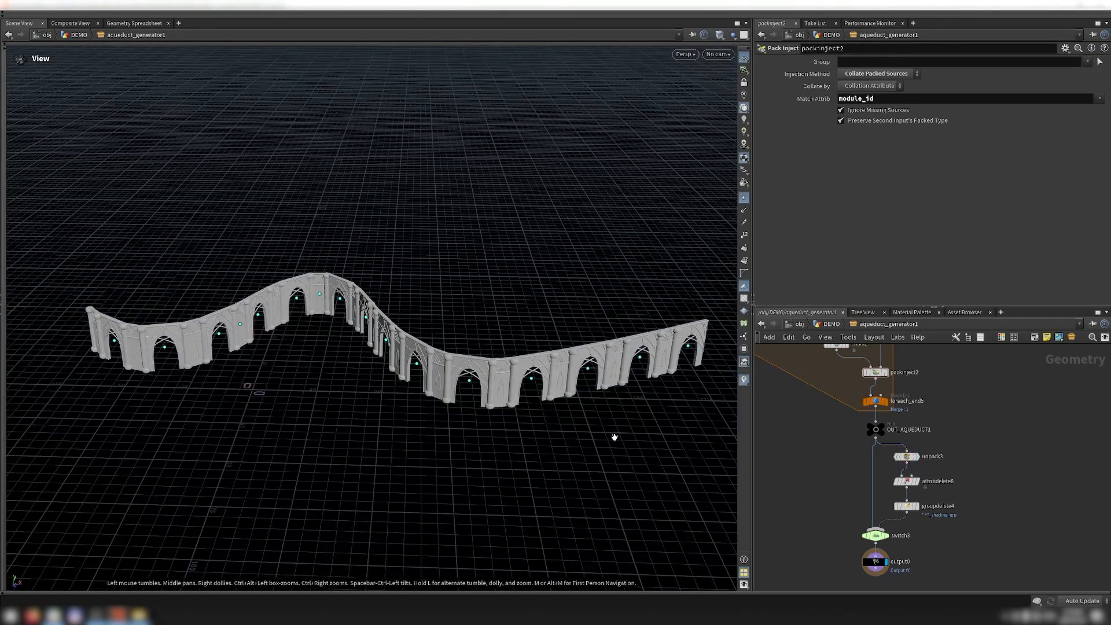
left_click_drag(610, 436, 607, 407)
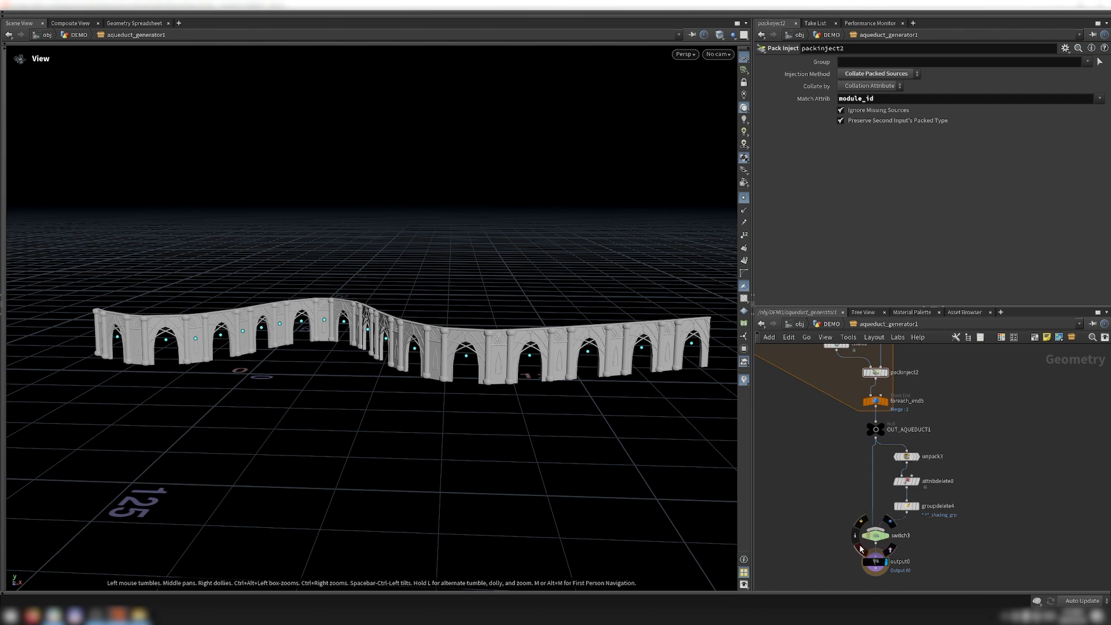
Feed the merge2 blockout into aqueduct_generator1 with Input Mode set to Blockout, and reopen its network with connectivity1 displayed
scroll(874, 524, "down", 8)
scroll(876, 392, "up", 5)
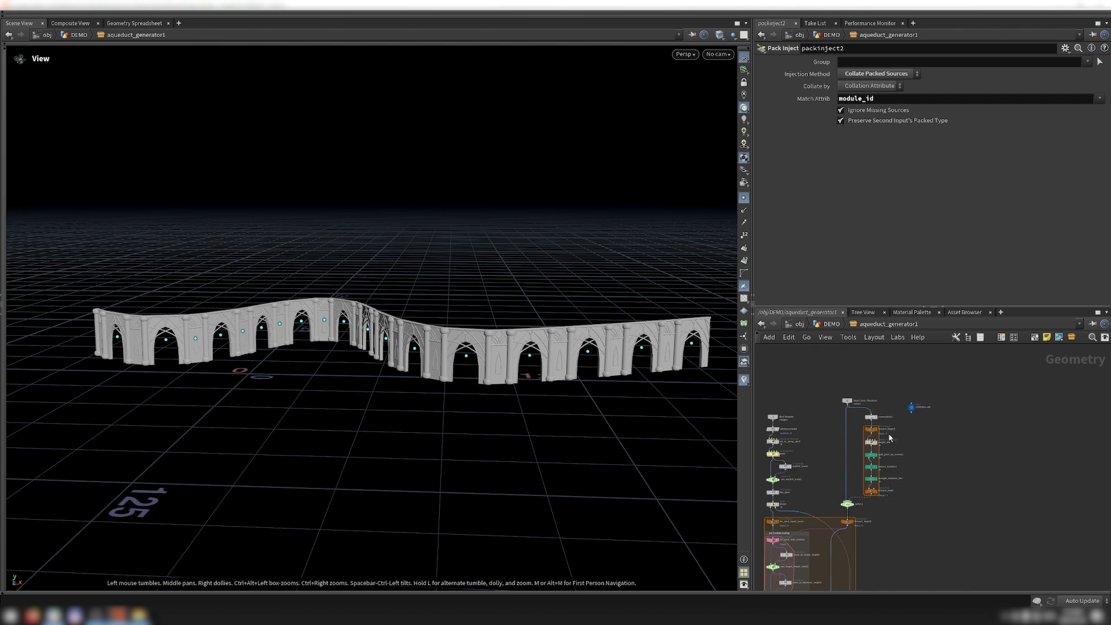
left_click(868, 406)
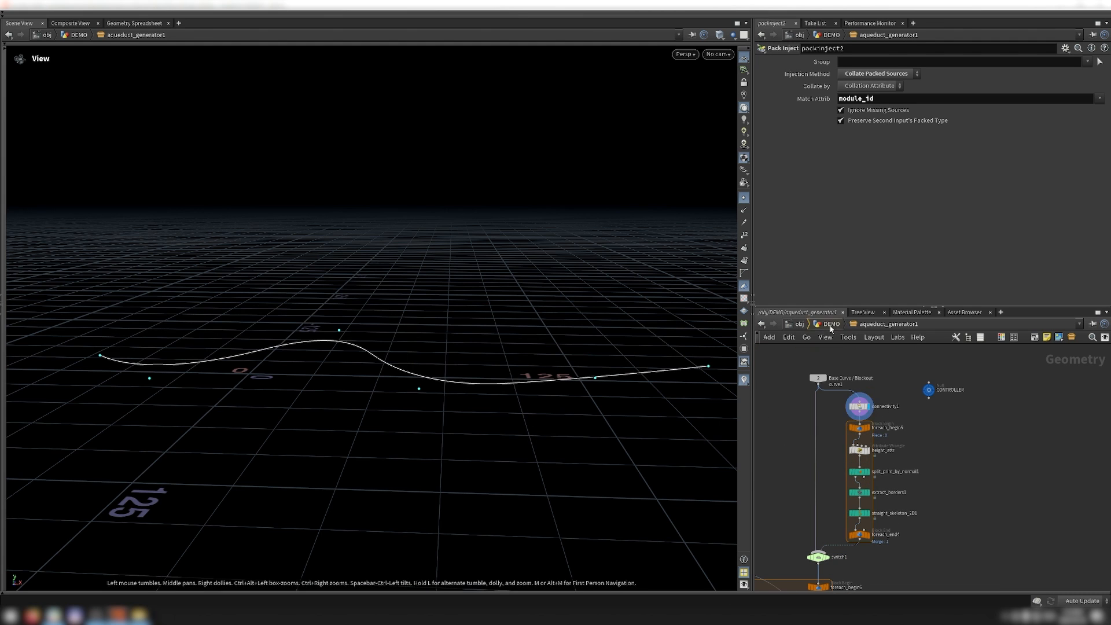
key("u")
left_click(991, 431)
left_click(856, 486)
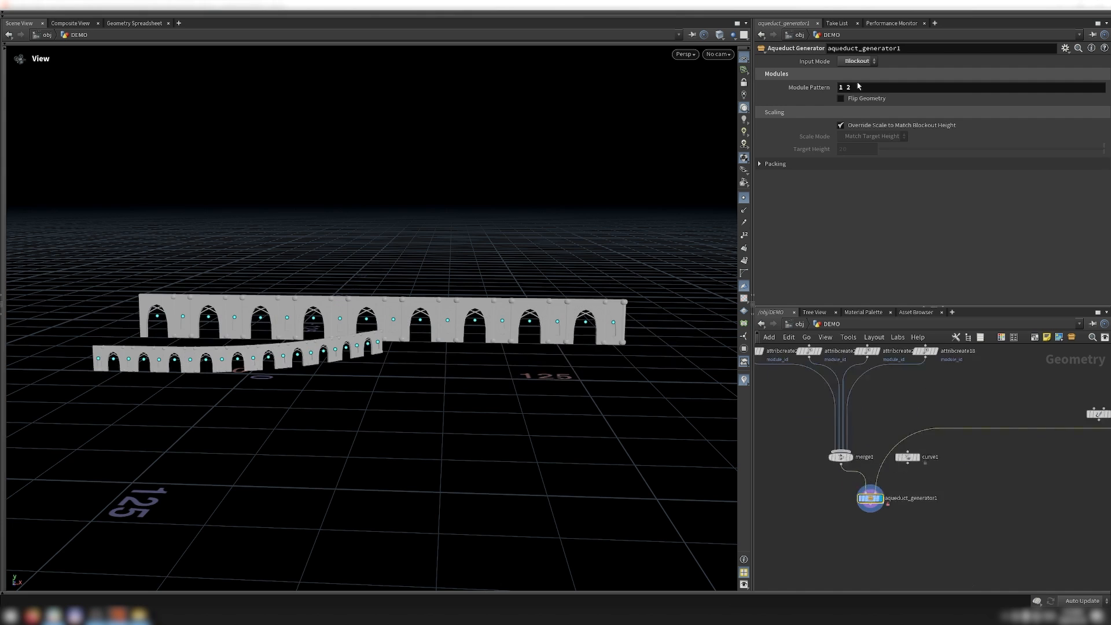
double_click(857, 486)
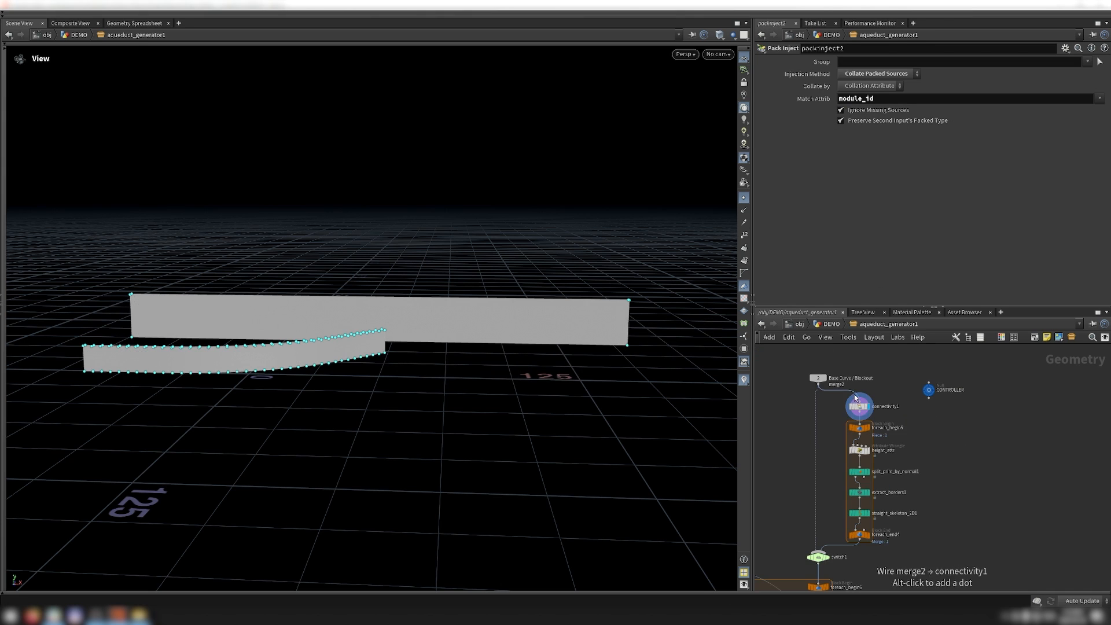
Display the foreach_end4 curves, and examine the height_attr wrangle code with the framed blockout piece
left_click(869, 541)
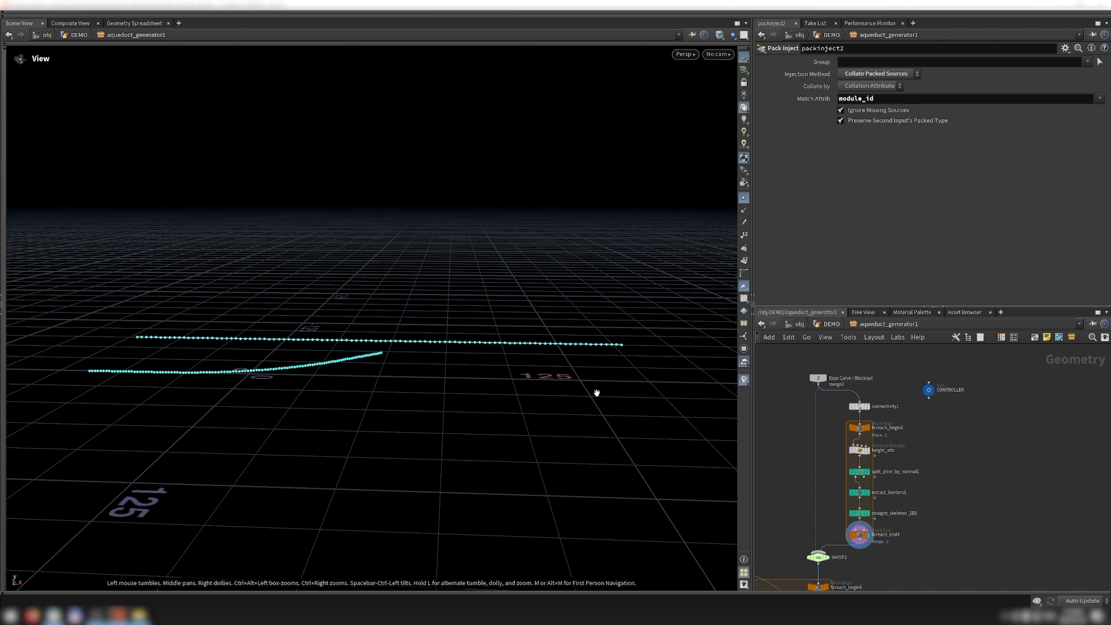
scroll(891, 409, "up", 2)
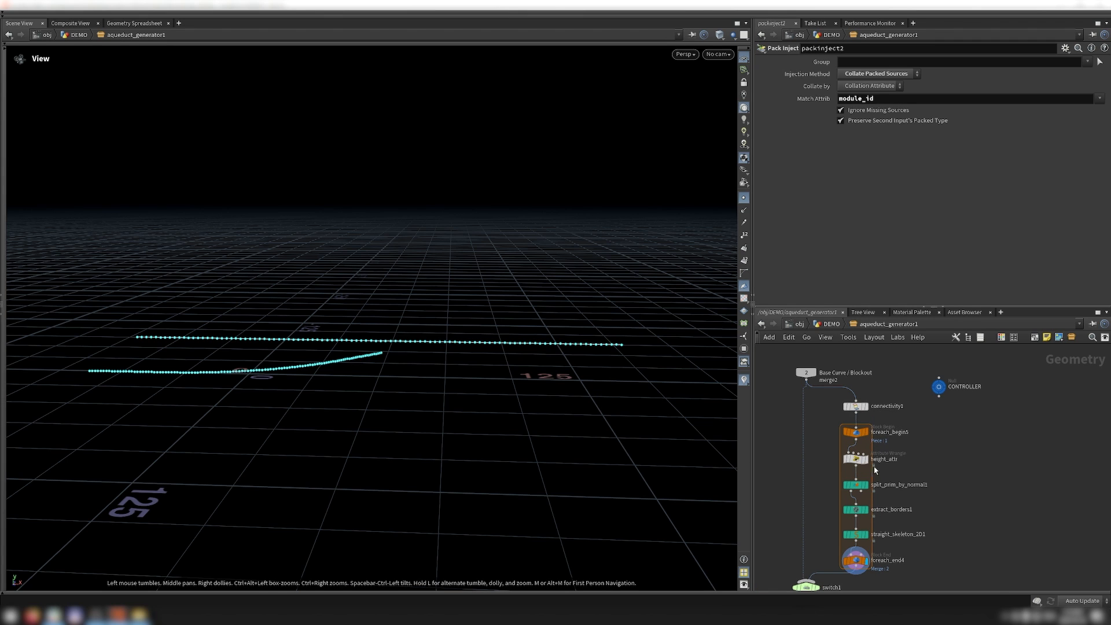
left_click(860, 460)
left_click(856, 460)
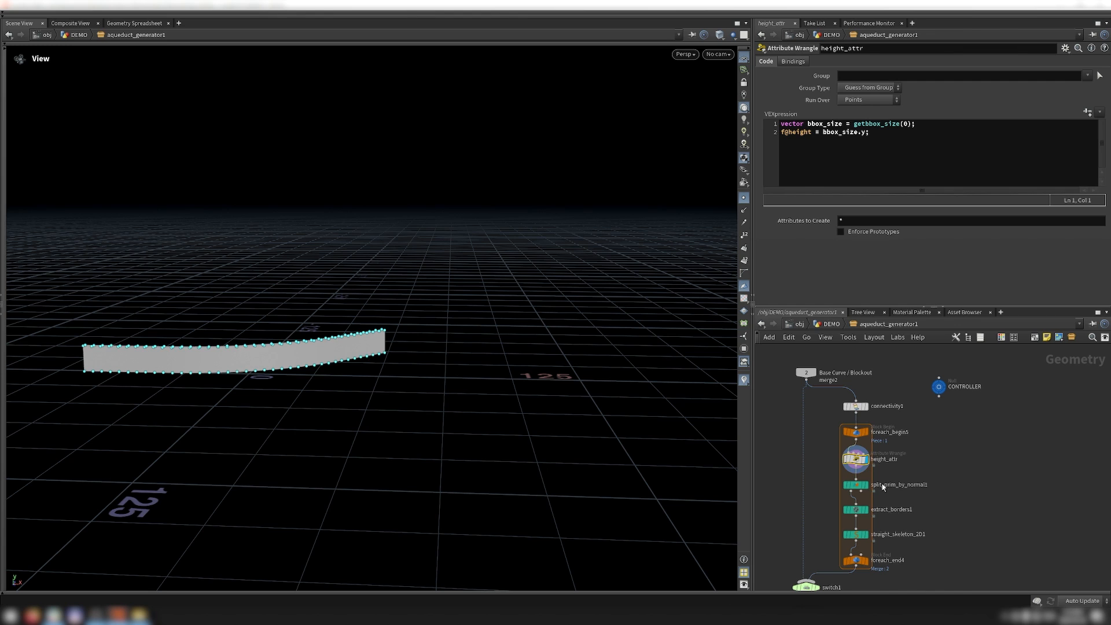
mouse_move(868, 490)
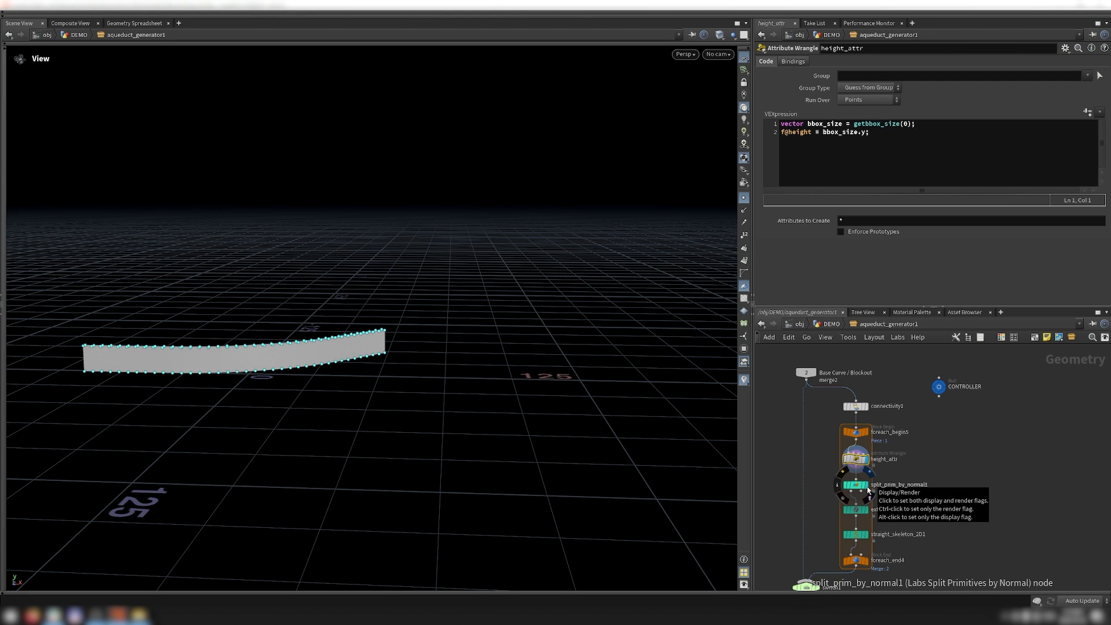
key("f")
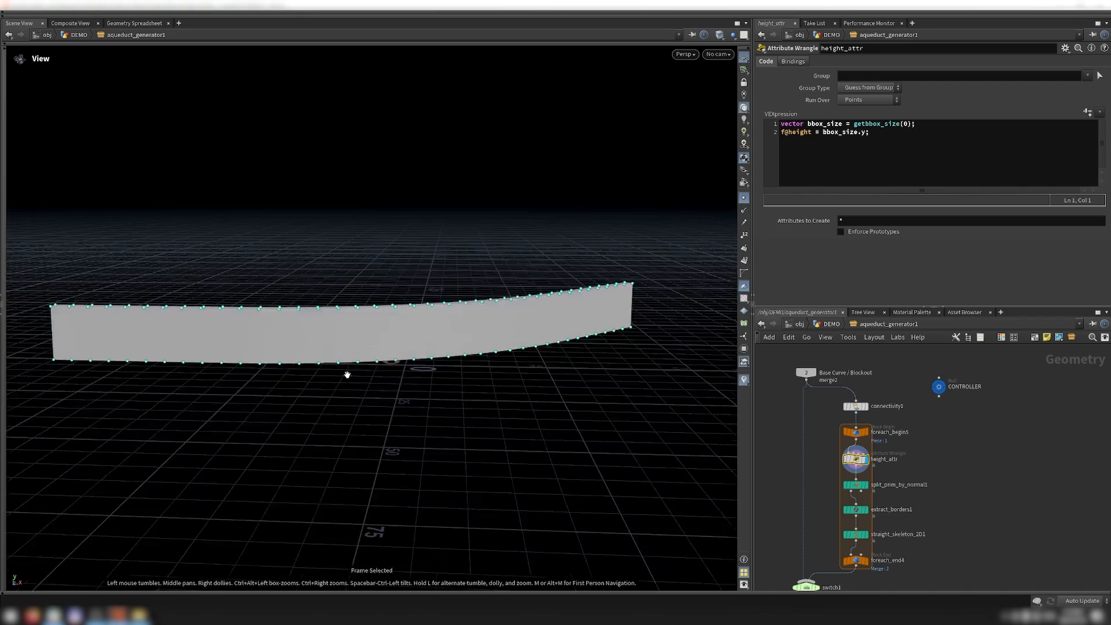
left_click_drag(360, 334, 364, 280)
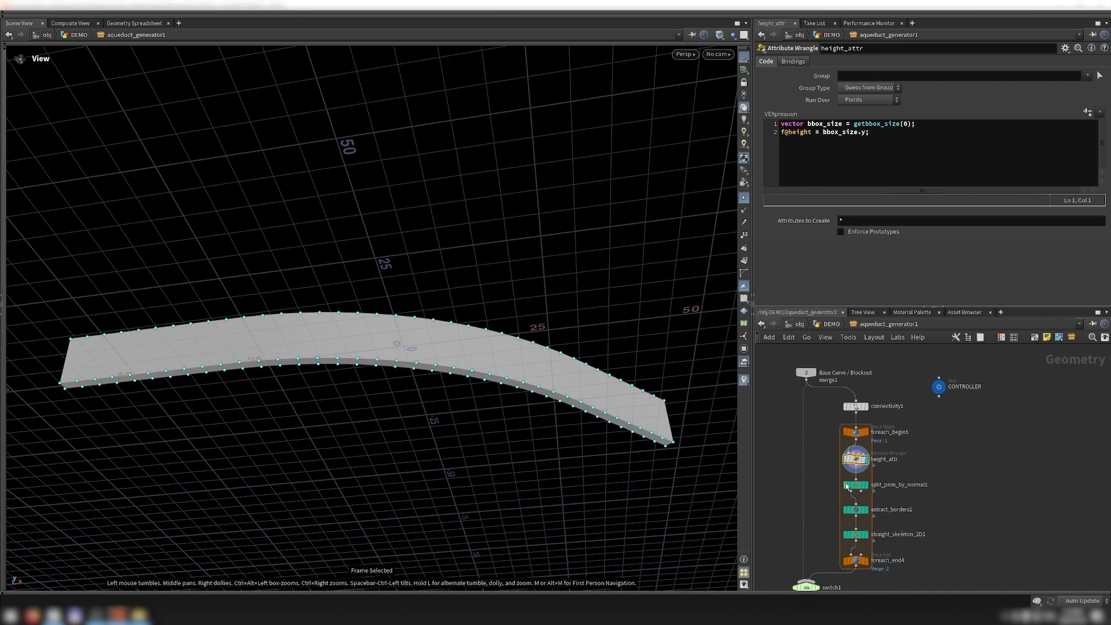
Display split_prim_by_normal1 and check its direction and tolerance settings, and display the outline from extract_borders1
left_click(867, 486)
left_click_drag(501, 367, 491, 432)
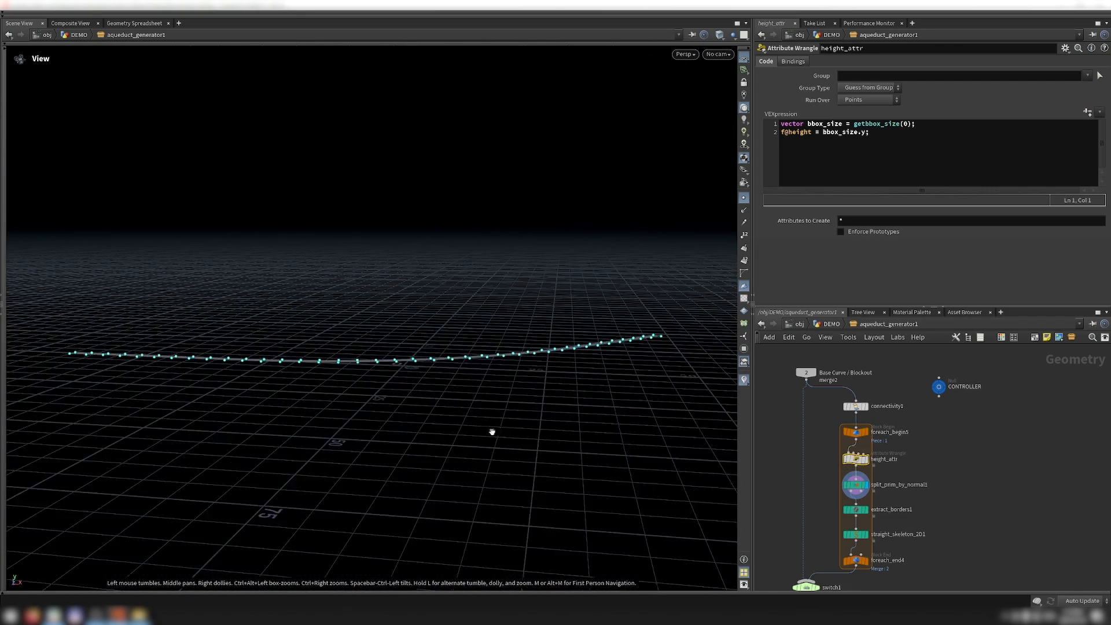
left_click(855, 485)
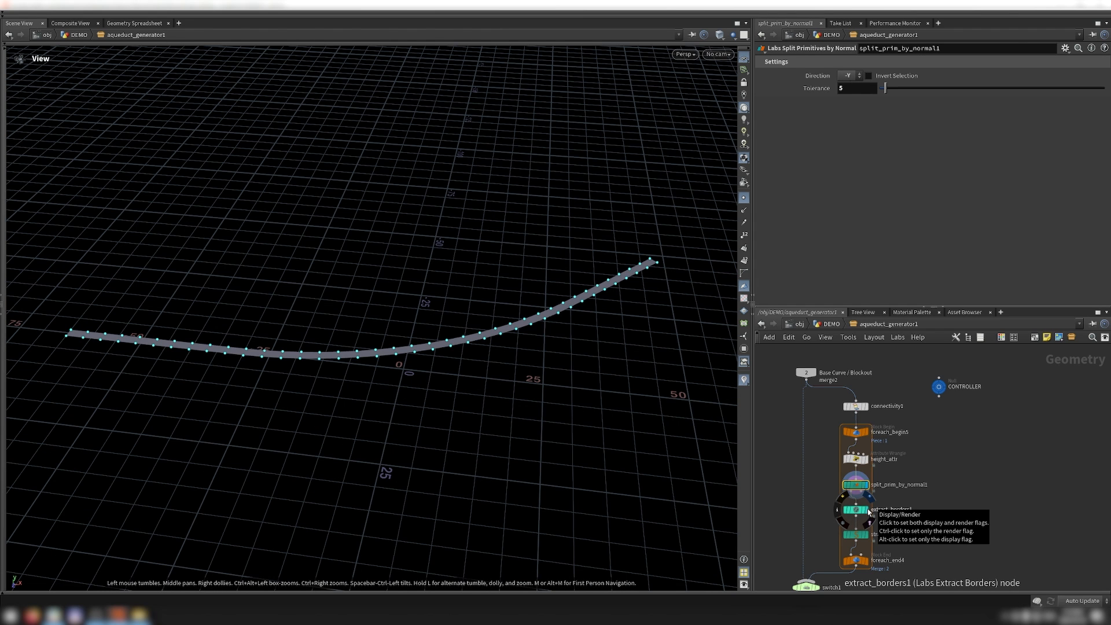
left_click(868, 511)
left_click_drag(560, 399, 437, 330)
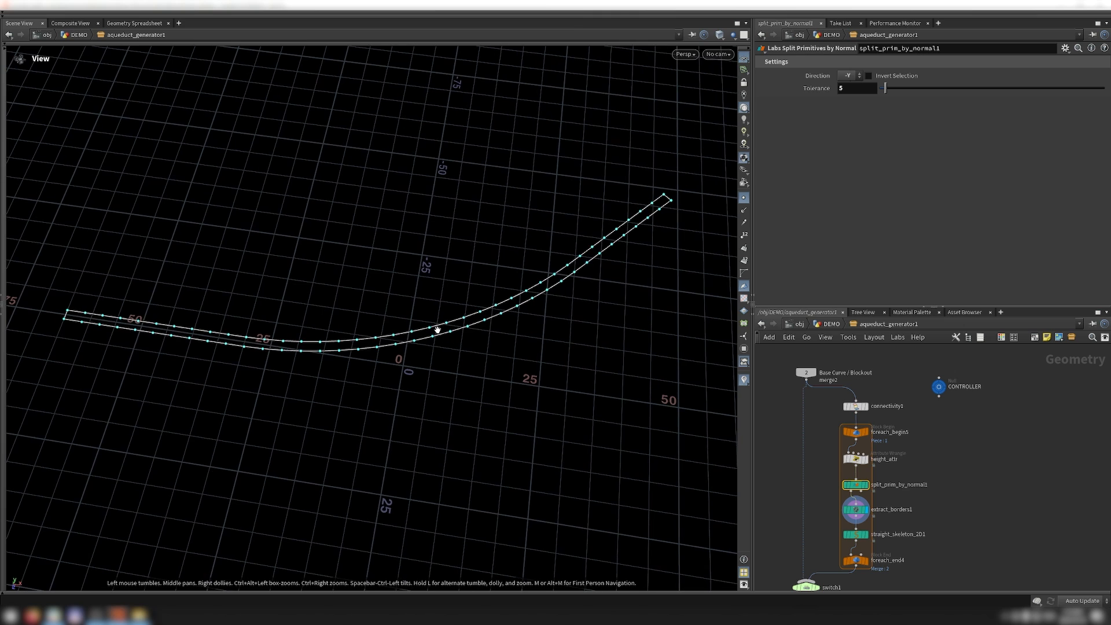
Return the display to split_prim_by_normal1 and compare the base strip in wireframe and shaded modes
scroll(434, 329, "up", 2)
left_click(867, 486)
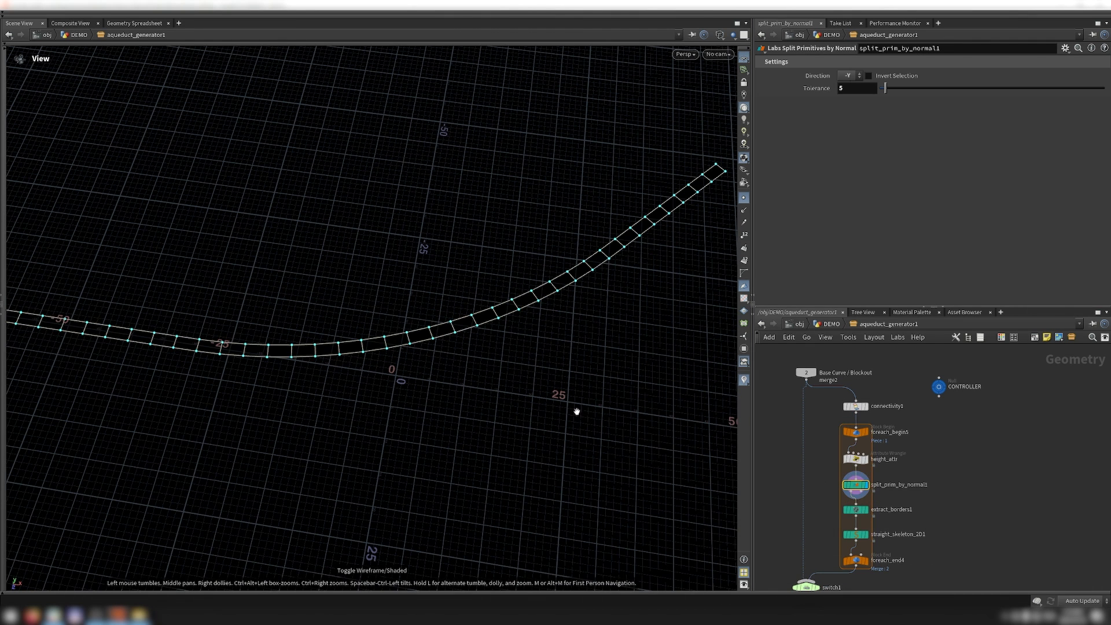
key("w")
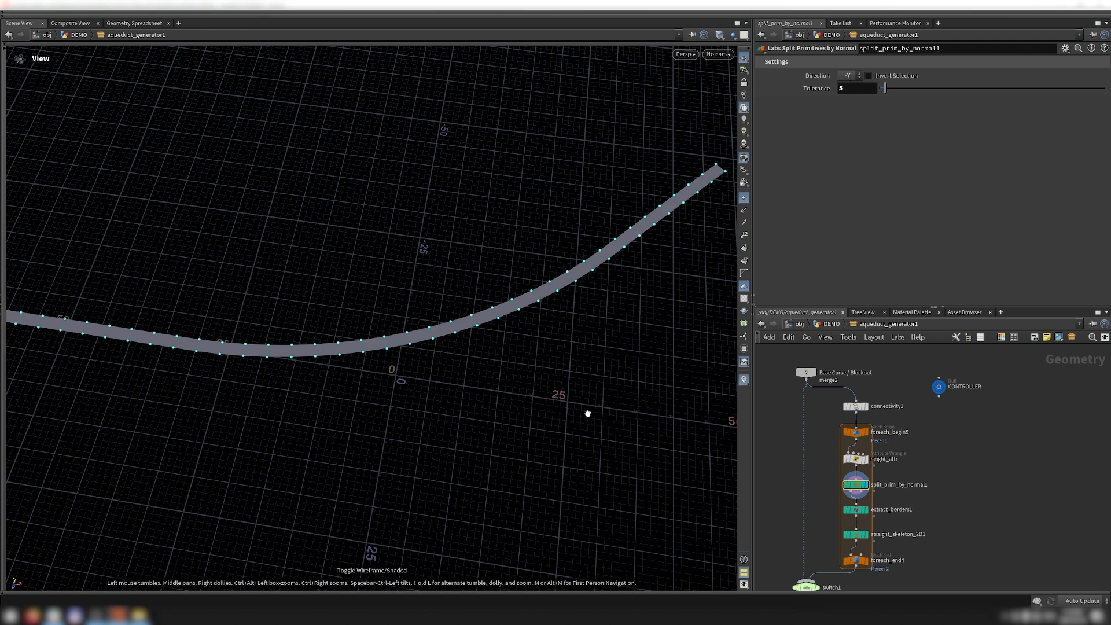
scroll(598, 415, "down", 2)
left_click_drag(643, 435, 640, 417)
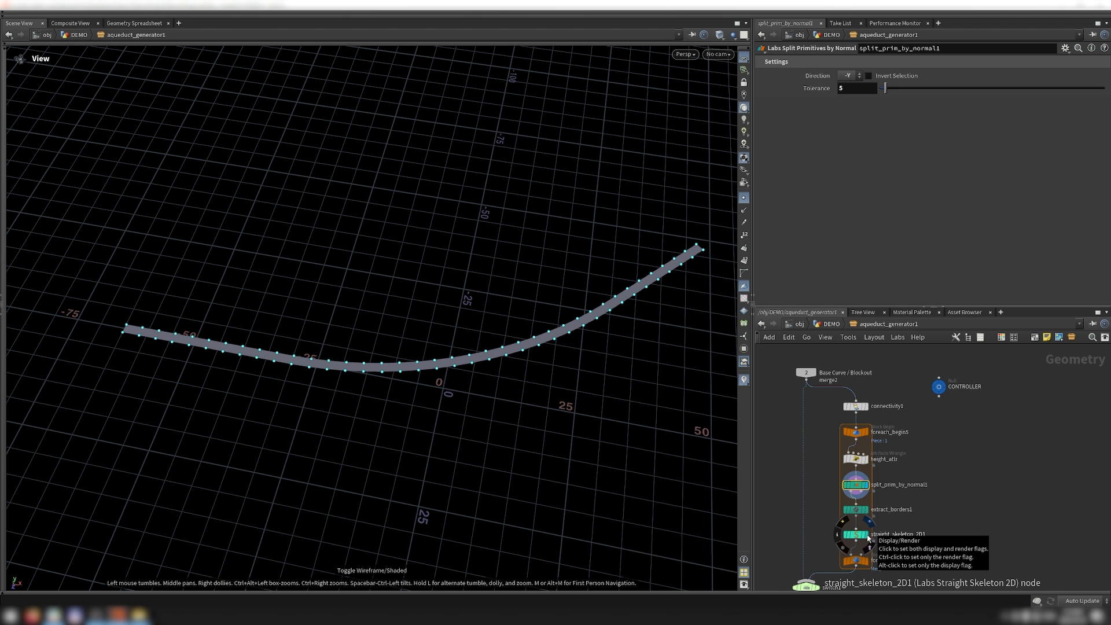
key("w")
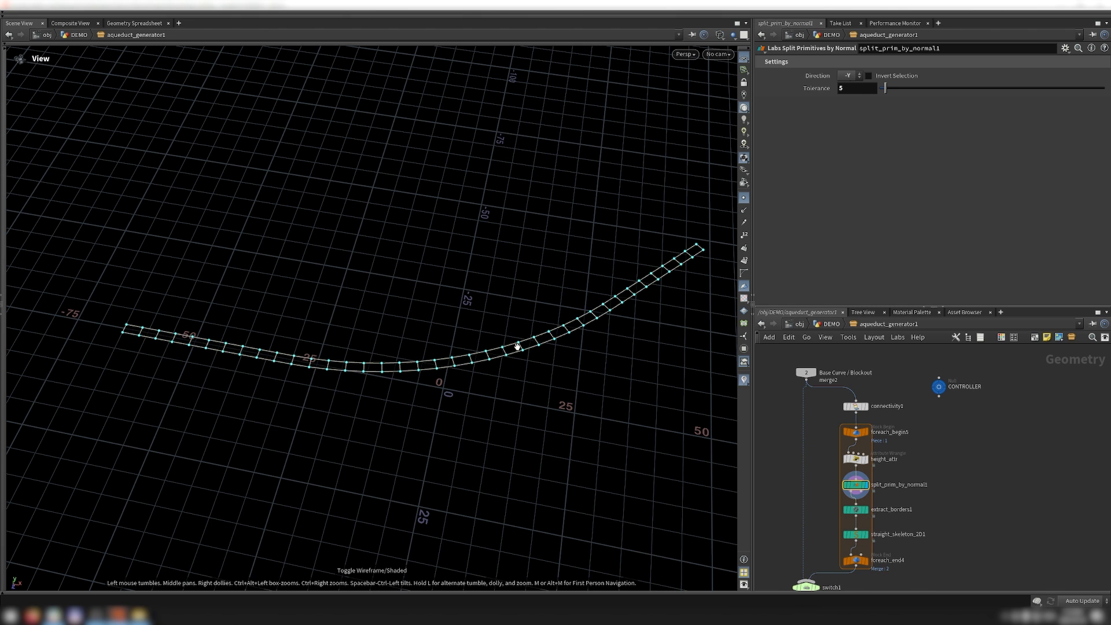
Display the straight_skeleton_2D1 centre line and the merged foreach_end4 curves, and check the loop's Piece Attribute settings
left_click(865, 534)
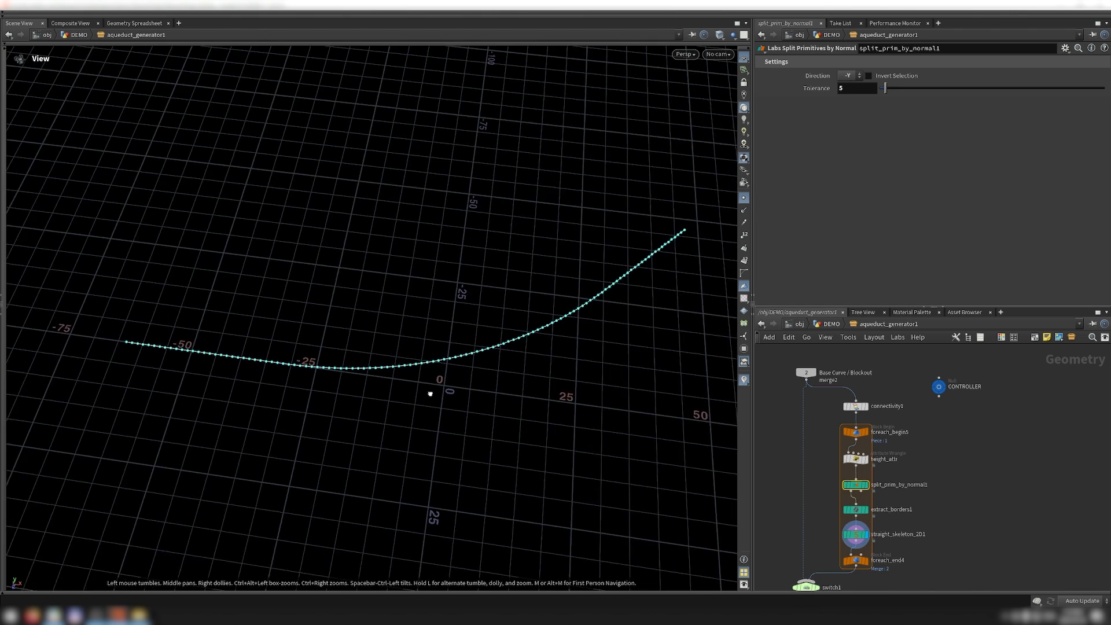
left_click(888, 560)
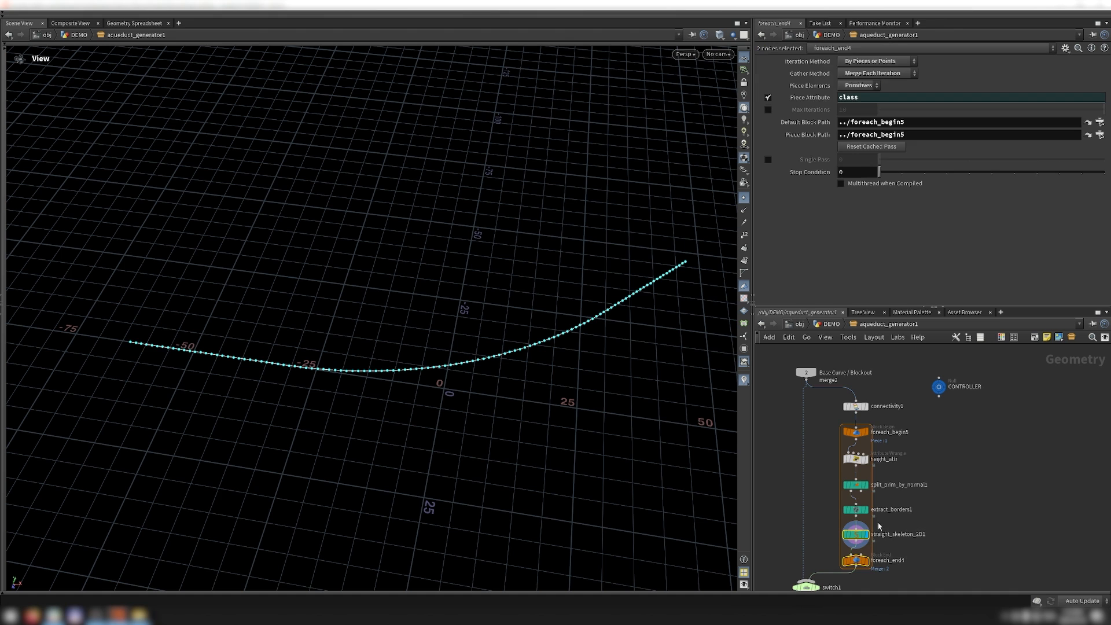
scroll(899, 522, "up", 5)
left_click(835, 510)
left_click(835, 509)
scroll(856, 491, "down", 5)
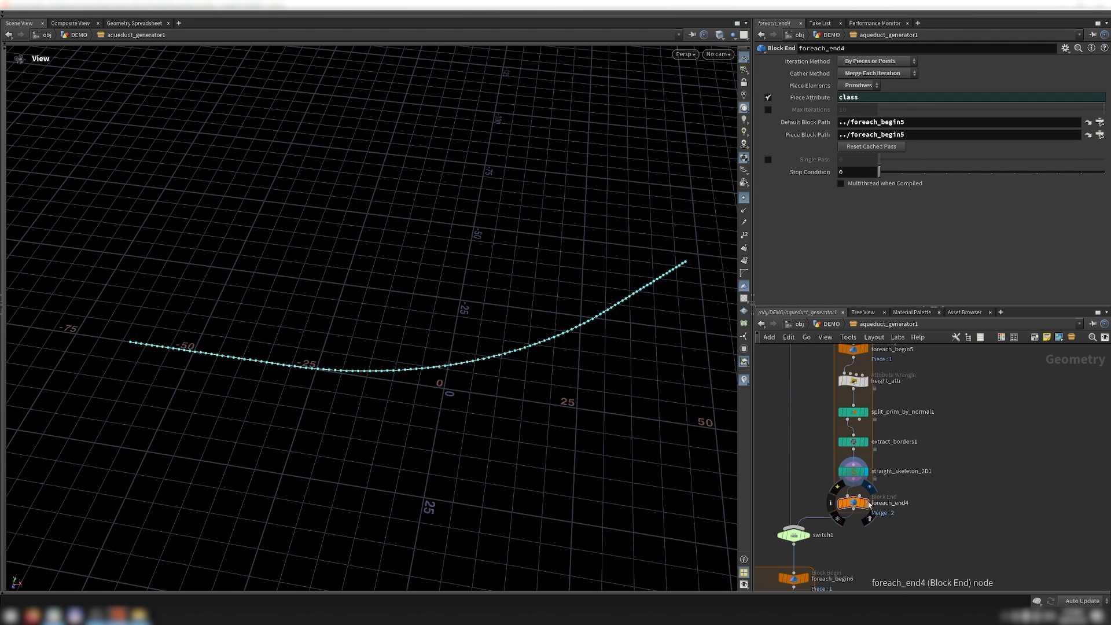
scroll(494, 470, "down", 3)
left_click_drag(493, 470, 591, 413)
scroll(904, 456, "down", 2)
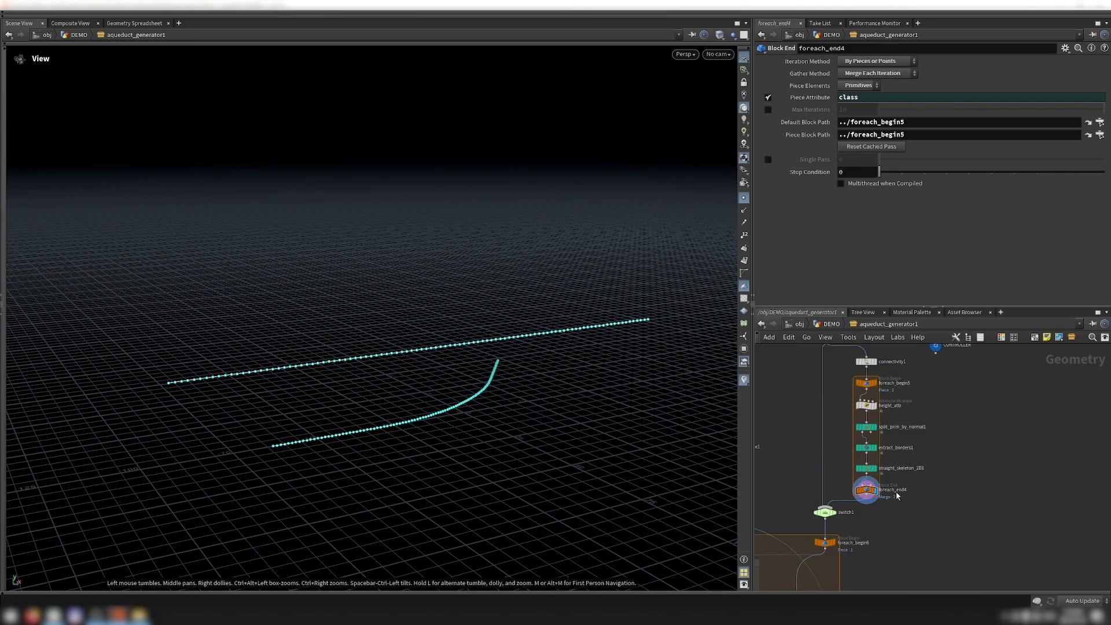
Review the height_attr wrangle again and the Uniform Scale expression of scale_to_blockout_height1 that reads the height attribute
left_click(867, 405)
scroll(900, 496, "down", 5)
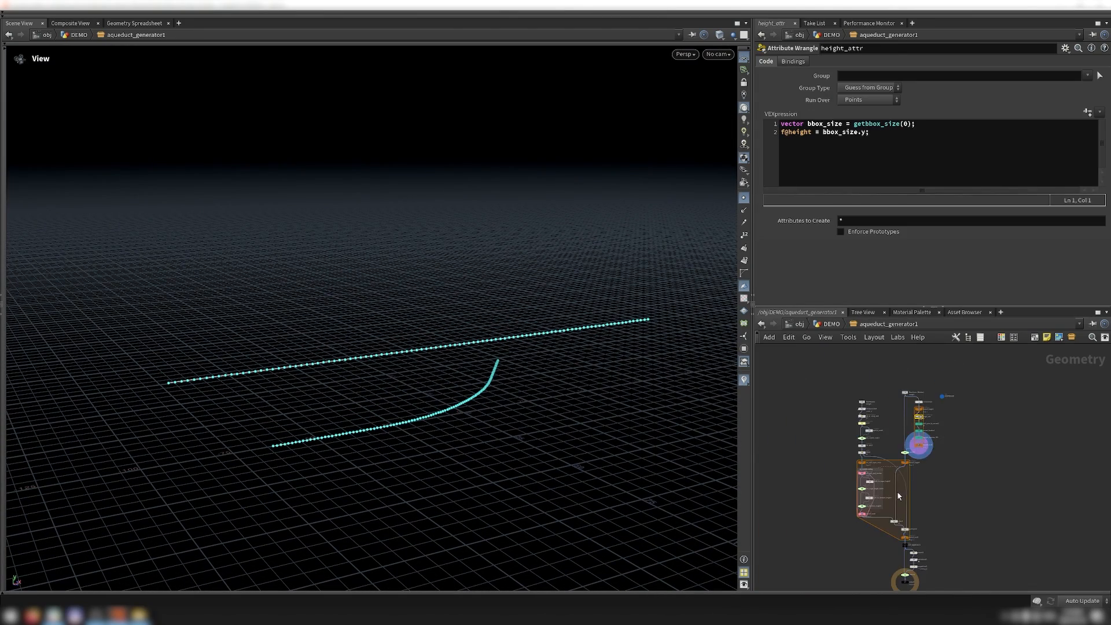
scroll(899, 496, "up", 5)
left_click(853, 498)
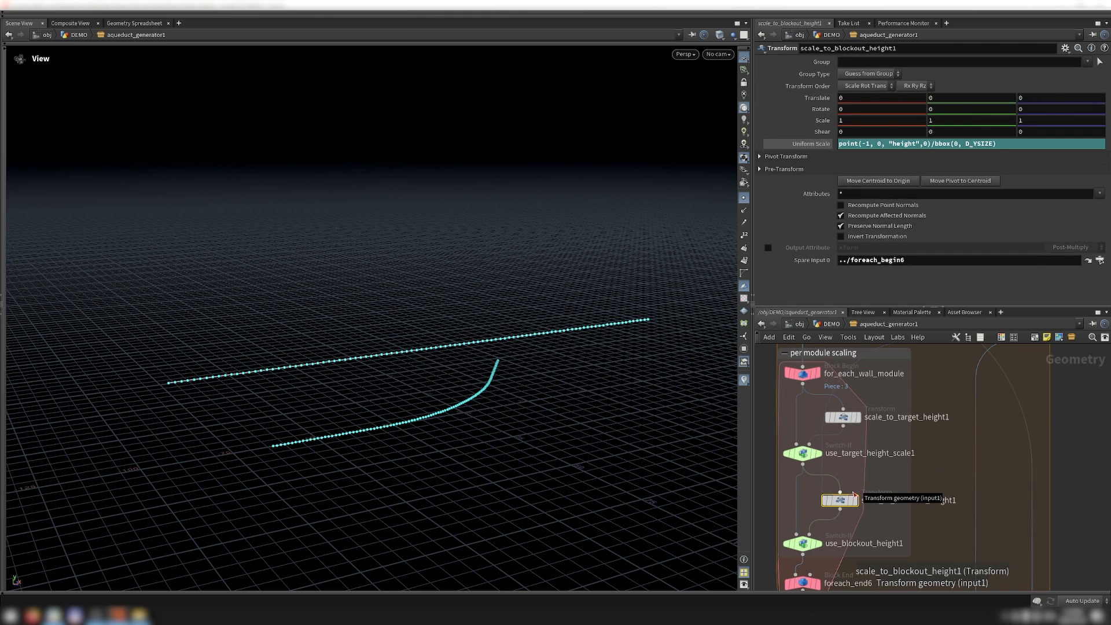
Leave aqueduct_generator1, go to the HERO_GEO network, frame its aqueduct geometry and view the tiered arches up close
scroll(844, 483, "down", 4)
scroll(912, 475, "down", 1)
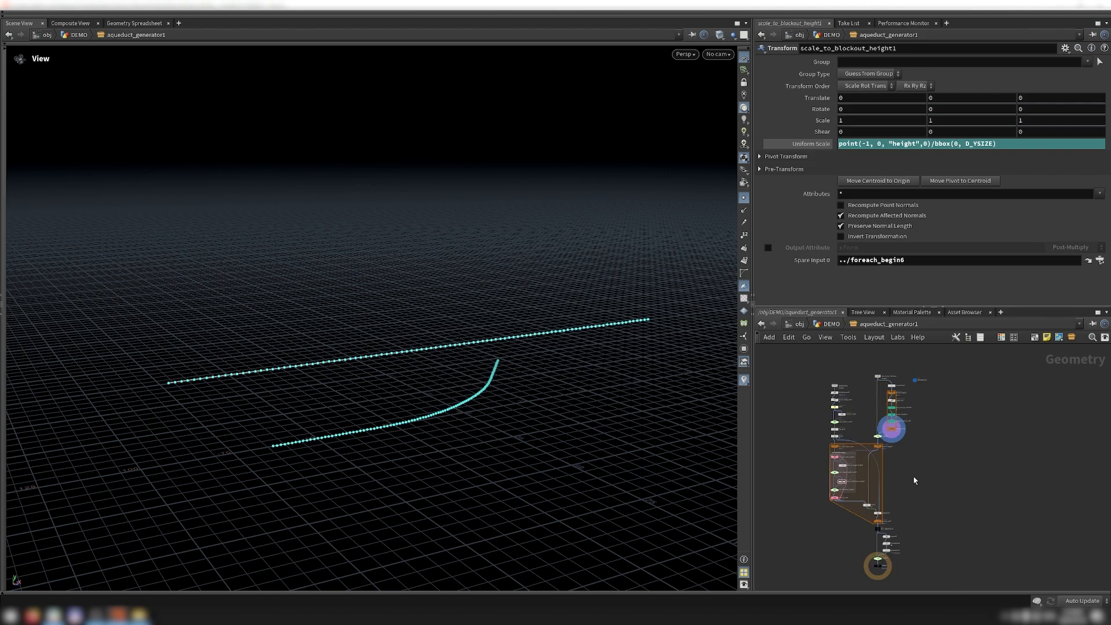
key("u")
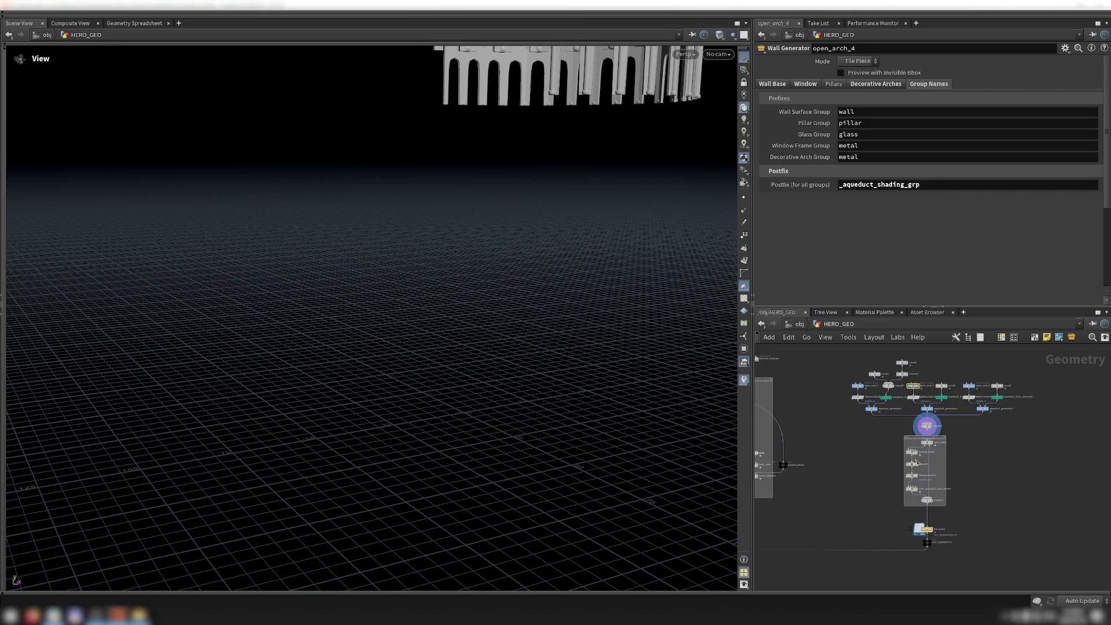
key("f")
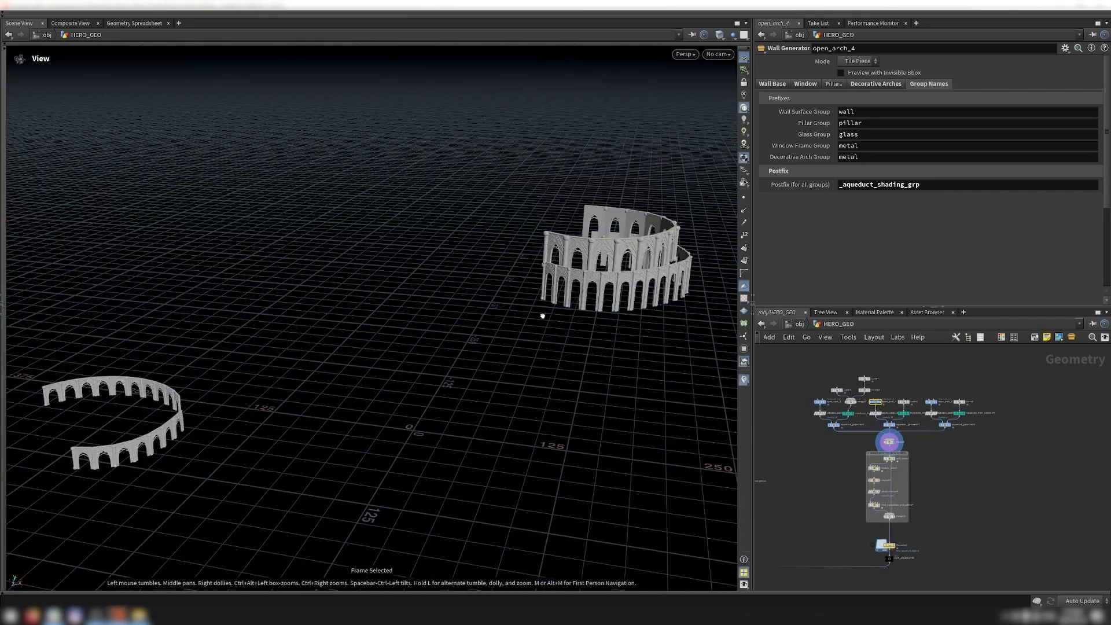
left_click_drag(542, 316, 621, 269)
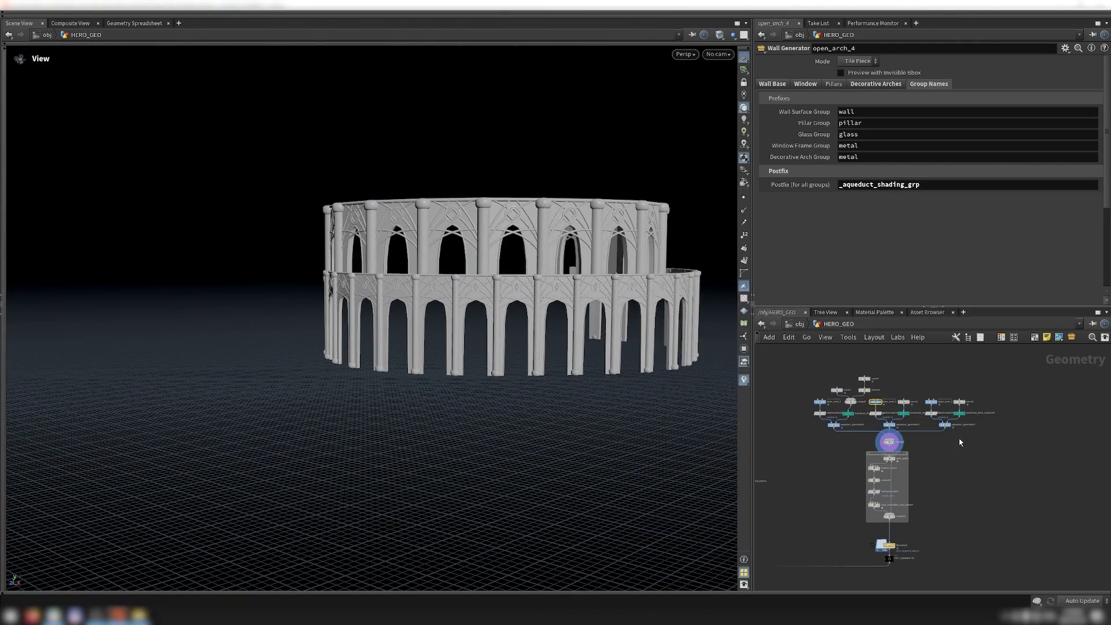
Locate the COP networks for wall, pillar, roof, terrain and chimney shading in HERO_GEO
scroll(968, 443, "down", 5)
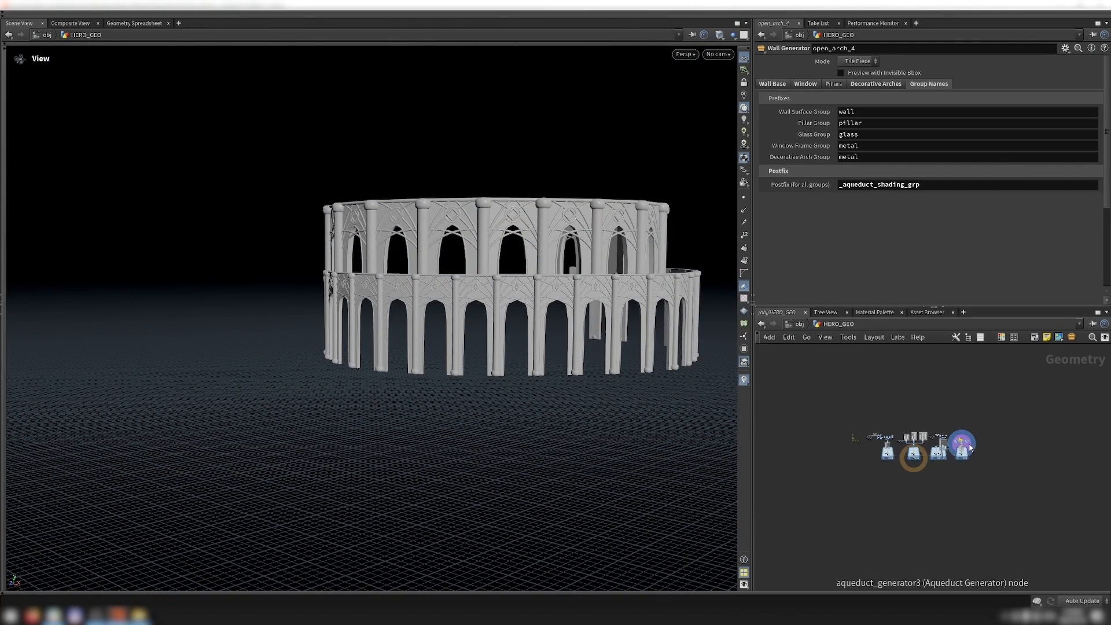
middle_click_drag(856, 441, 907, 412)
scroll(907, 412, "up", 6)
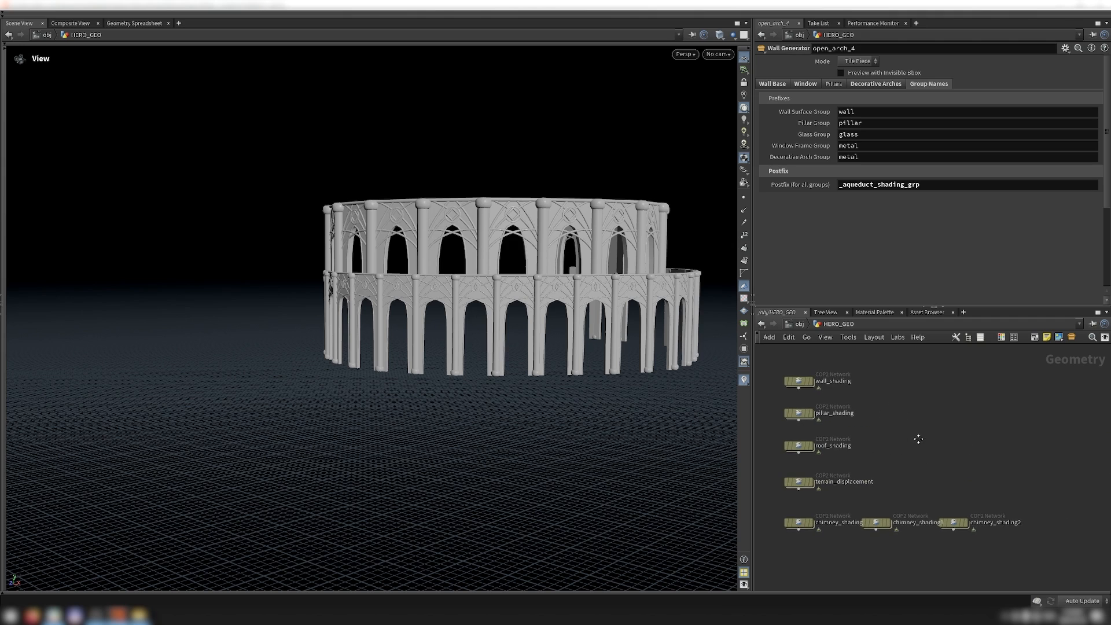
Open the wall_shading COP network and show its large_color_variation texture in the composite view
double_click(797, 380)
scroll(868, 448, "down", 3)
scroll(865, 443, "up", 1)
left_click(78, 34)
left_click(77, 23)
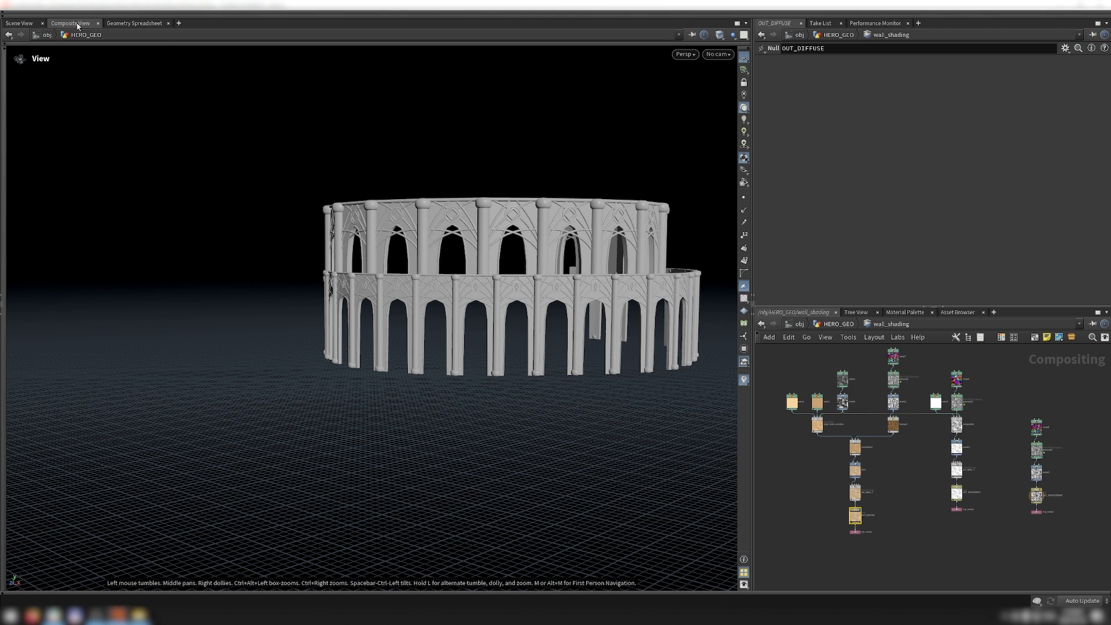
scroll(825, 421, "up", 5)
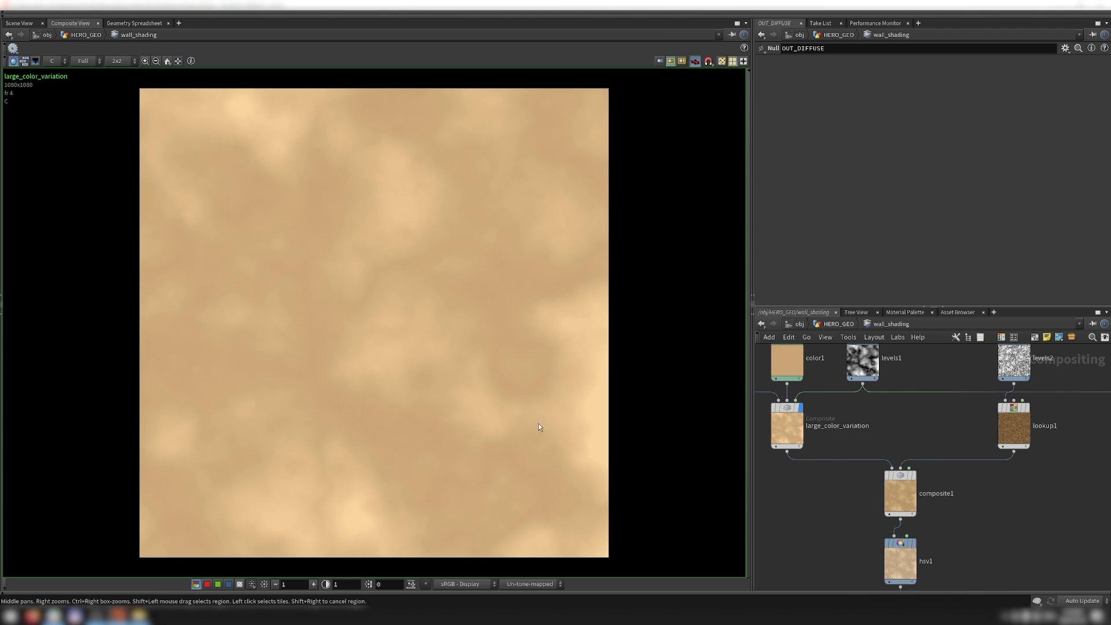
Display the lookup1 grit texture and the composite1 result that combines it with the large color variation
left_click(1032, 409)
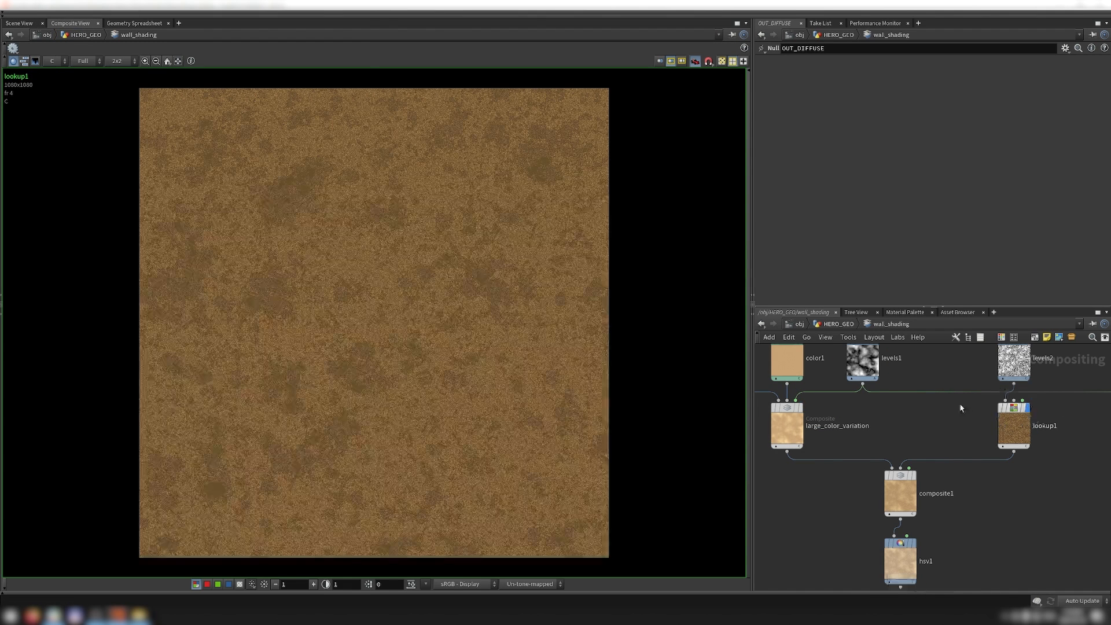
scroll(984, 463, "down", 1)
left_click(913, 475)
Display the OUT_ROUGHNESS and OUT_DISPLACEMENT maps of the wall shading network
middle_click_drag(1000, 540, 961, 460)
scroll(961, 460, "down", 6)
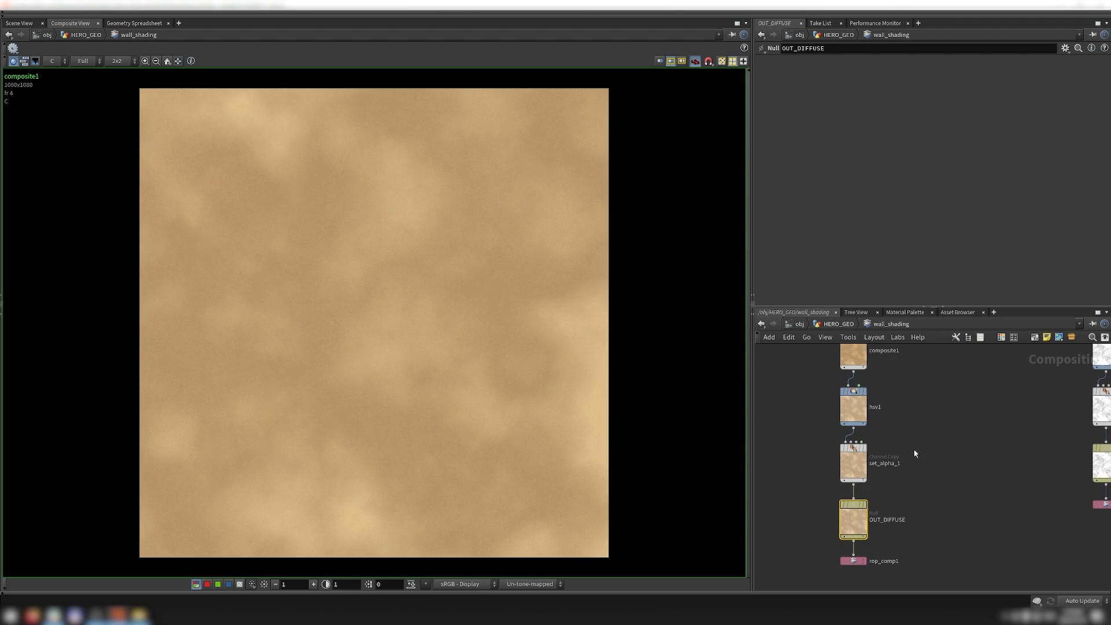
scroll(949, 515, "up", 5)
left_click(937, 507)
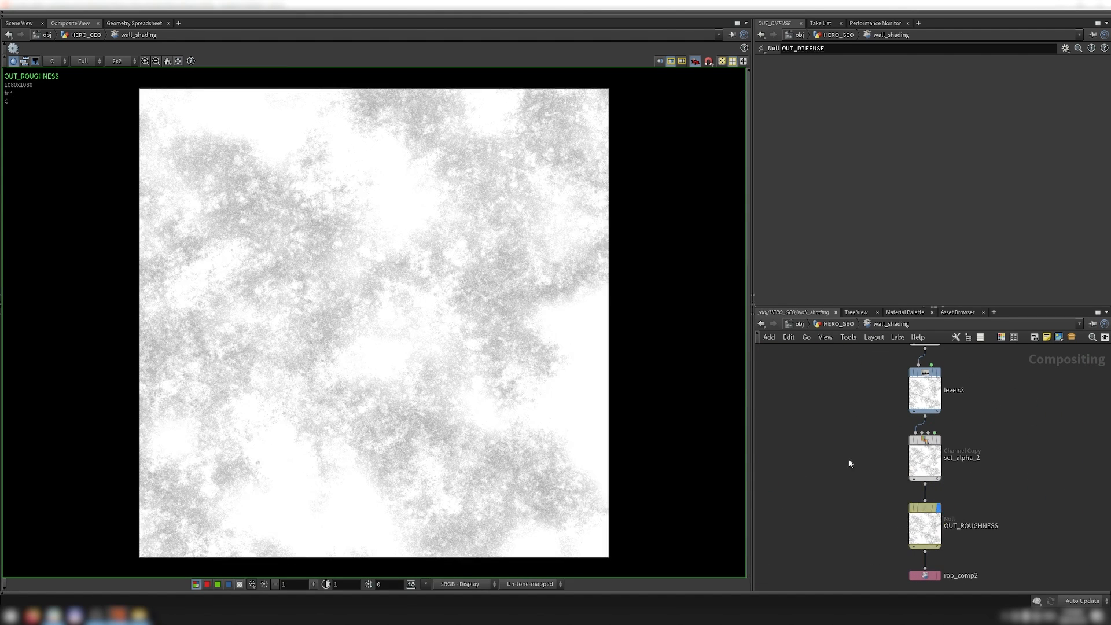
scroll(849, 464, "down", 5)
scroll(983, 486, "up", 5)
left_click(978, 488)
Leave wall_shading for the HERO_GEO network and show the aqueduct geometry in the scene view again
key("u")
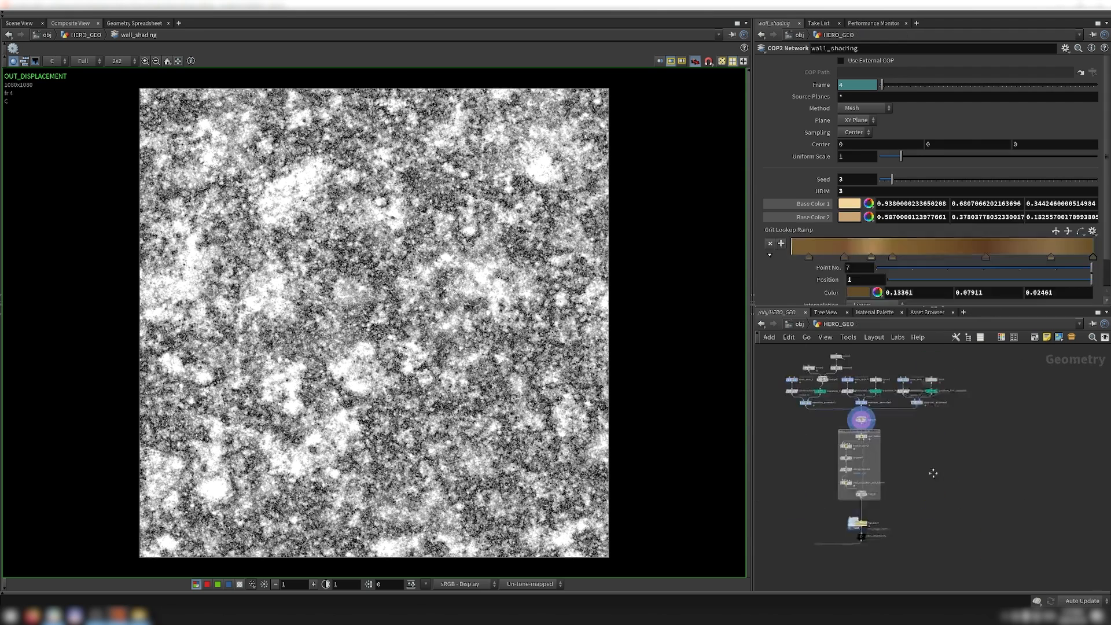
middle_click_drag(974, 483, 990, 502)
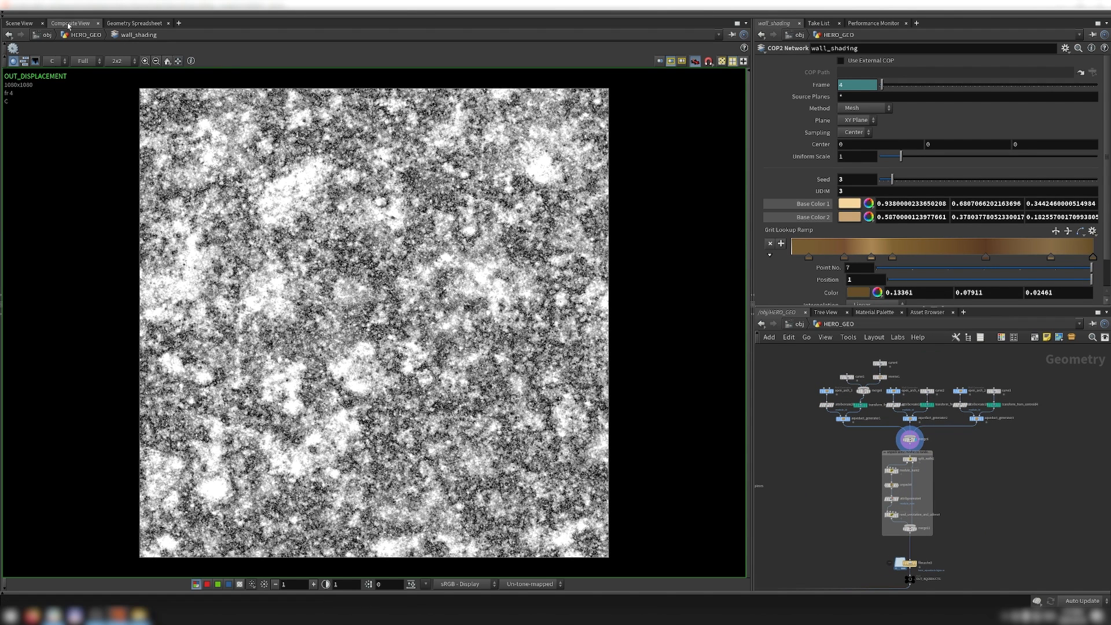
left_click(18, 24)
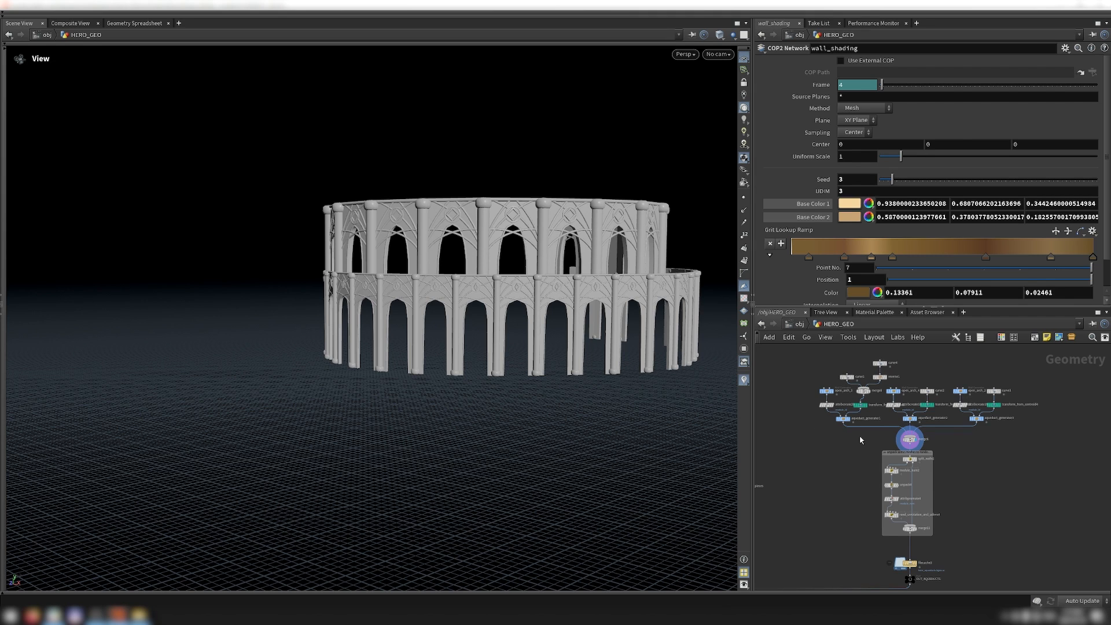
Review the rand_uvrotation_and_udims4 wrangle code and the transfer attributes of unpack4 in the mesh-unpacking group
scroll(888, 499, "up", 3)
left_click(878, 481)
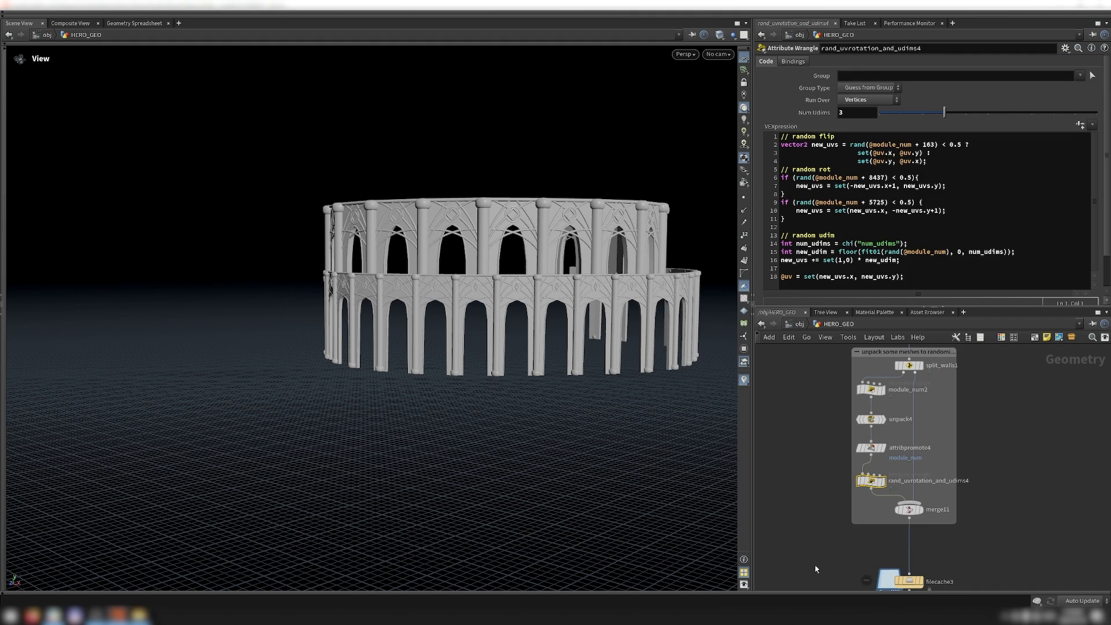
left_click_drag(818, 423, 893, 446)
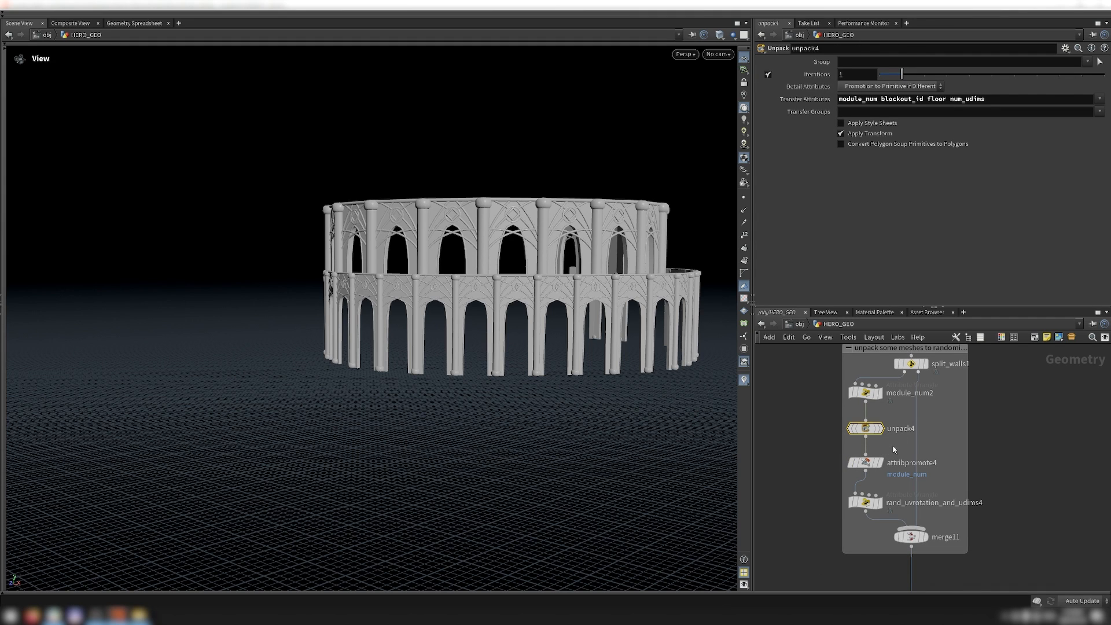
left_click(824, 503)
scroll(831, 488, "down", 2)
middle_click_drag(974, 453, 957, 479)
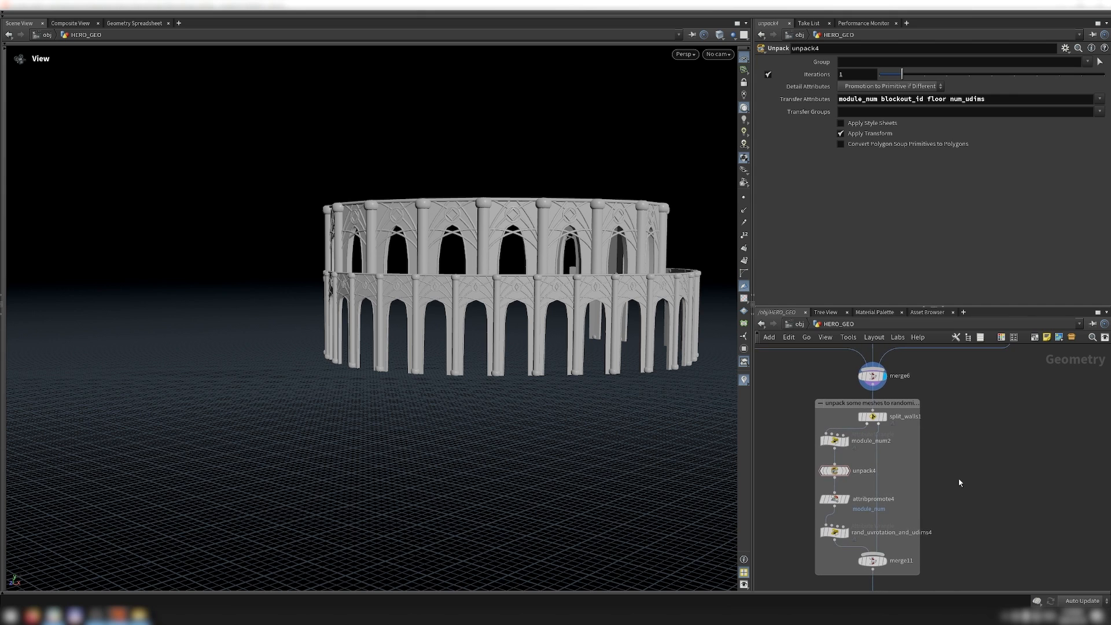